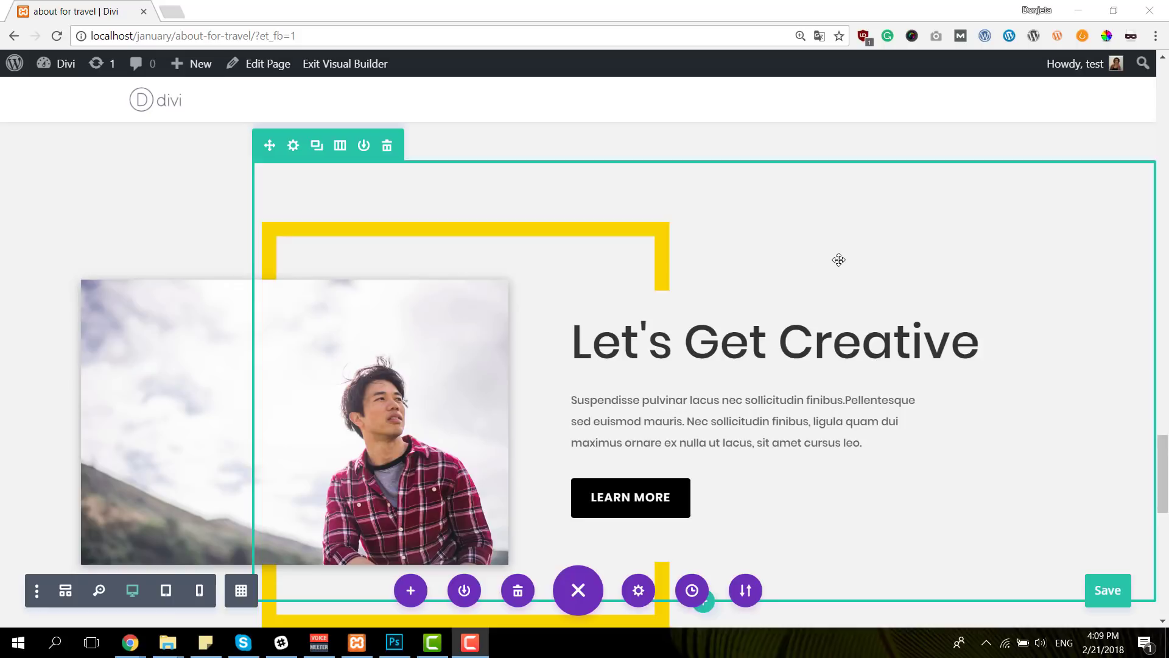
Review the framed "Let's Get Creative" sections of the travel page in the desktop, tablet and phone views.
{"action": "scroll", "coordinate": [495, 311], "scroll_direction": "down", "scroll_amount": 6}
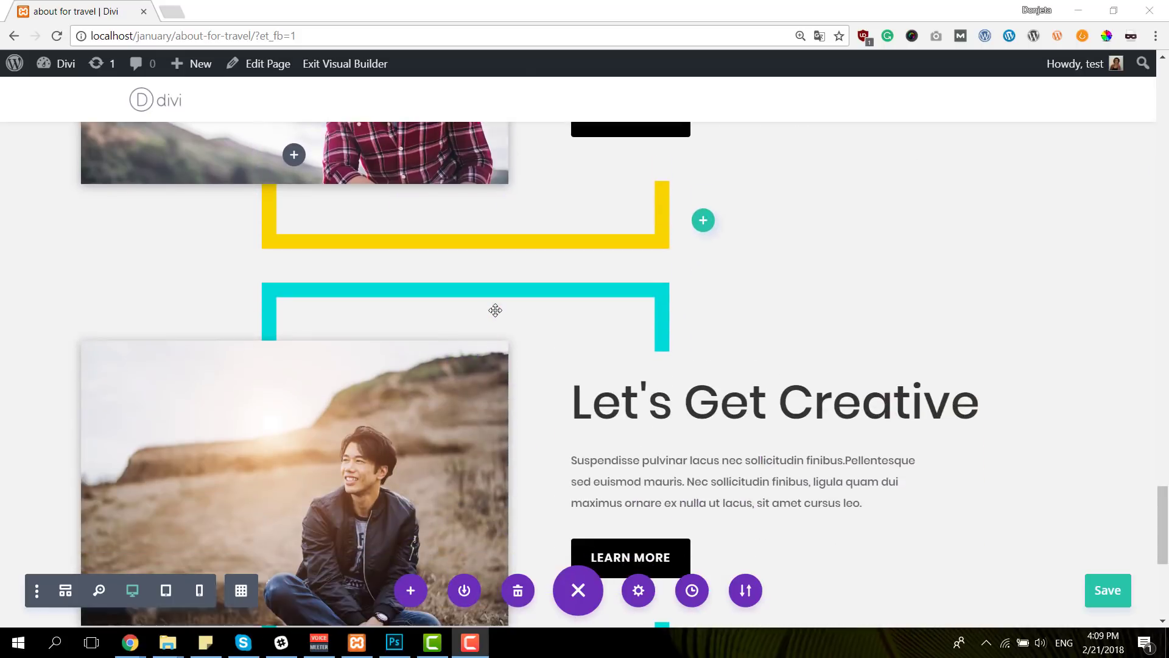
{"action": "scroll", "coordinate": [495, 310], "scroll_direction": "up", "scroll_amount": 10}
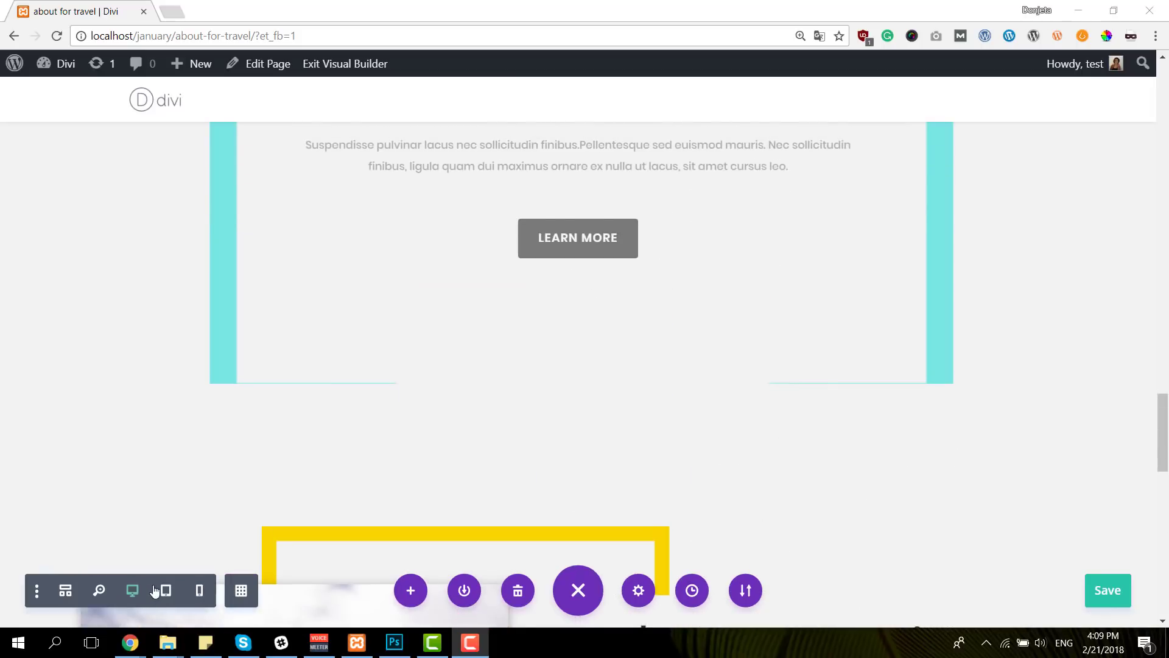
{"action": "left_click", "coordinate": [163, 591]}
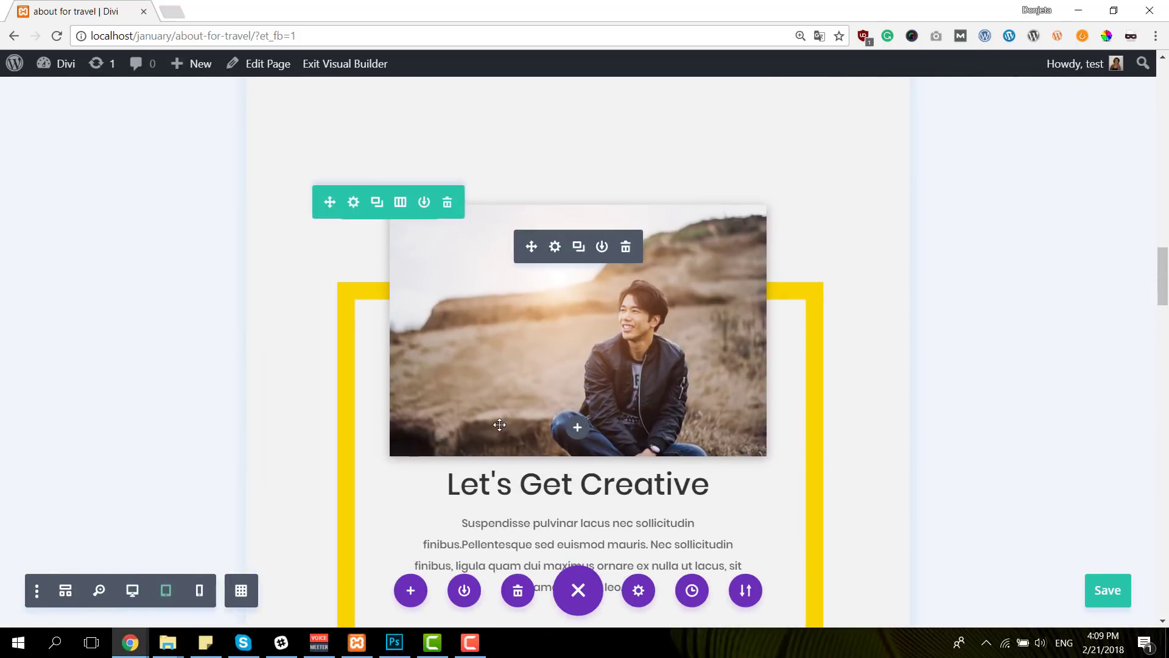
{"action": "scroll", "coordinate": [499, 421], "scroll_direction": "down", "scroll_amount": 16}
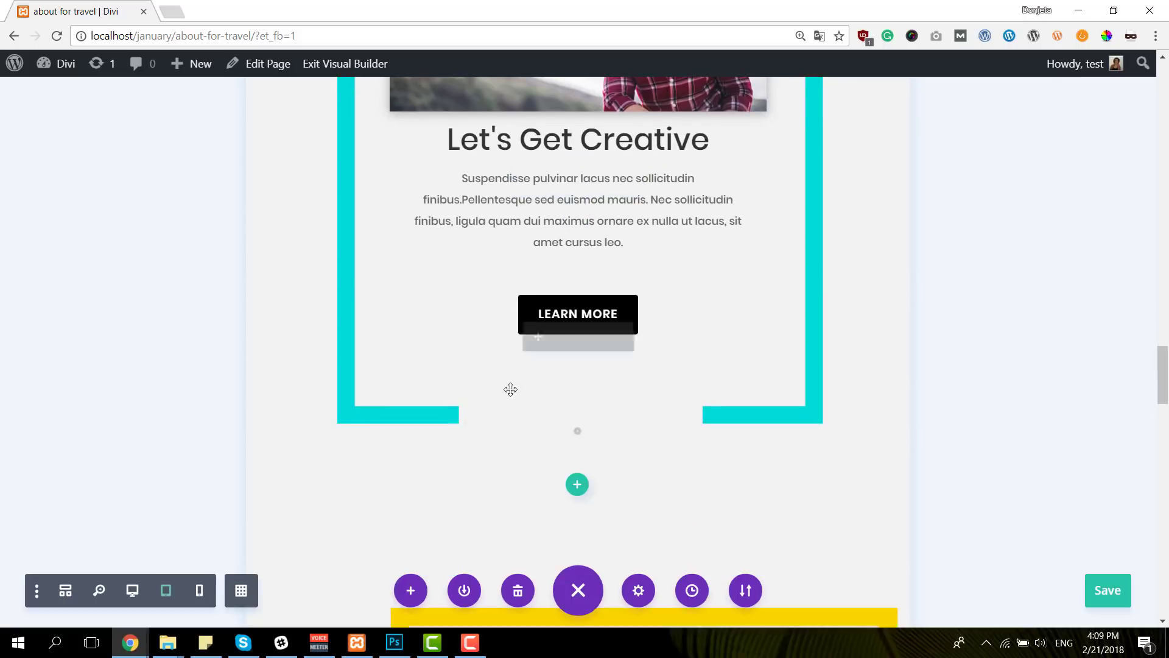
{"action": "scroll", "coordinate": [511, 390], "scroll_direction": "up", "scroll_amount": 5}
{"action": "left_click", "coordinate": [200, 591]}
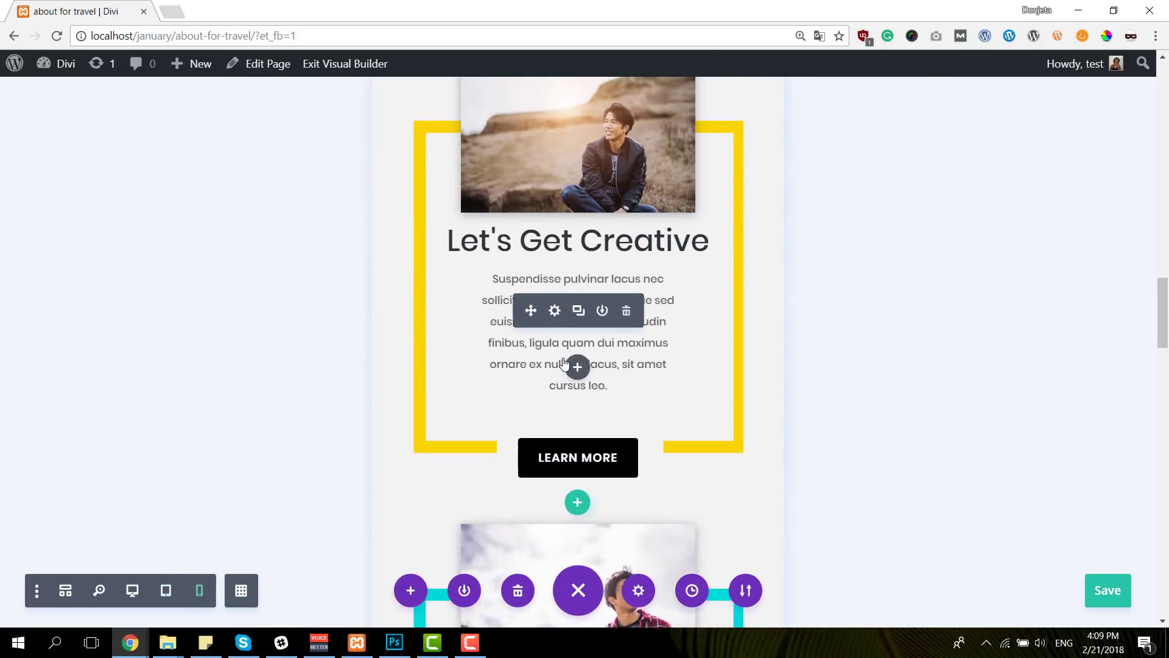
{"action": "scroll", "coordinate": [564, 359], "scroll_direction": "down", "scroll_amount": 4}
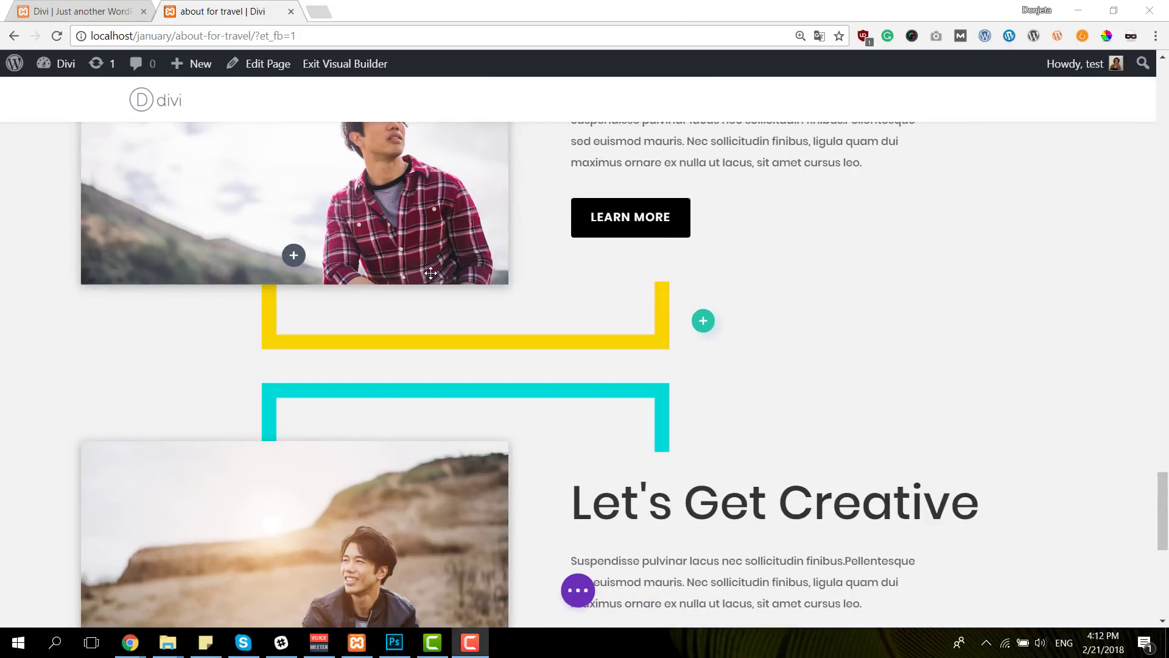
{"action": "scroll", "coordinate": [682, 384], "scroll_direction": "up", "scroll_amount": 4}
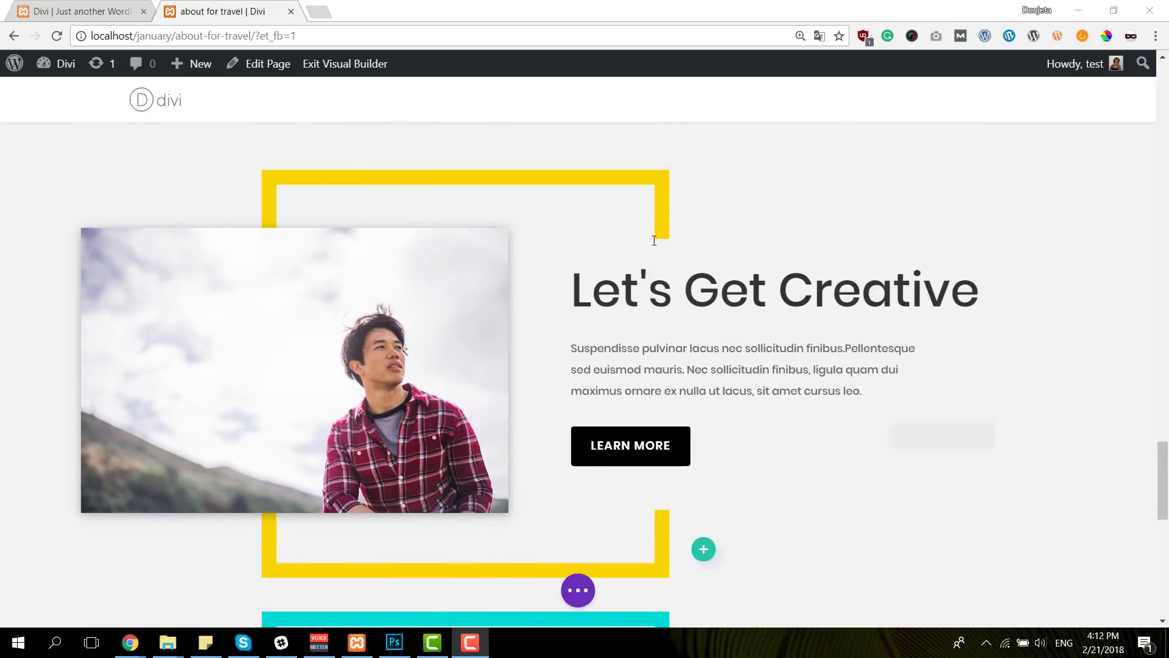
{"action": "left_click", "coordinate": [581, 588]}
{"action": "left_click", "coordinate": [166, 590]}
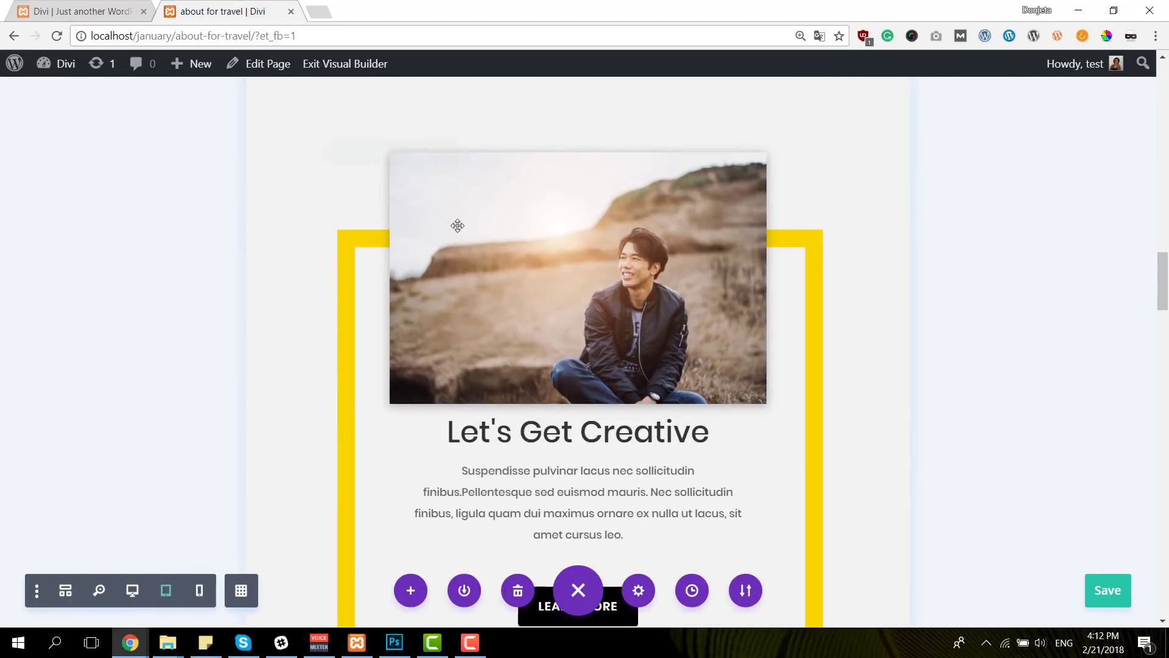
{"action": "scroll", "coordinate": [573, 423], "scroll_direction": "down", "scroll_amount": 1}
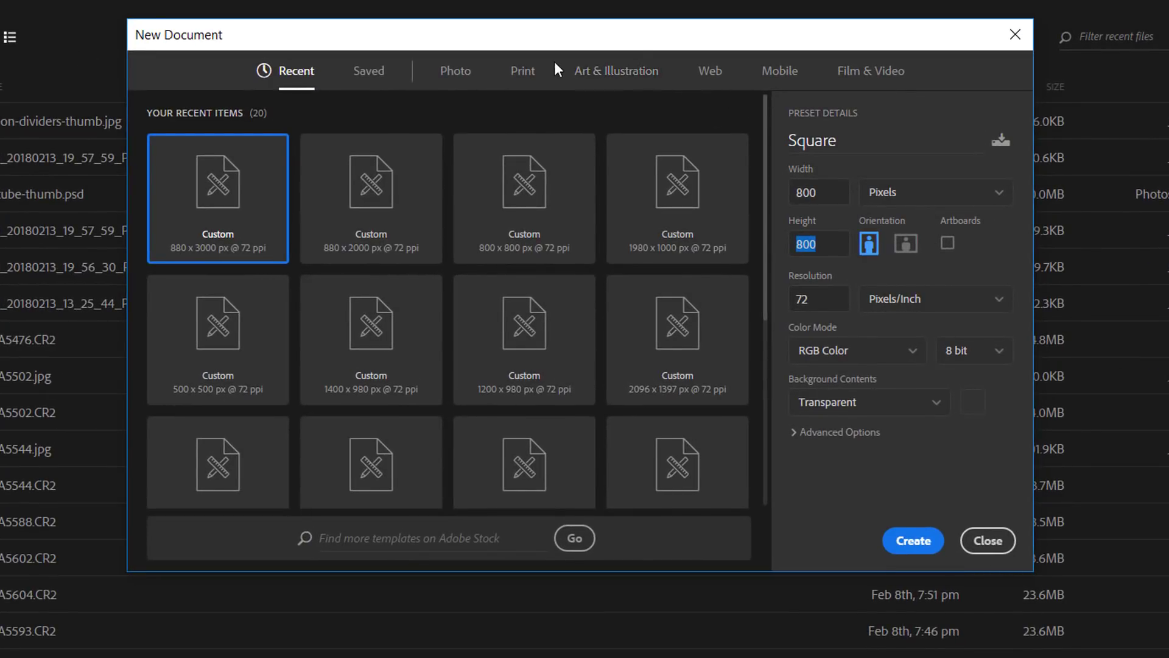
Switch to Photoshop, create a transparent 800 x 800 px document named Square at 72 pixels/inch, and rename its layer Background.
{"action": "left_click", "coordinate": [817, 190]}
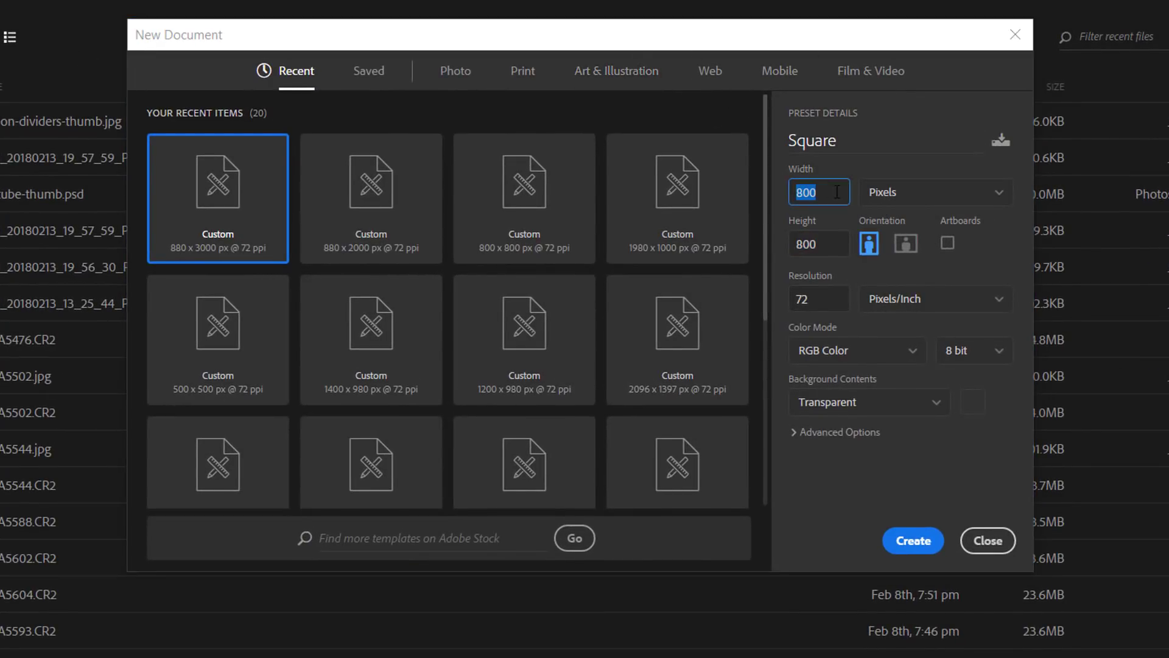
{"action": "left_click", "coordinate": [824, 249]}
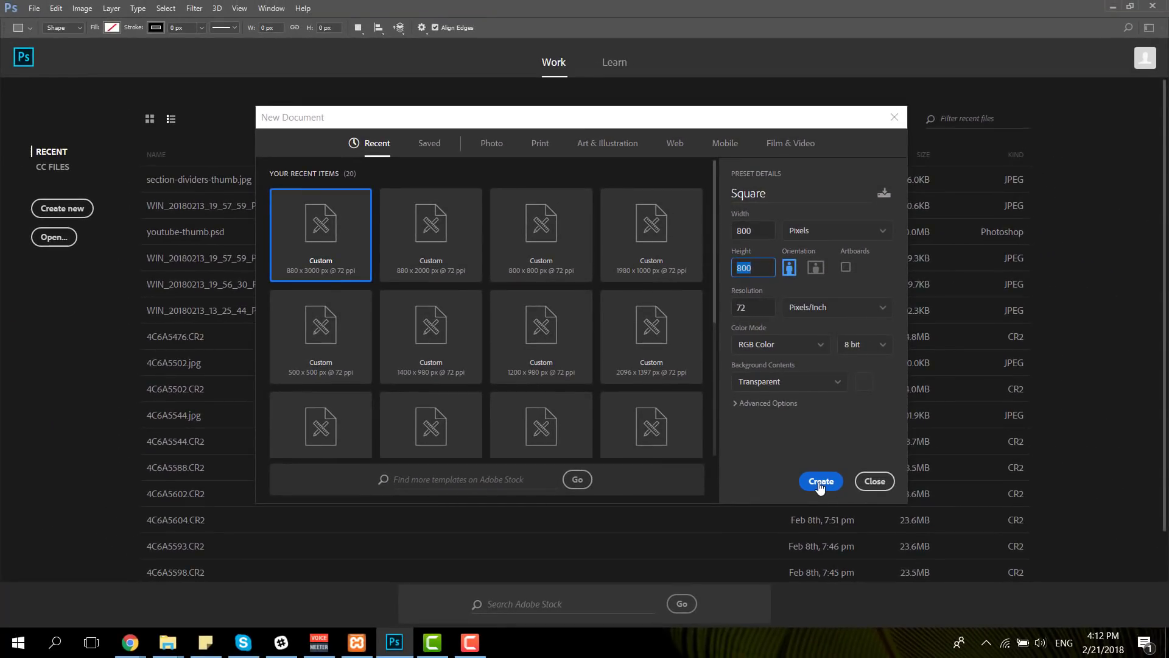
{"action": "left_click", "coordinate": [820, 481]}
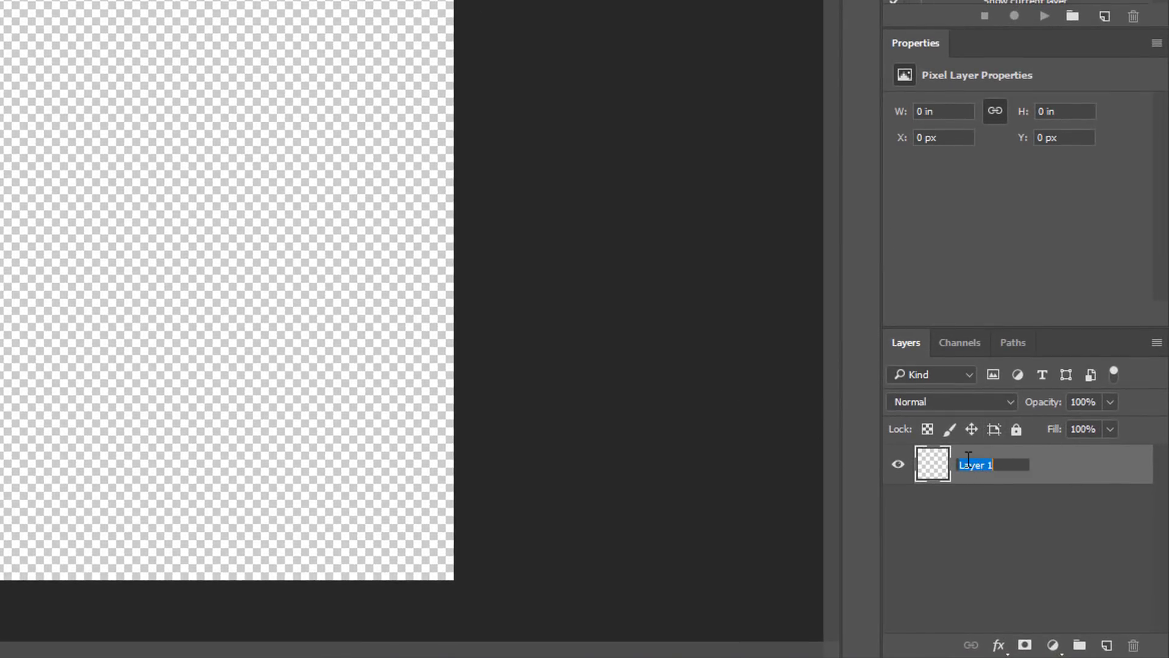
{"action": "type", "text": "Background"}
{"action": "left_click", "coordinate": [988, 532]}
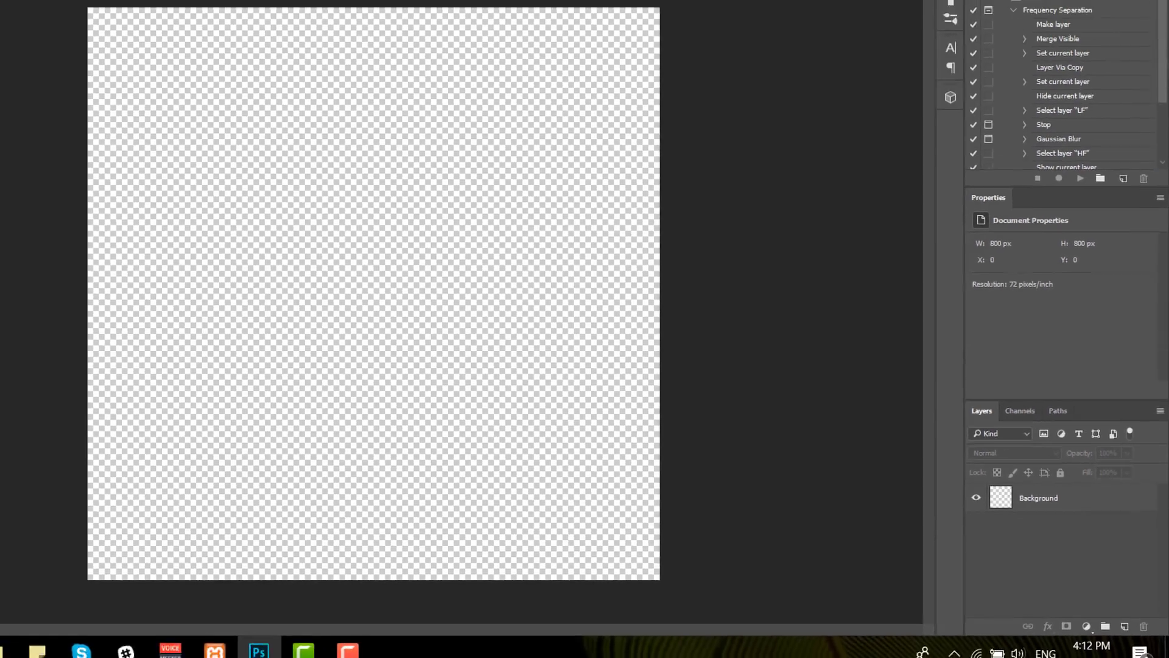
Fill the Background layer with #f2f2f2 using the Paint Bucket tool and add a layer mask to it.
{"action": "right_click", "coordinate": [12, 239]}
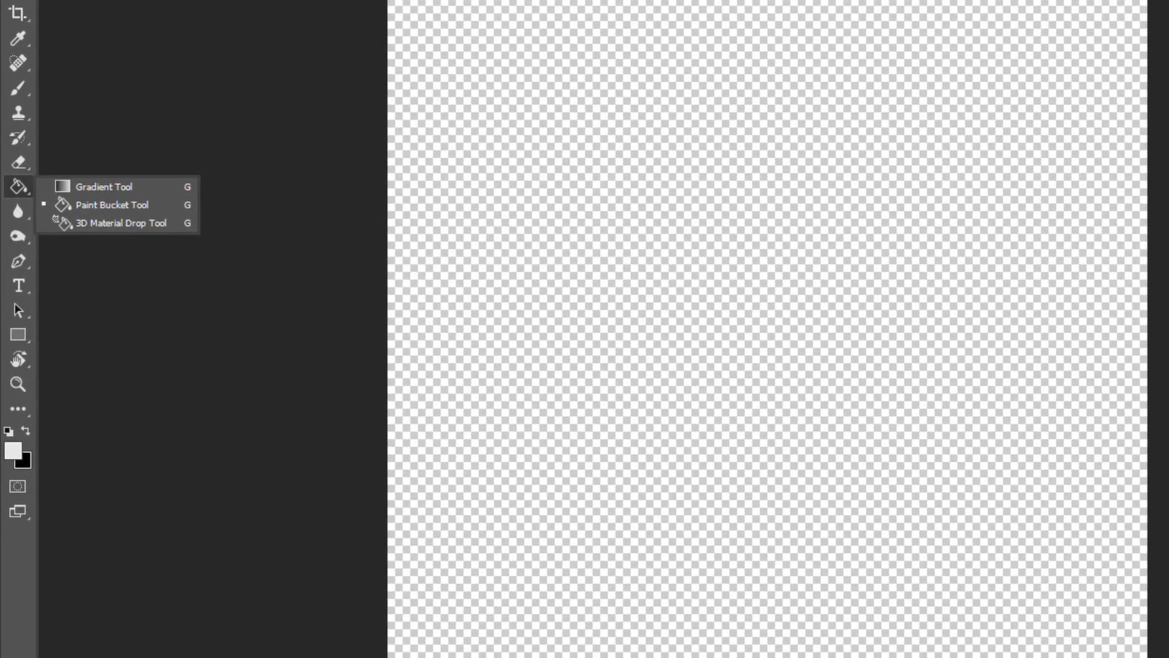
{"action": "left_click", "coordinate": [112, 204]}
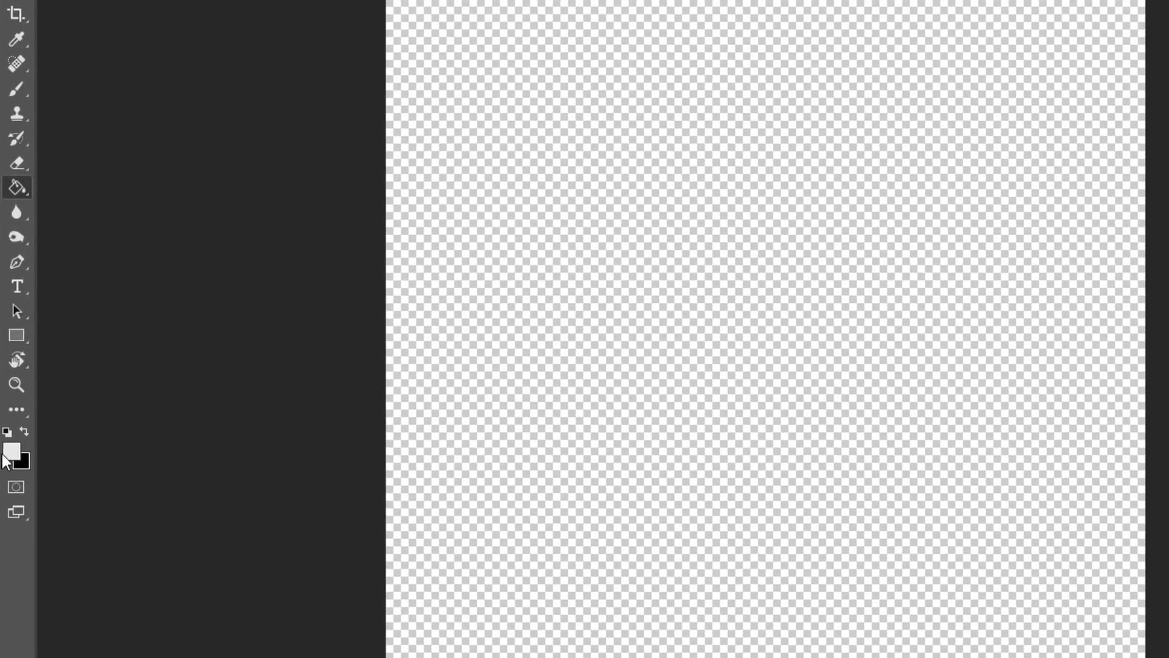
{"action": "left_click", "coordinate": [14, 452]}
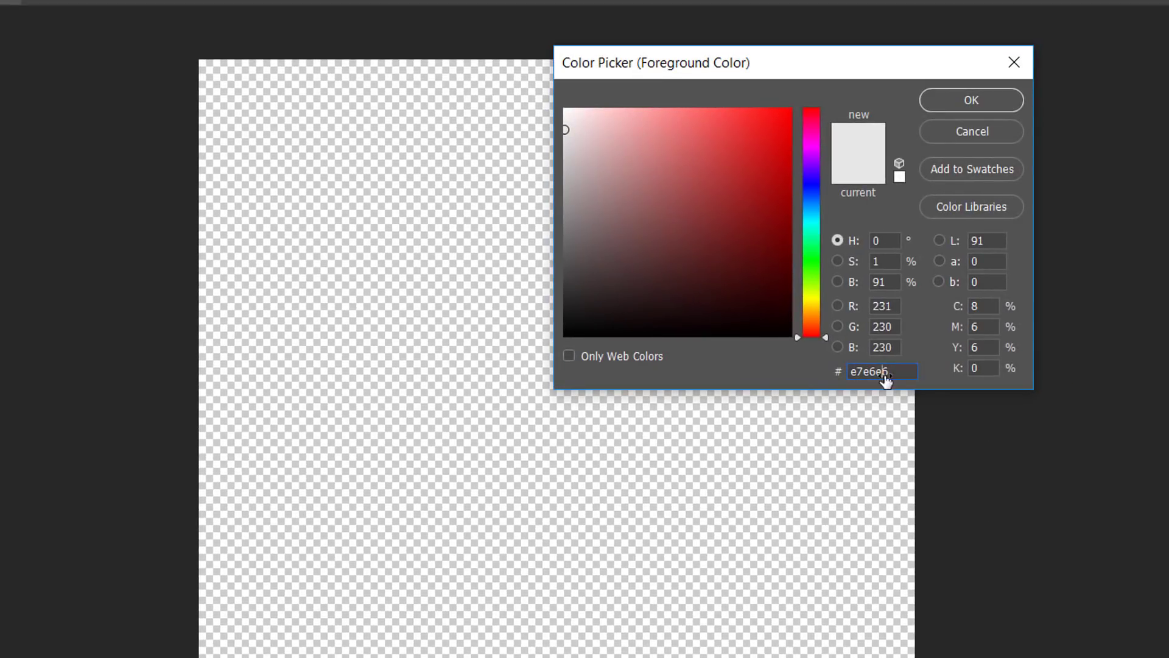
{"action": "type", "text": "f2f2f2"}
{"action": "left_click", "coordinate": [969, 100]}
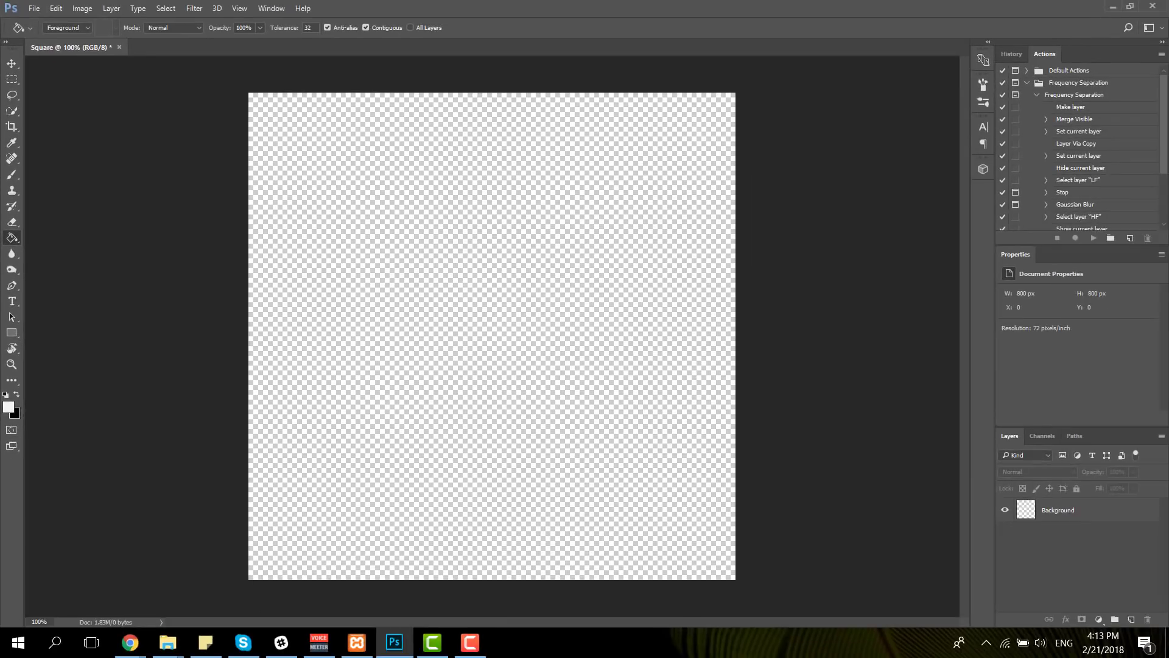
{"action": "left_click", "coordinate": [1050, 522]}
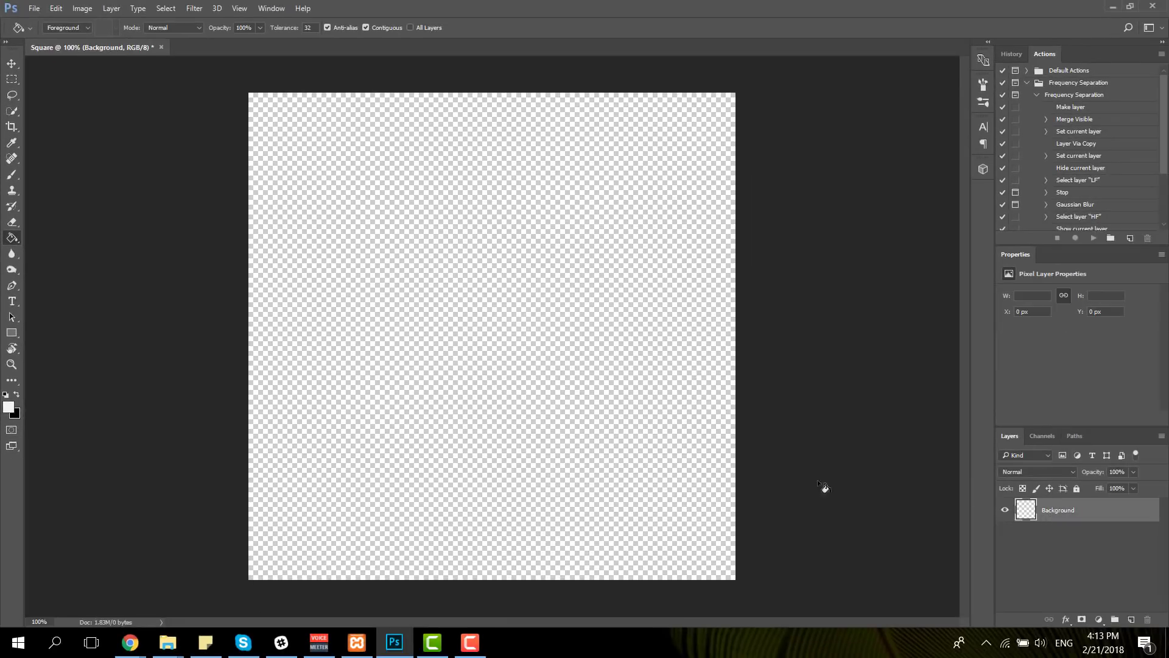
{"action": "left_click", "coordinate": [442, 286]}
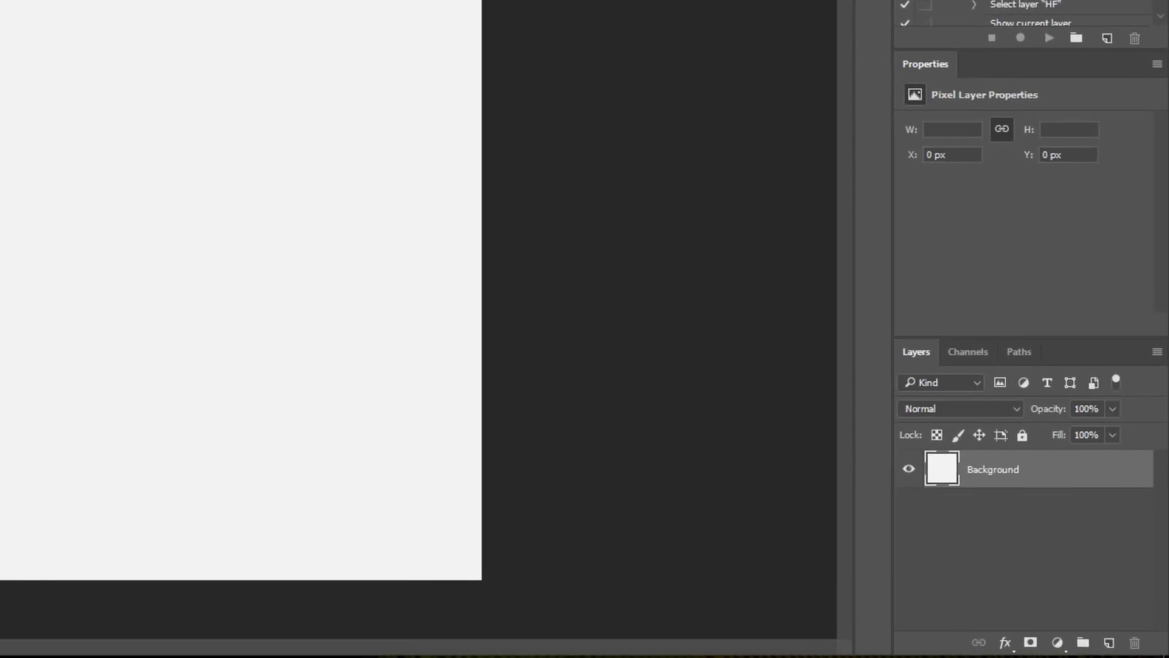
{"action": "left_click", "coordinate": [1028, 644]}
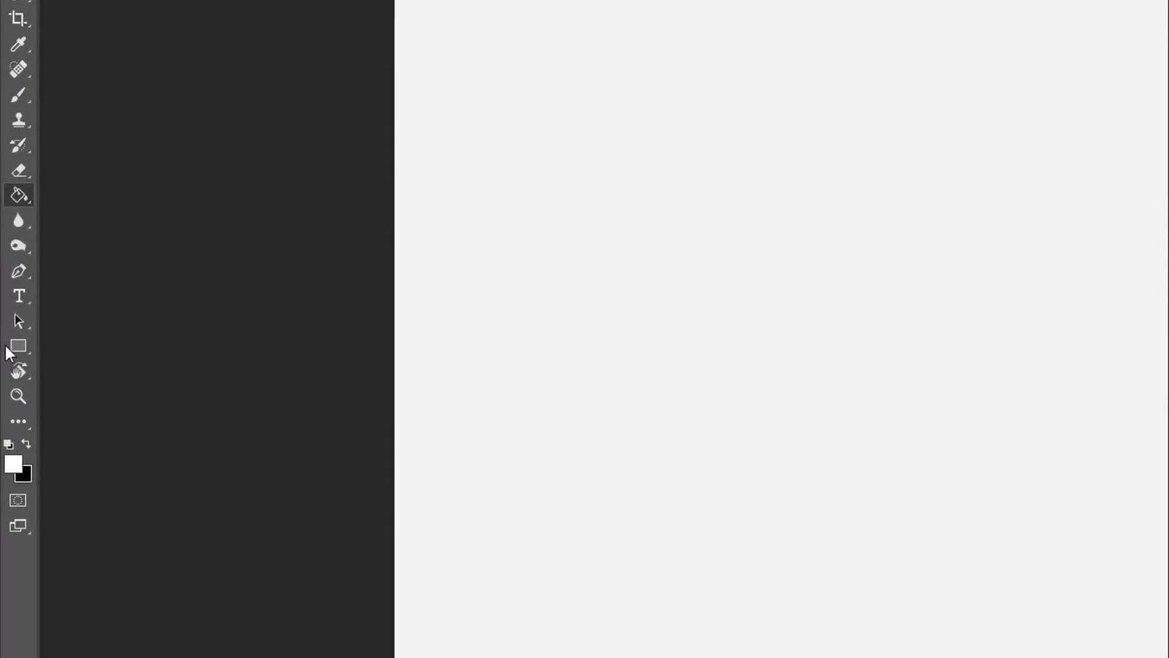
Draw an unfilled rectangle of about 770 x 751 px with a 30.71 px black stroke just inside the canvas edges.
{"action": "left_click", "coordinate": [11, 334]}
{"action": "left_click", "coordinate": [16, 347]}
{"action": "right_click", "coordinate": [16, 347]}
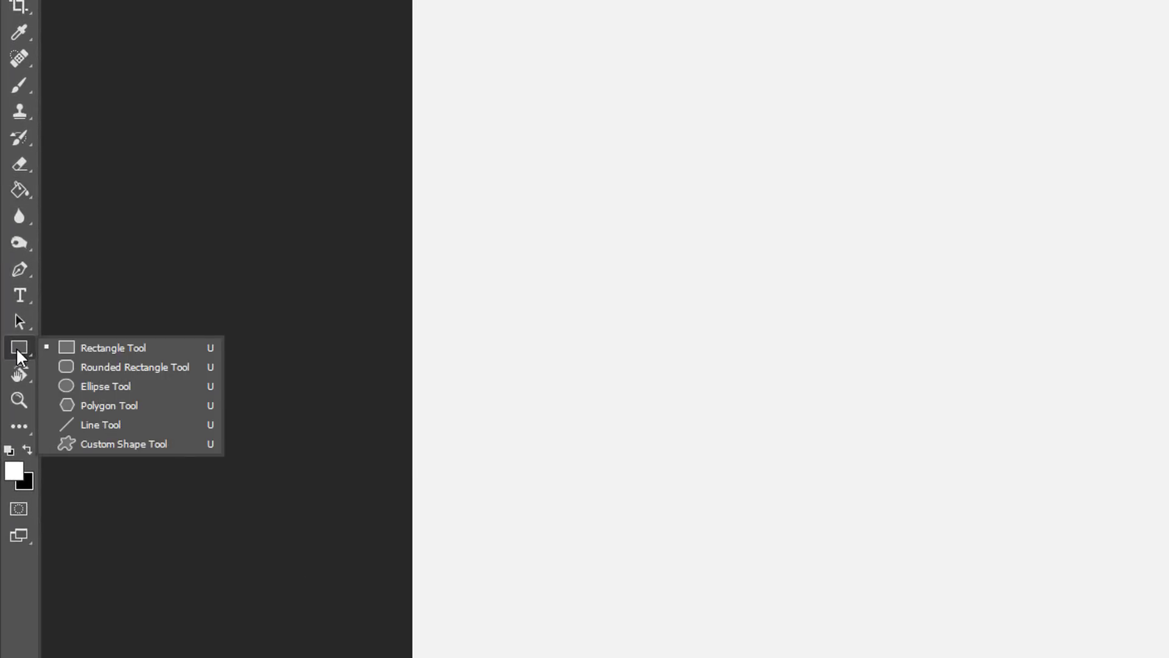
{"action": "left_click", "coordinate": [115, 347]}
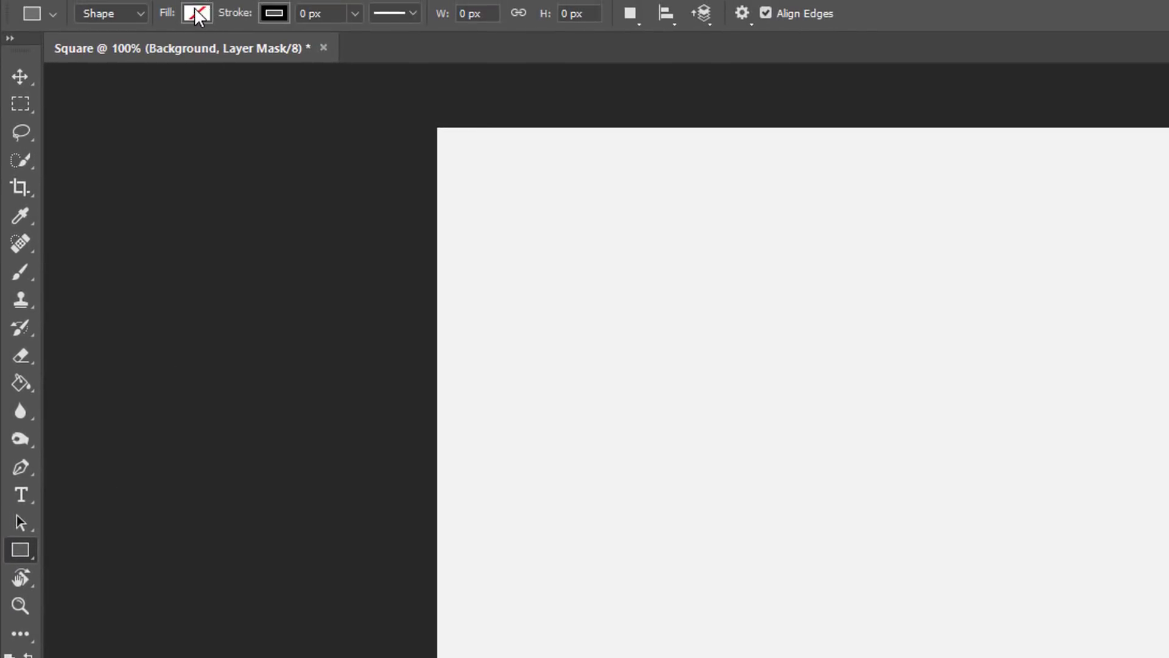
{"action": "left_click", "coordinate": [196, 13]}
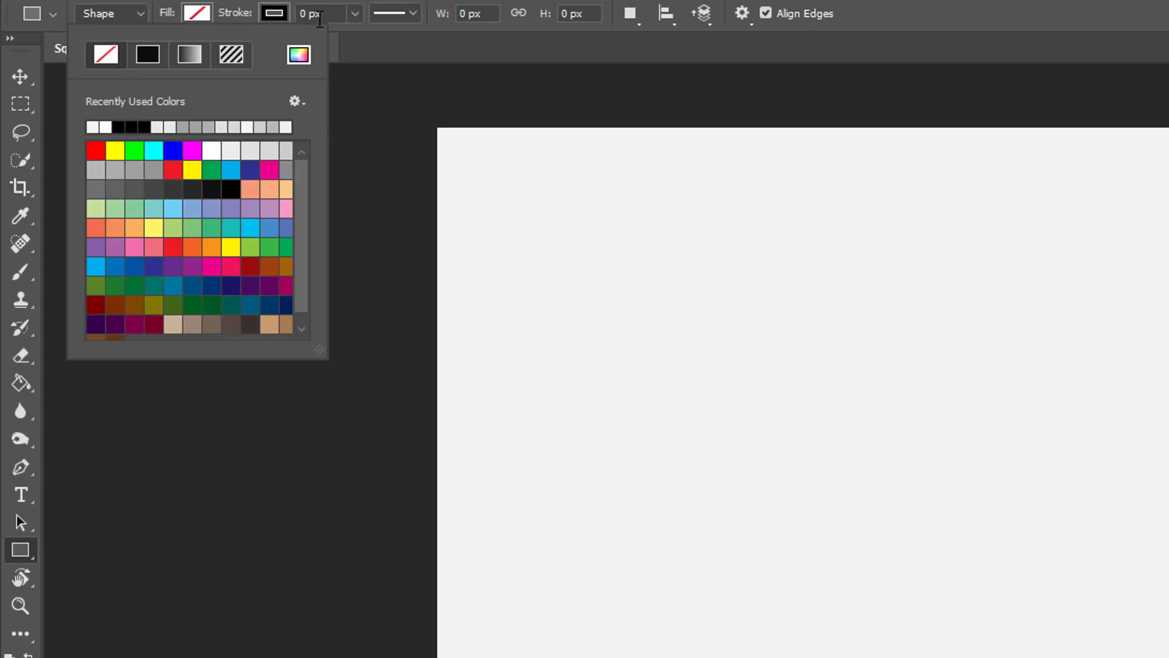
{"action": "left_click", "coordinate": [316, 15]}
{"action": "left_click", "coordinate": [355, 15]}
{"action": "left_click_drag", "start_coordinate": [352, 39], "coordinate": [420, 41]}
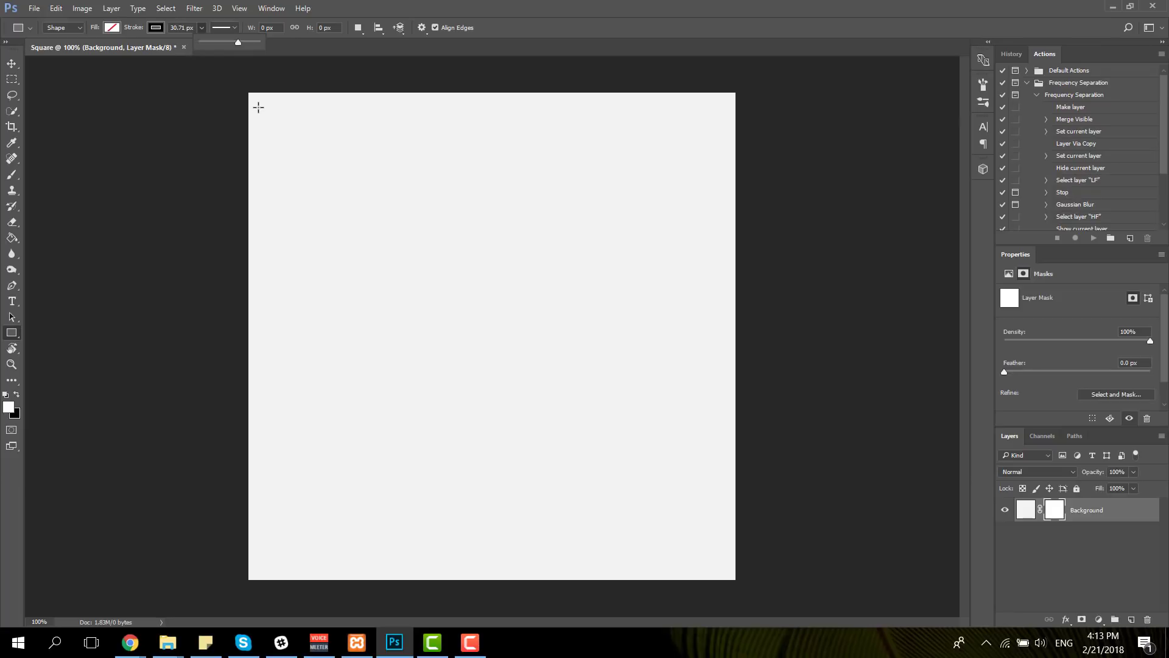
{"action": "mouse_move", "coordinate": [258, 107]}
{"action": "left_mouse_down"}
{"action": "mouse_move", "coordinate": [360, 285]}
{"action": "mouse_move", "coordinate": [622, 519]}
{"action": "mouse_move", "coordinate": [711, 580]}
{"action": "mouse_move", "coordinate": [728, 565]}
{"action": "left_mouse_up"}
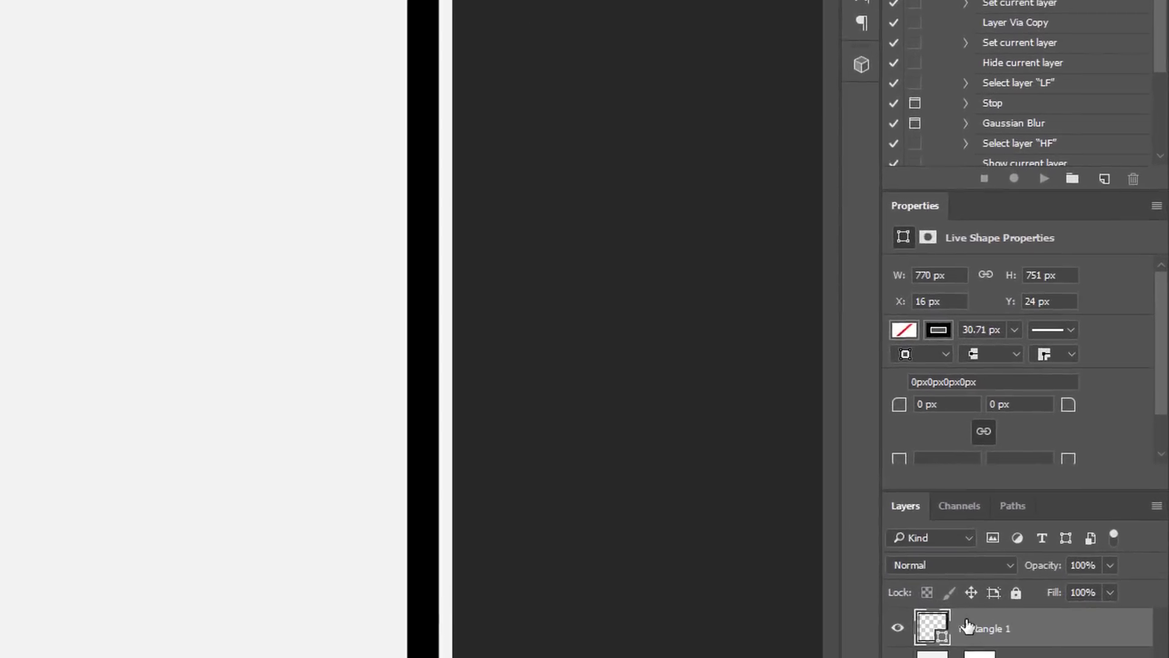
Rasterize the Rectangle 1 layer and load its frame pixels as a selection.
{"action": "right_click", "coordinate": [1045, 510]}
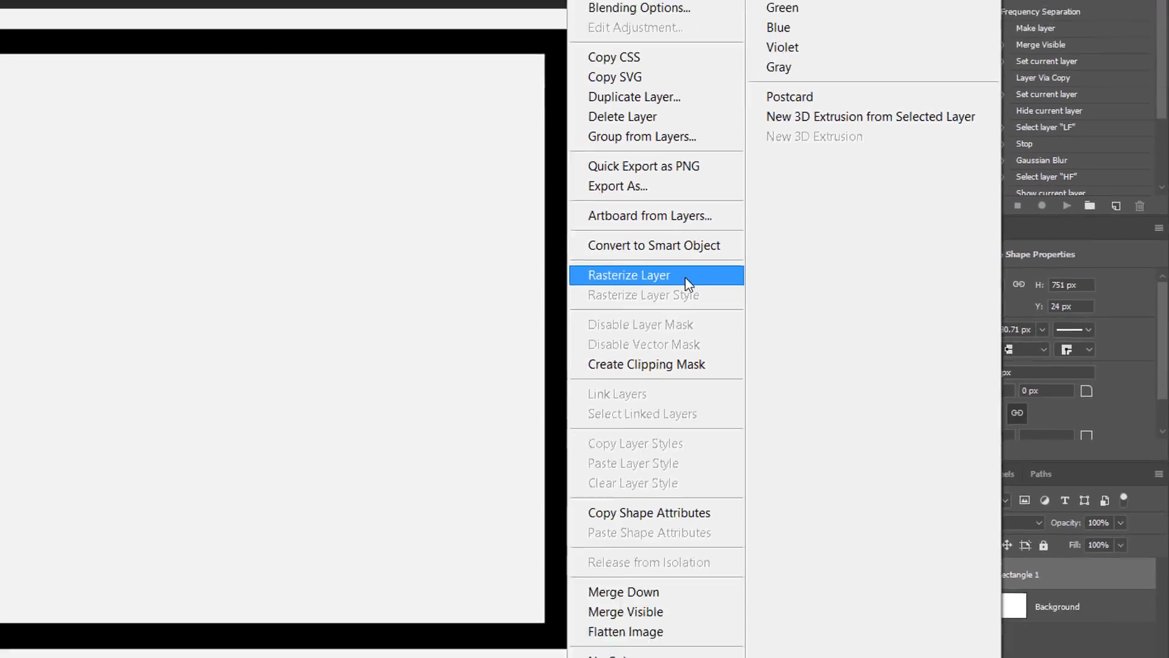
{"action": "left_click", "coordinate": [536, 262]}
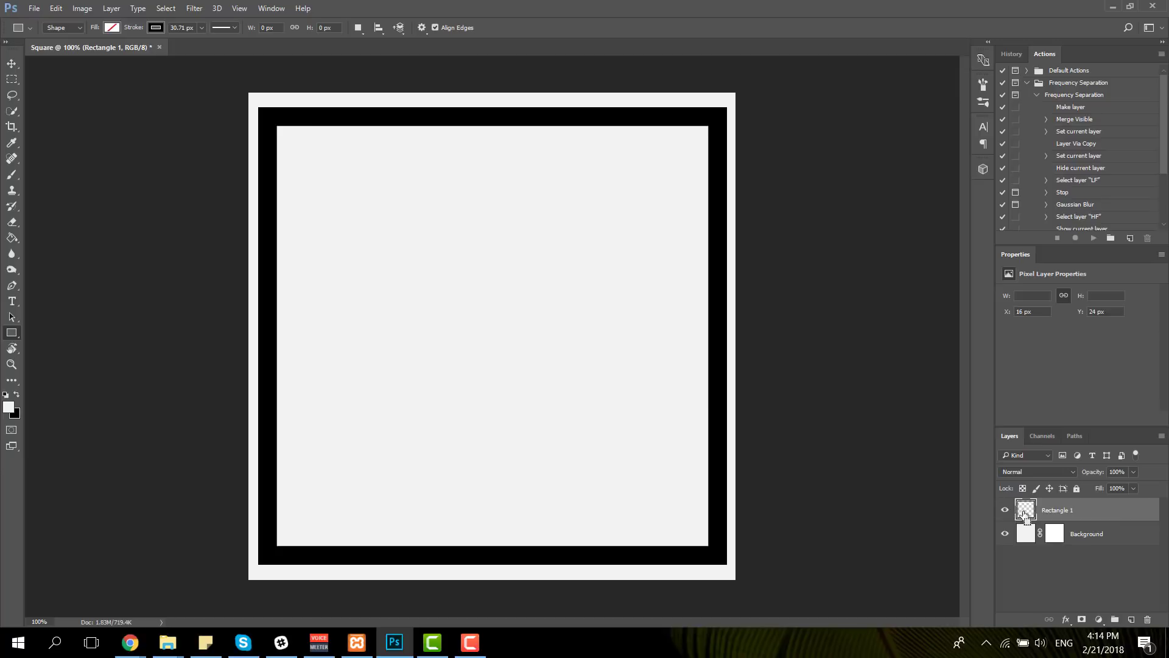
{"action": "left_click", "coordinate": [1025, 515], "text": "ctrl"}
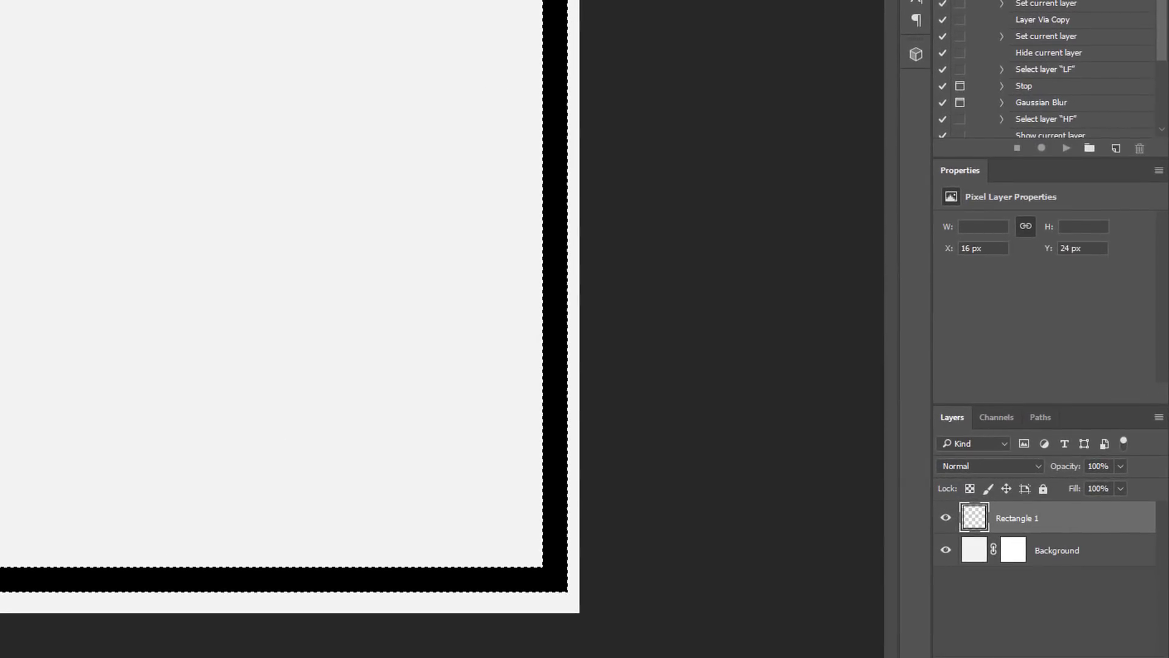
Paint the selected frame black on the Background layer's mask with a 480 px brush at 100% hardness, and hide the Rectangle 1 layer.
{"action": "left_click", "coordinate": [1007, 550]}
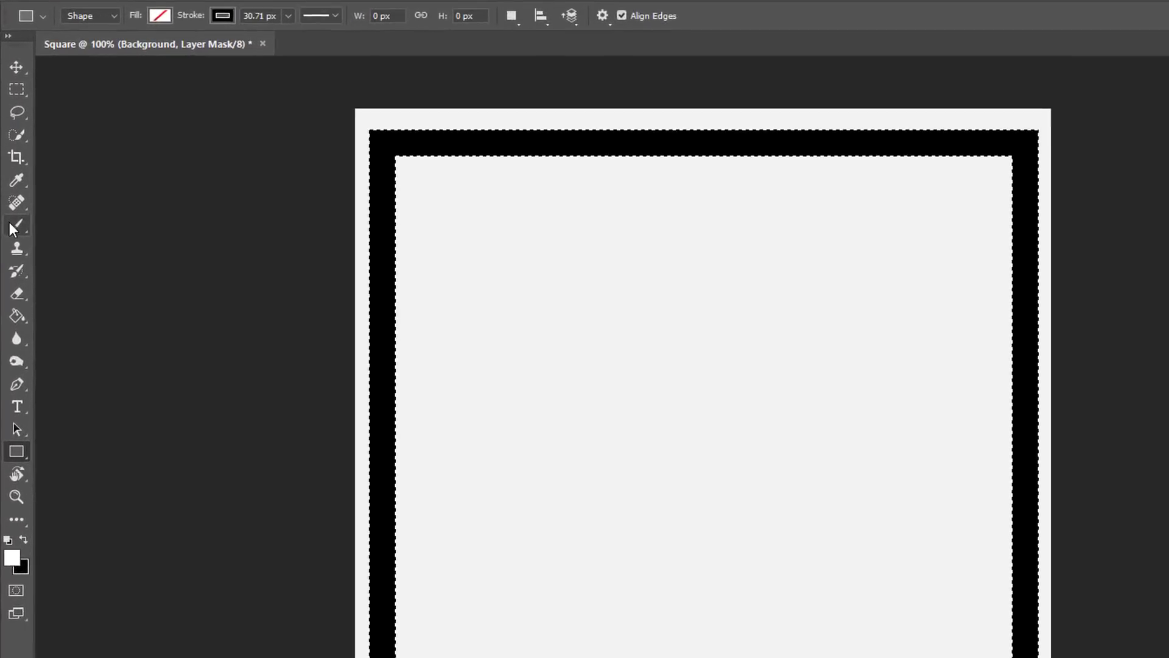
{"action": "left_click", "coordinate": [10, 174]}
{"action": "left_click", "coordinate": [96, 14]}
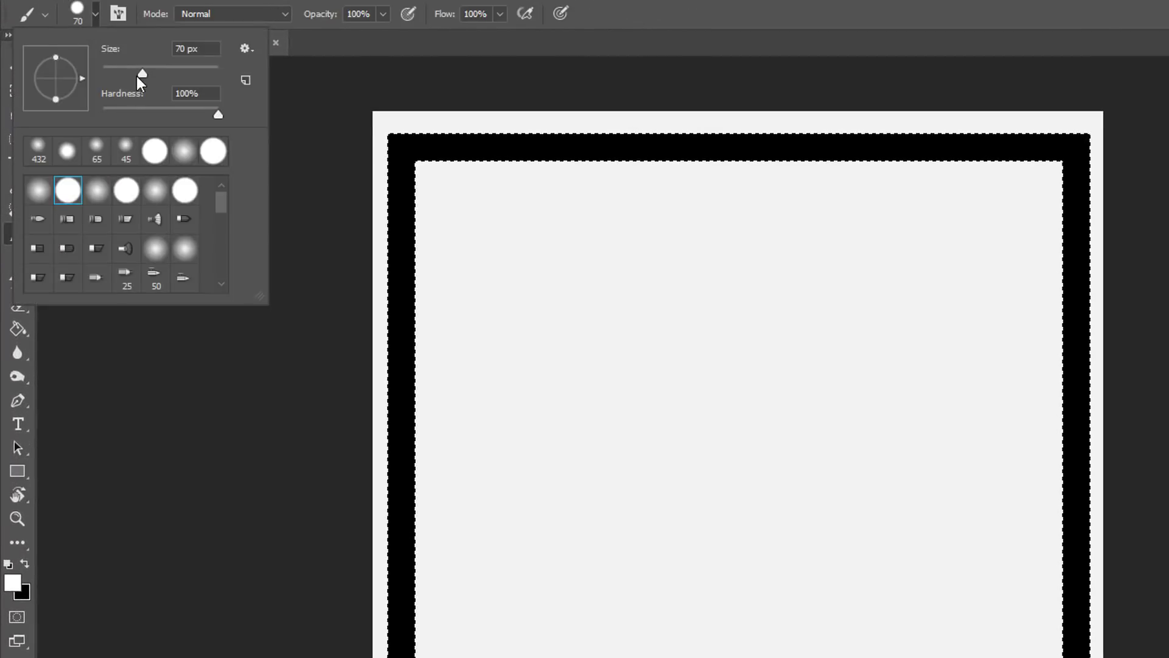
{"action": "left_click_drag", "start_coordinate": [145, 75], "coordinate": [165, 78]}
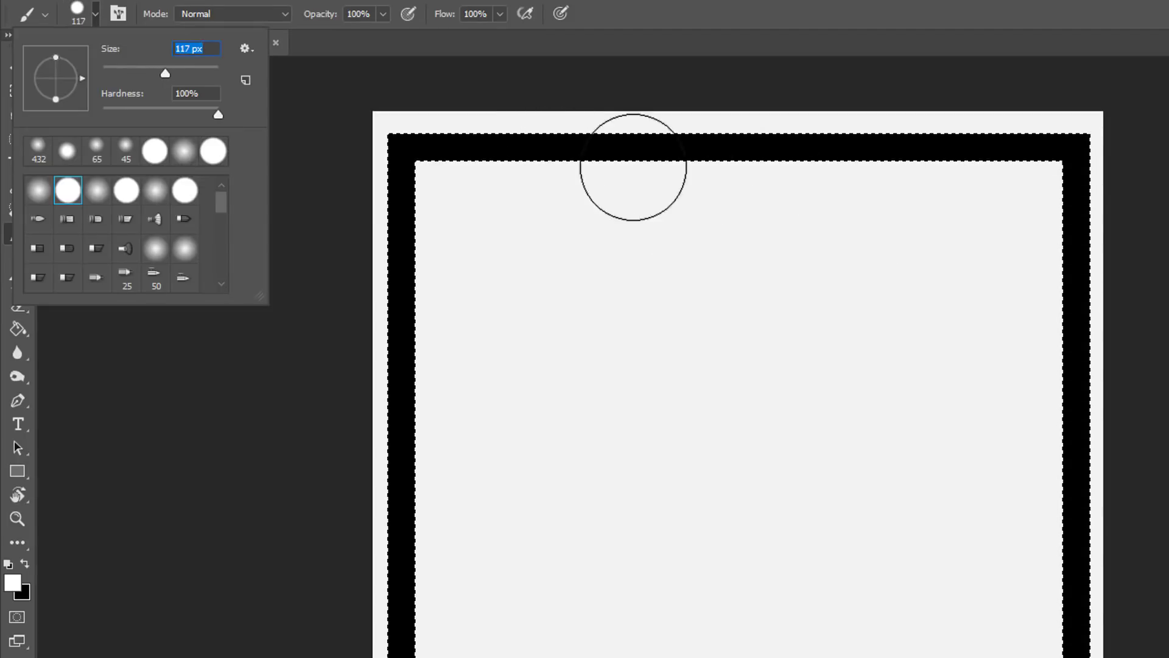
{"action": "left_click_drag", "start_coordinate": [166, 74], "coordinate": [206, 75]}
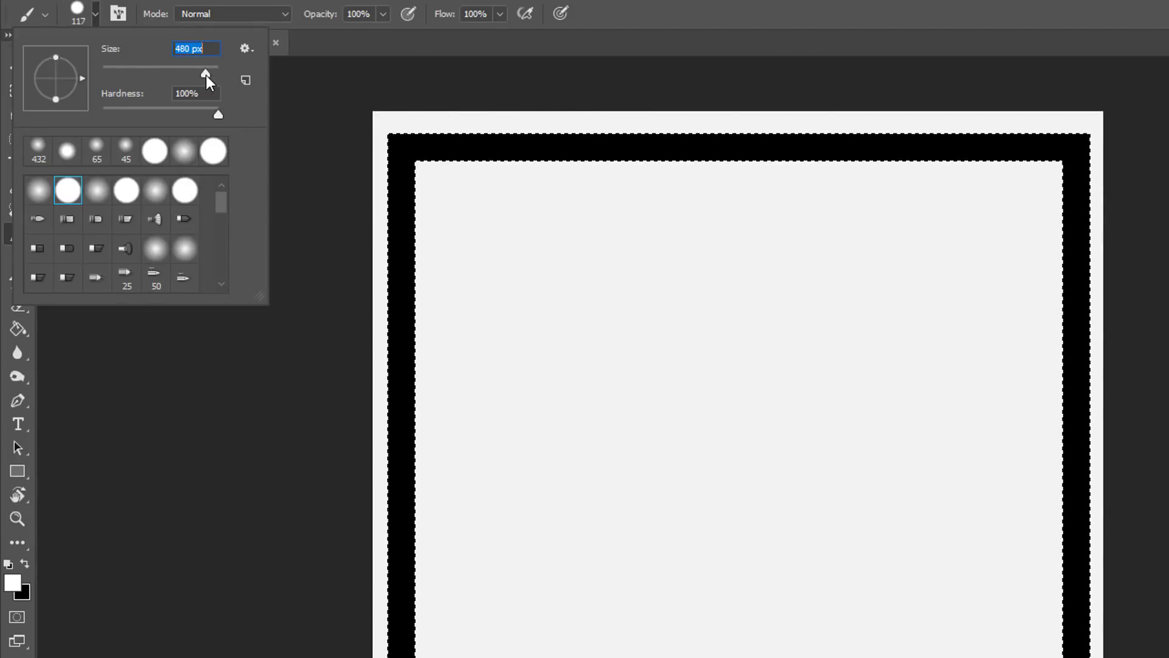
{"action": "left_click", "coordinate": [24, 564]}
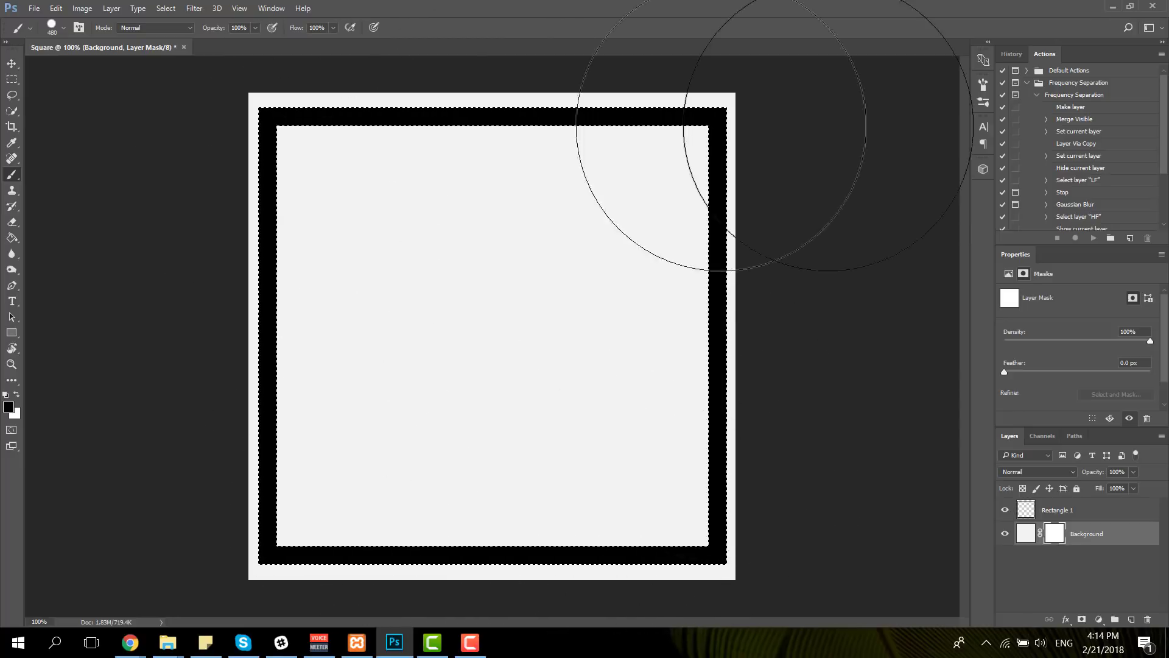
{"action": "left_click", "coordinate": [1005, 508]}
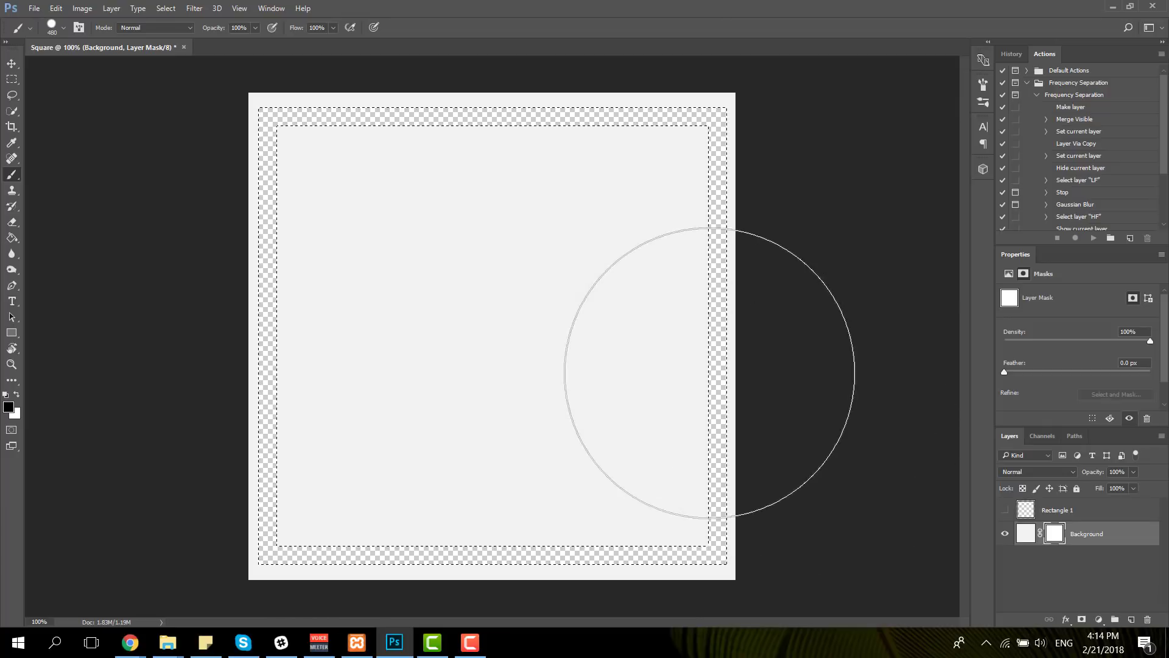
Cut a gap in the middle of the frame's right side by clearing a rectangular selection on the Background layer's mask, and deselect.
{"action": "left_click", "coordinate": [11, 80]}
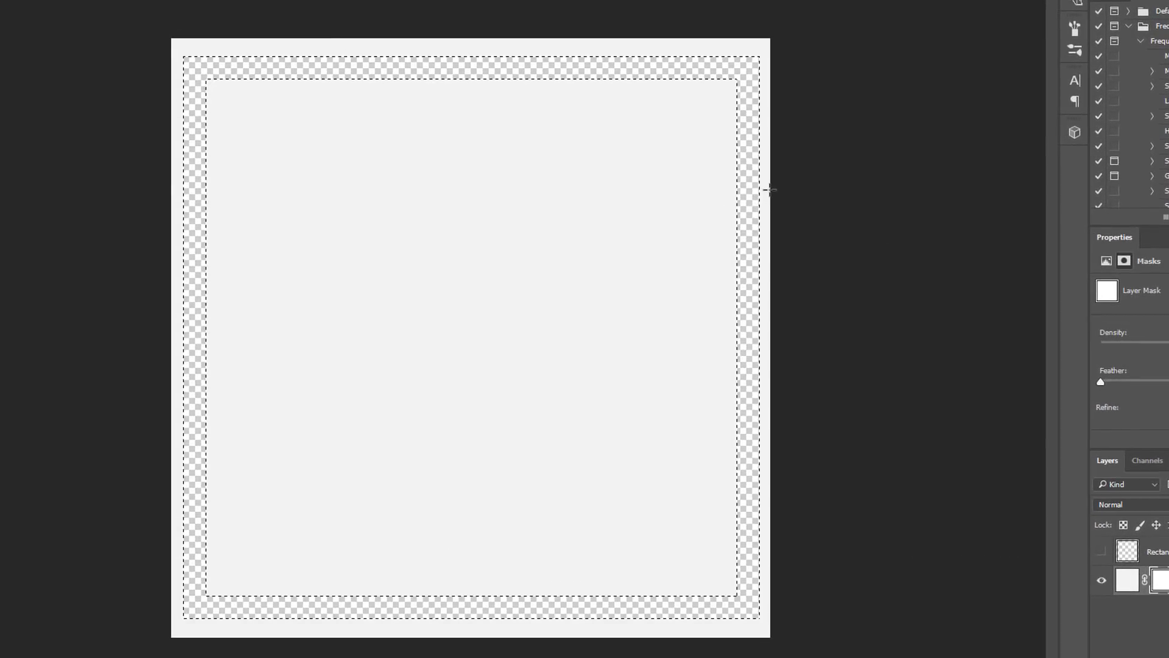
{"action": "left_click_drag", "start_coordinate": [769, 188], "coordinate": [651, 486]}
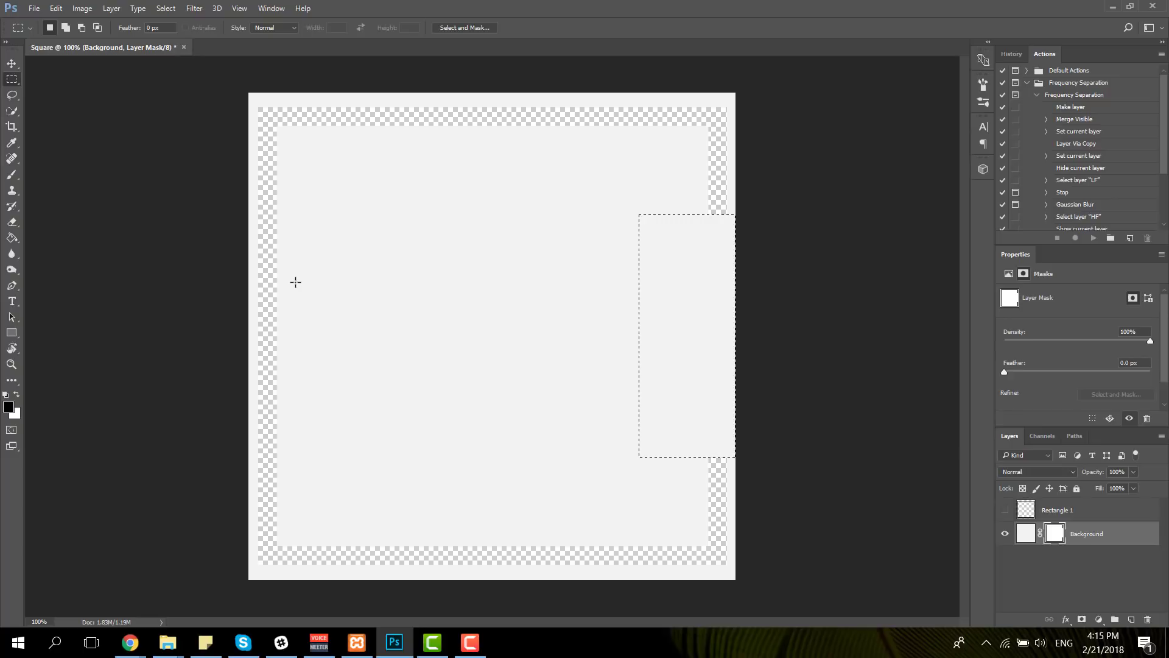
{"action": "key", "text": "ctrl+d"}
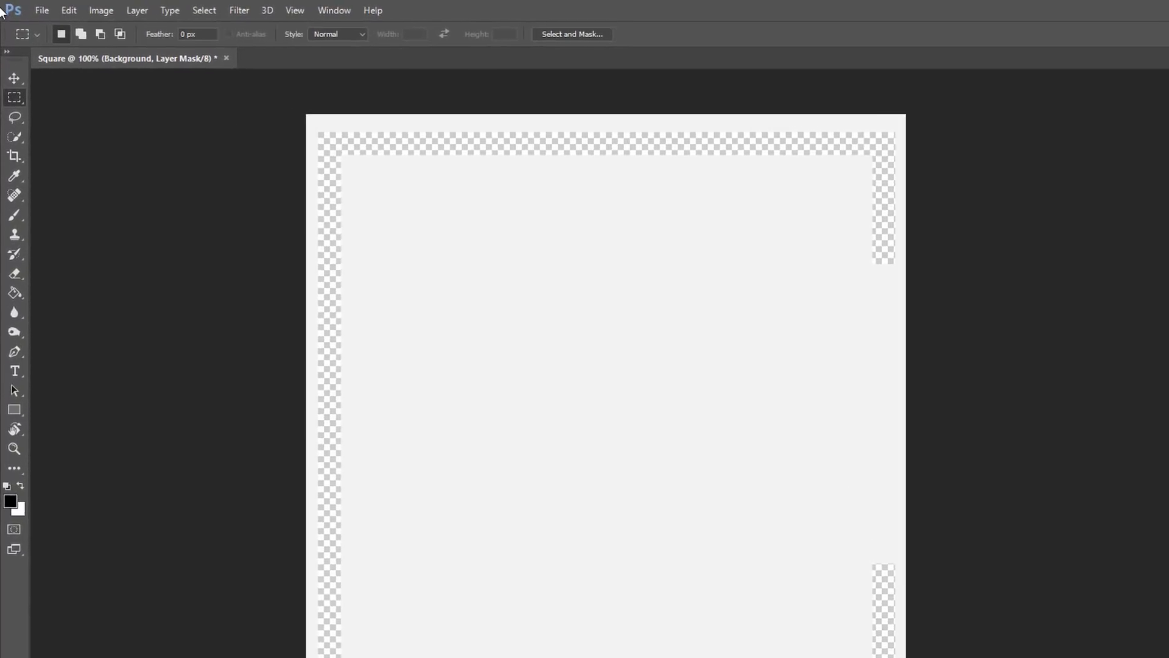
Review the Save for Web settings for exporting the frame as a PNG-24 with transparency, without saving.
{"action": "left_click", "coordinate": [35, 8]}
{"action": "mouse_move", "coordinate": [229, 295]}
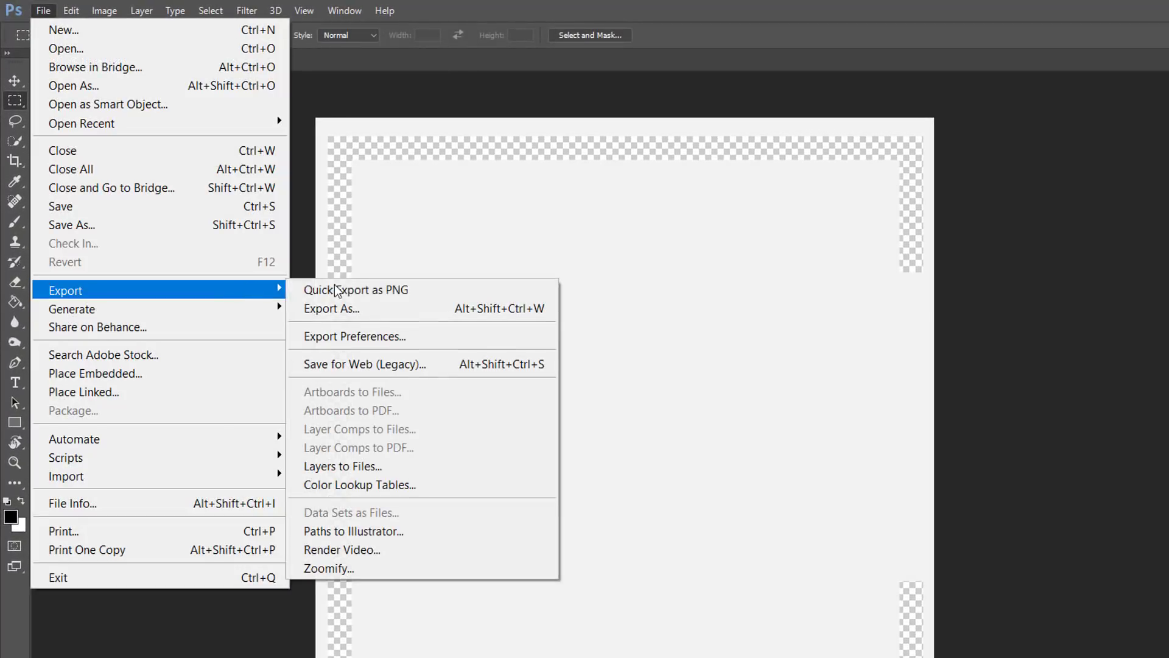
{"action": "left_click", "coordinate": [400, 364]}
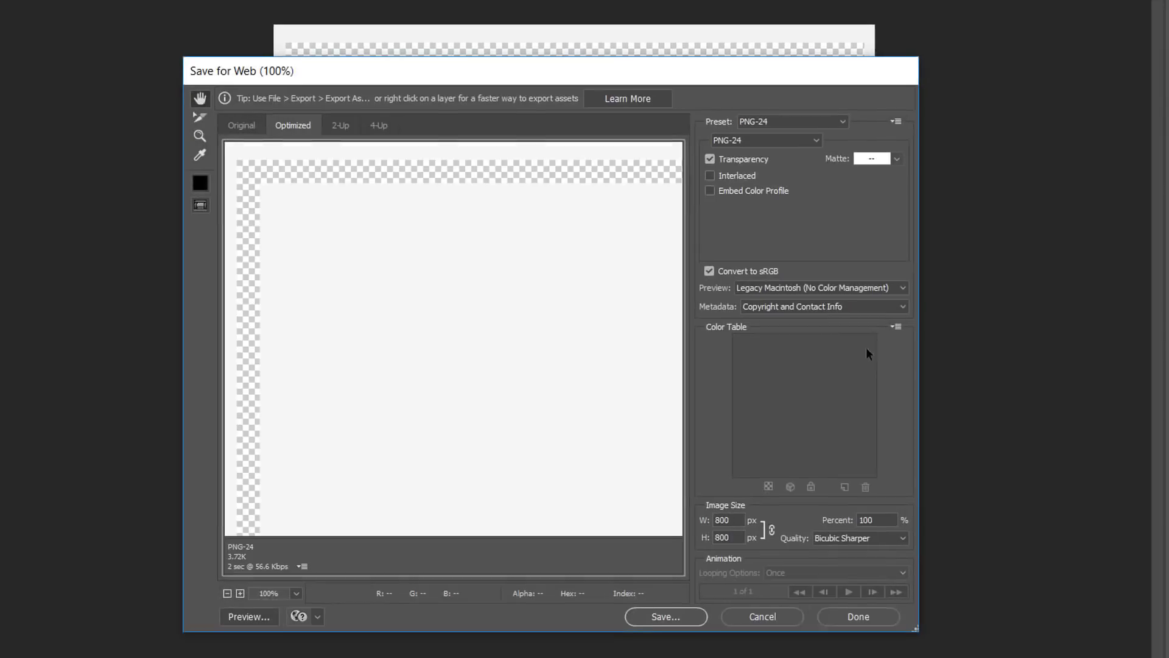
{"action": "scroll", "coordinate": [420, 274], "scroll_direction": "down", "scroll_amount": 1}
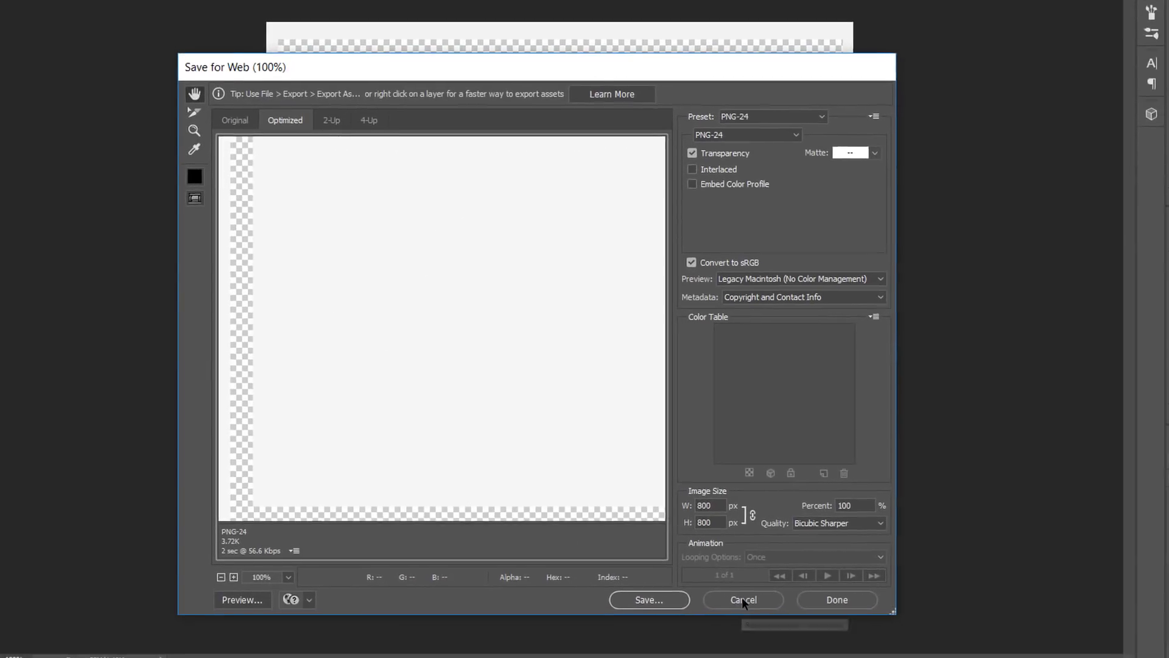
{"action": "left_click", "coordinate": [746, 602]}
Open cutoff-borders3.png from the cutoff borders folder as a new document in Photoshop.
{"action": "mouse_move", "coordinate": [175, 653]}
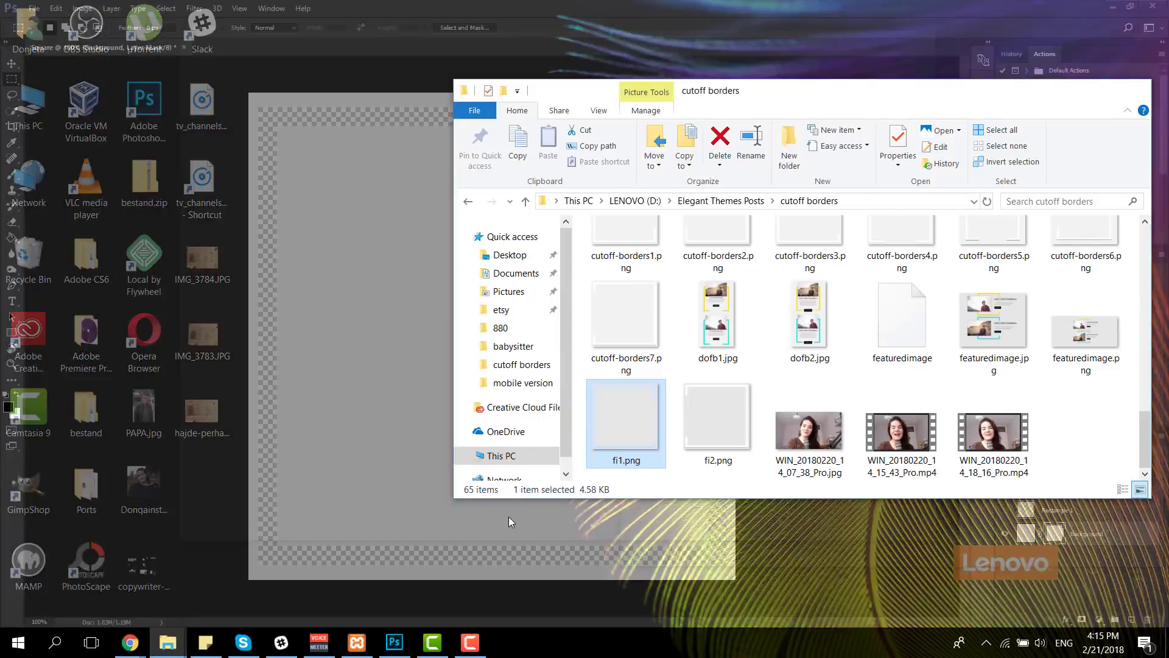
{"action": "left_click", "coordinate": [228, 582]}
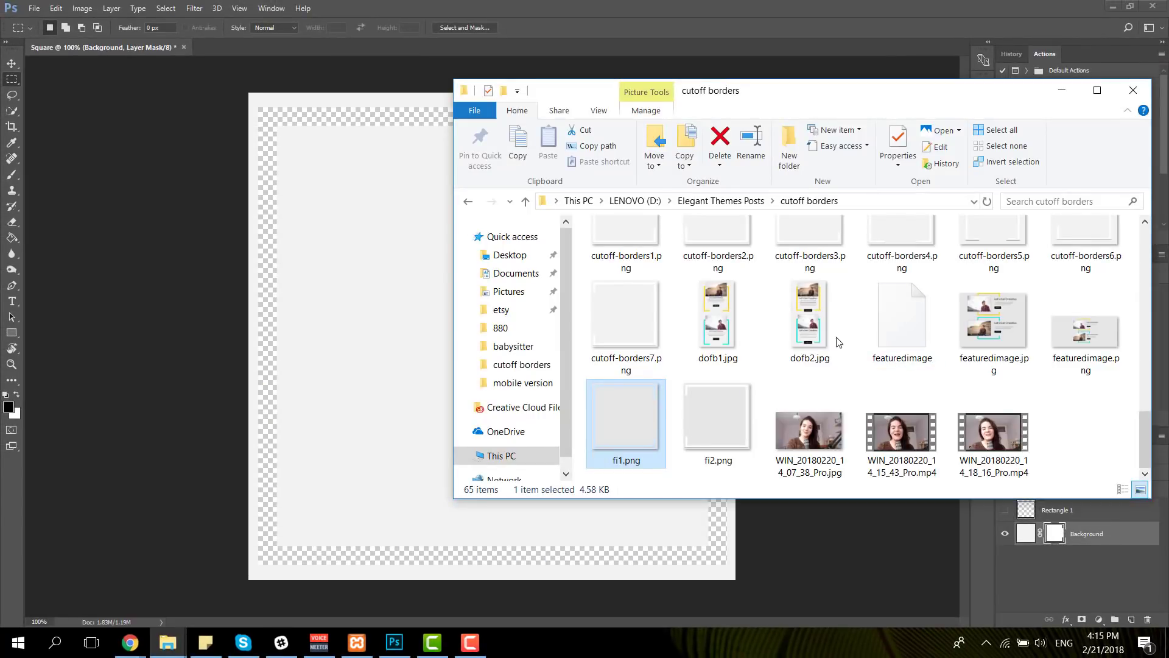
{"action": "scroll", "coordinate": [838, 341], "scroll_direction": "up", "scroll_amount": 1}
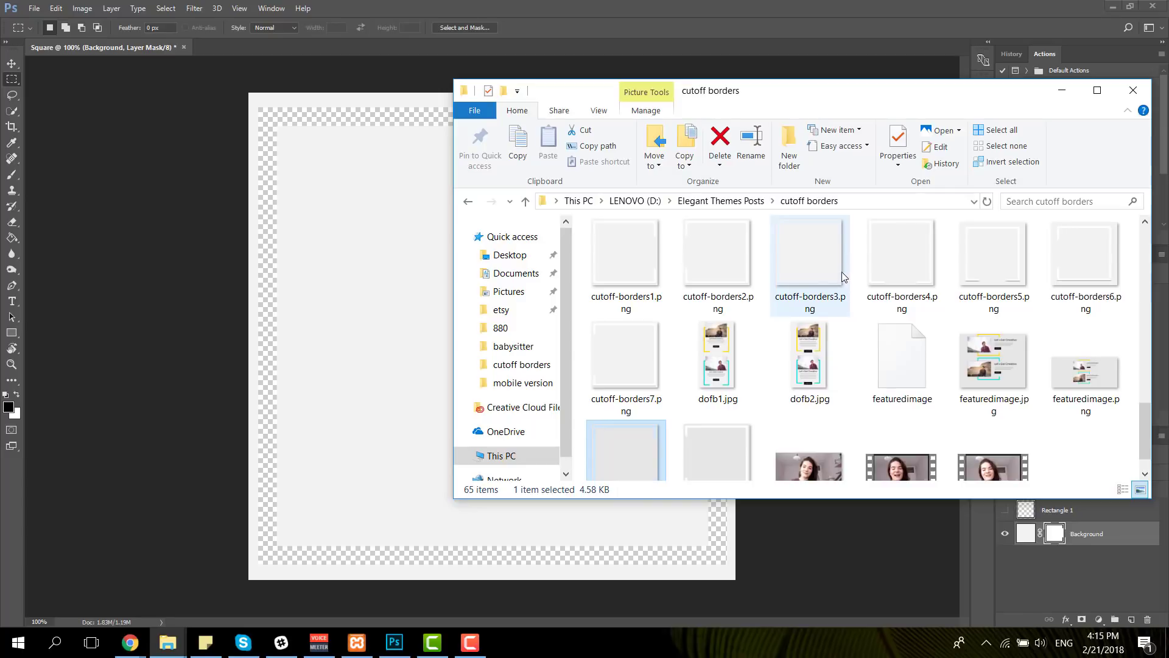
{"action": "left_click_drag", "start_coordinate": [842, 272], "coordinate": [367, 61]}
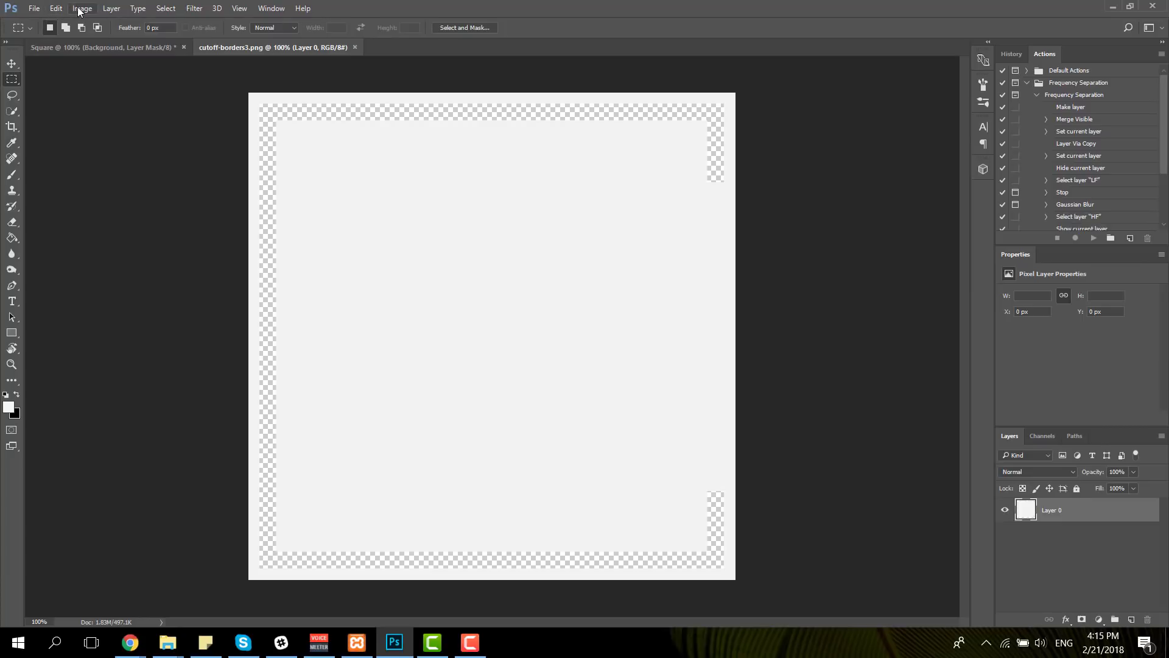
Rotate the cutoff-borders3.png layer 90° clockwise so the frame's gap is at the bottom.
{"action": "left_click", "coordinate": [56, 8]}
{"action": "mouse_move", "coordinate": [266, 448]}
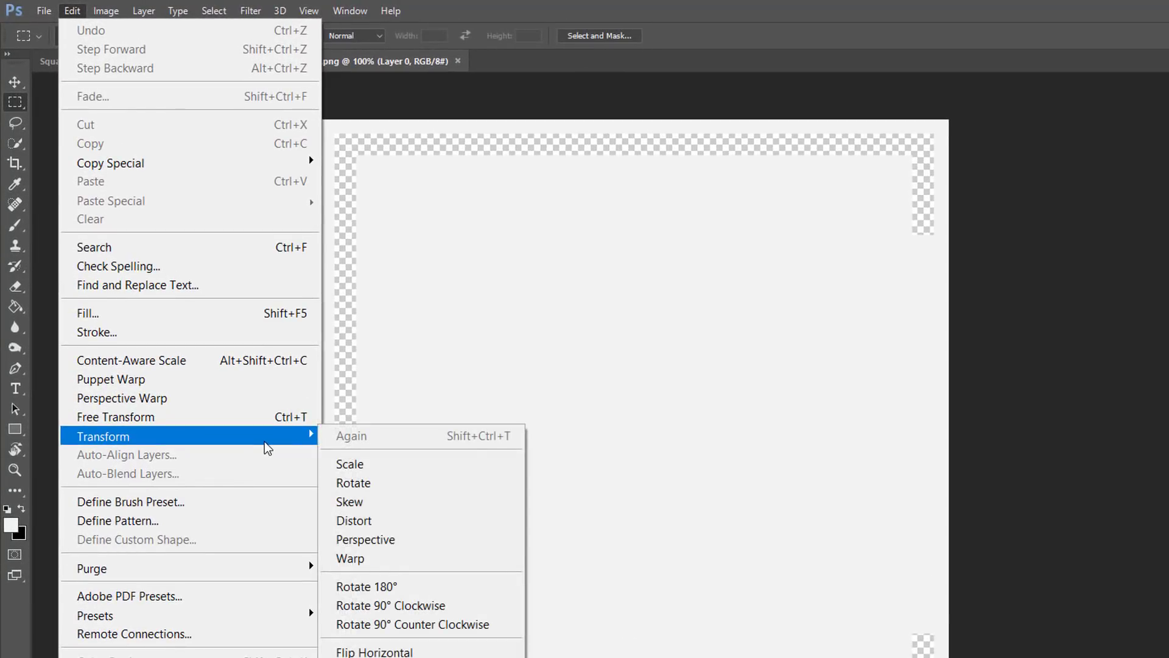
{"action": "left_click", "coordinate": [396, 597]}
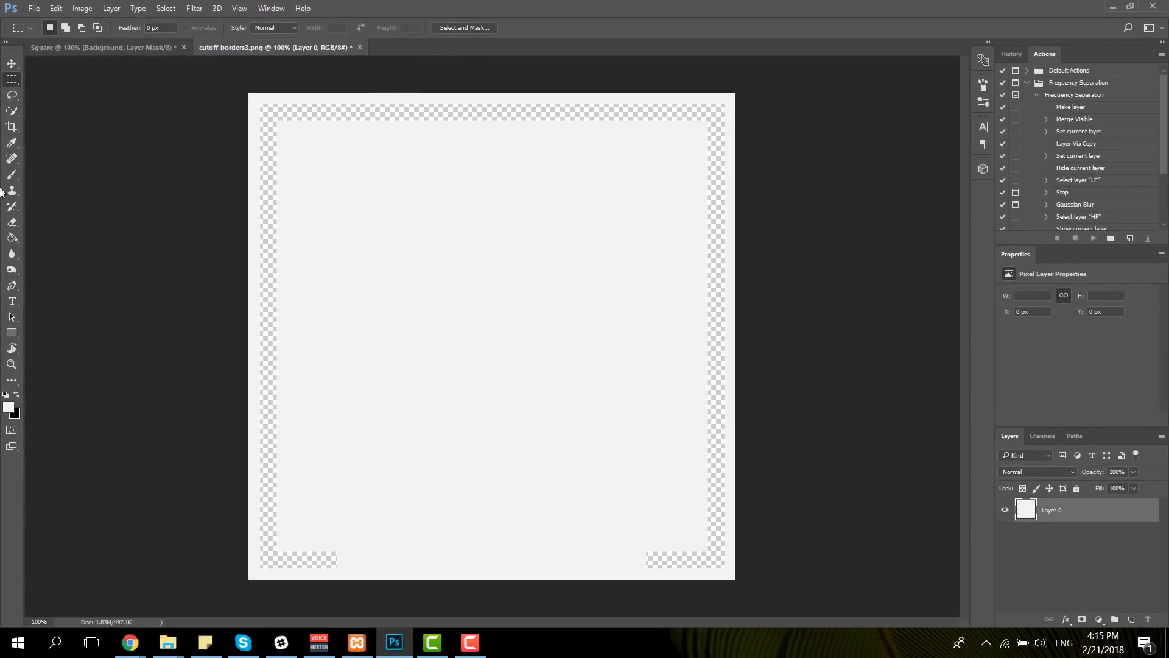
Extend the canvas to about 836 x 834 px with the Crop tool and fill the transparent outer margin with the light grey foreground colour.
{"action": "left_click", "coordinate": [11, 127]}
{"action": "left_click_drag", "start_coordinate": [243, 88], "coordinate": [247, 89]}
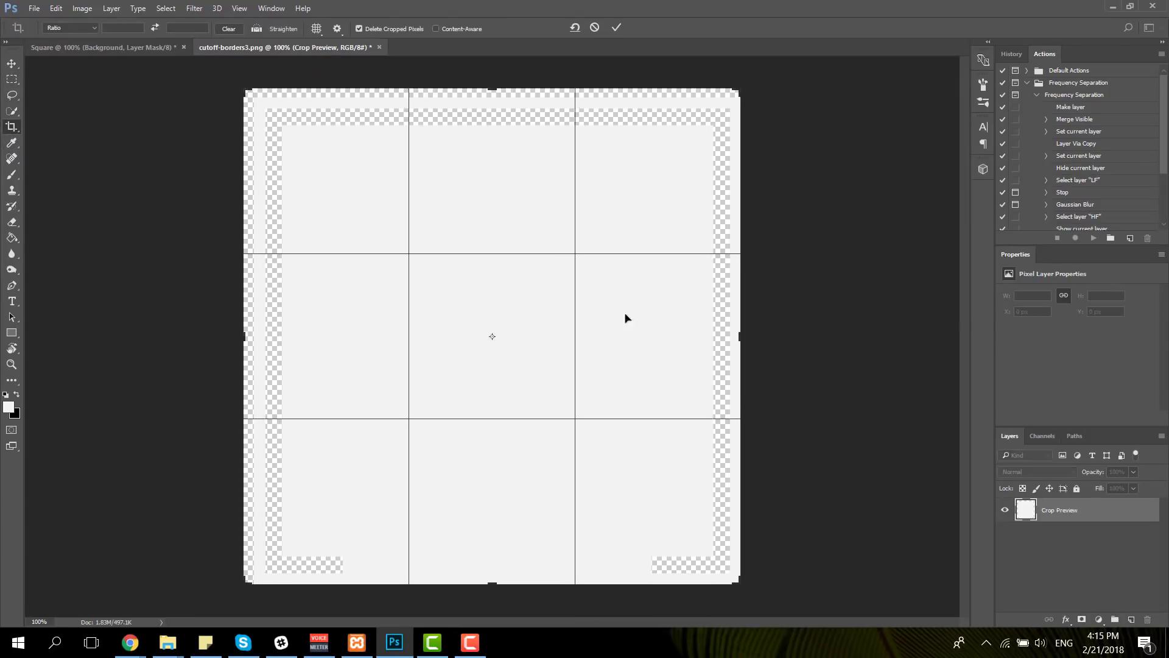
{"action": "left_click_drag", "start_coordinate": [741, 590], "coordinate": [744, 591]}
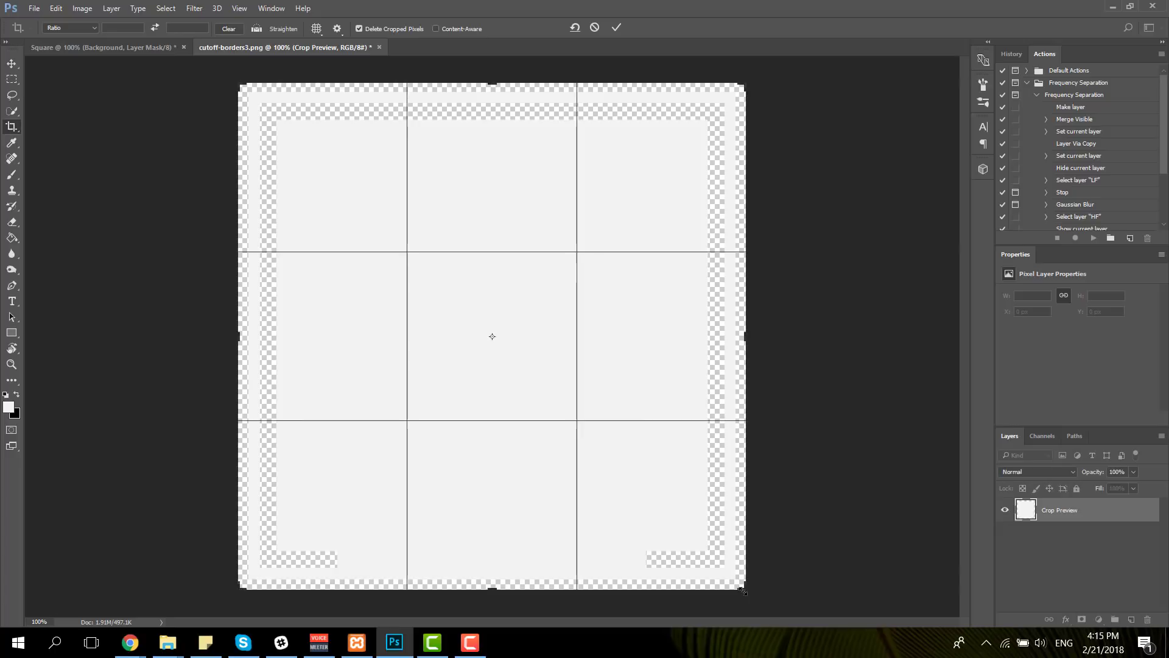
{"action": "key", "text": "Return"}
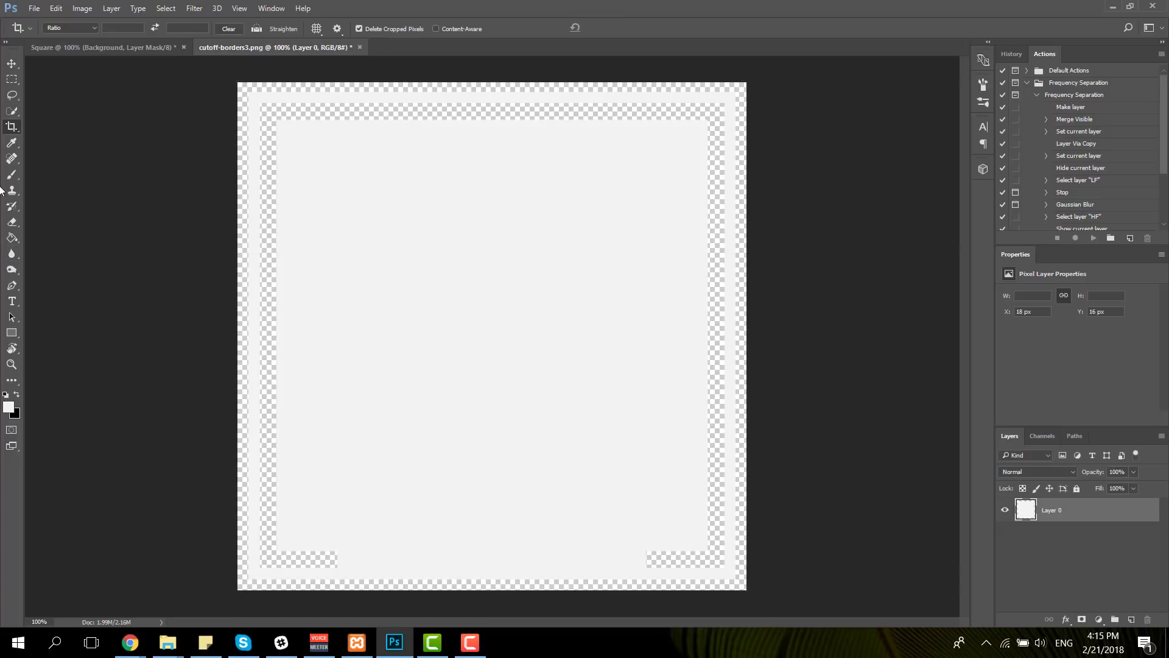
{"action": "left_click", "coordinate": [12, 238]}
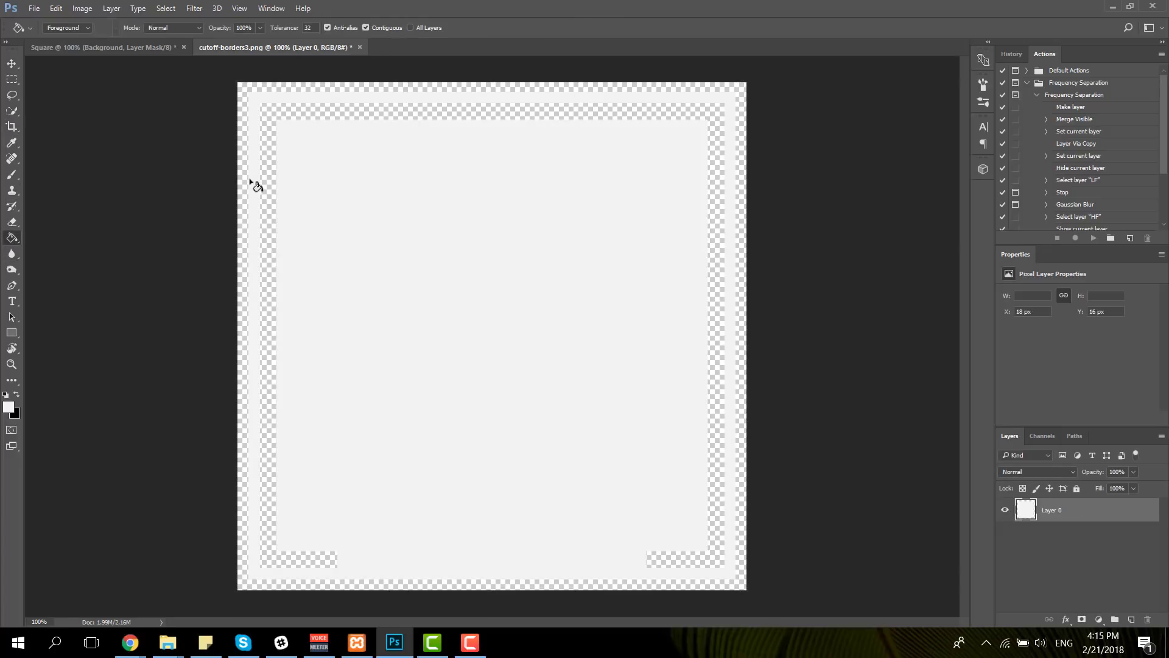
{"action": "left_click", "coordinate": [245, 160]}
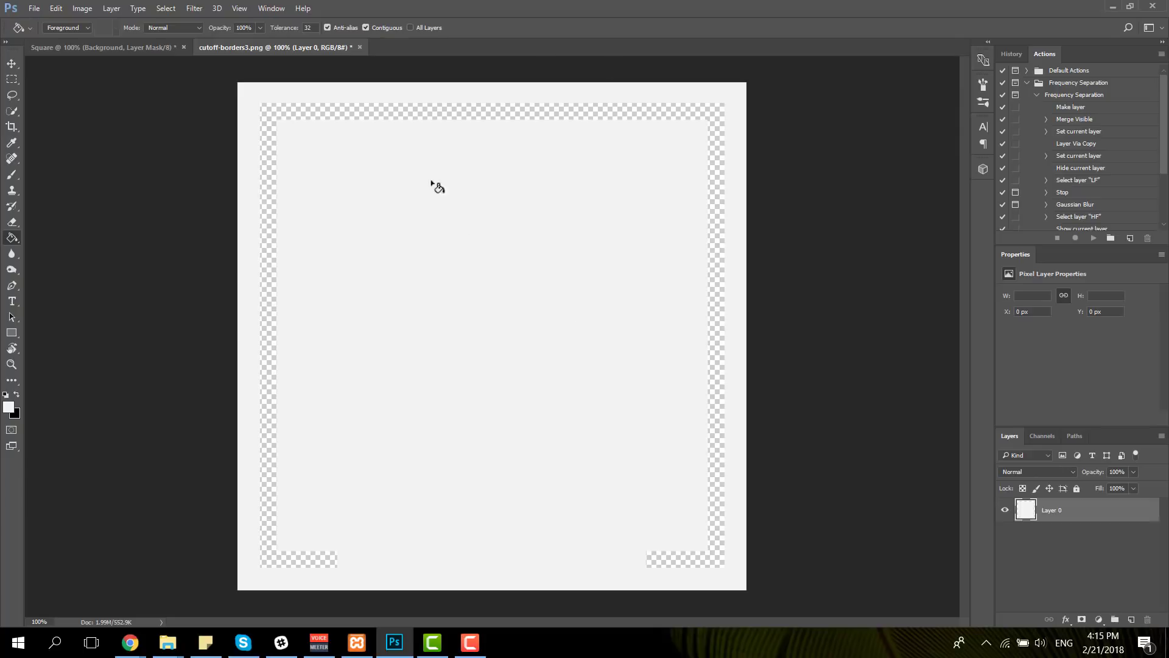
Check the PNG-24 export settings for the enlarged, rotated frame in Save for Web, without saving.
{"action": "left_click", "coordinate": [35, 8]}
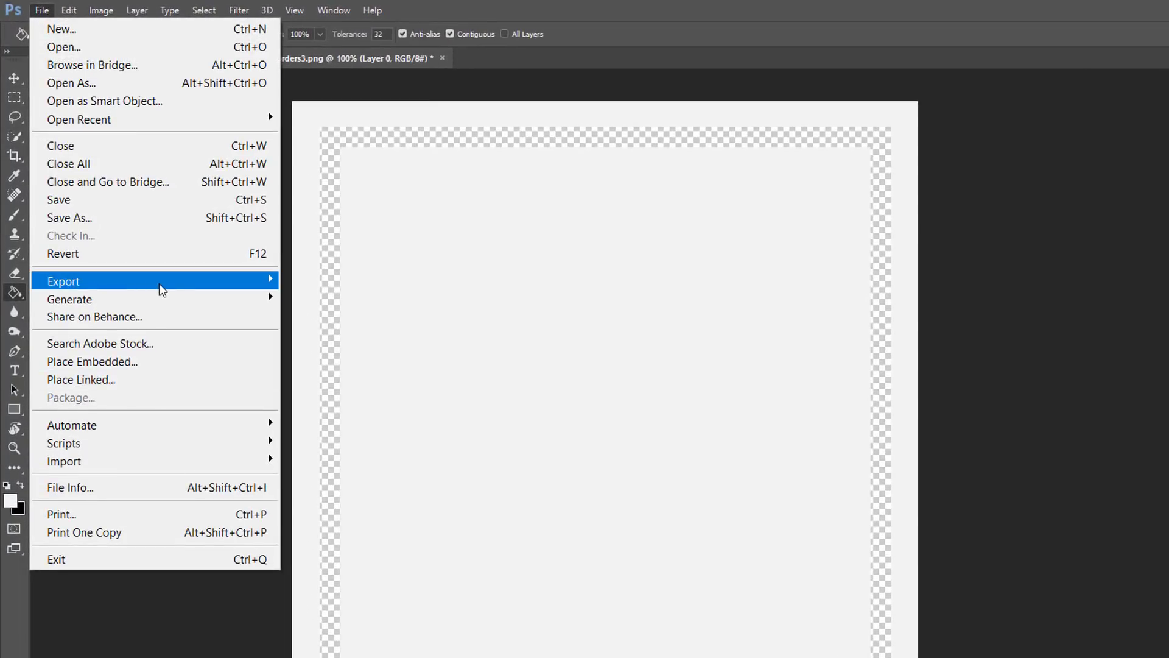
{"action": "mouse_move", "coordinate": [159, 284]}
{"action": "left_click", "coordinate": [393, 351]}
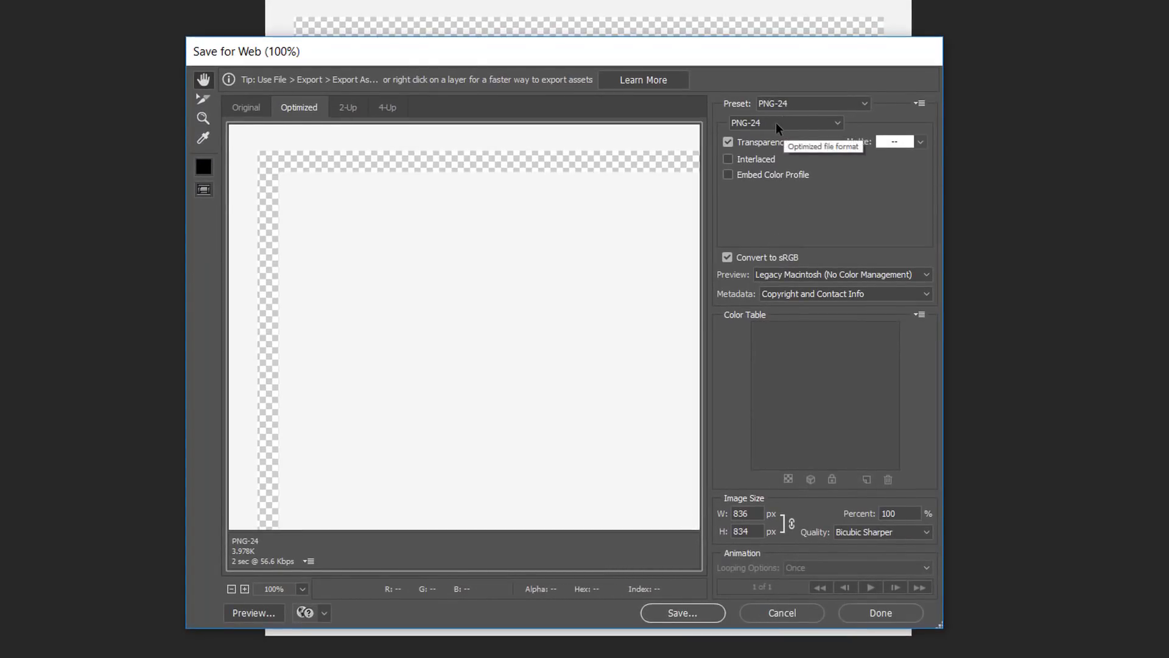
{"action": "left_click", "coordinate": [791, 614]}
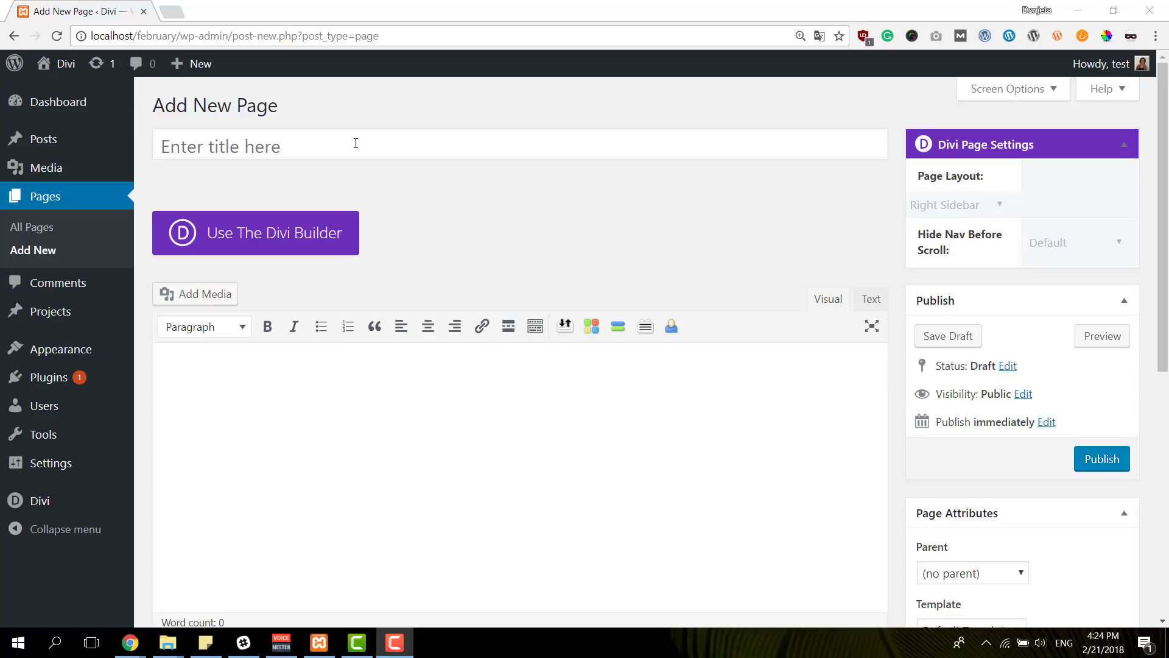
In the WordPress browser window, title the new page "CTA Section" and start the Divi Builder on it.
{"action": "left_click", "coordinate": [360, 145]}
{"action": "type", "text": "CTA Section"}
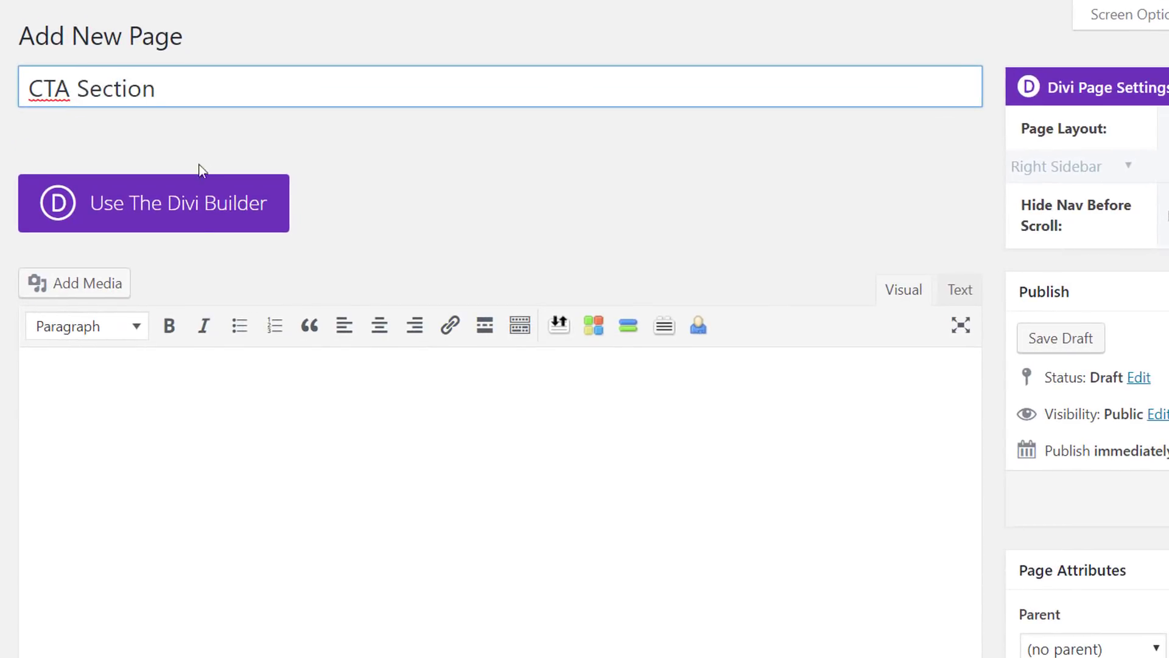
{"action": "left_click", "coordinate": [204, 201]}
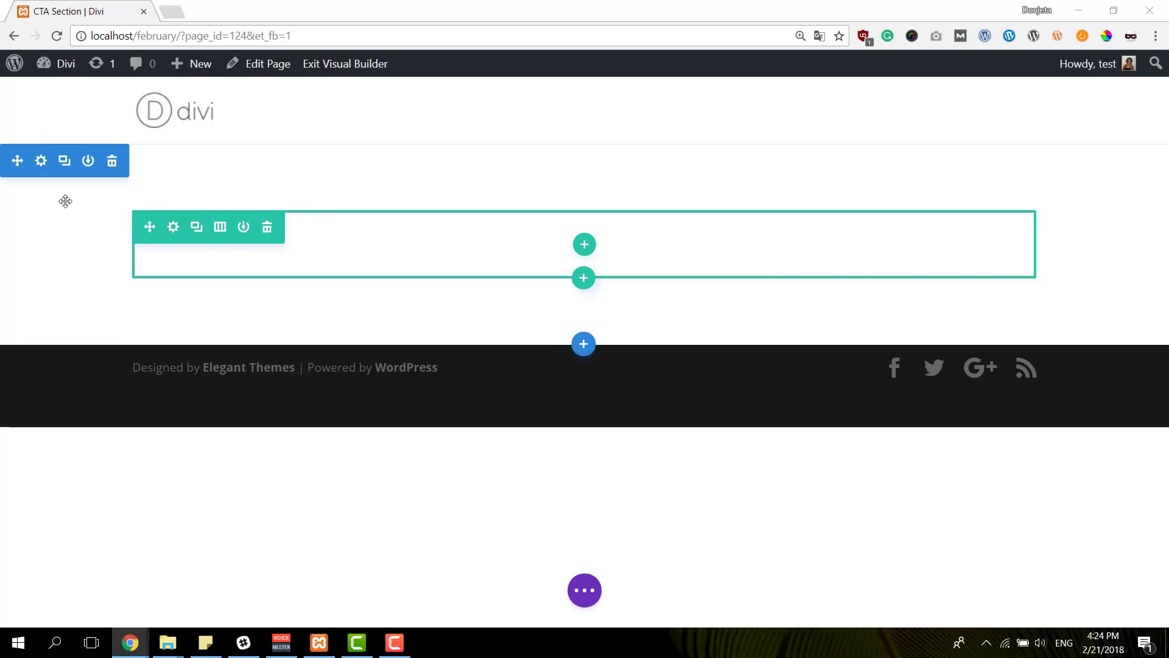
Set the section's background colour to #f3f2f2 and save the section settings.
{"action": "left_click", "coordinate": [41, 162]}
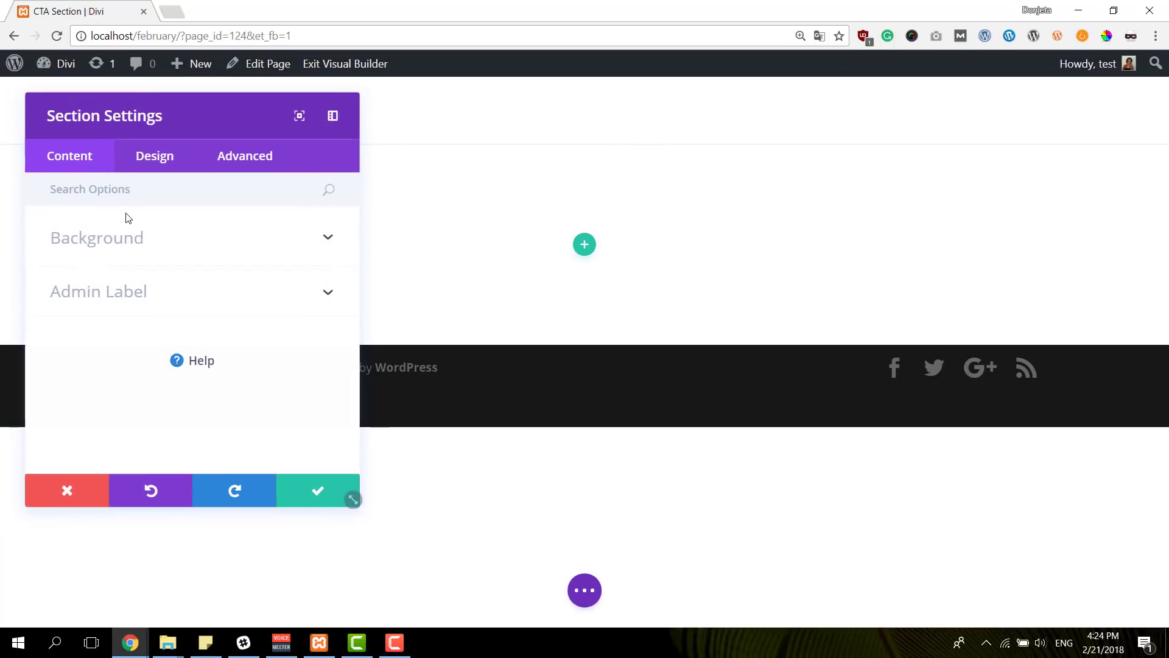
{"action": "left_click_drag", "start_coordinate": [213, 121], "coordinate": [797, 138]}
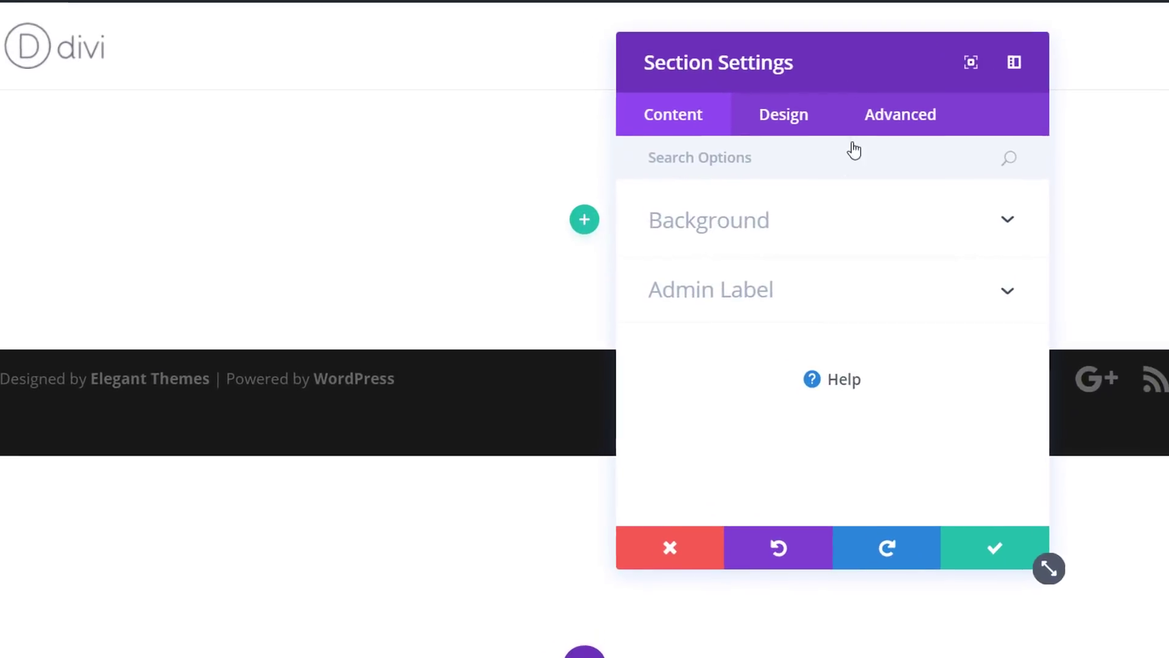
{"action": "left_click", "coordinate": [766, 256]}
{"action": "left_click", "coordinate": [749, 408]}
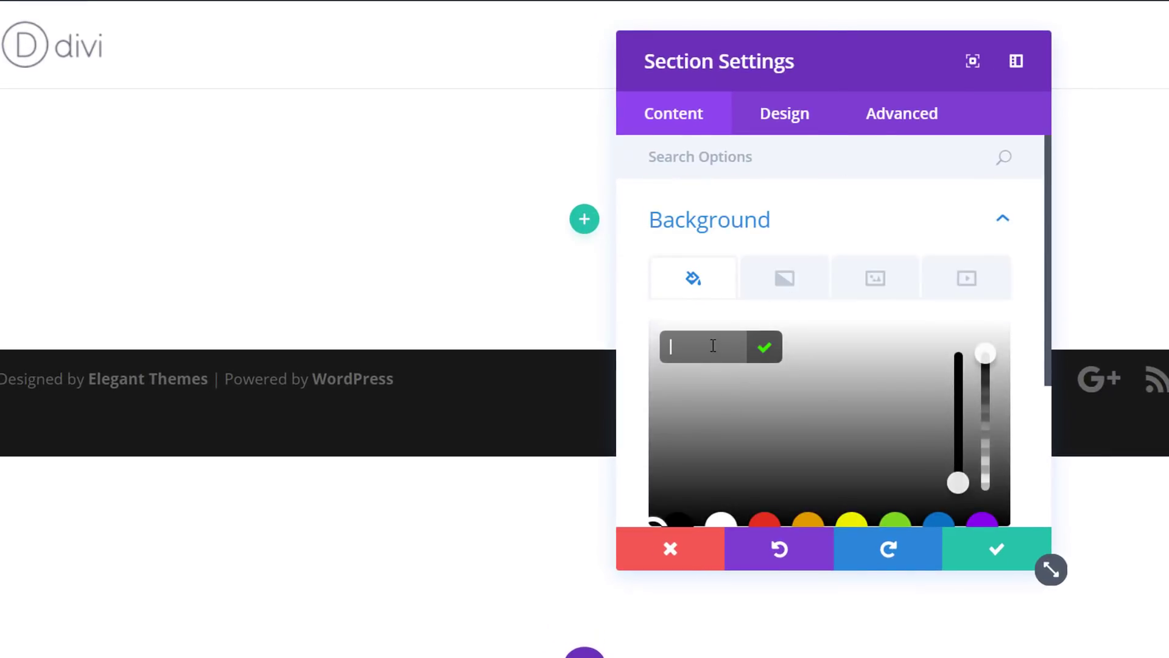
{"action": "type", "text": "#f3f2f2"}
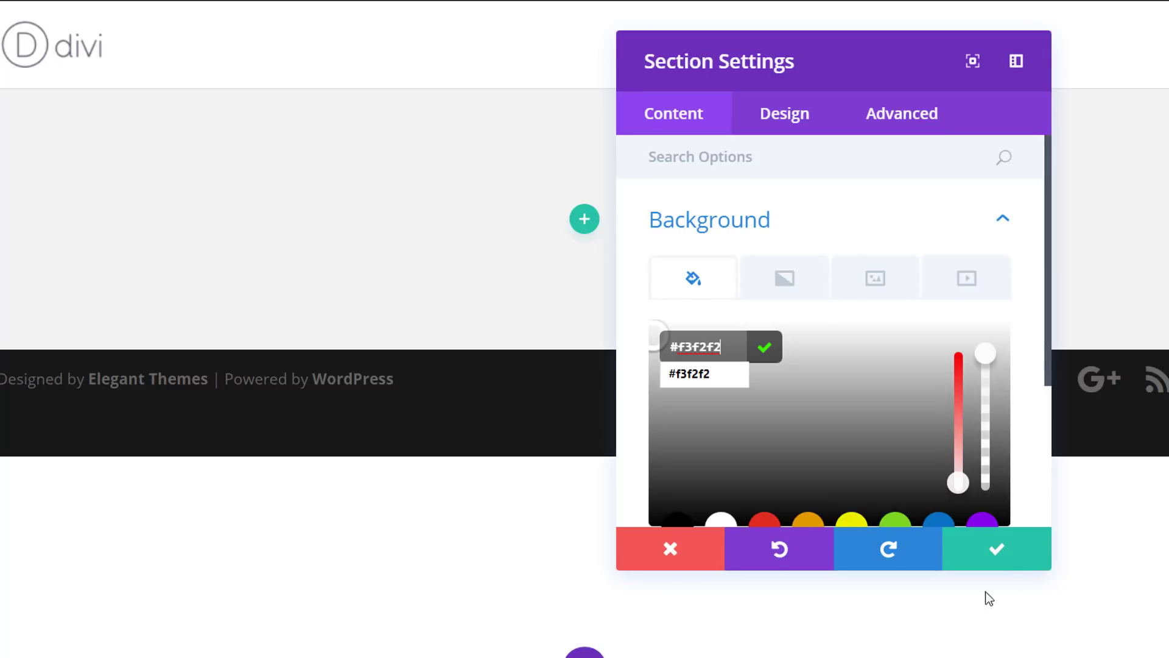
{"action": "left_click", "coordinate": [1007, 553]}
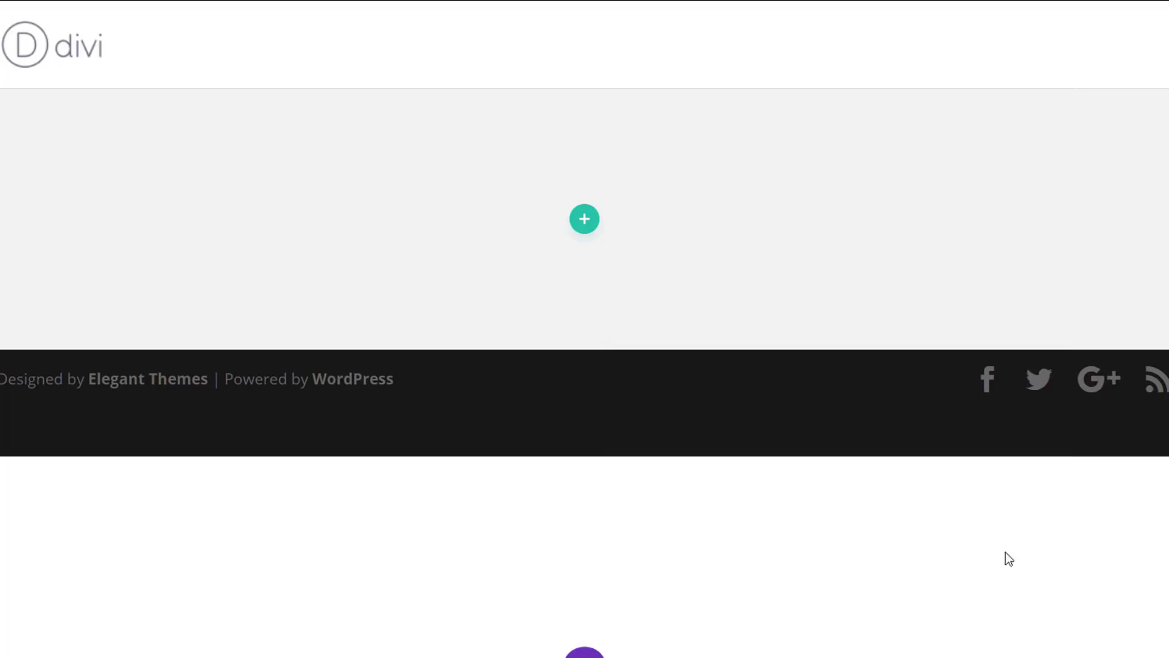
Give the section a row with two equal columns and dismiss the module chooser.
{"action": "left_click", "coordinate": [587, 224]}
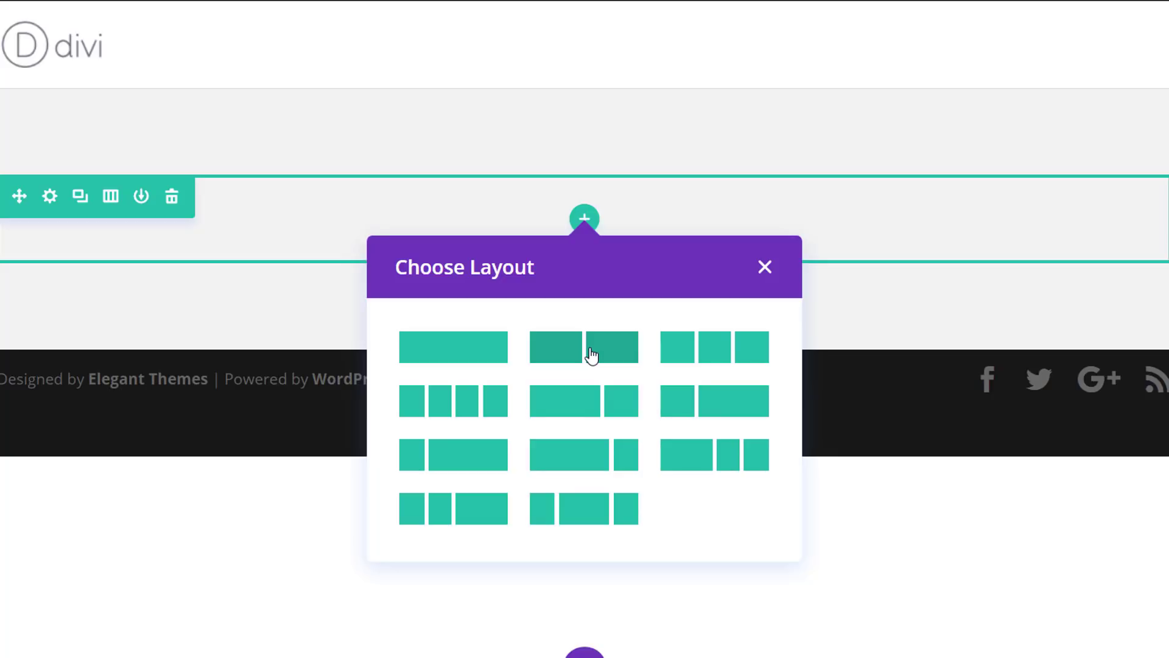
{"action": "left_click", "coordinate": [592, 355]}
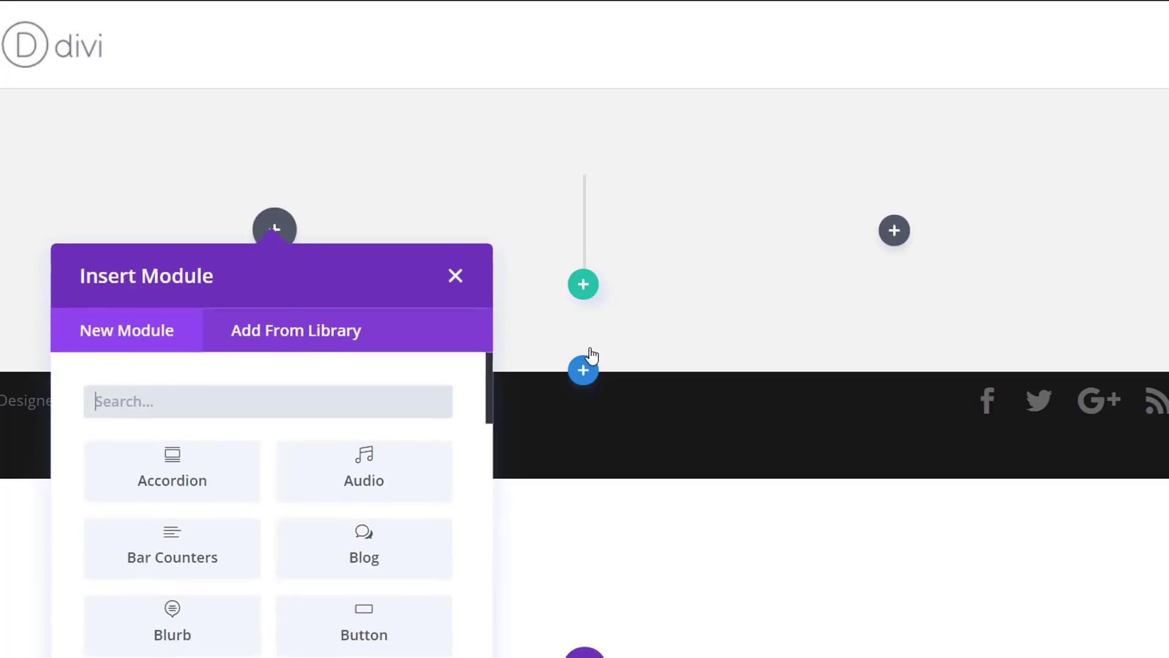
{"action": "left_click", "coordinate": [448, 272]}
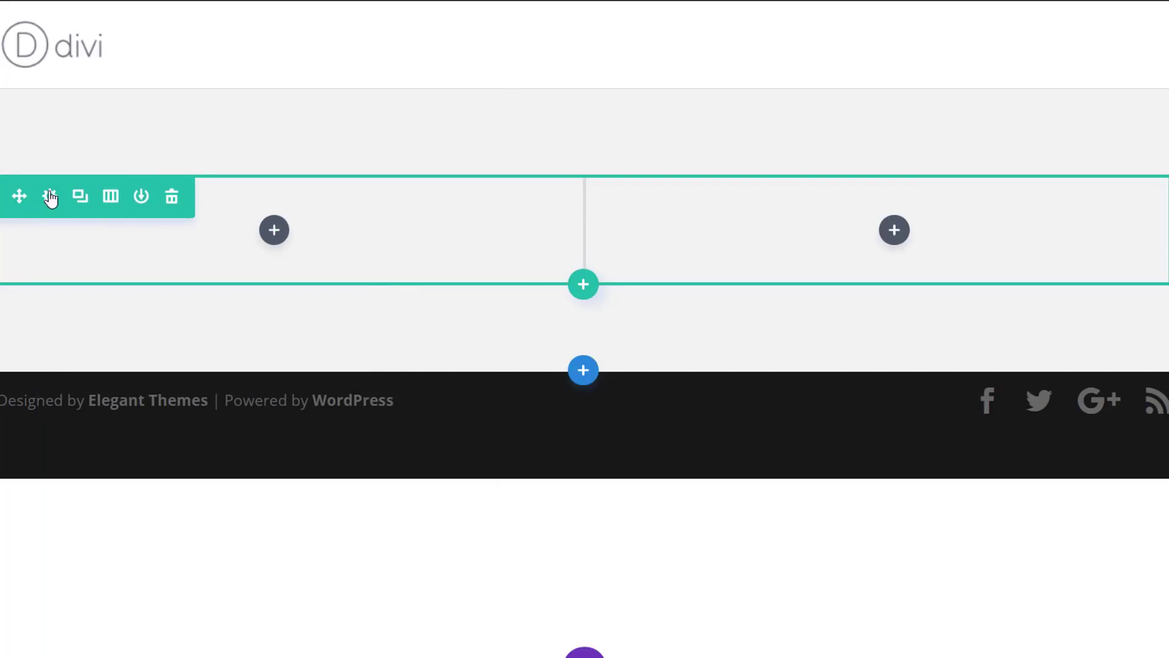
Set the two-column row's alignment to right in its design settings.
{"action": "left_click", "coordinate": [51, 197]}
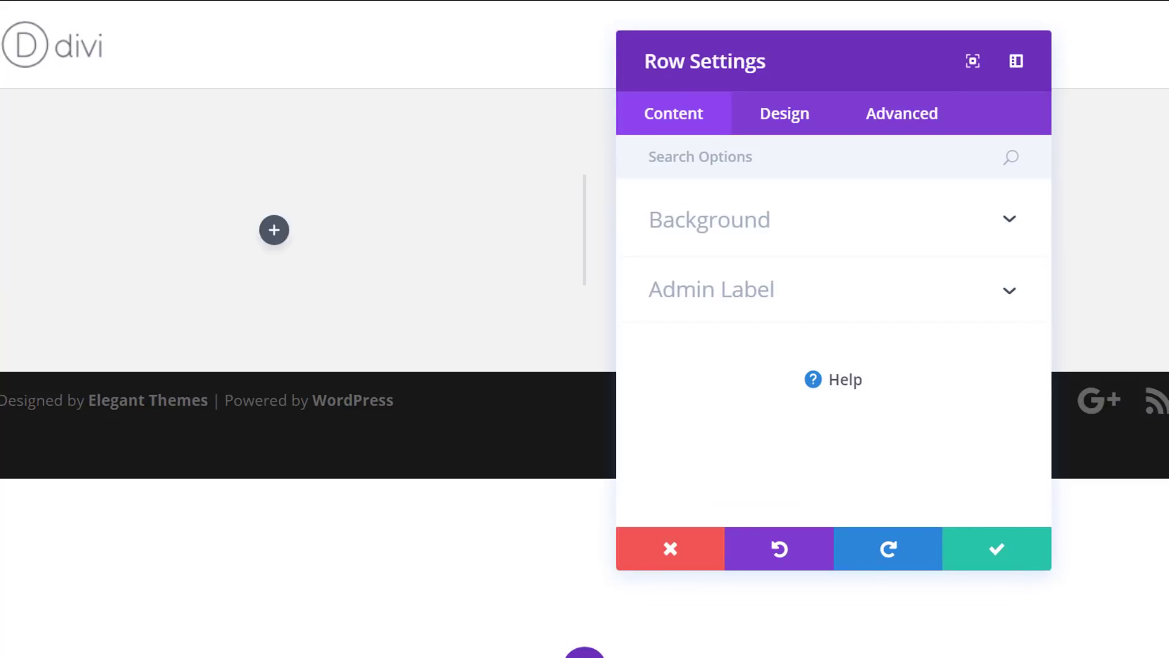
{"action": "left_click", "coordinate": [796, 124]}
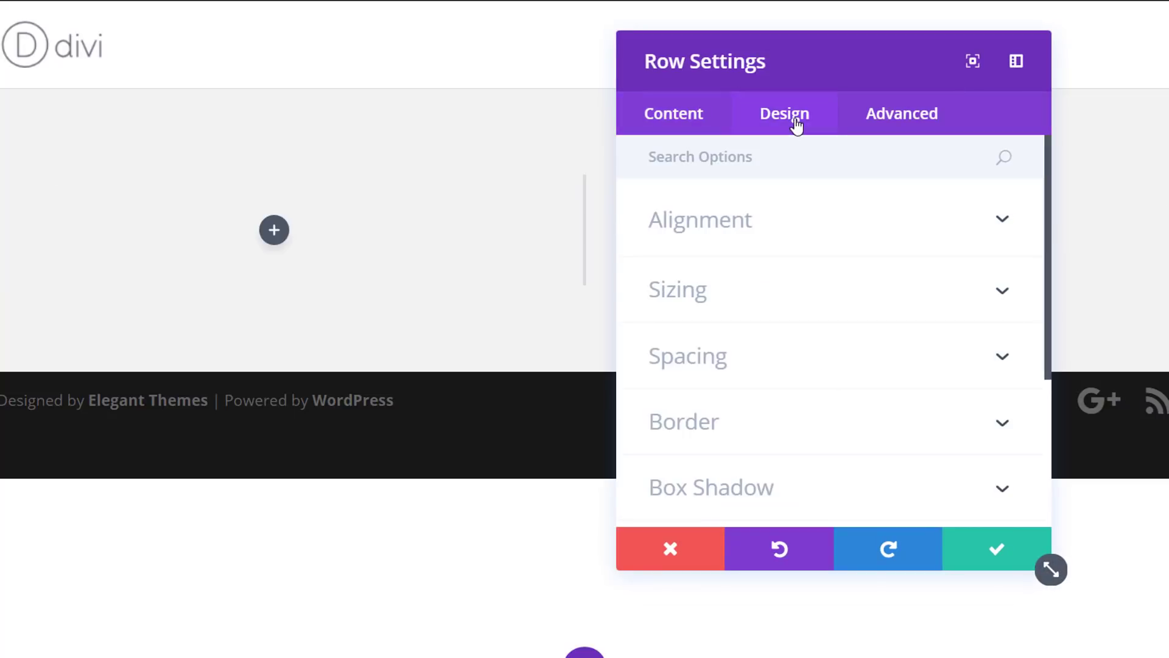
{"action": "left_click", "coordinate": [800, 218]}
{"action": "left_click", "coordinate": [973, 313]}
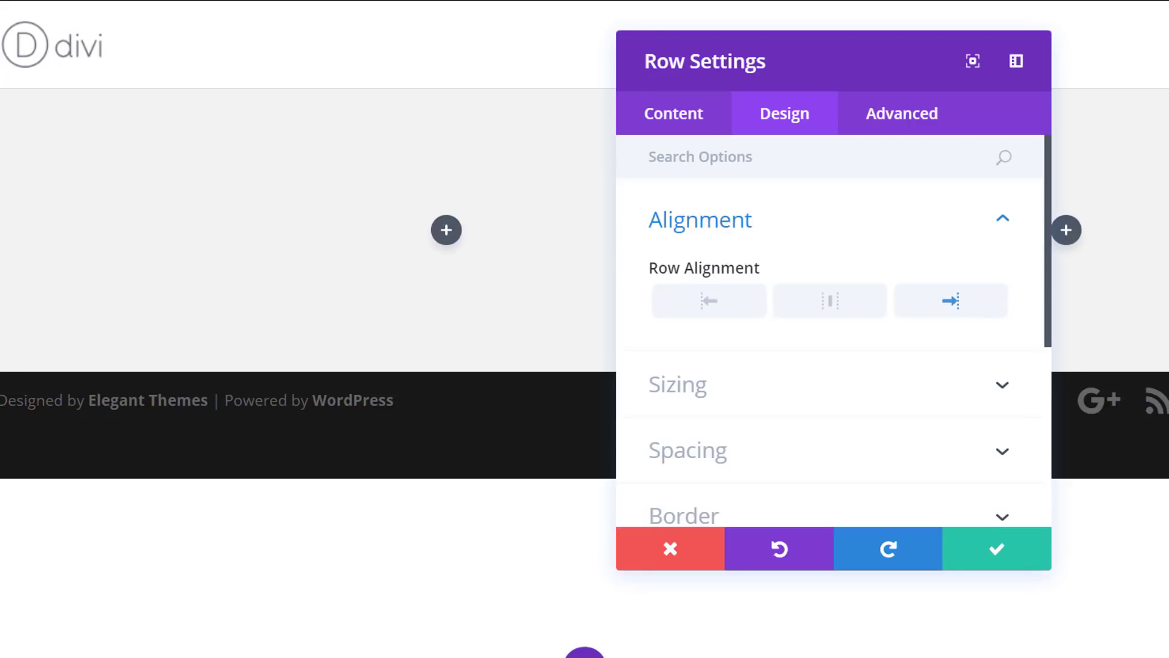
{"action": "scroll", "coordinate": [885, 287], "scroll_direction": "down", "scroll_amount": 3}
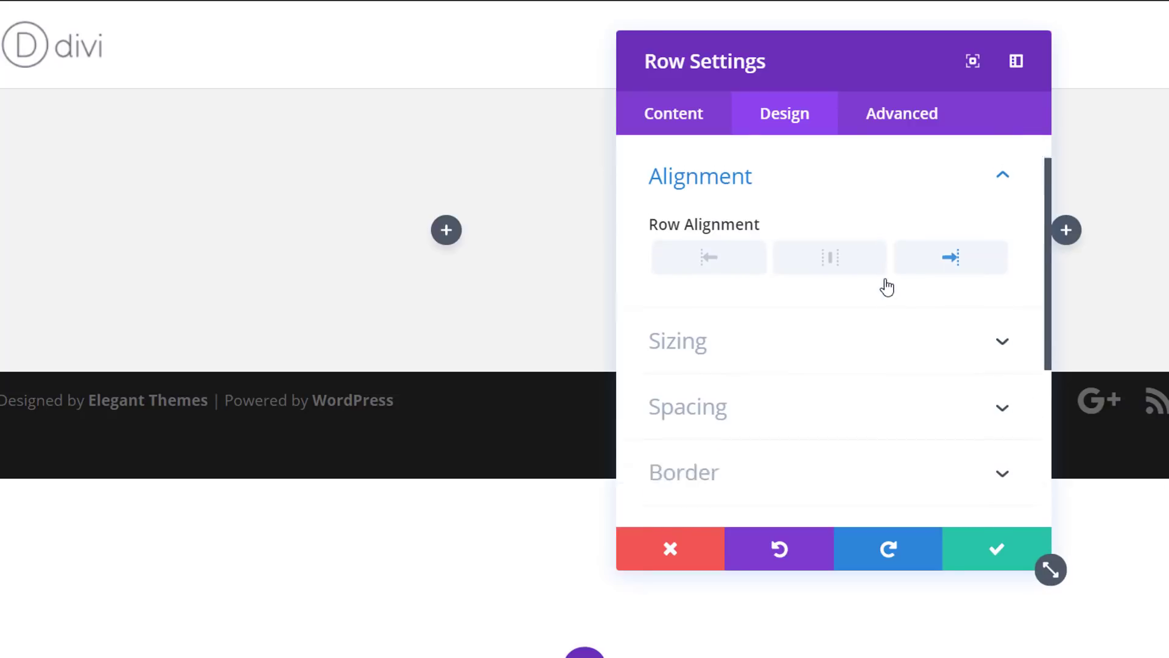
Disable the two-column row on phone and tablet in its visibility settings and save the row.
{"action": "left_click", "coordinate": [894, 123]}
{"action": "left_click", "coordinate": [801, 363]}
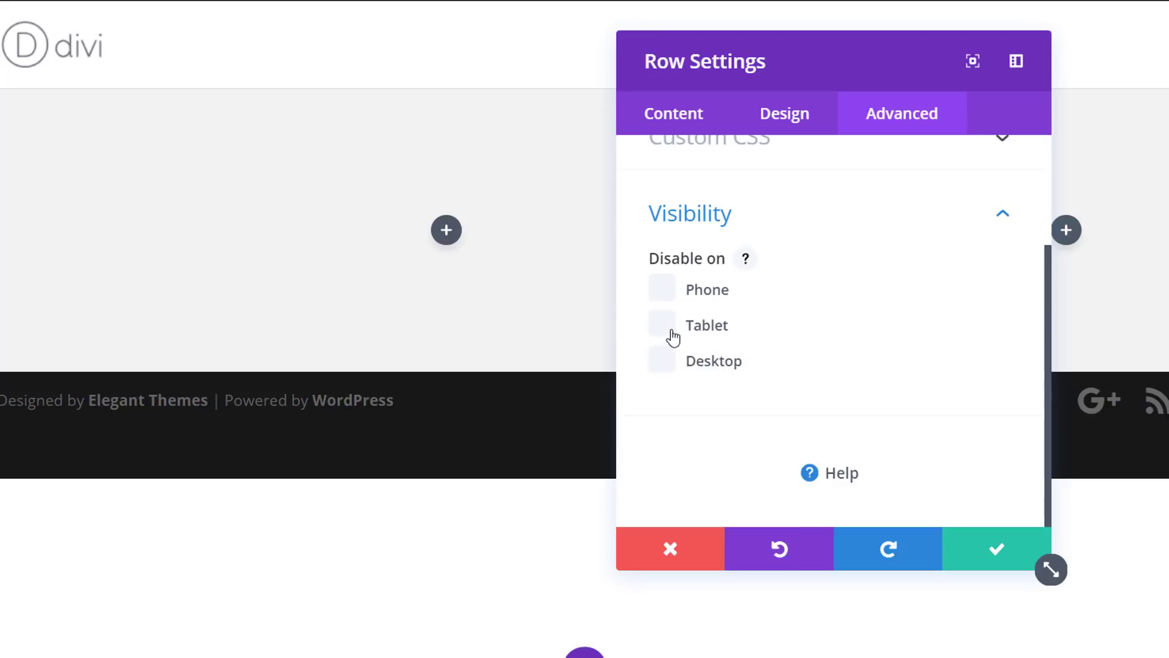
{"action": "left_click", "coordinate": [671, 293]}
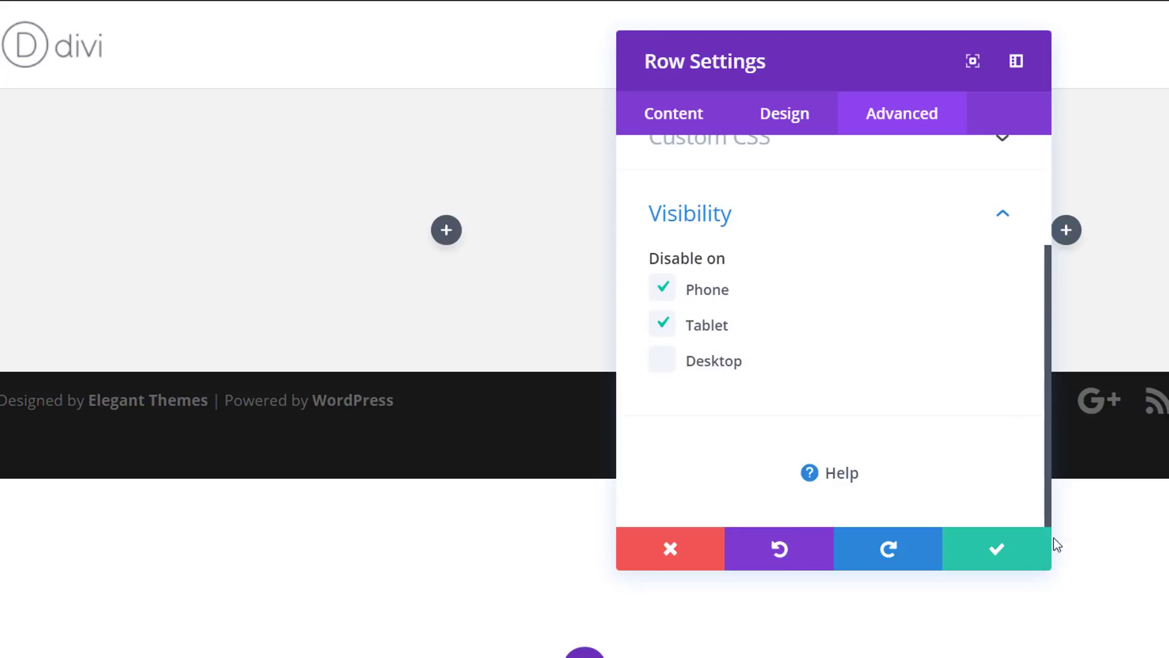
{"action": "left_click", "coordinate": [1036, 550]}
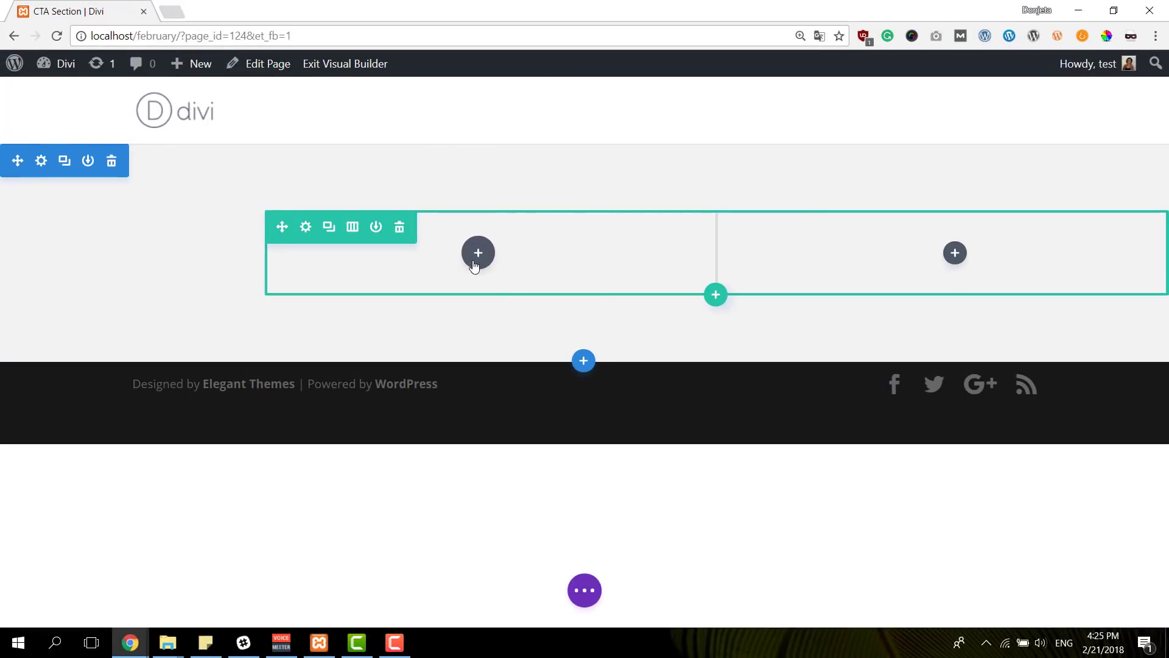
Insert an Image module in the row's first column and load the second image of the media library, the cutoff frame, into it.
{"action": "left_click", "coordinate": [476, 263]}
{"action": "type", "text": "im"}
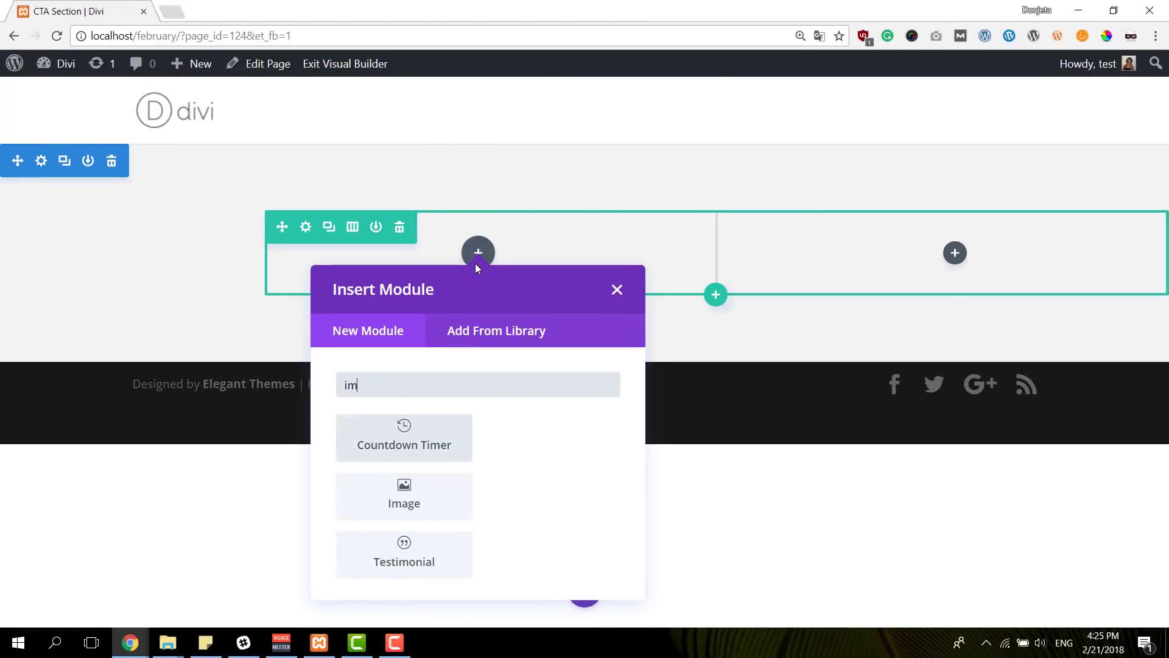
{"action": "left_click", "coordinate": [547, 445]}
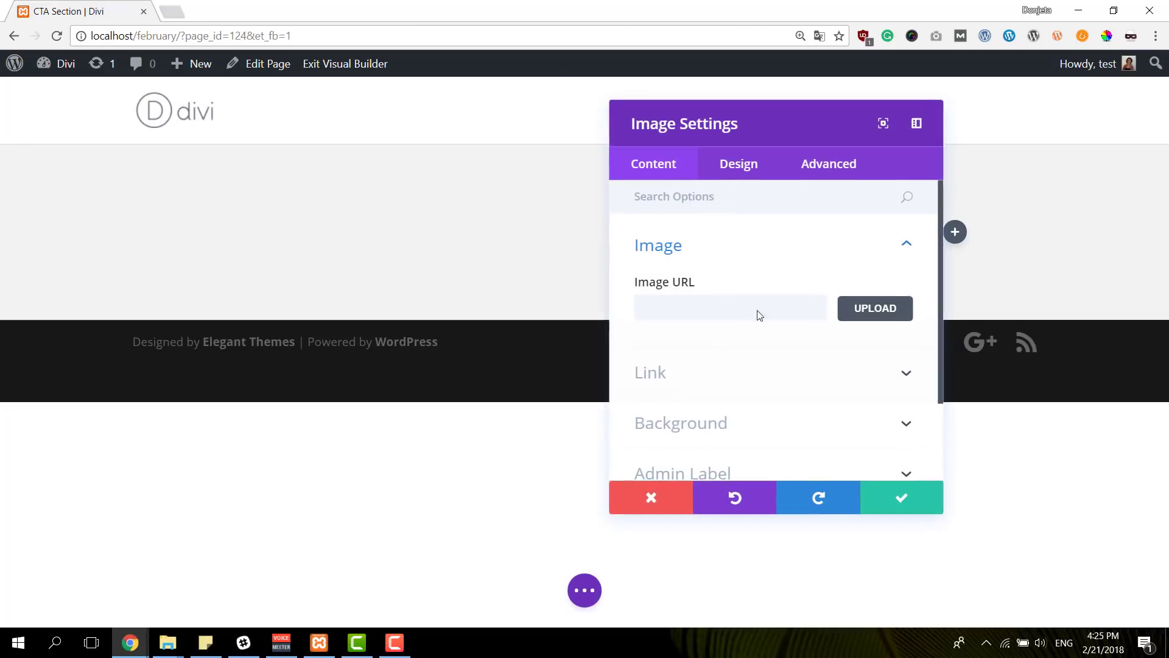
{"action": "left_click", "coordinate": [871, 309]}
{"action": "left_click", "coordinate": [412, 278]}
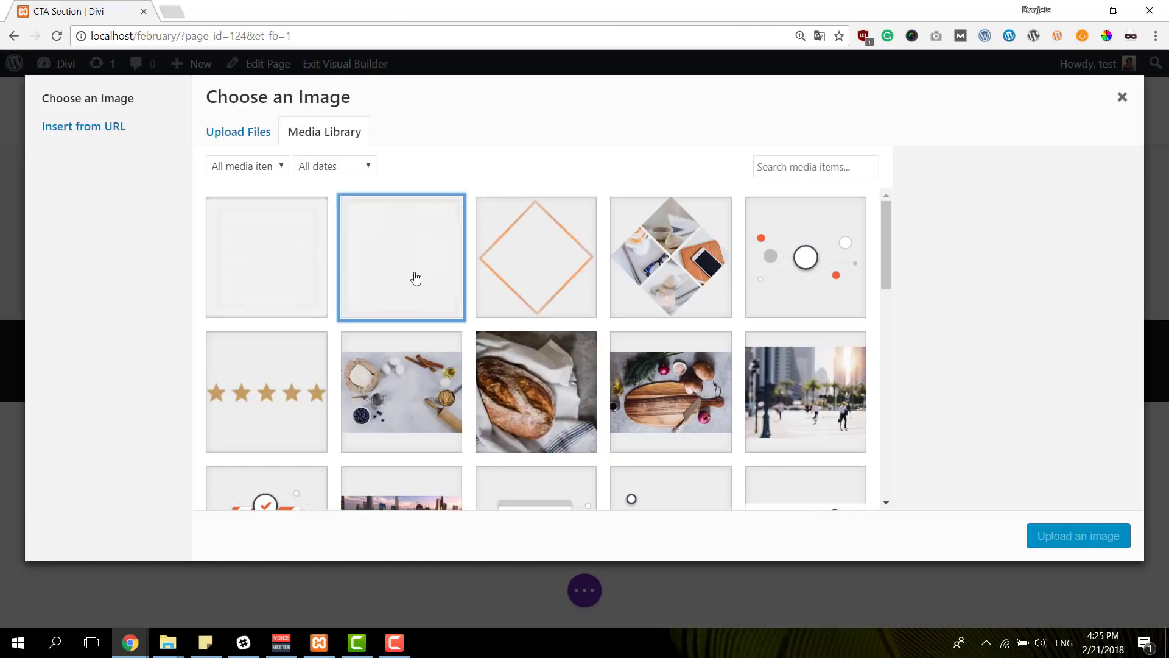
{"action": "left_click", "coordinate": [1091, 535]}
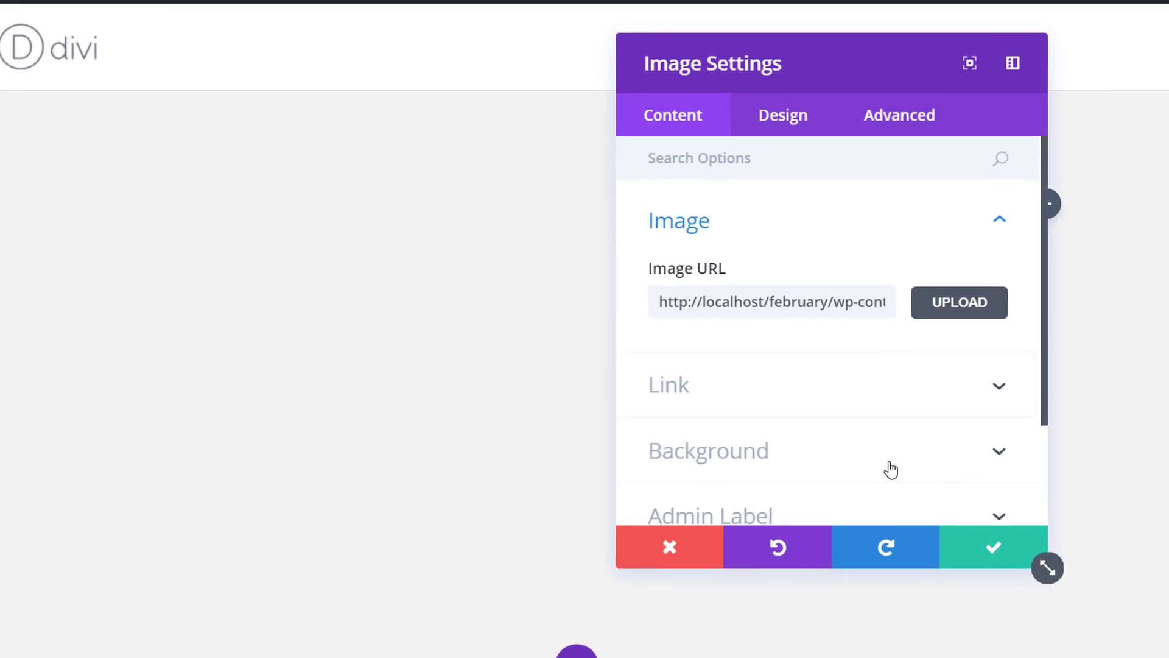
Give the frame image module a #f9d400 background colour.
{"action": "left_click", "coordinate": [891, 465]}
{"action": "left_click", "coordinate": [827, 376]}
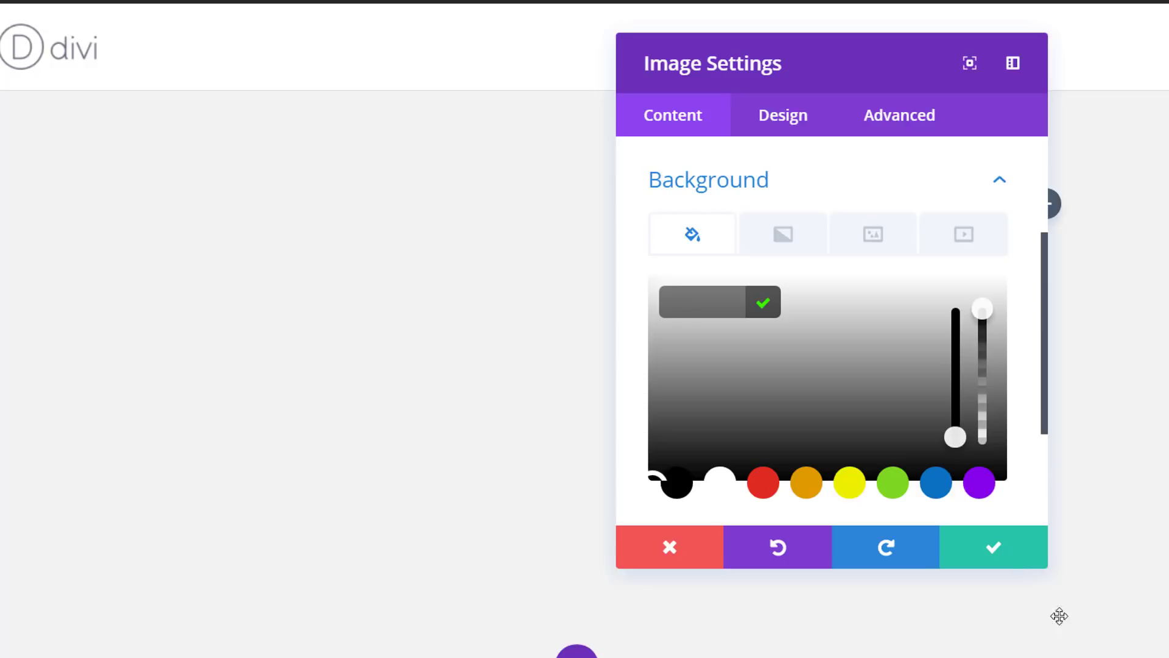
{"action": "left_click", "coordinate": [693, 311]}
{"action": "type", "text": "#f9d400"}
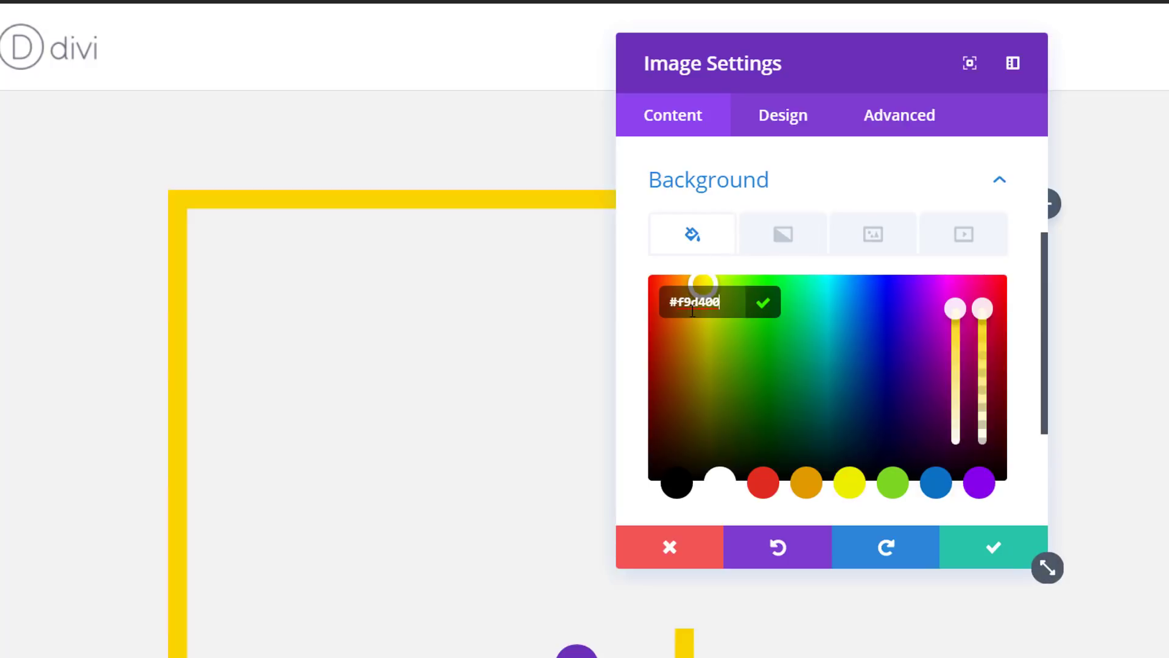
Try the red, orange, yellow, blue and purple preset swatches as the frame image's background colour.
{"action": "left_click", "coordinate": [763, 485]}
{"action": "left_click", "coordinate": [805, 486]}
{"action": "left_click", "coordinate": [849, 485]}
{"action": "left_click", "coordinate": [936, 486]}
{"action": "left_click", "coordinate": [979, 486]}
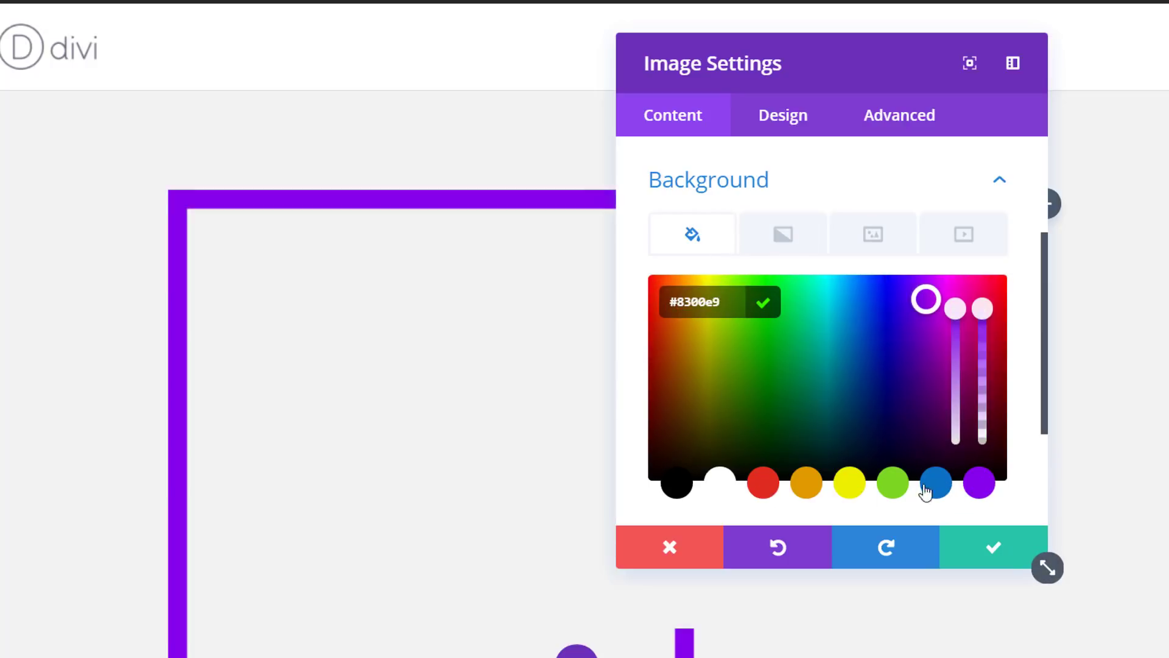
{"action": "left_click", "coordinate": [835, 483]}
Set the frame image's background colour back to #f9d400 and save the image settings.
{"action": "left_click", "coordinate": [660, 284]}
{"action": "type", "text": "#f9d400"}
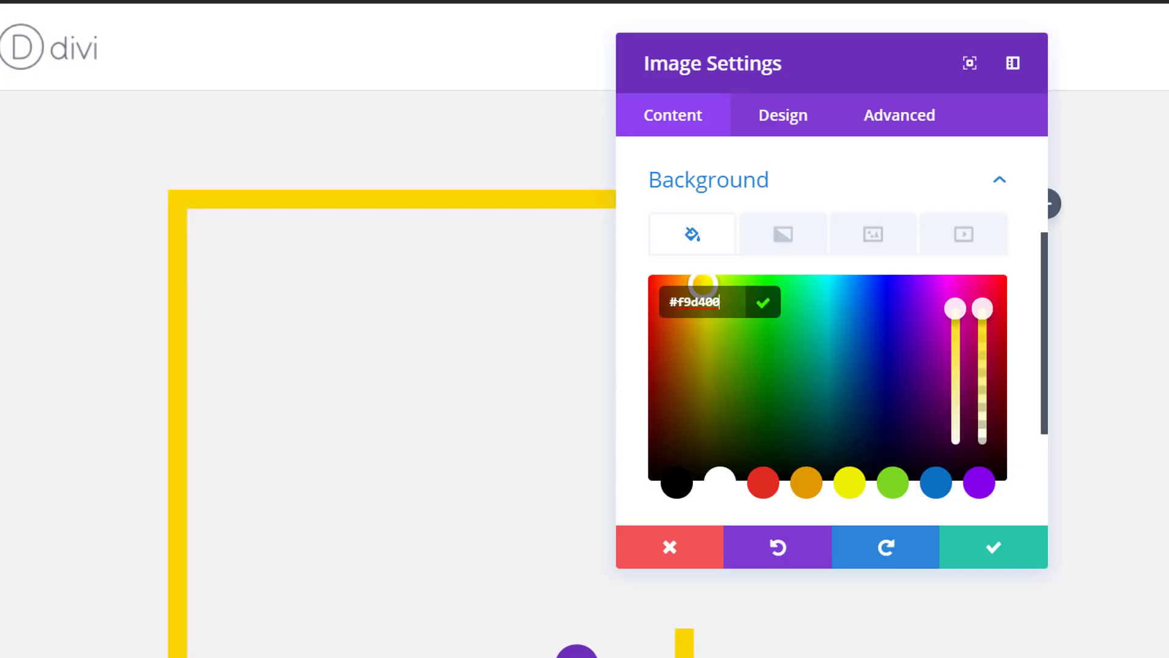
{"action": "left_click", "coordinate": [991, 557]}
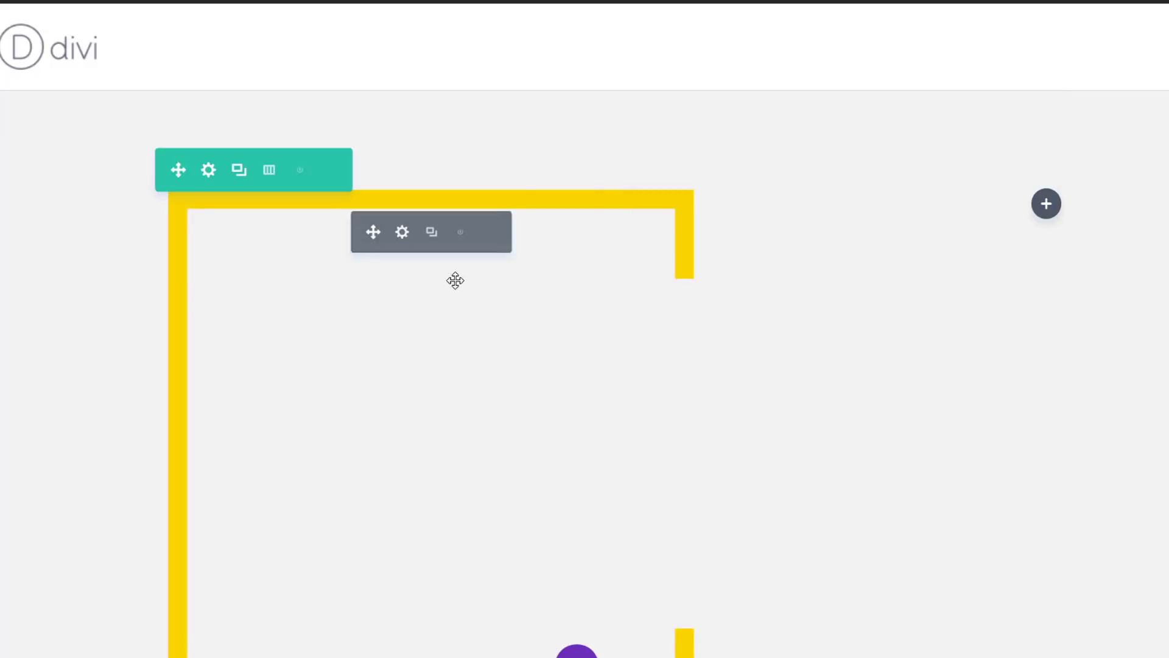
Insert a second Image module below the yellow frame in the first column.
{"action": "scroll", "coordinate": [470, 297], "scroll_direction": "down", "scroll_amount": 3}
{"action": "left_click", "coordinate": [430, 482]}
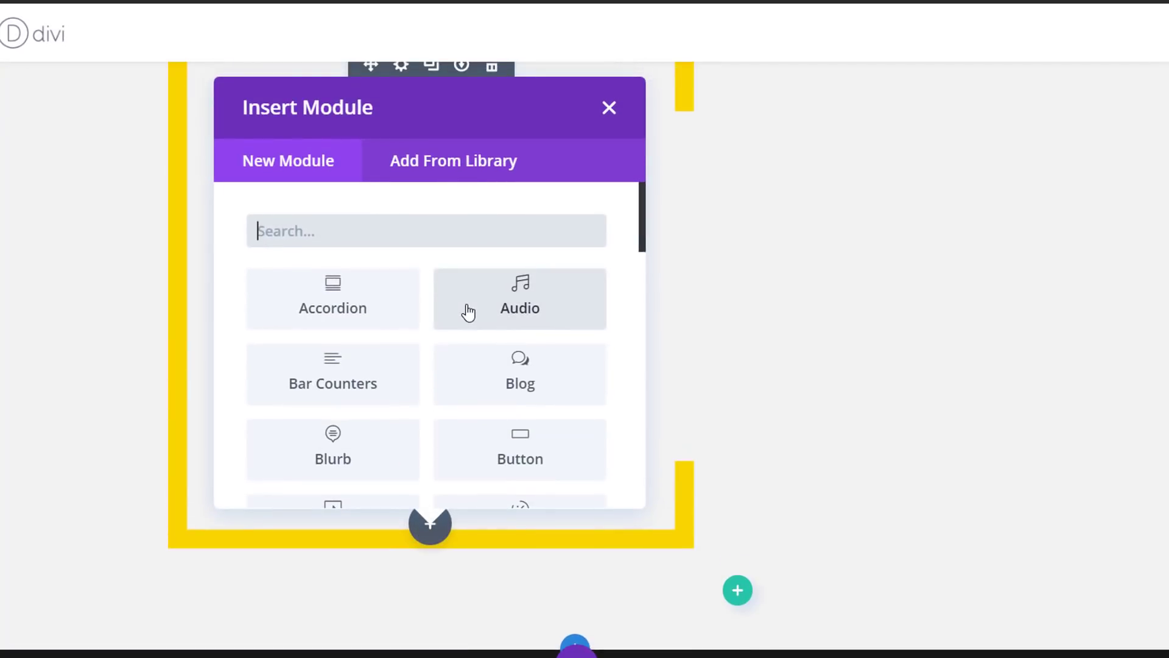
{"action": "type", "text": "im"}
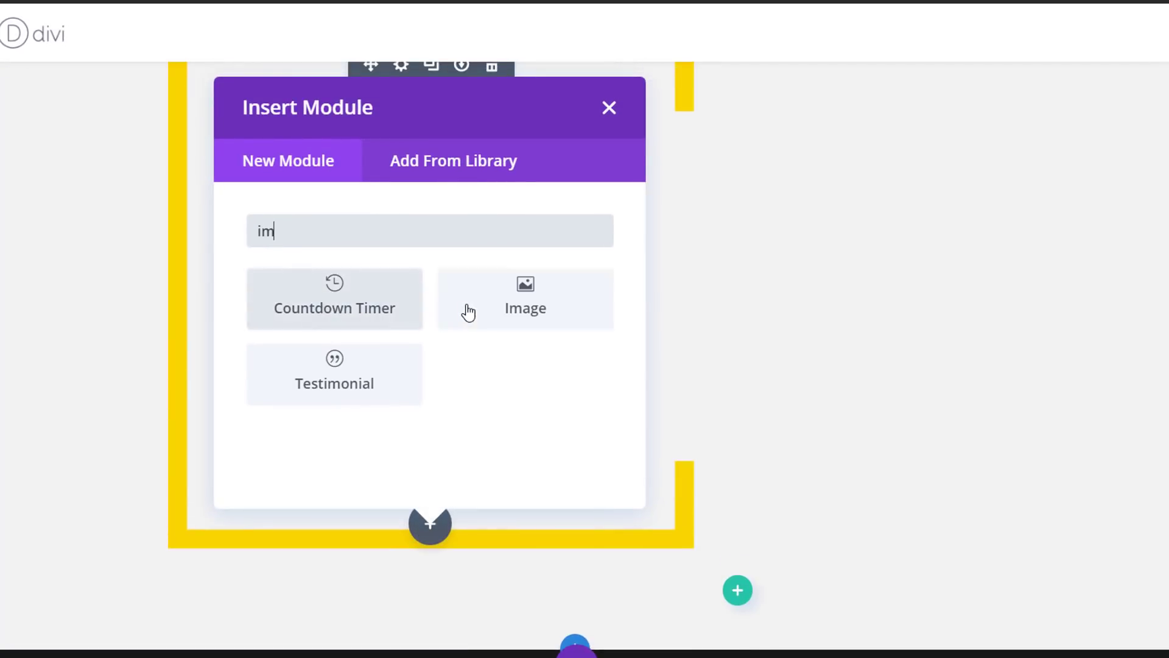
{"action": "left_click", "coordinate": [584, 316]}
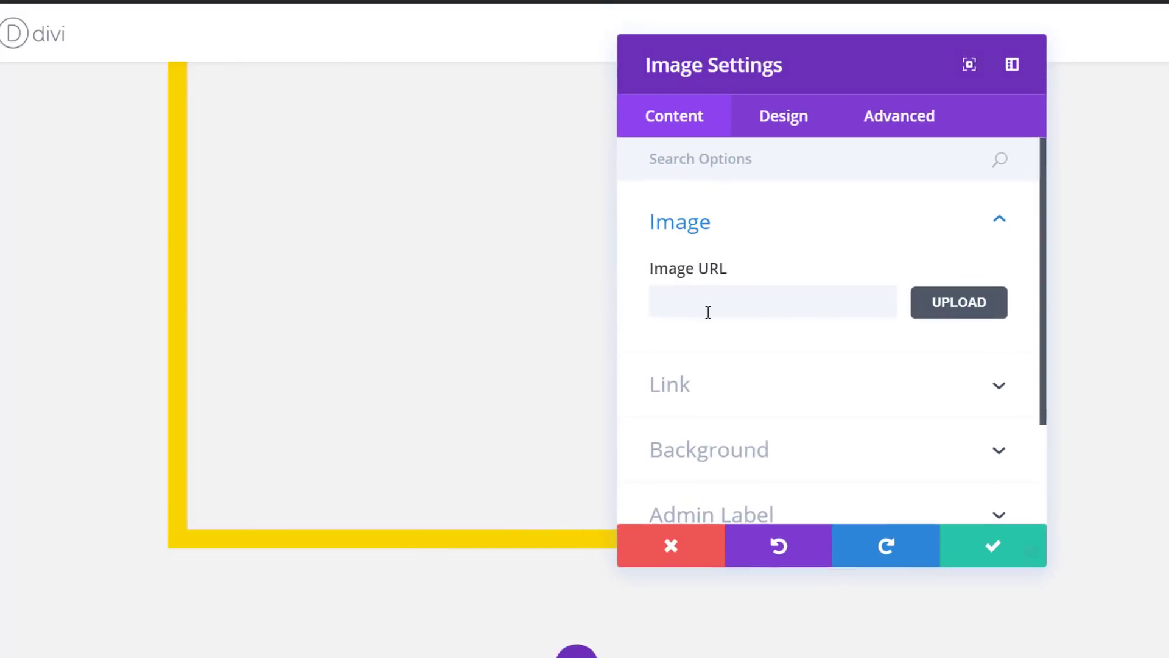
Load the cutting board photo with mushrooms and onions from the media library into the second Image module.
{"action": "left_click", "coordinate": [973, 314]}
{"action": "scroll", "coordinate": [687, 305], "scroll_direction": "down", "scroll_amount": 8}
{"action": "scroll", "coordinate": [665, 308], "scroll_direction": "up", "scroll_amount": 5}
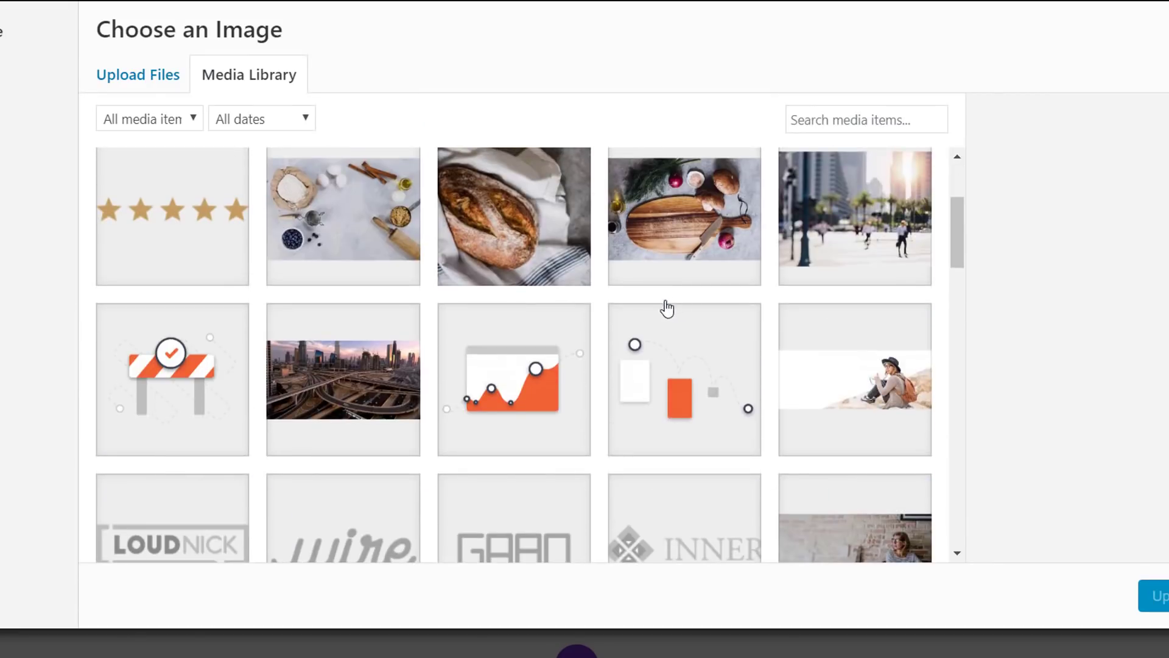
{"action": "left_click", "coordinate": [318, 400]}
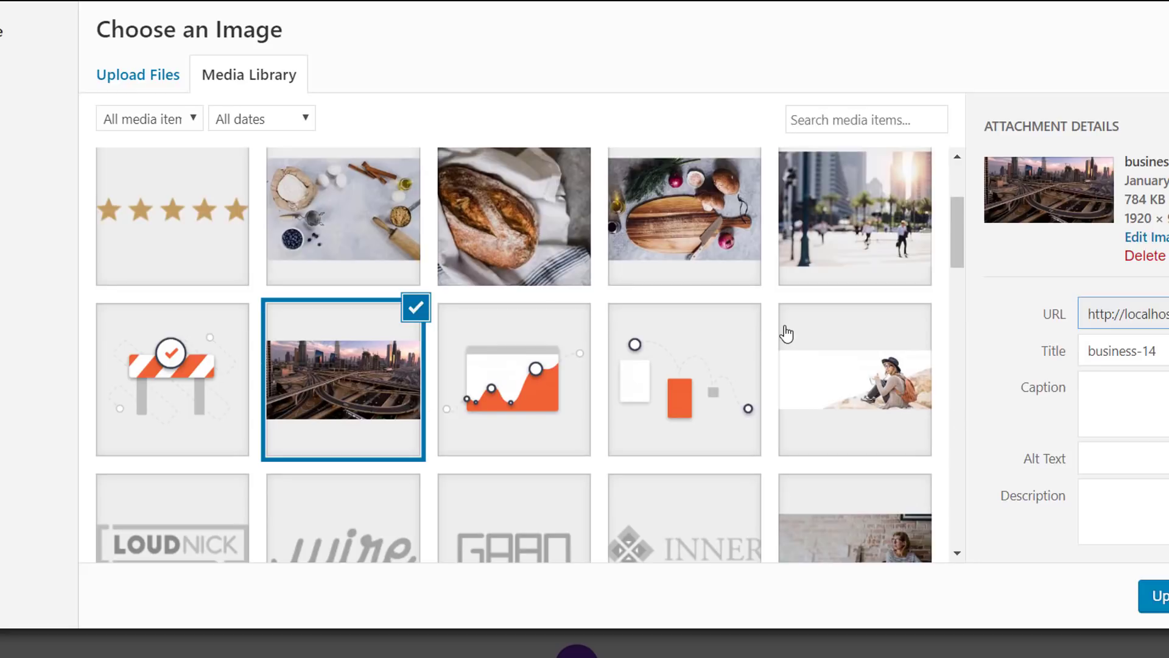
{"action": "scroll", "coordinate": [787, 333], "scroll_direction": "up", "scroll_amount": 2}
{"action": "left_click", "coordinate": [685, 308]}
{"action": "left_click", "coordinate": [1154, 596]}
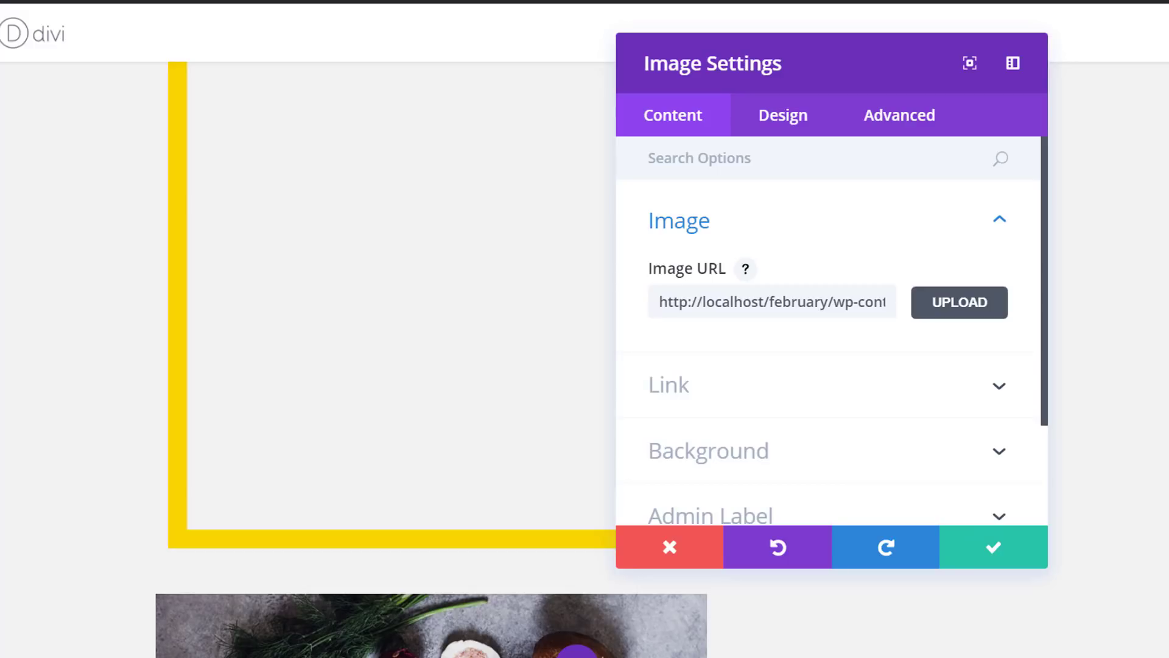
Set the cutting board image's custom margins to -90% top, 40% right and -40% left, and save the module.
{"action": "left_click", "coordinate": [784, 129]}
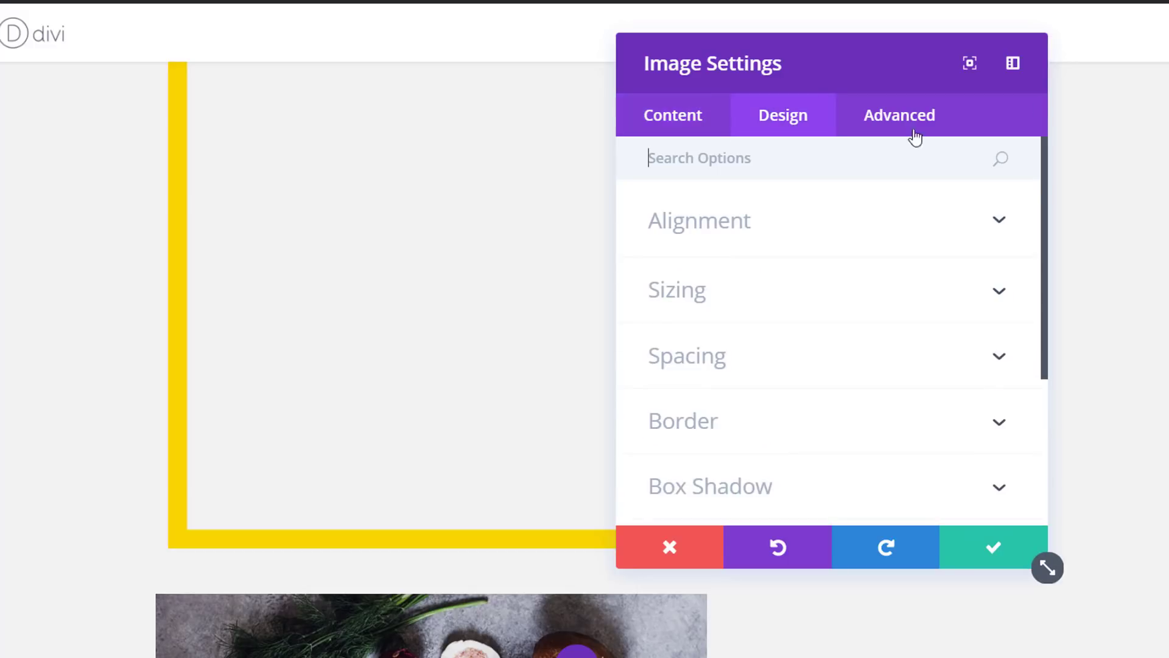
{"action": "left_click", "coordinate": [729, 360]}
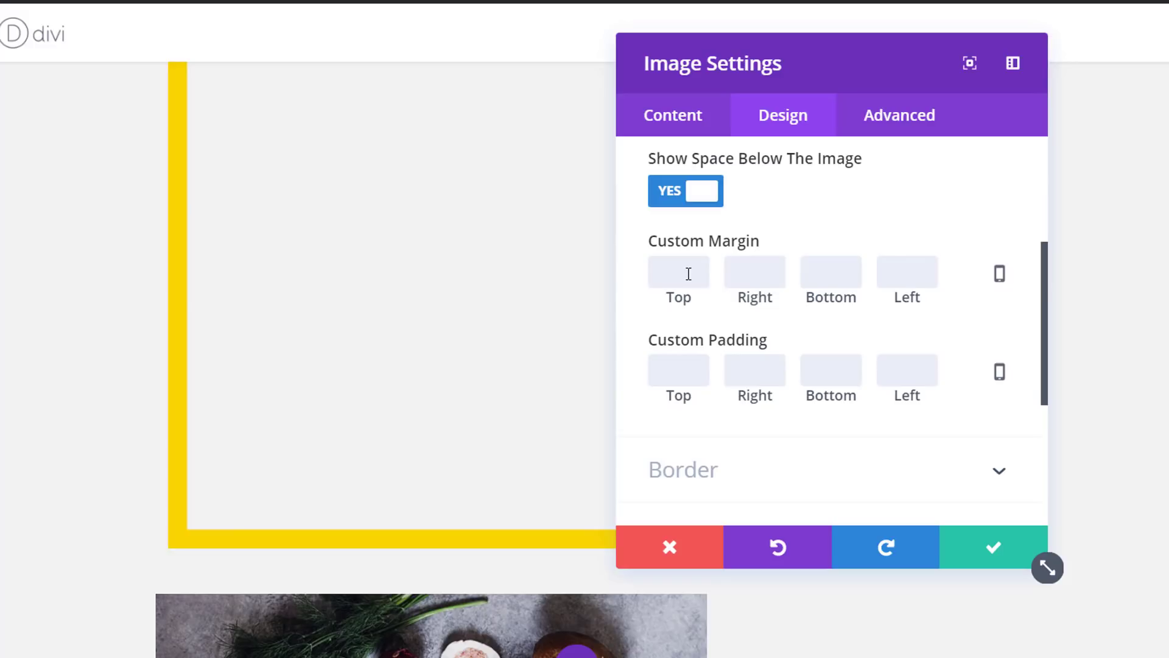
{"action": "type", "text": "-"}
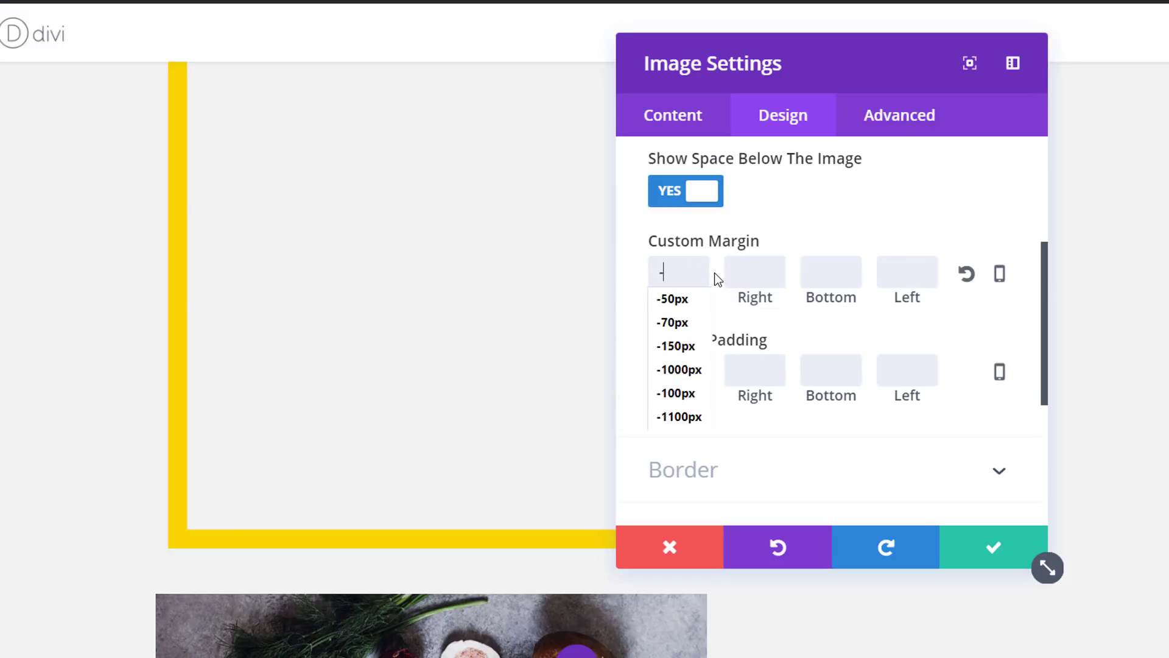
{"action": "type", "text": "90%"}
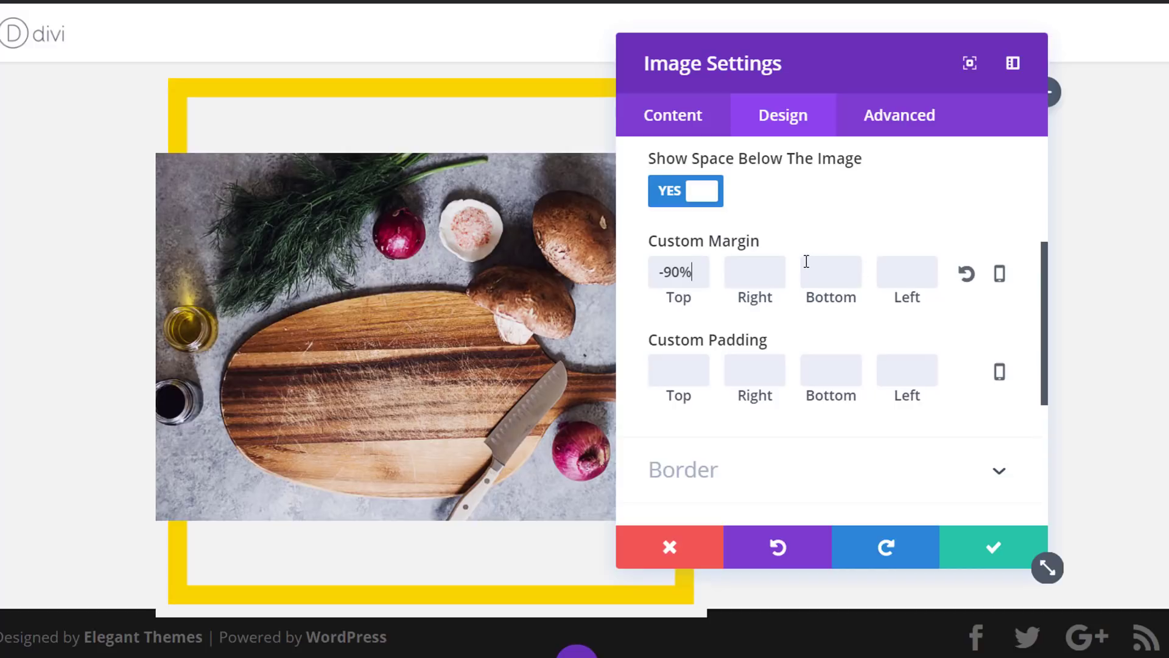
{"action": "type", "text": "40"}
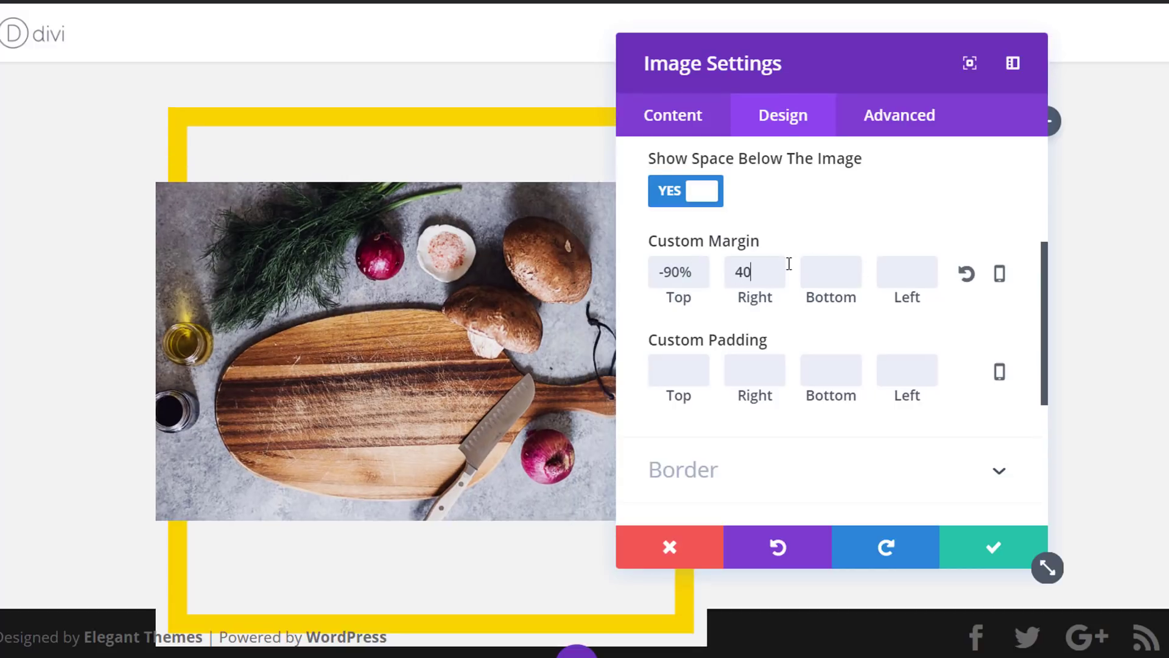
{"action": "type", "text": "%"}
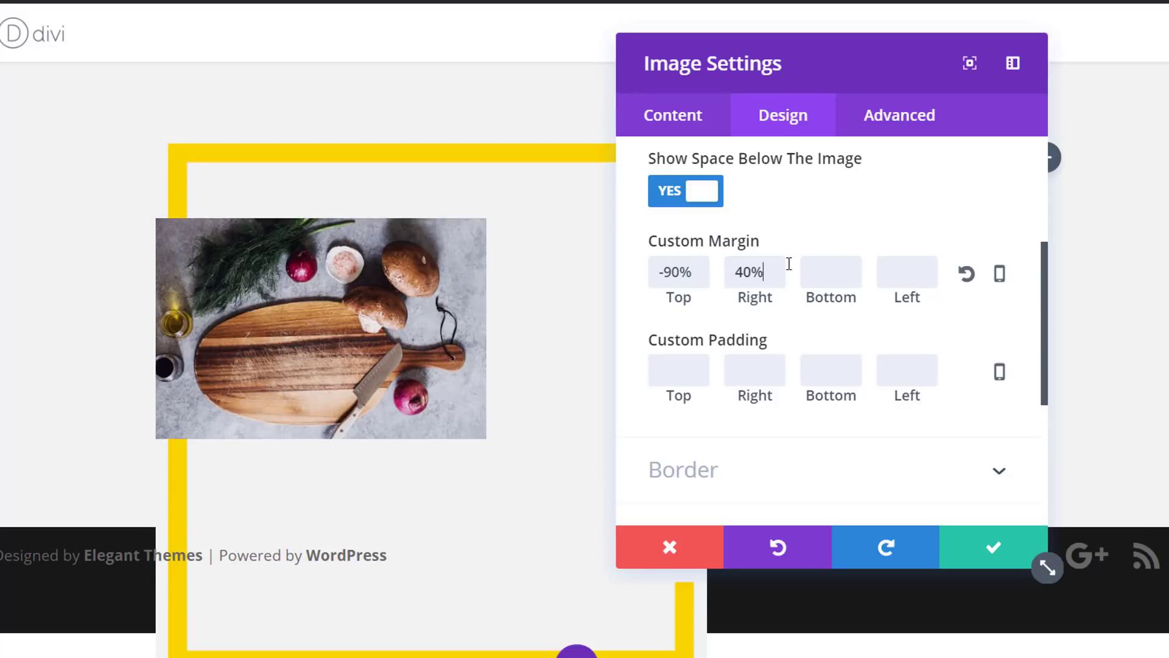
{"action": "left_click", "coordinate": [906, 272]}
{"action": "type", "text": "-40"}
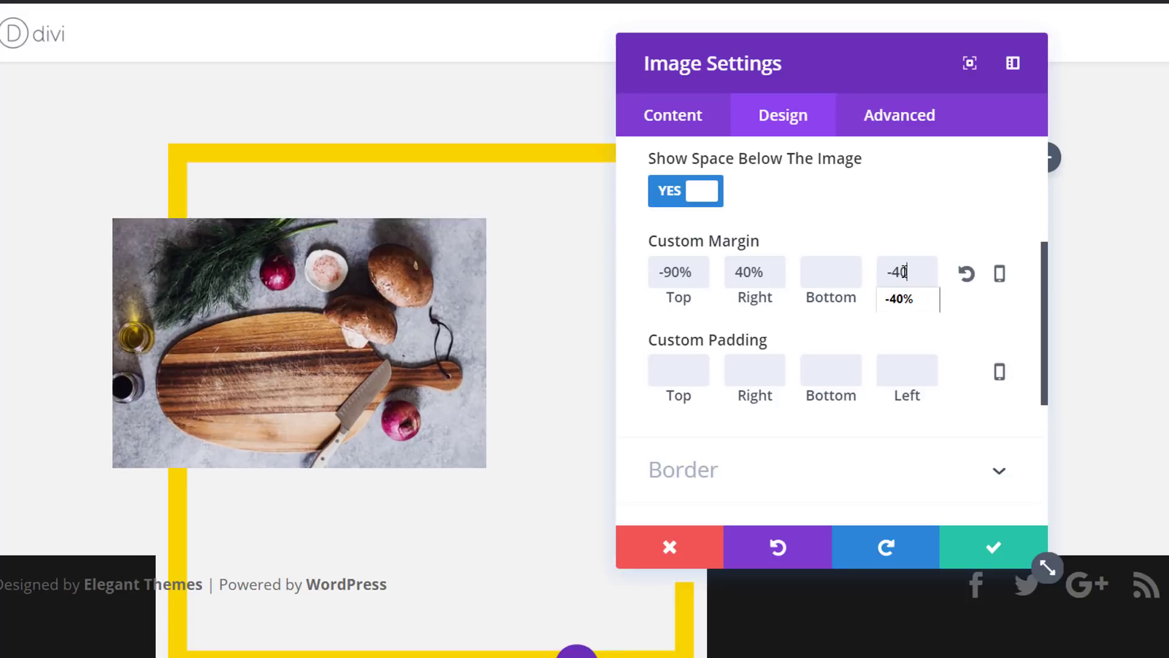
{"action": "type", "text": "%"}
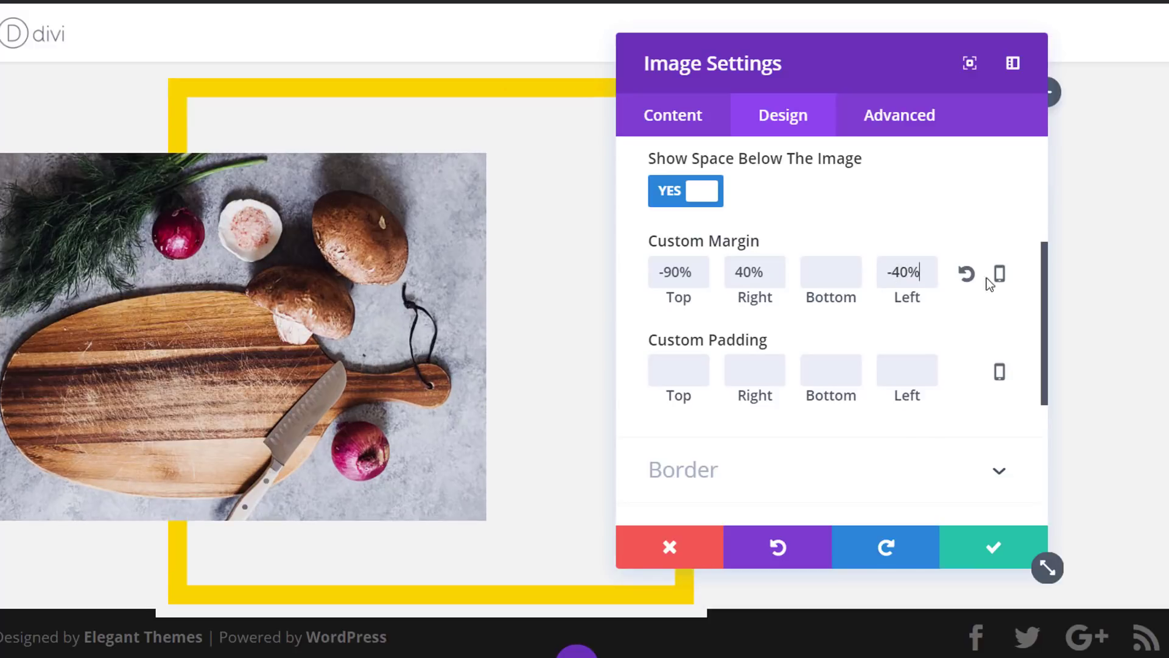
{"action": "left_click", "coordinate": [992, 541]}
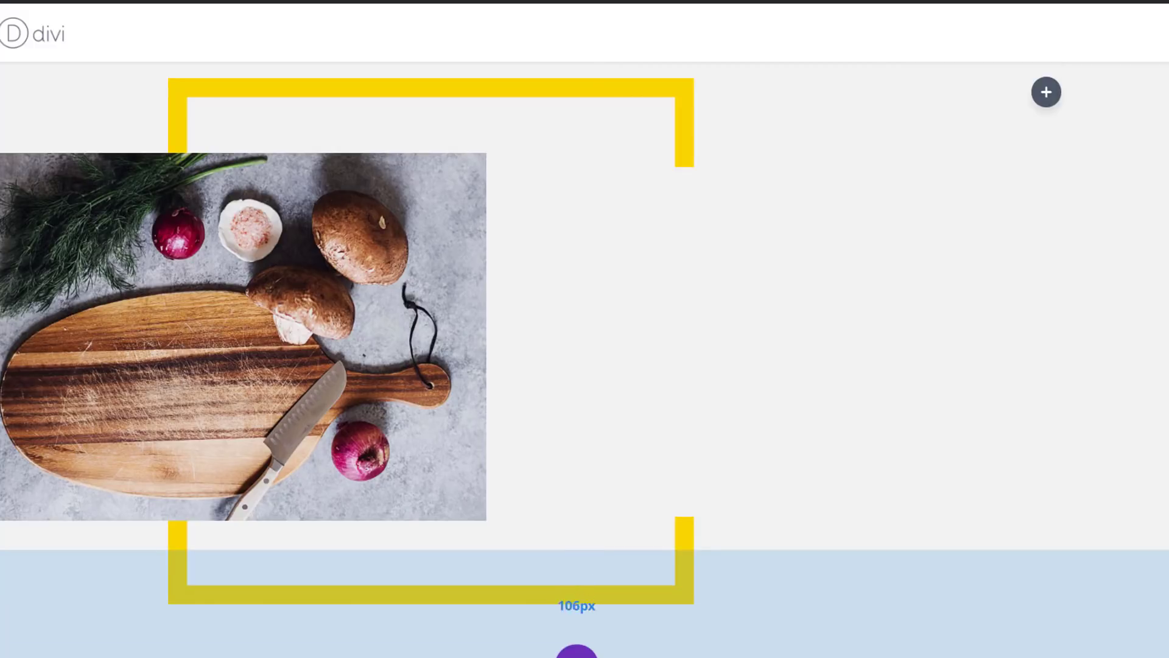
Apply the first box shadow preset, a soft shadow on all sides, to the cutting board image and save its settings.
{"action": "scroll", "coordinate": [927, 374], "scroll_direction": "up", "scroll_amount": 2}
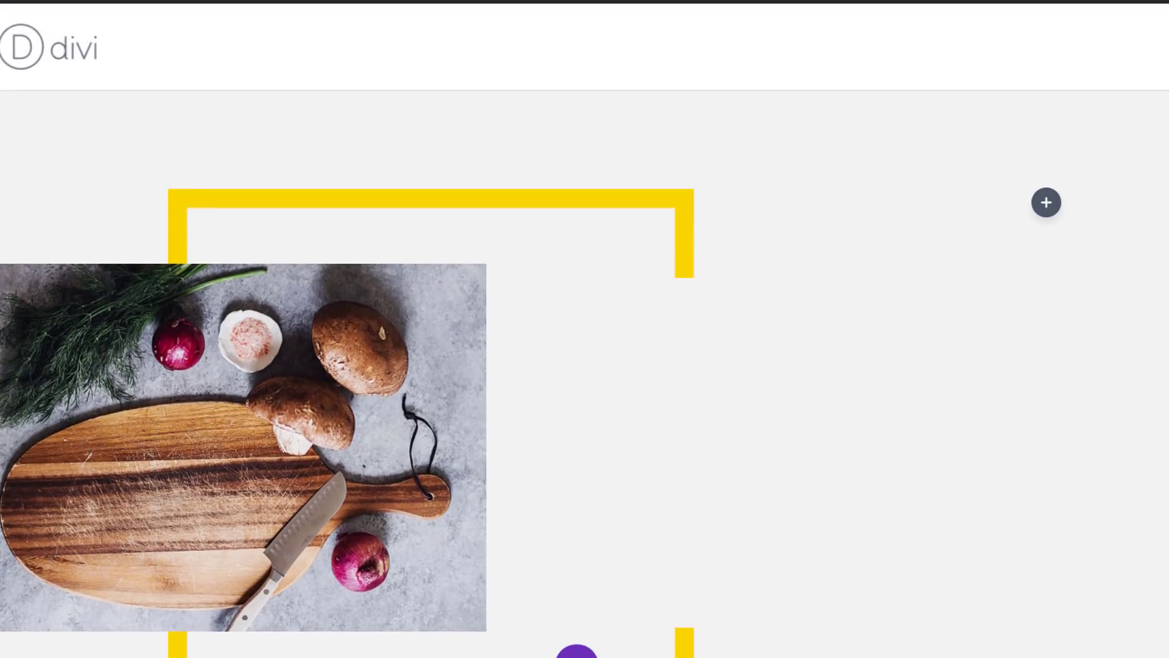
{"action": "mouse_move", "coordinate": [360, 282]}
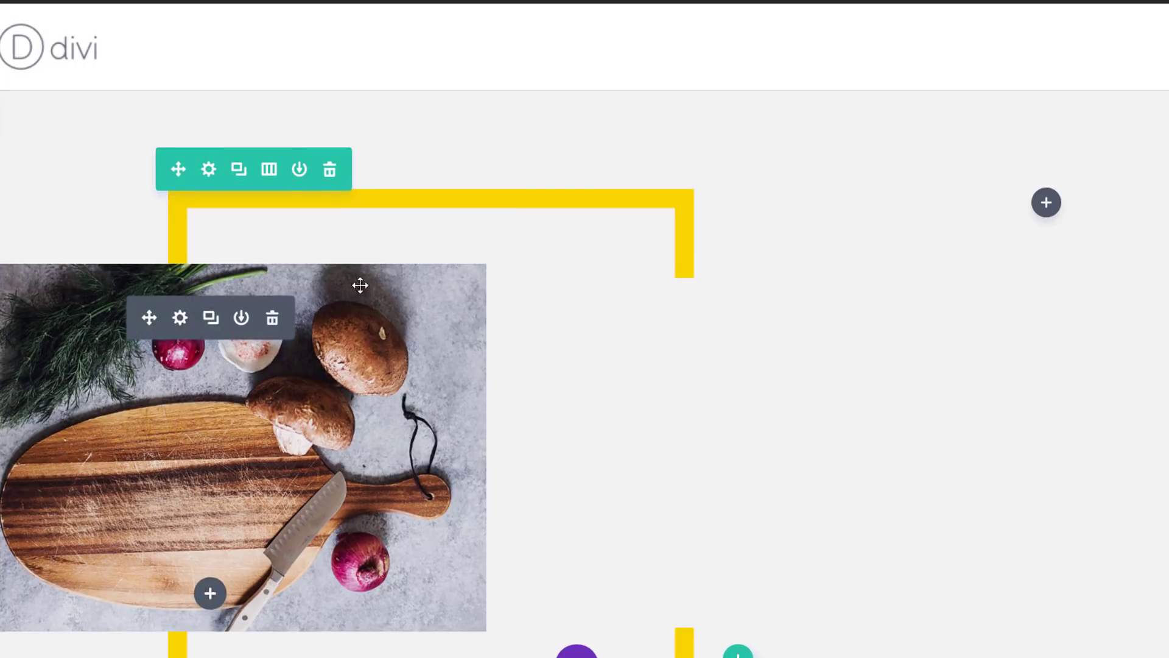
{"action": "left_click", "coordinate": [179, 318]}
{"action": "left_click", "coordinate": [783, 115]}
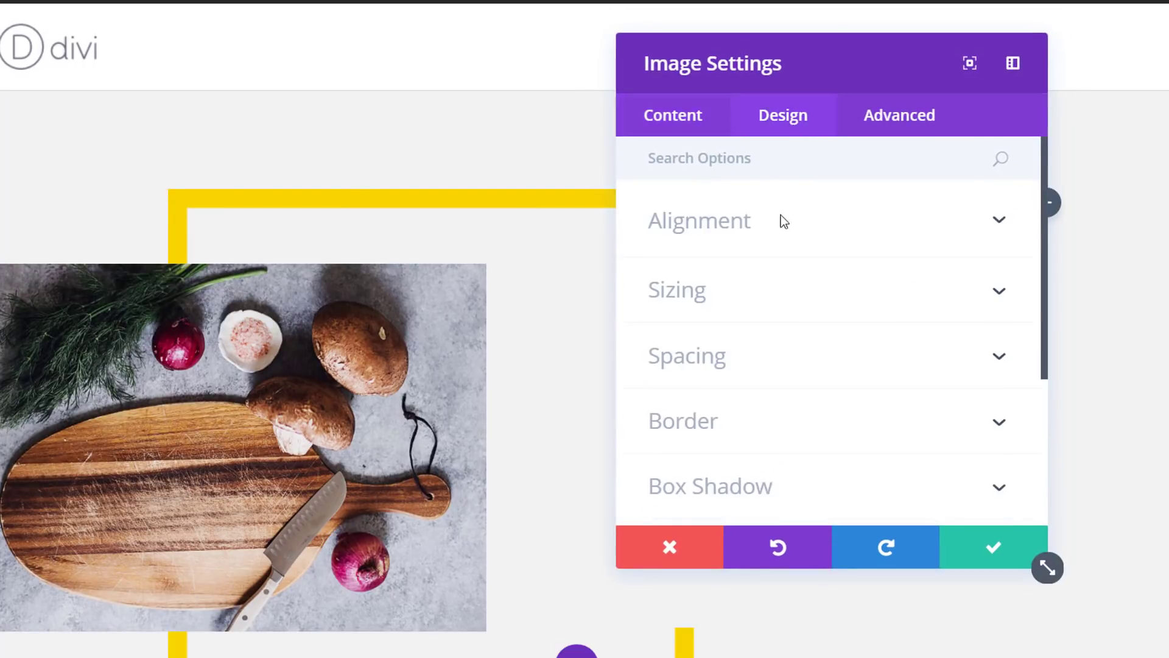
{"action": "scroll", "coordinate": [785, 256], "scroll_direction": "down", "scroll_amount": 3}
{"action": "left_click", "coordinate": [821, 295]}
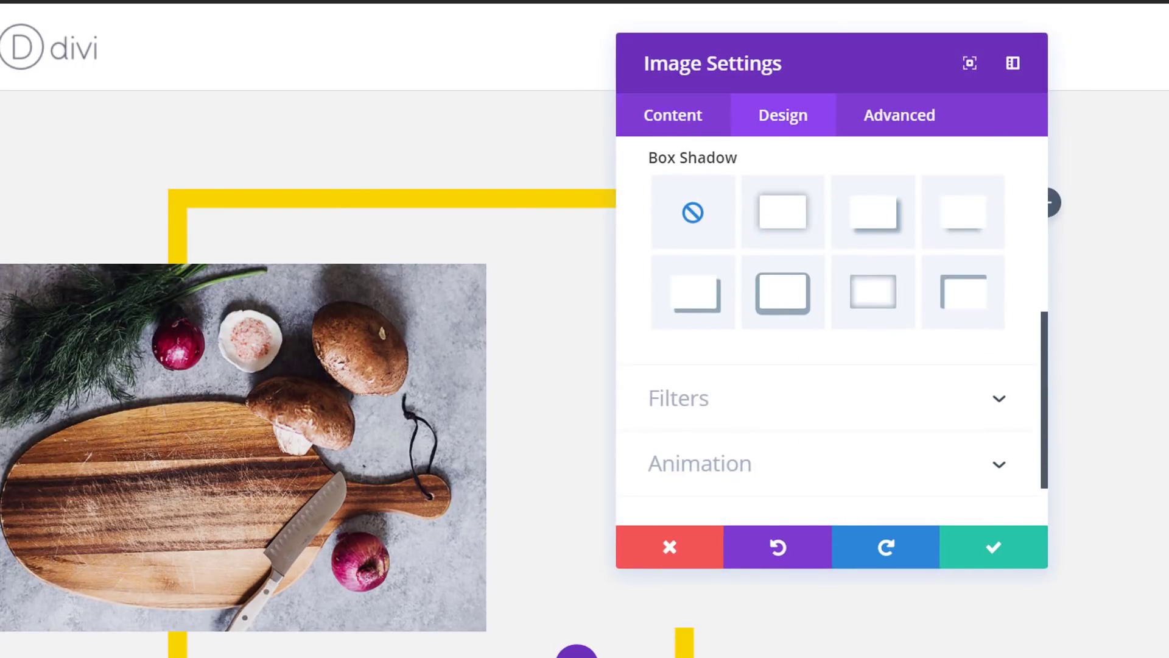
{"action": "left_click", "coordinate": [807, 237]}
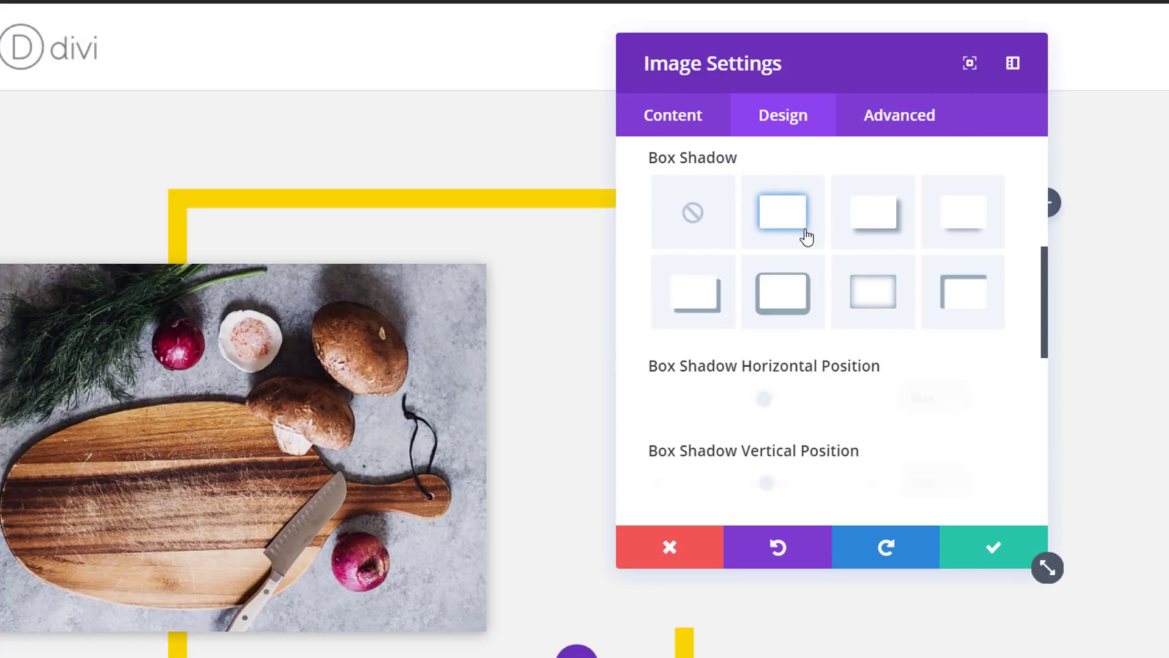
{"action": "left_click", "coordinate": [1036, 557]}
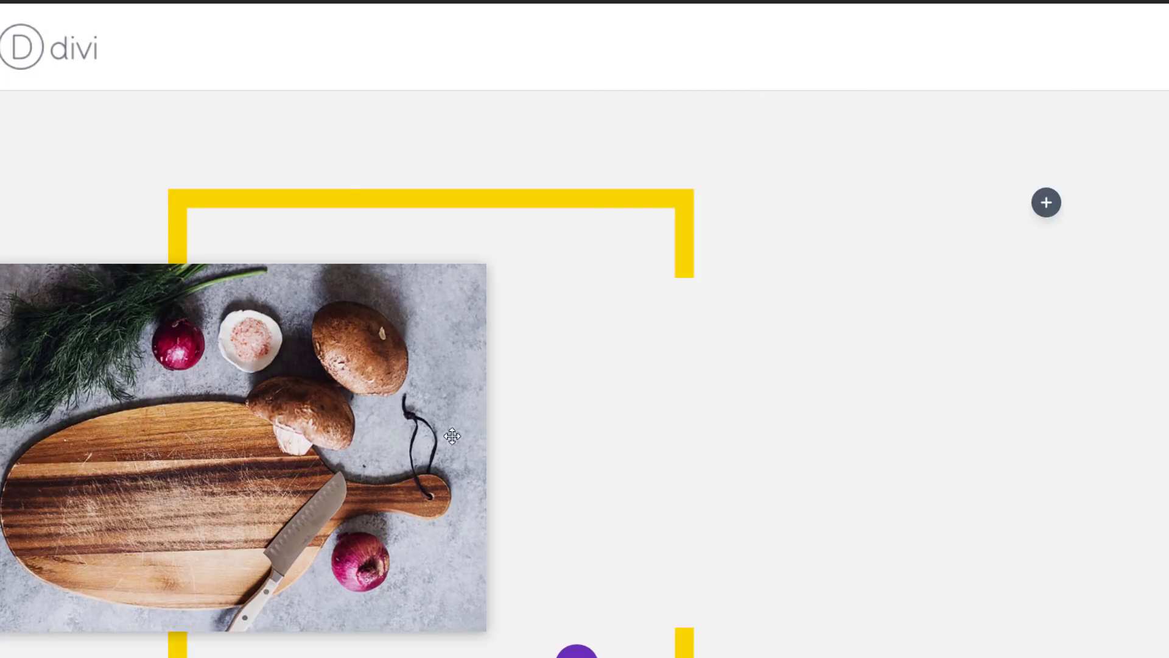
Insert a Text module in the empty second column beside the framed photo.
{"action": "scroll", "coordinate": [616, 339], "scroll_direction": "down", "scroll_amount": 3}
{"action": "scroll", "coordinate": [615, 339], "scroll_direction": "up", "scroll_amount": 3}
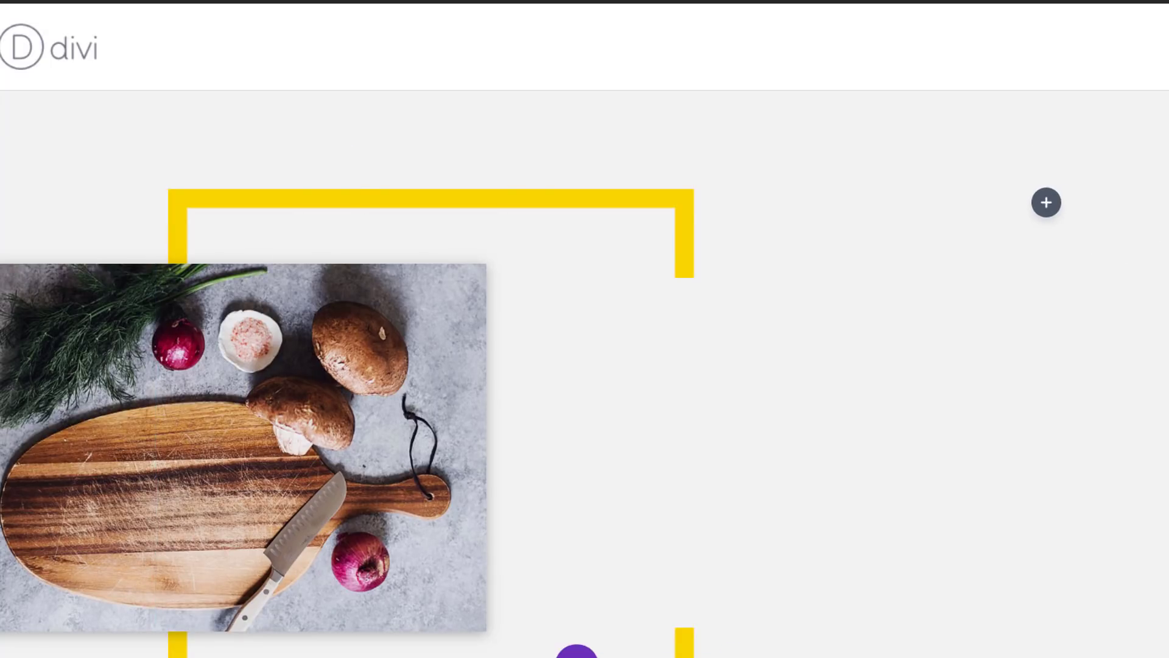
{"action": "left_click", "coordinate": [1047, 202]}
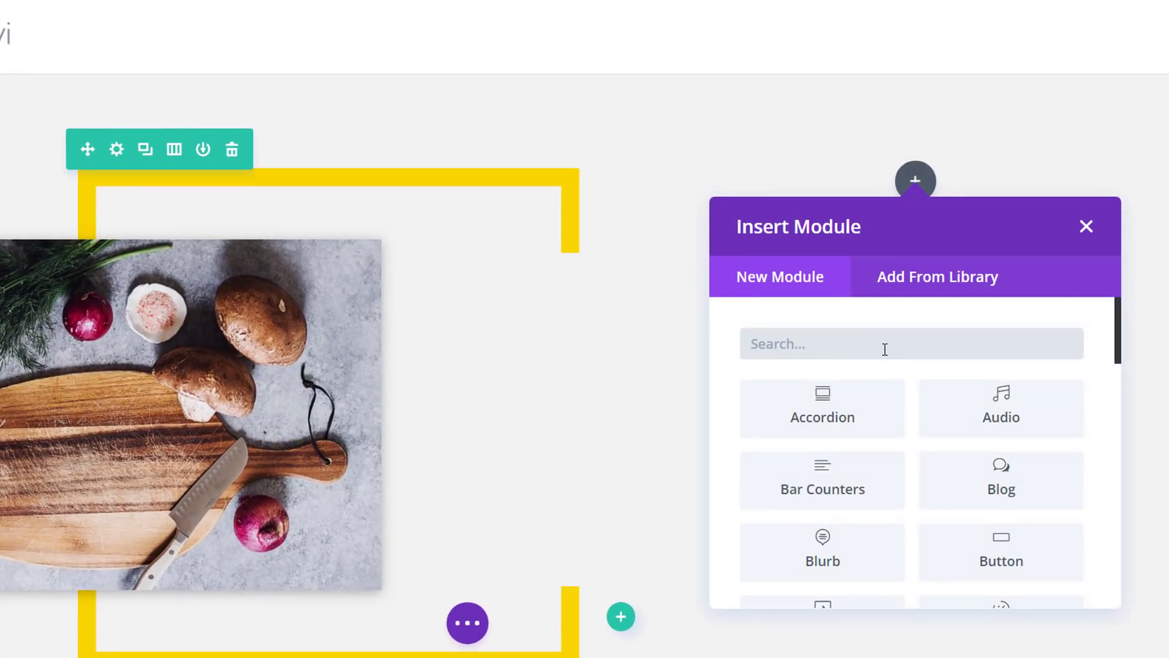
{"action": "type", "text": "text"}
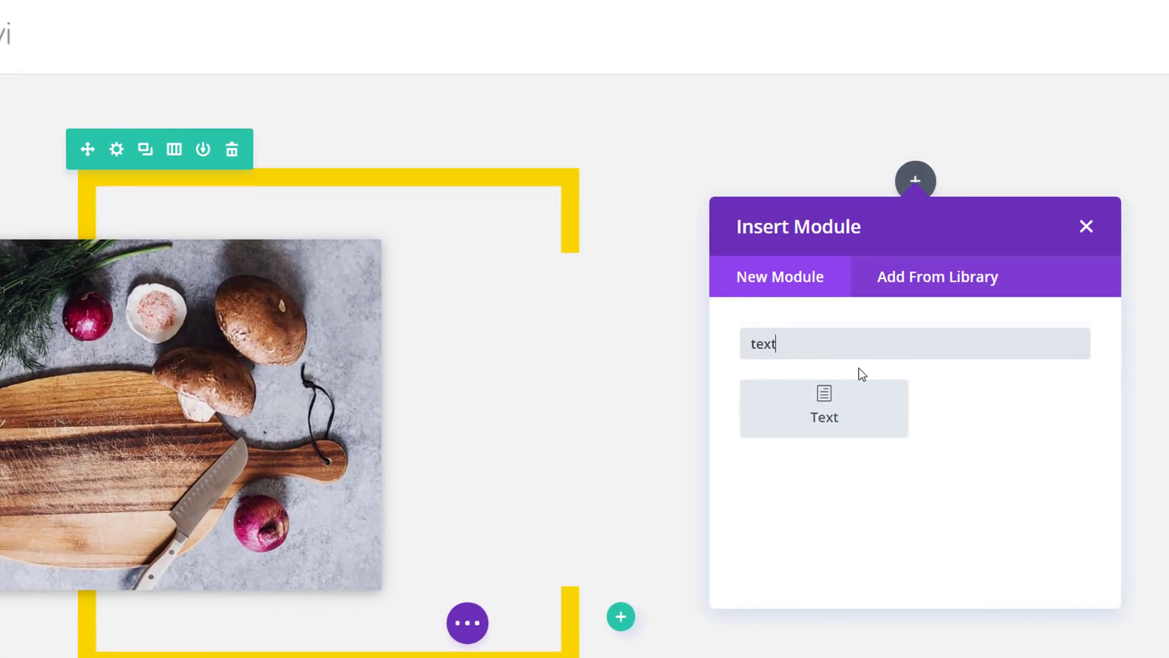
{"action": "left_click", "coordinate": [849, 409]}
Write "Let's Get Creative" as the Text module's content and format it as Heading 2.
{"action": "left_click", "coordinate": [627, 444]}
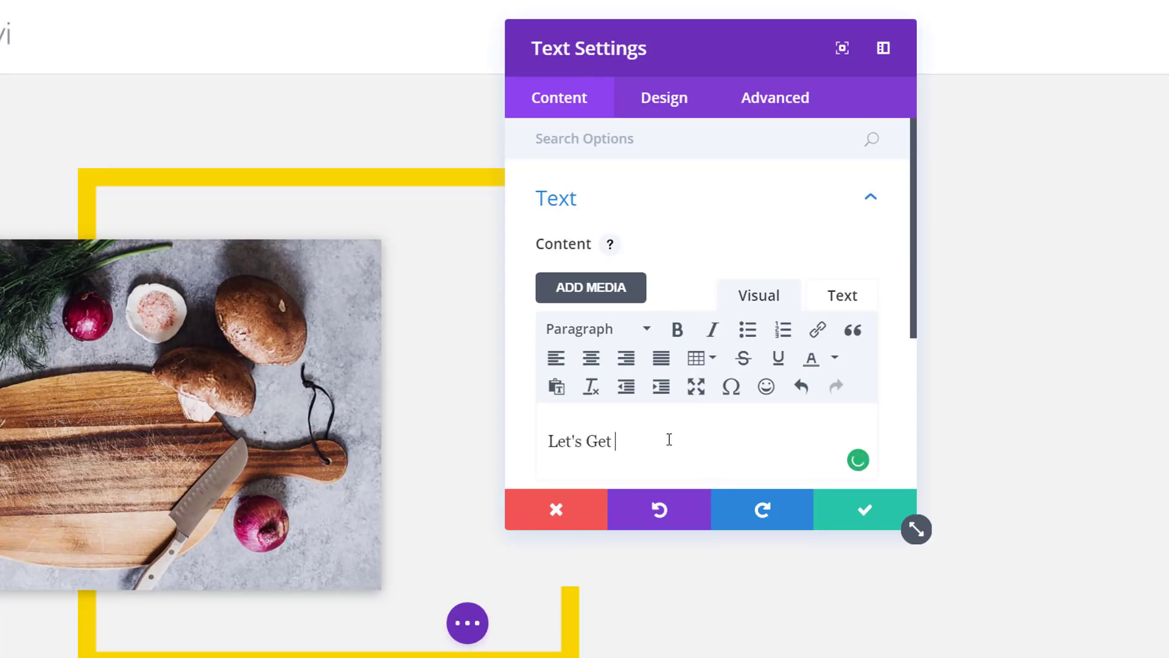
{"action": "triple_click", "coordinate": [684, 432]}
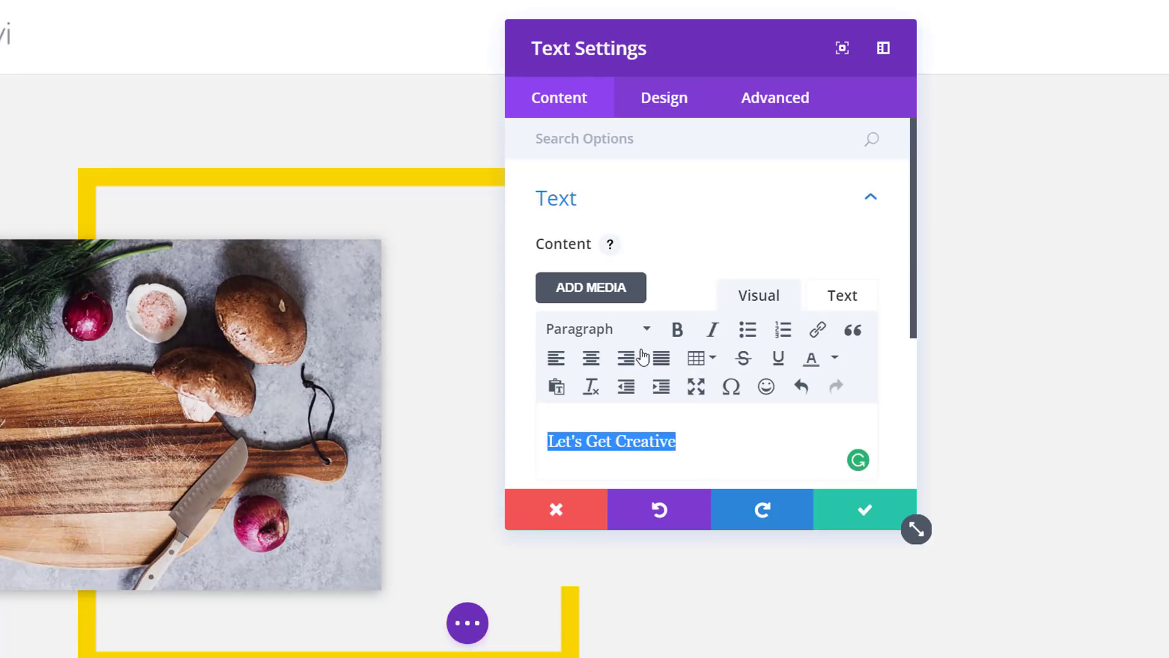
{"action": "left_click", "coordinate": [647, 332]}
{"action": "left_click", "coordinate": [685, 450]}
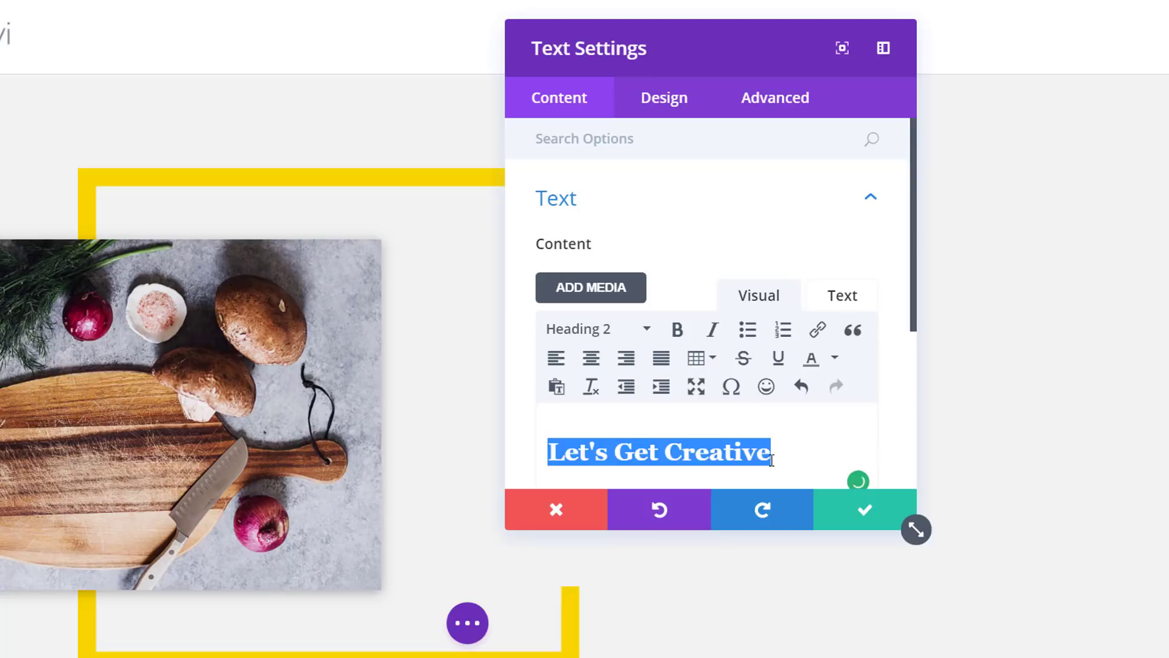
Set the Heading 2 font of the "Let's Get Creative" module to Poppins.
{"action": "left_click", "coordinate": [665, 110]}
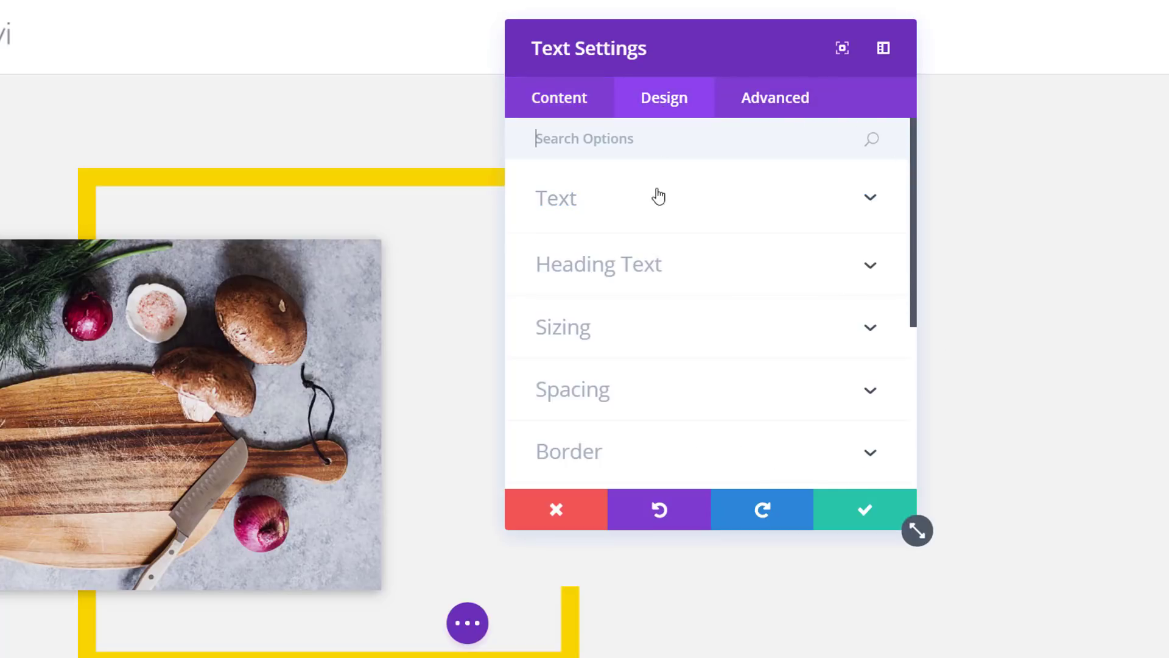
{"action": "left_click", "coordinate": [705, 255]}
{"action": "left_click", "coordinate": [620, 211]}
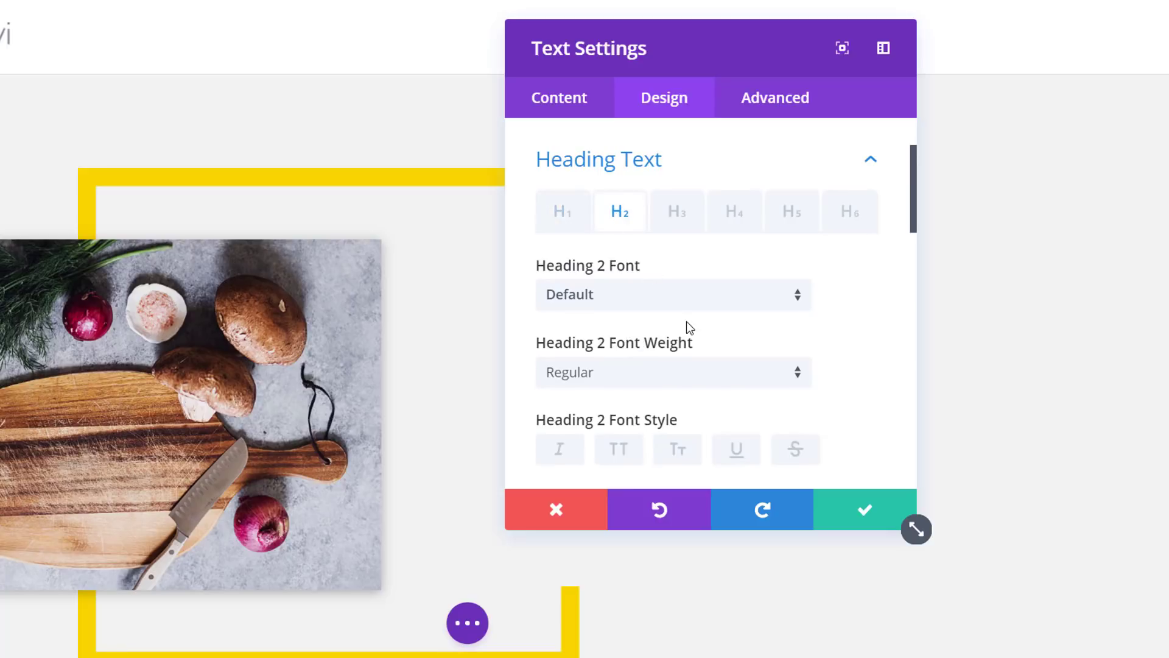
{"action": "left_click", "coordinate": [693, 302]}
{"action": "type", "text": "p"}
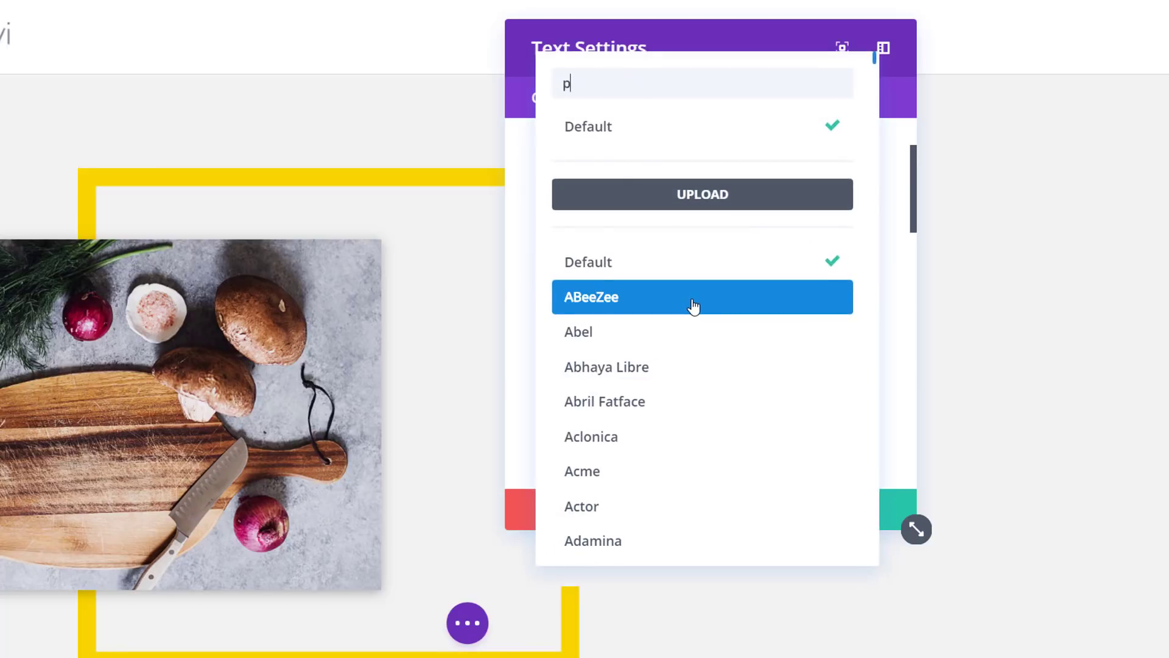
{"action": "type", "text": "op"}
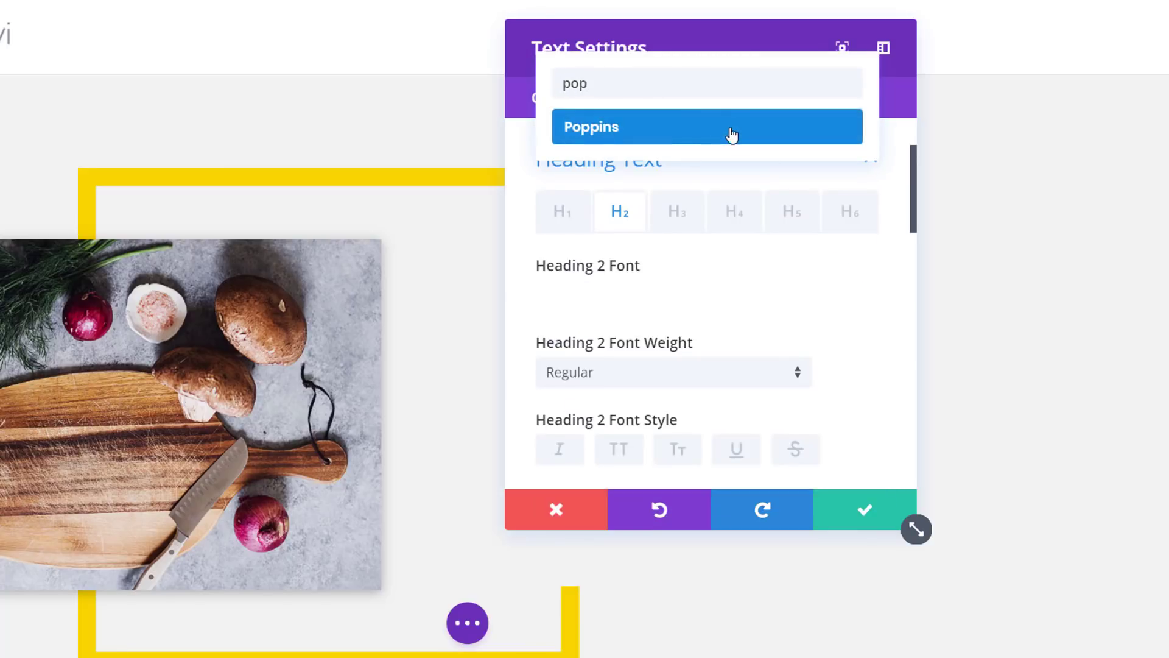
{"action": "left_click", "coordinate": [731, 129]}
Set the Heading 2 text size to 56px and its line height to 1.3em.
{"action": "scroll", "coordinate": [774, 346], "scroll_direction": "down", "scroll_amount": 3}
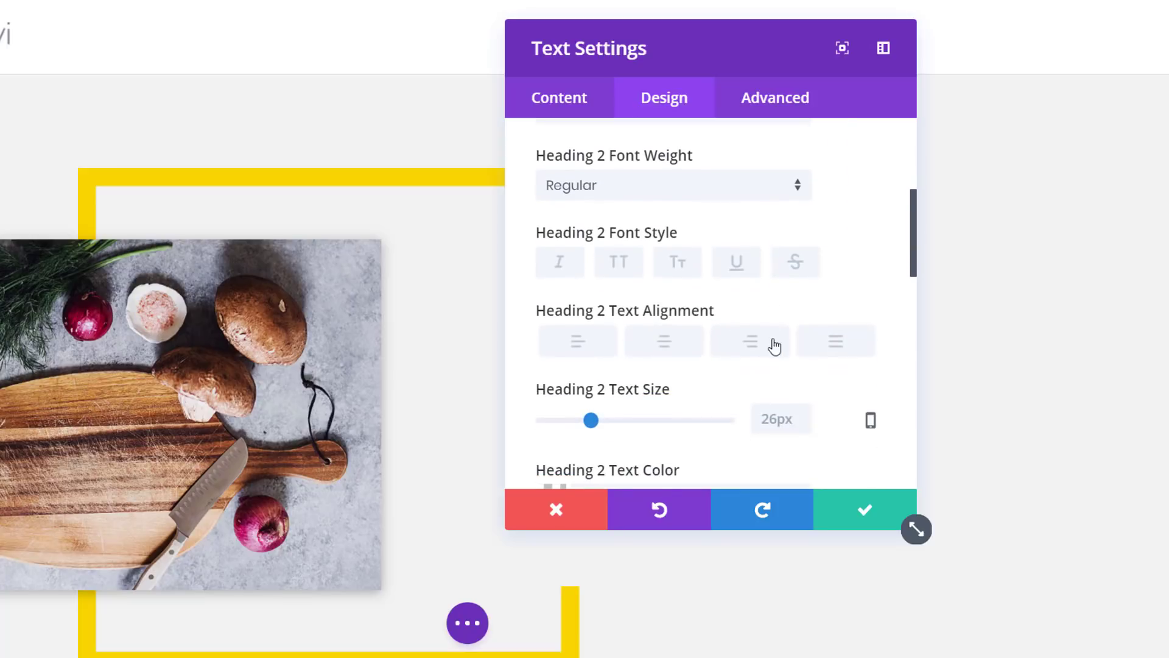
{"action": "left_click", "coordinate": [790, 415]}
{"action": "type", "text": "56"}
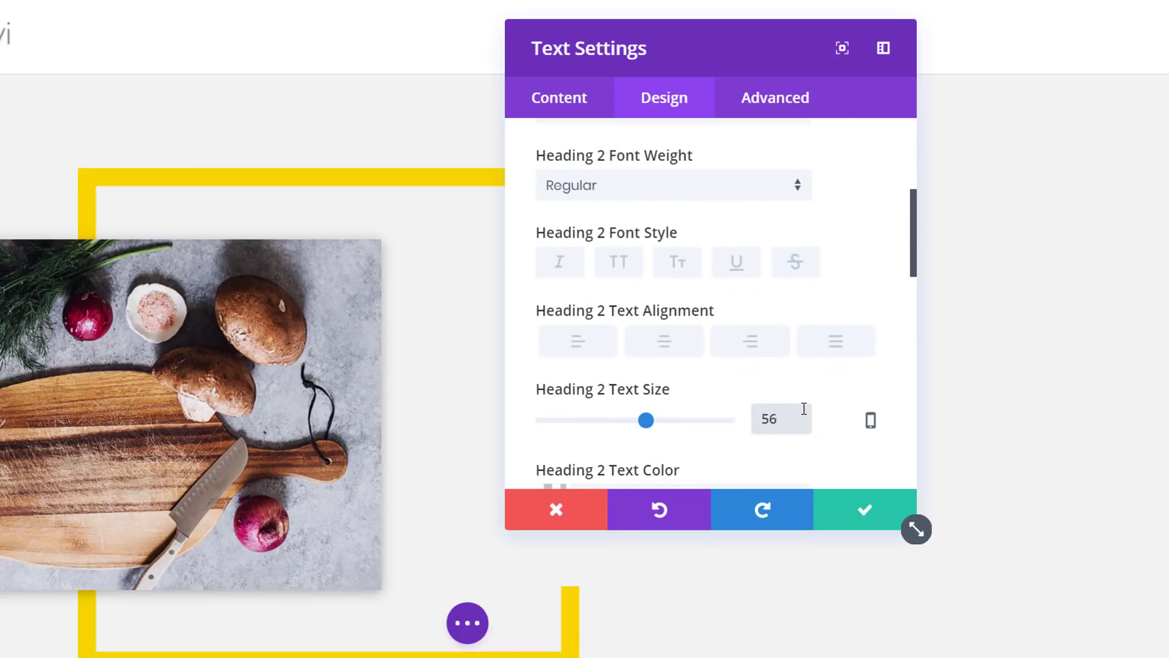
{"action": "left_click", "coordinate": [881, 379]}
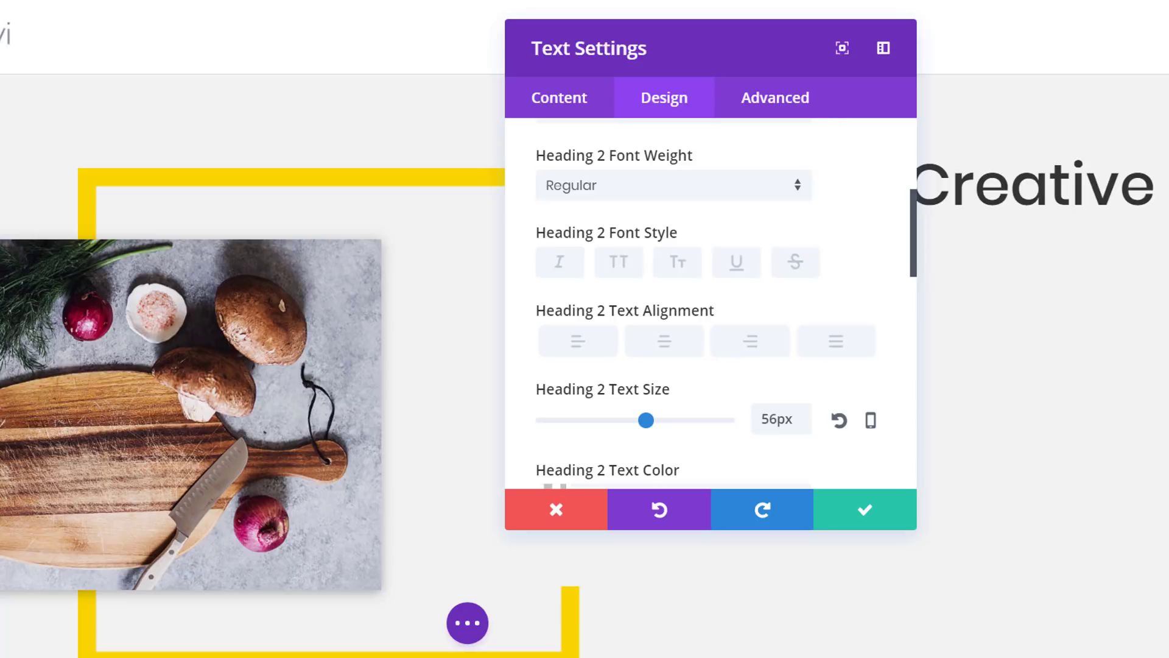
{"action": "scroll", "coordinate": [670, 361], "scroll_direction": "down", "scroll_amount": 6}
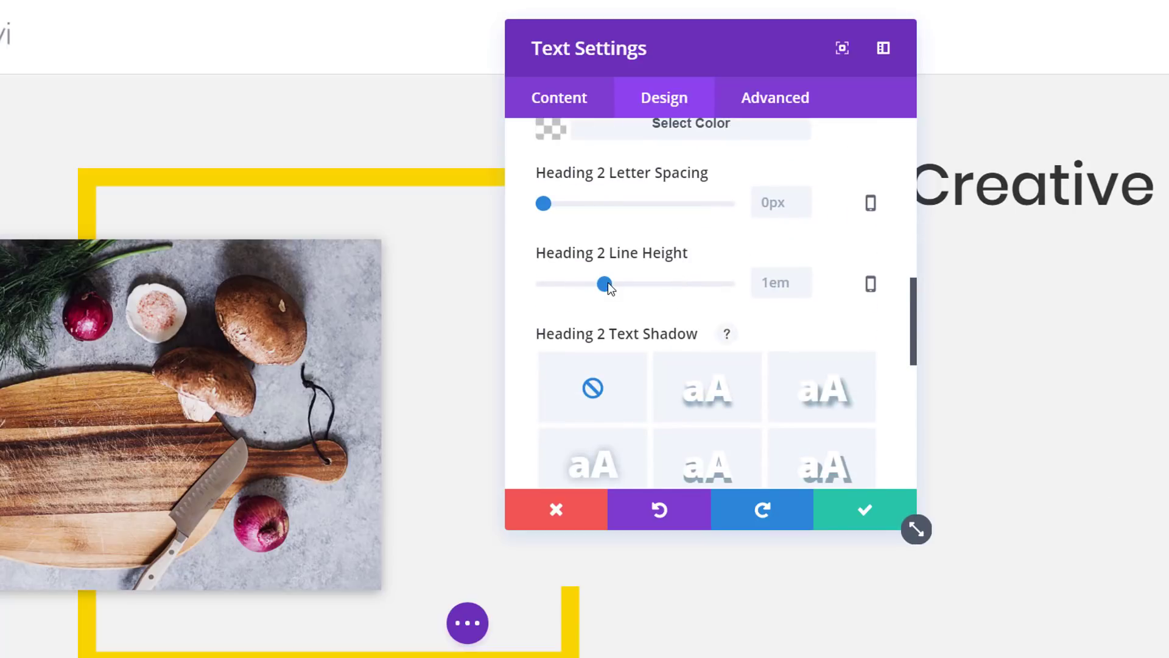
{"action": "left_click_drag", "start_coordinate": [605, 283], "coordinate": [622, 284]}
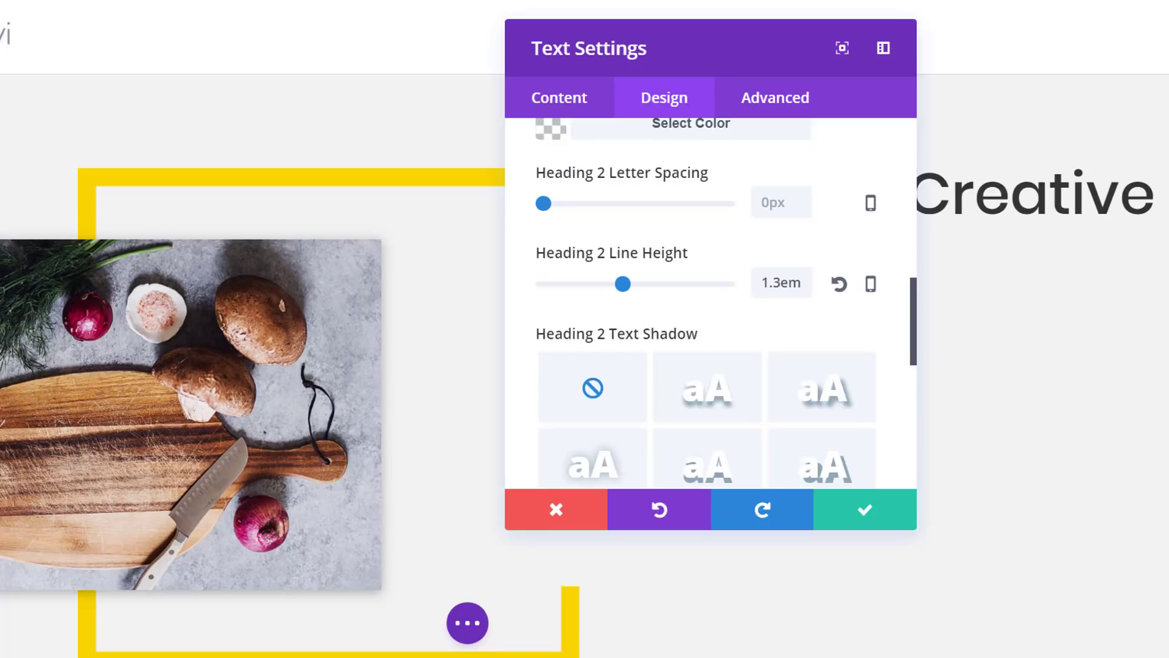
Set the heading module's custom margins to 30% top, 2% bottom and -37% left, and save the module.
{"action": "scroll", "coordinate": [744, 425], "scroll_direction": "down", "scroll_amount": 5}
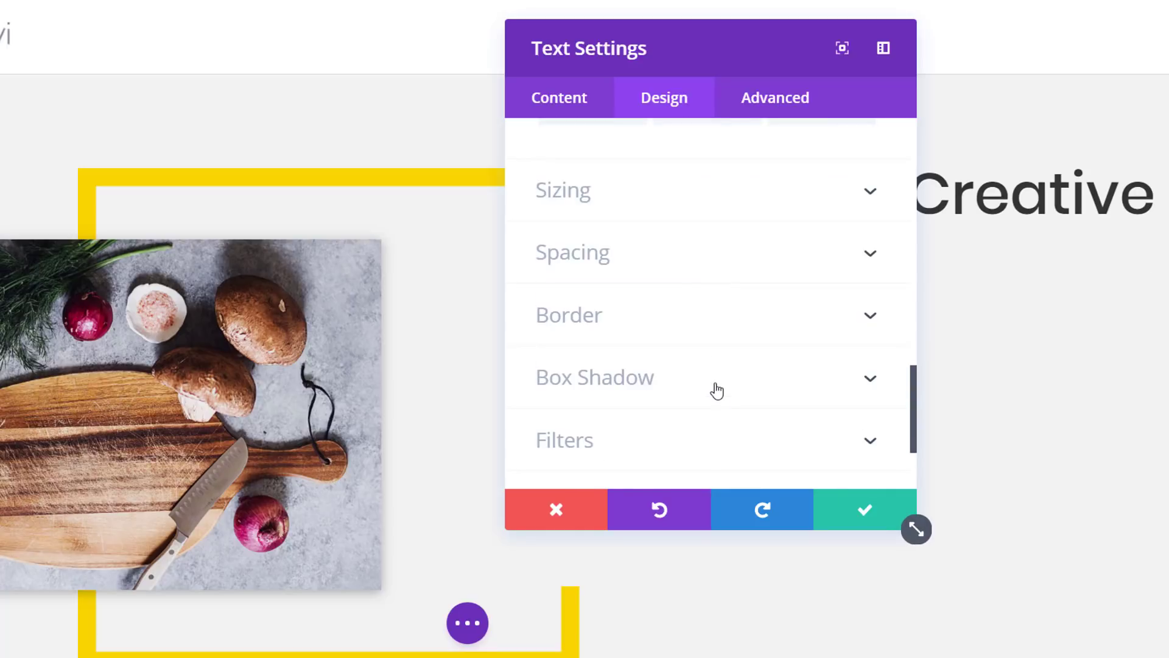
{"action": "left_click", "coordinate": [674, 255]}
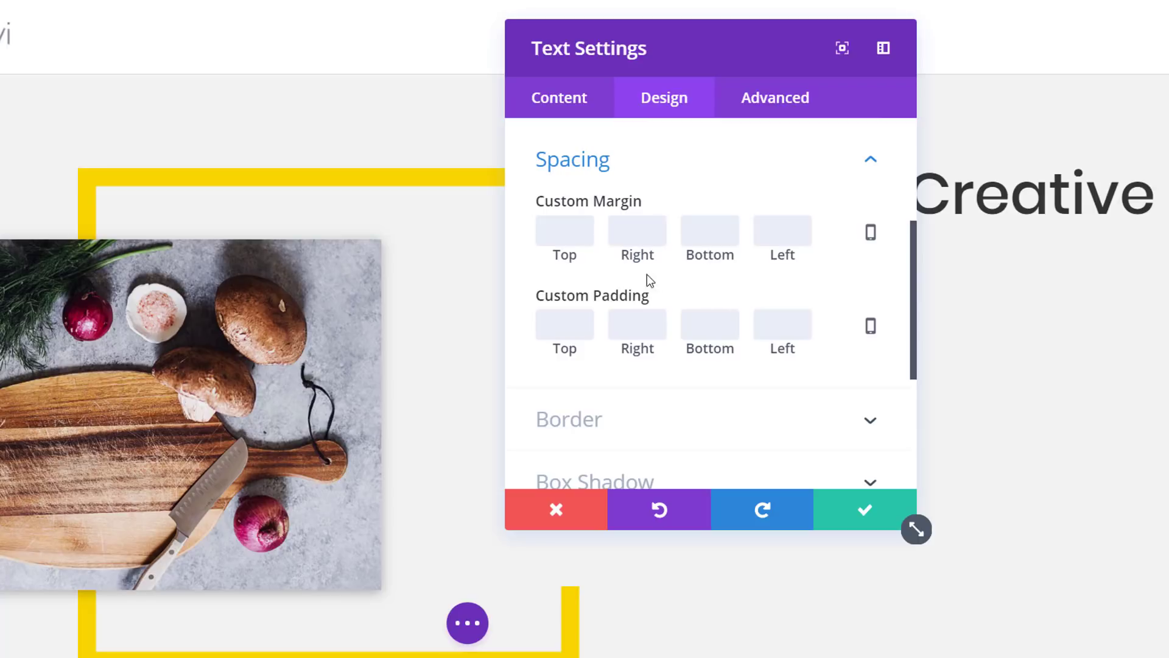
{"action": "type", "text": "30%"}
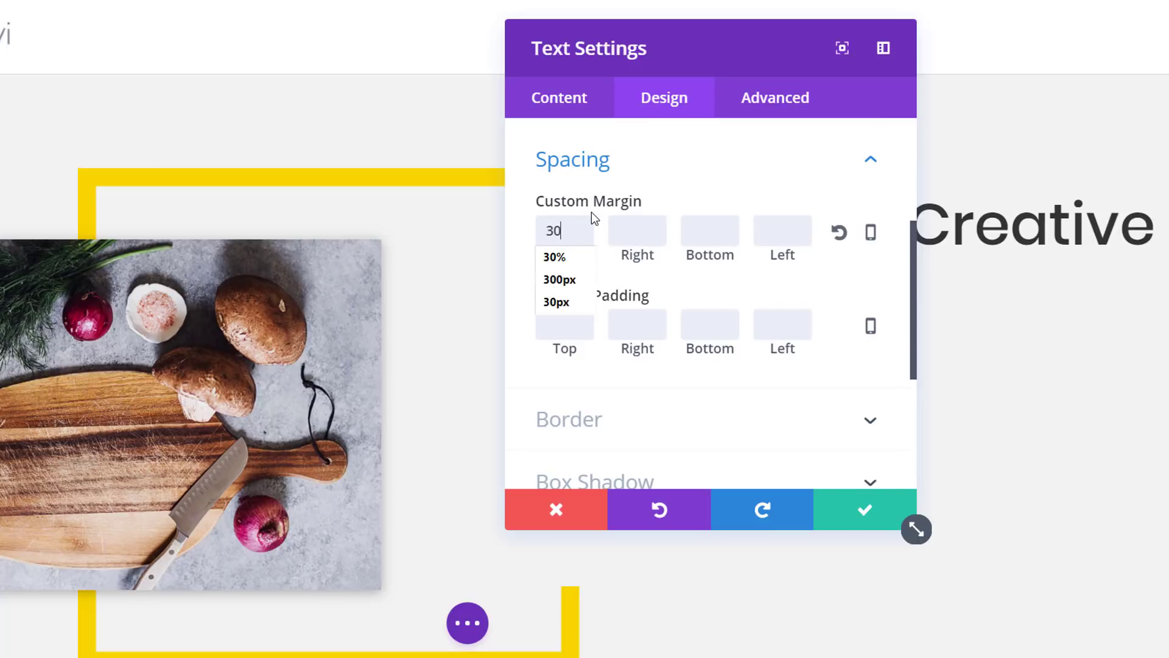
{"action": "left_click", "coordinate": [706, 229]}
{"action": "type", "text": "2%"}
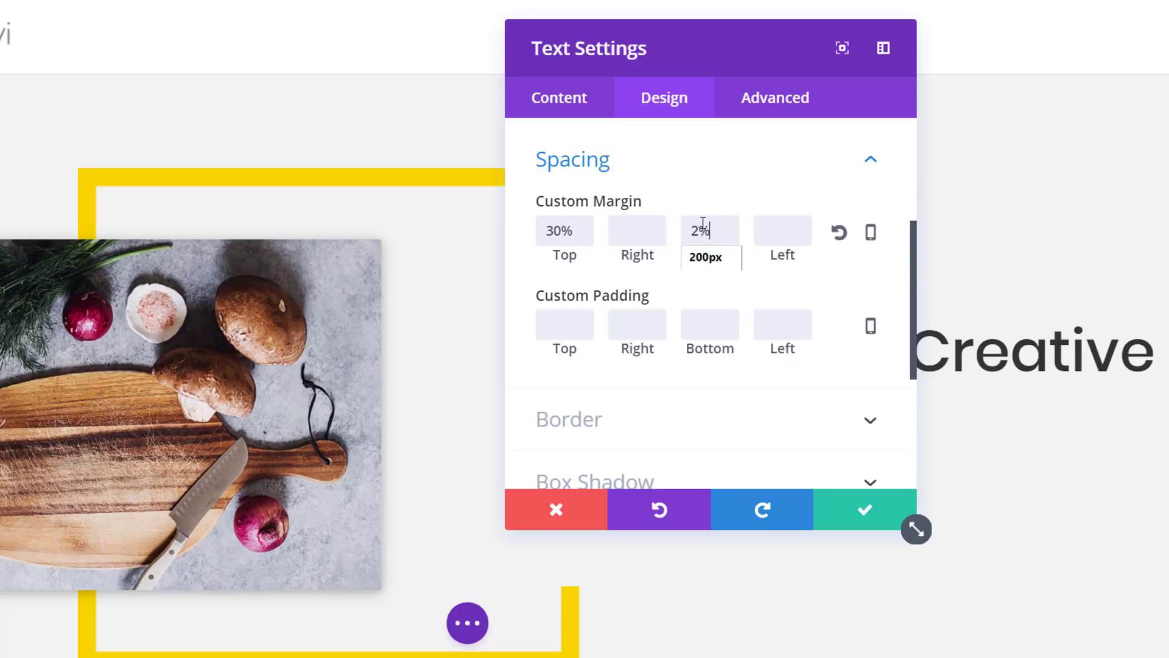
{"action": "left_click", "coordinate": [795, 231]}
{"action": "type", "text": "-37%"}
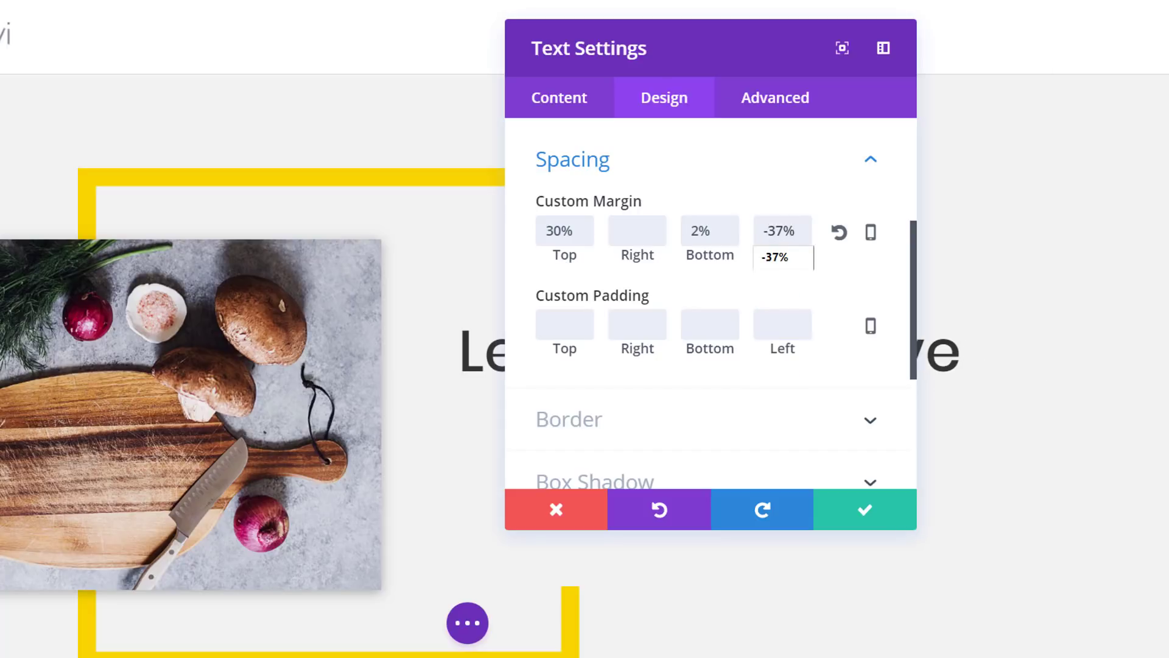
{"action": "left_click", "coordinate": [866, 510]}
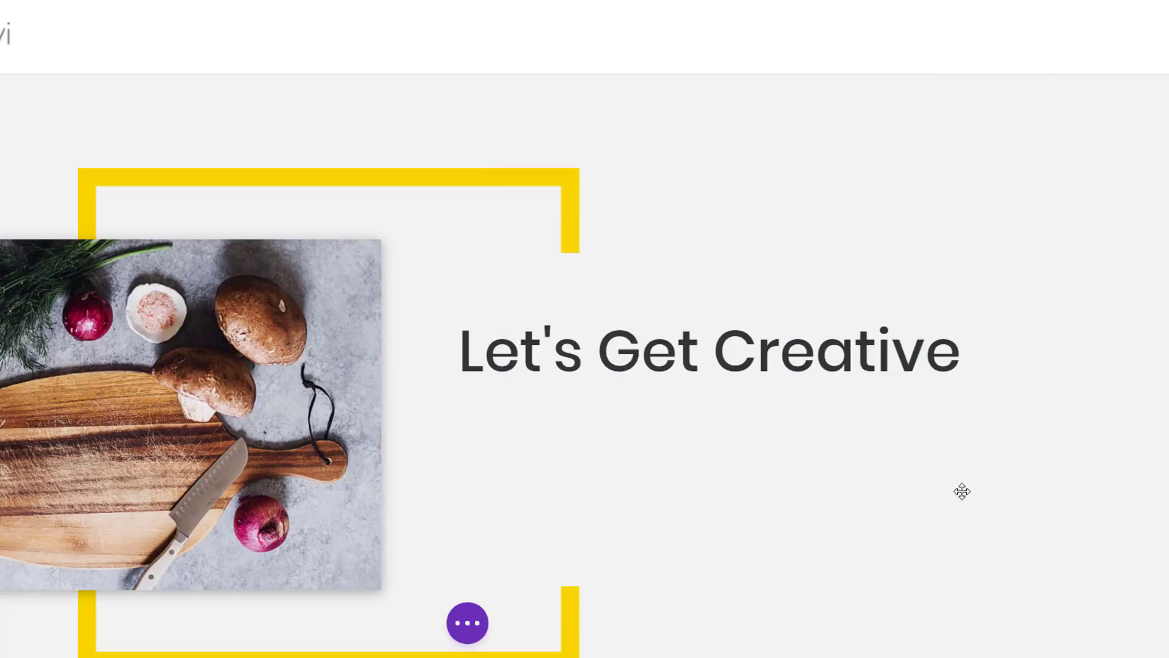
Insert a second Text module below the "Let's Get Creative" heading and fill it with a lorem ipsum paragraph.
{"action": "scroll", "coordinate": [670, 459], "scroll_direction": "down", "scroll_amount": 2}
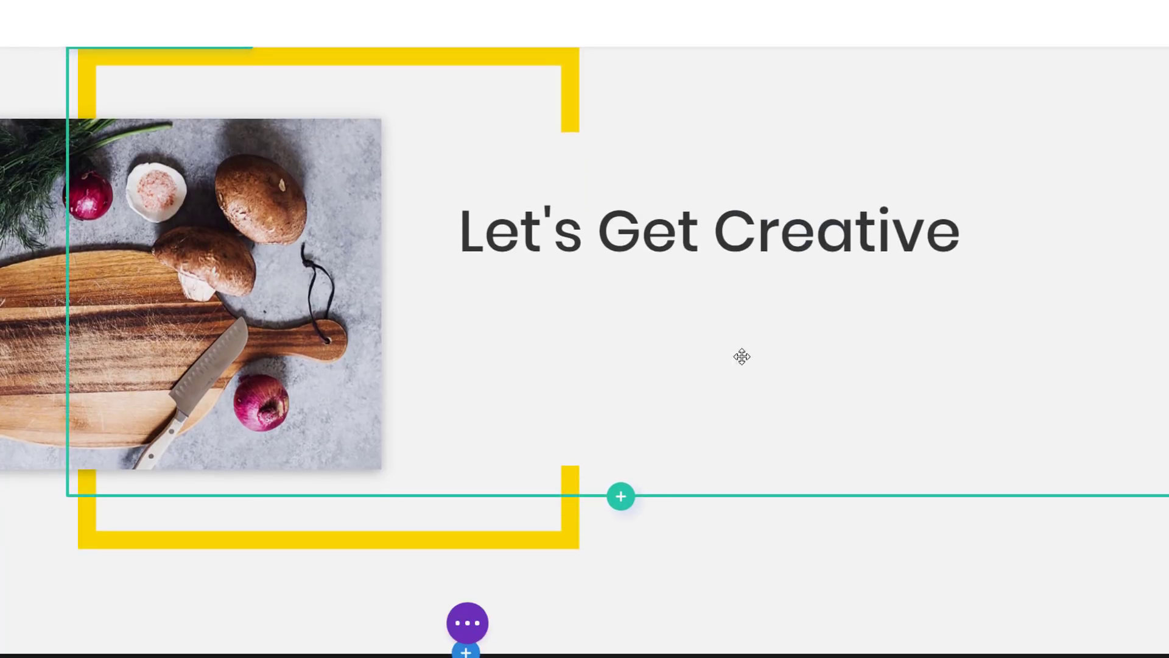
{"action": "left_click", "coordinate": [823, 250]}
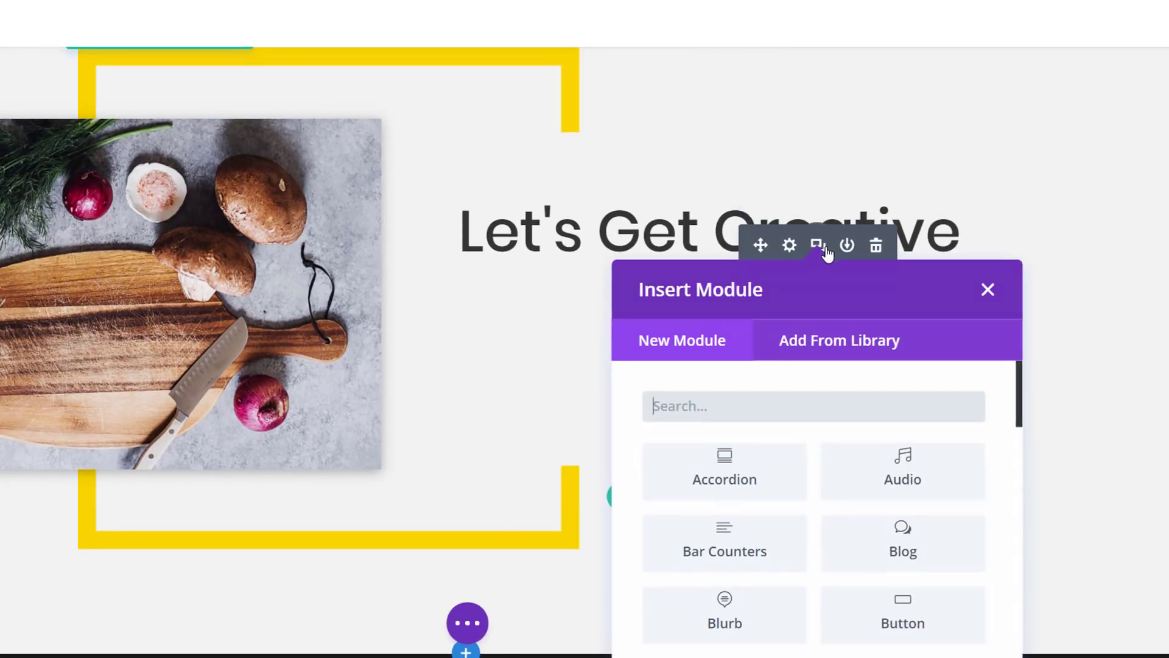
{"action": "type", "text": "text"}
{"action": "left_click", "coordinate": [761, 483]}
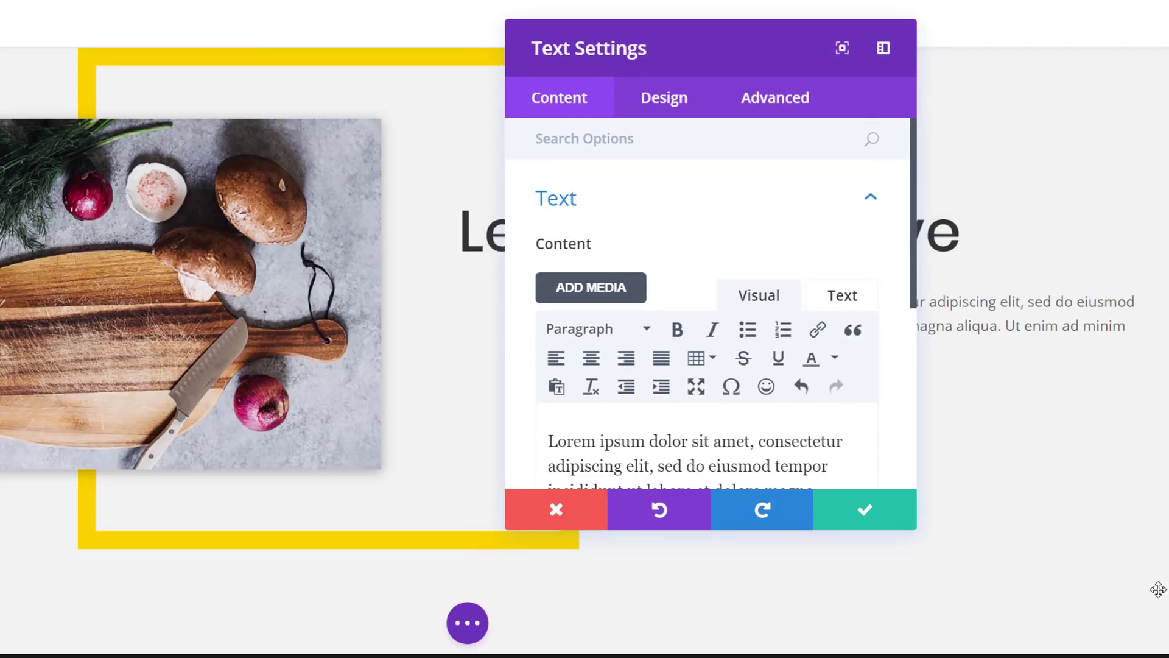
Set the lorem ipsum paragraph's text font to Poppins.
{"action": "left_click", "coordinate": [686, 107]}
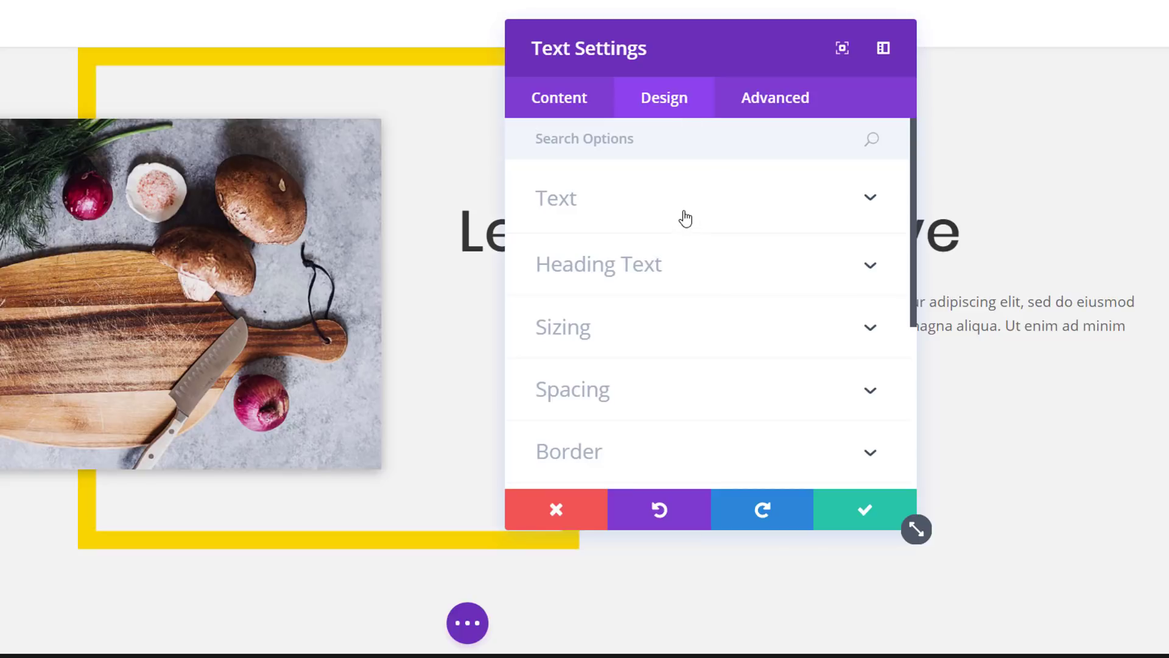
{"action": "left_click", "coordinate": [686, 218]}
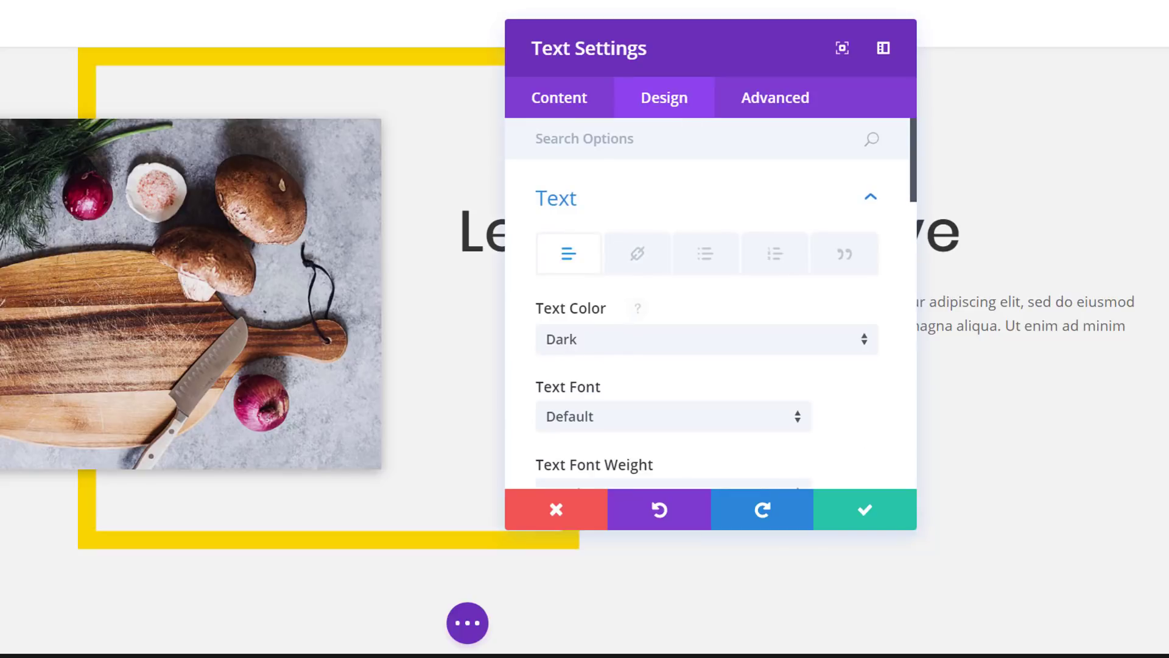
{"action": "scroll", "coordinate": [637, 306], "scroll_direction": "down", "scroll_amount": 3}
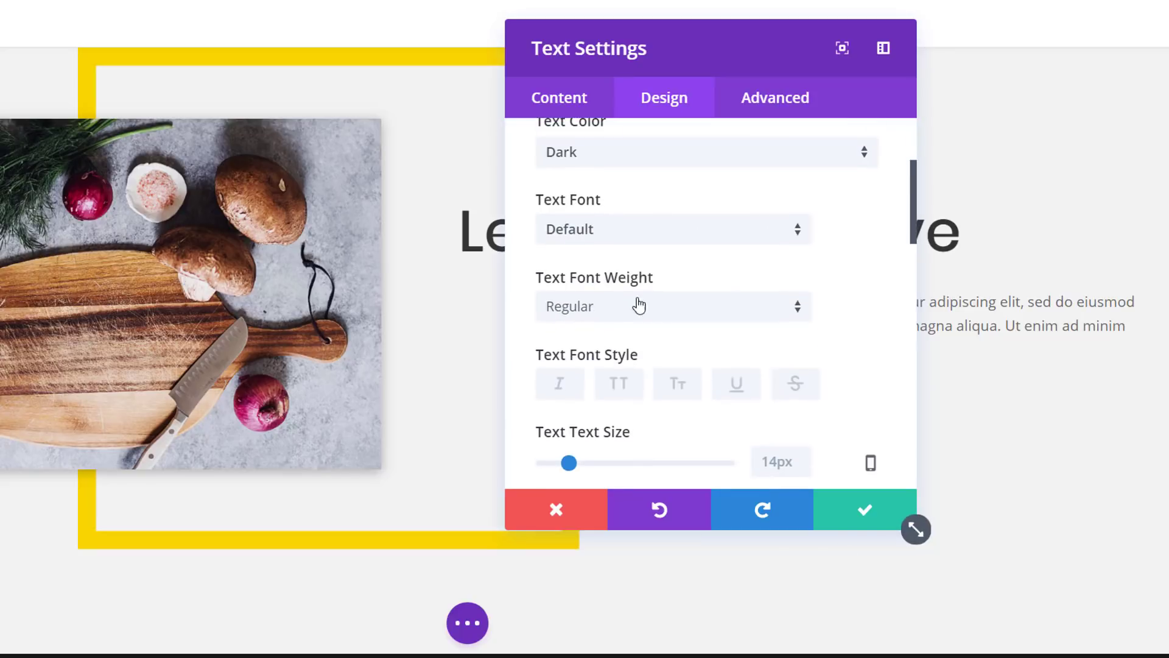
{"action": "left_click", "coordinate": [648, 232]}
{"action": "type", "text": "pop"}
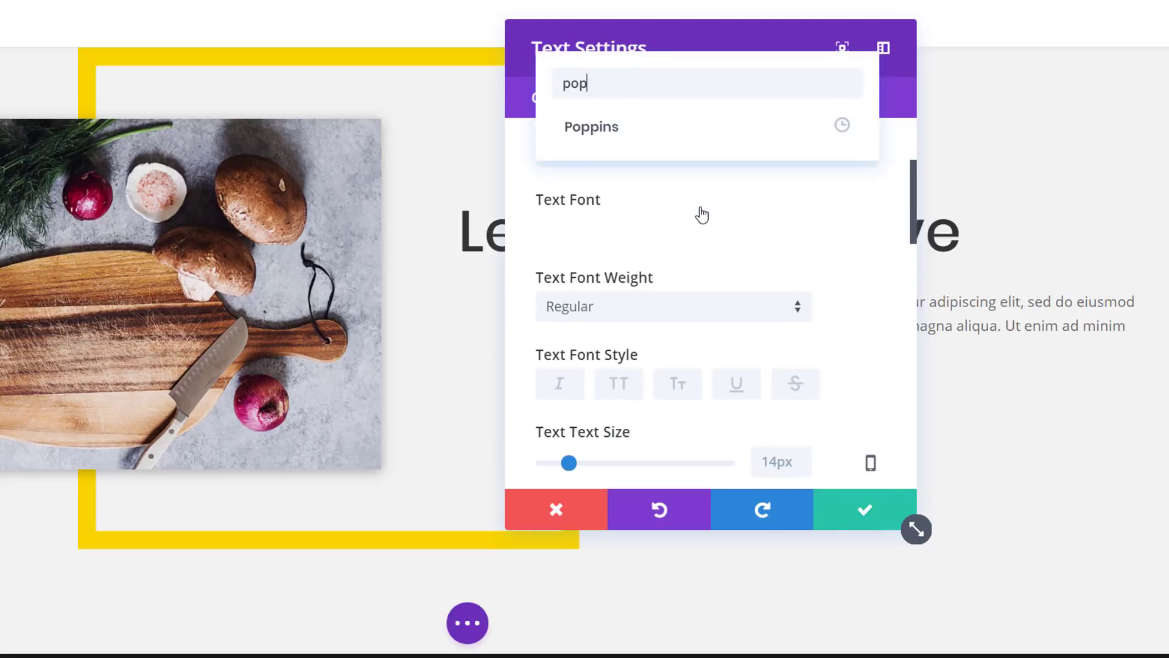
{"action": "left_click", "coordinate": [736, 124]}
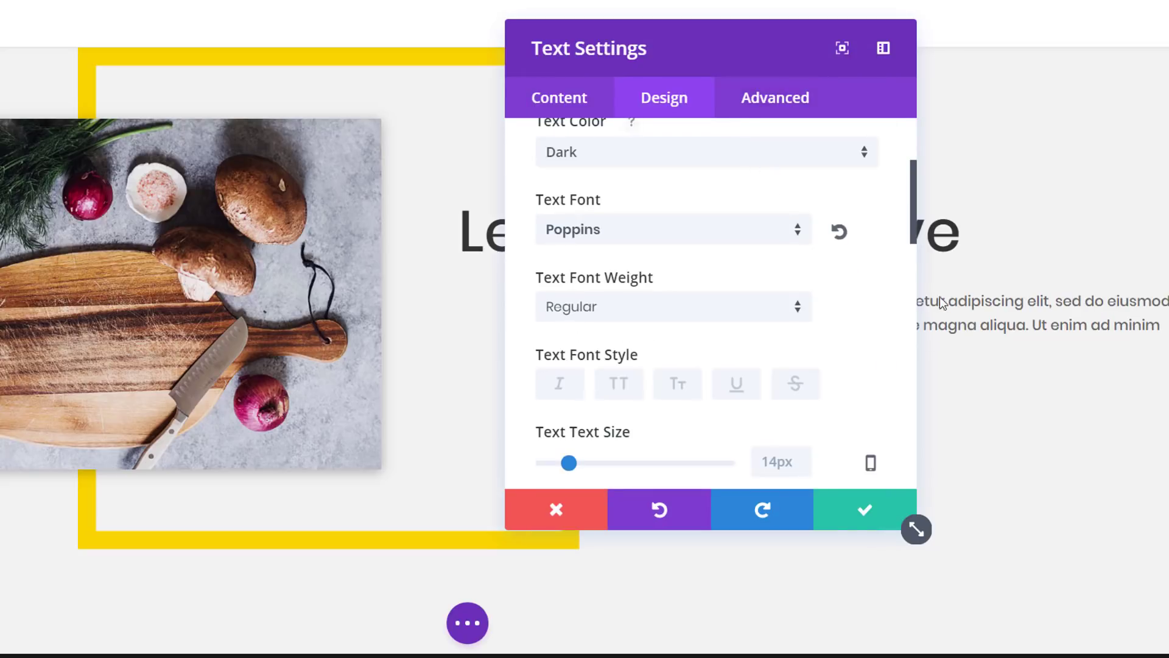
Set the paragraph's text size to 13px and its line height to 2em.
{"action": "scroll", "coordinate": [637, 330], "scroll_direction": "down", "scroll_amount": 2}
{"action": "left_click_drag", "start_coordinate": [569, 368], "coordinate": [568, 371]}
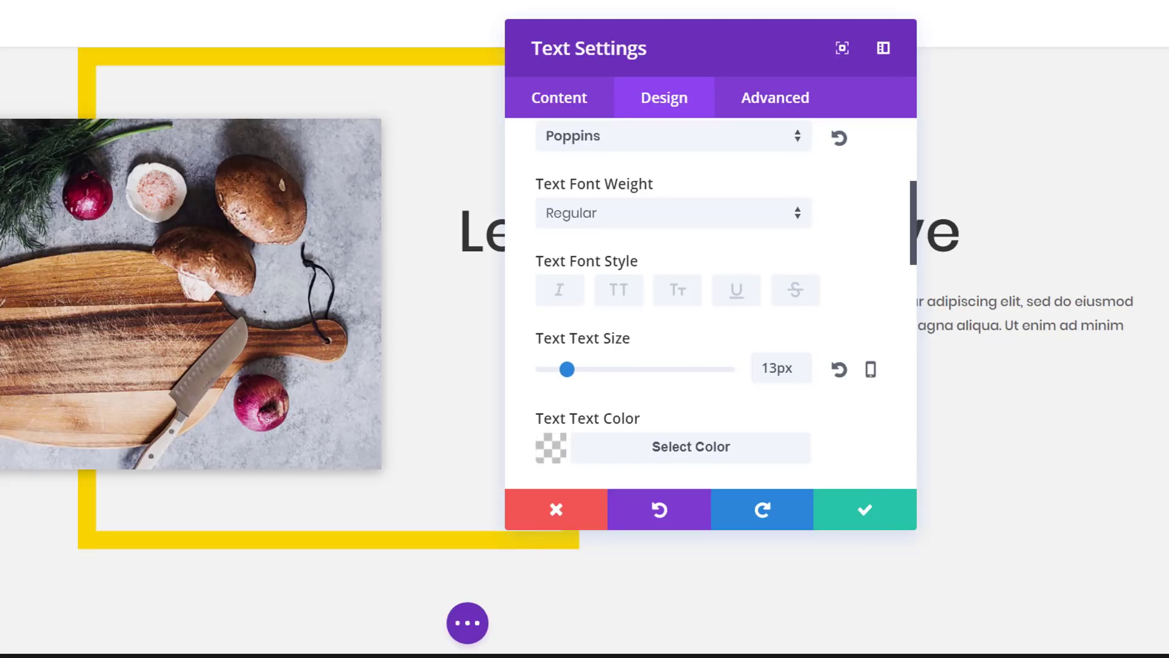
{"action": "scroll", "coordinate": [748, 454], "scroll_direction": "down", "scroll_amount": 5}
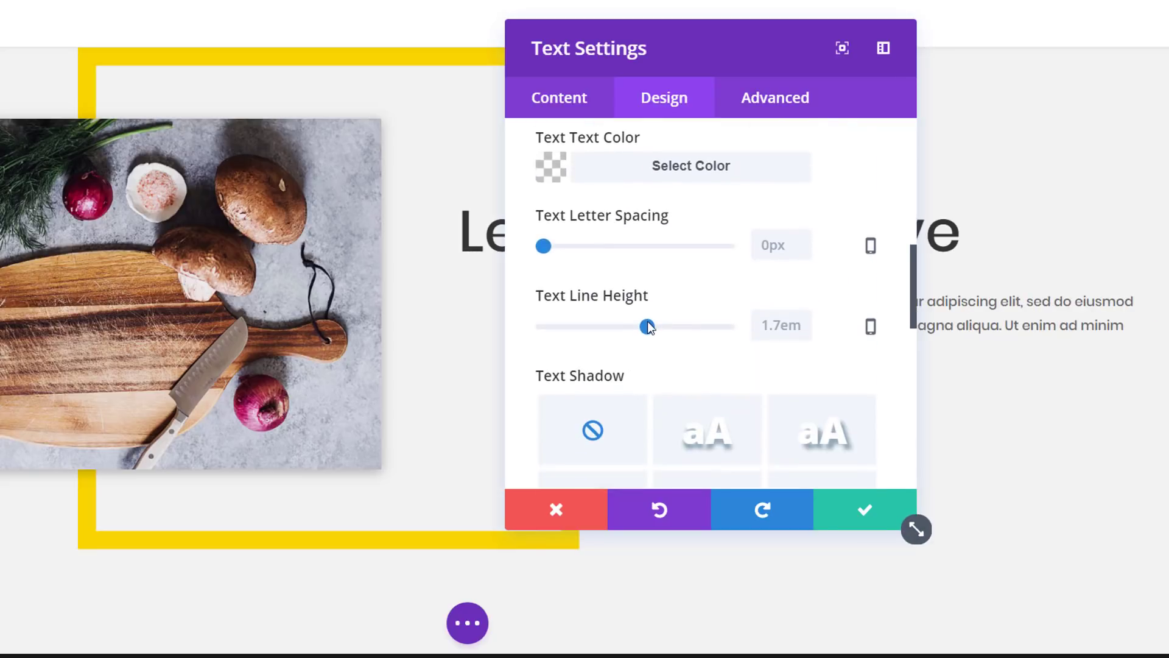
{"action": "left_click_drag", "start_coordinate": [653, 329], "coordinate": [666, 329]}
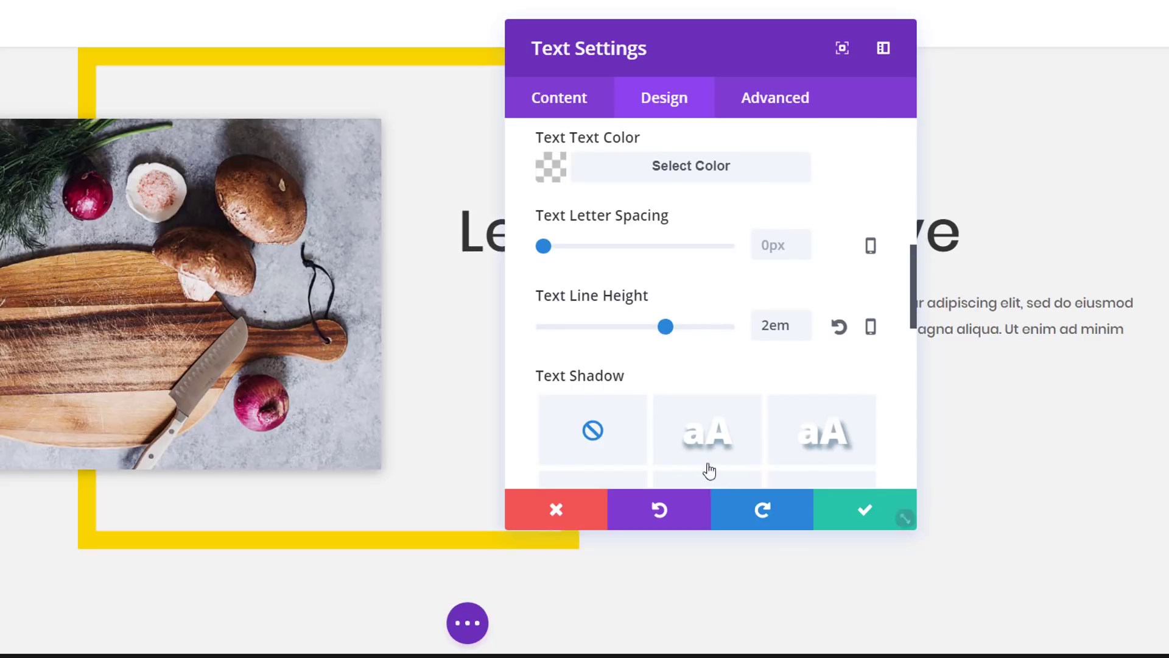
Reduce the width of the paragraph's Text module to 83%.
{"action": "scroll", "coordinate": [615, 407], "scroll_direction": "down", "scroll_amount": 6}
{"action": "left_click", "coordinate": [634, 379]}
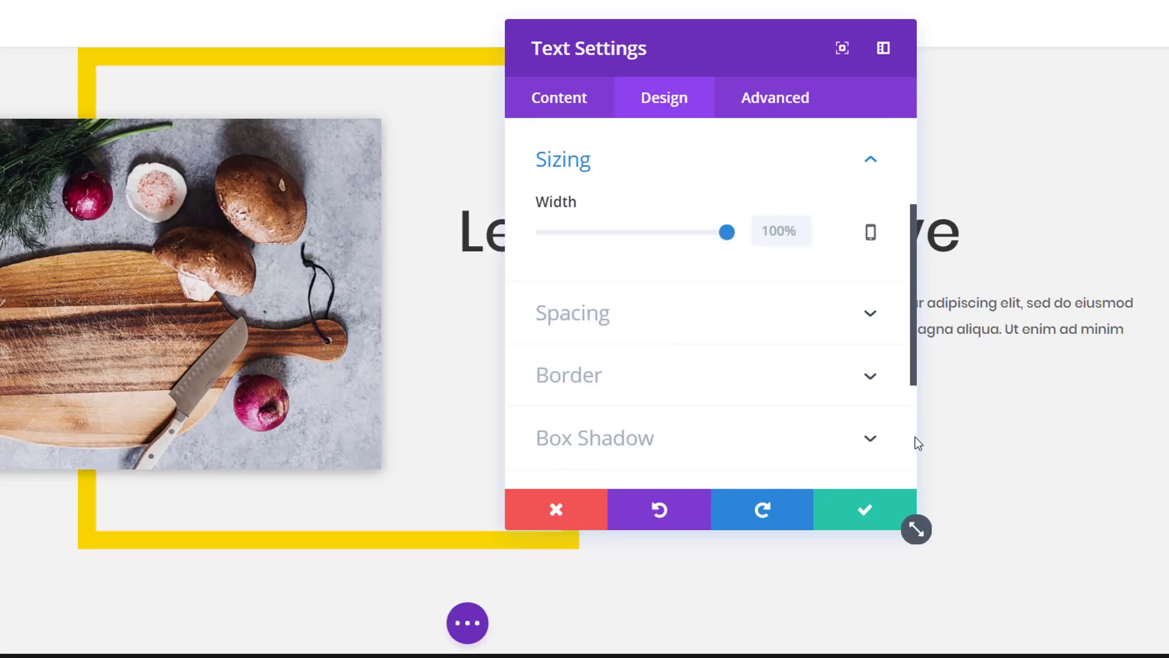
{"action": "left_click_drag", "start_coordinate": [727, 231], "coordinate": [700, 238]}
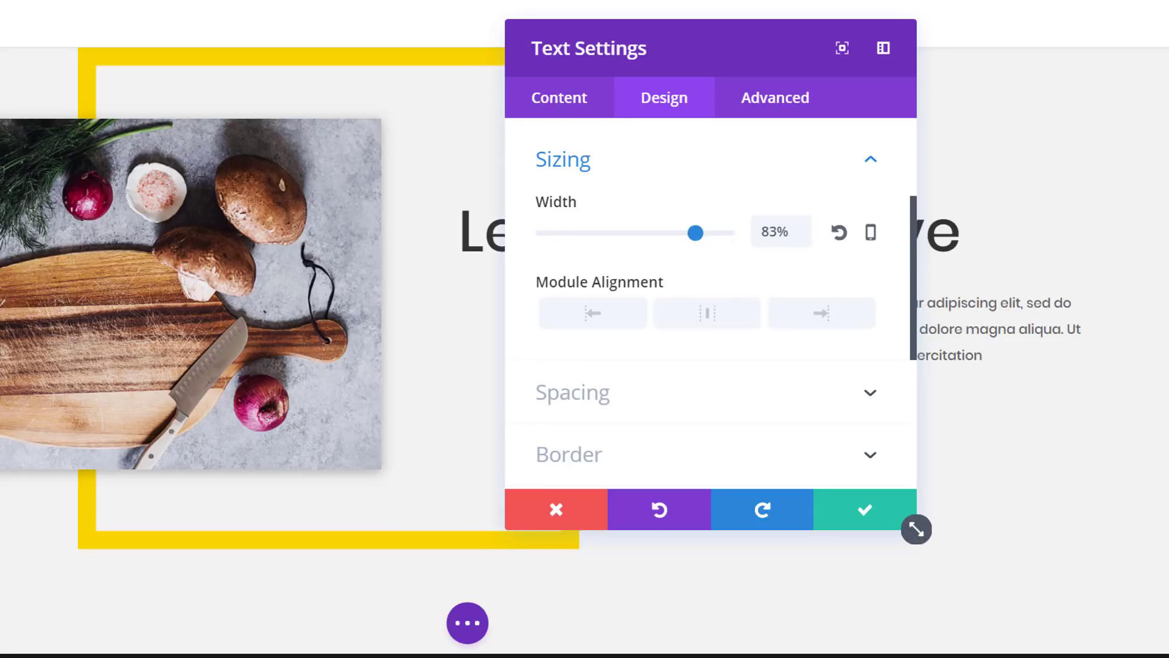
Set the paragraph Text module's left custom margin to -37% and save the module.
{"action": "left_click", "coordinate": [713, 410]}
{"action": "left_click", "coordinate": [792, 231]}
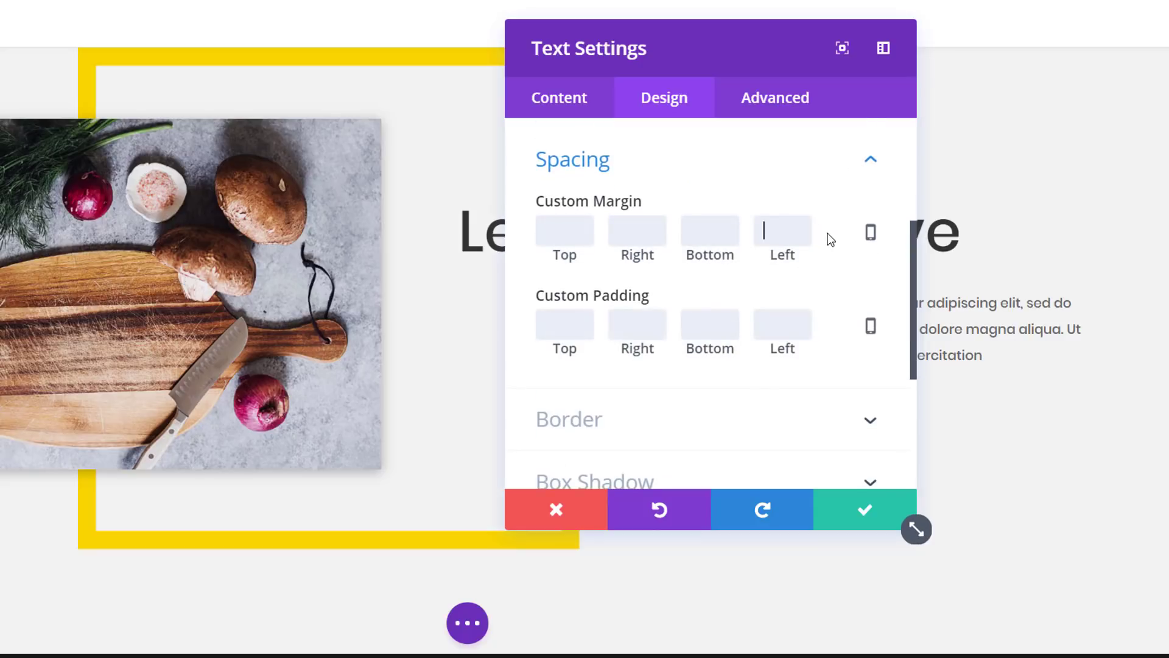
{"action": "type", "text": "-37"}
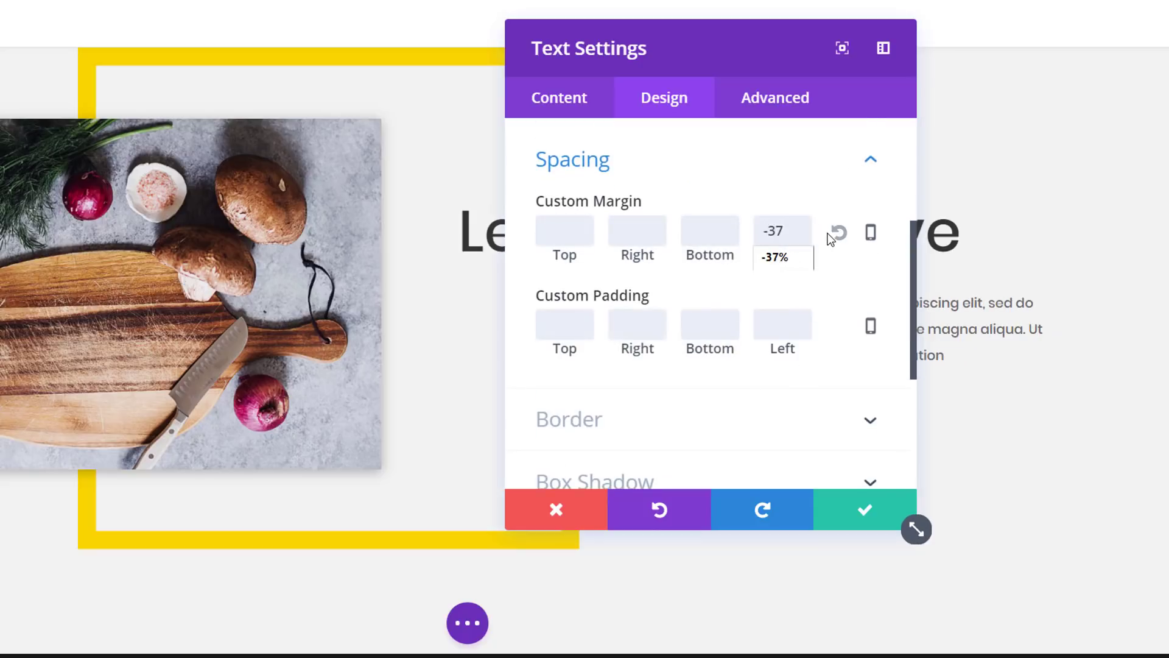
{"action": "type", "text": "%"}
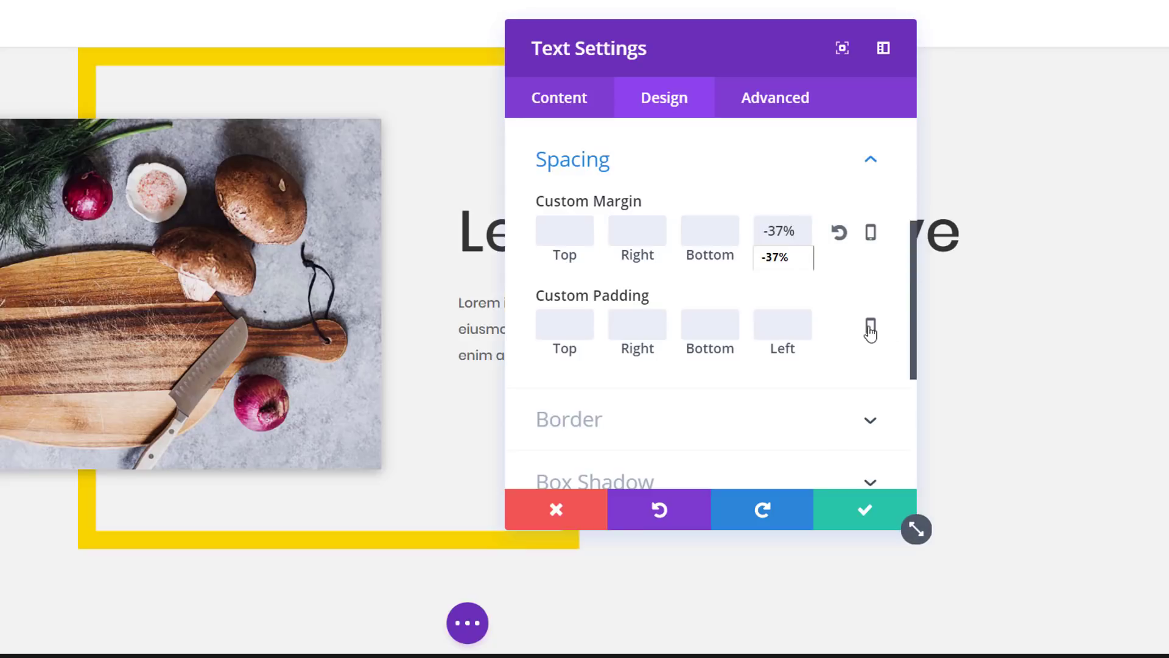
{"action": "left_click", "coordinate": [898, 286]}
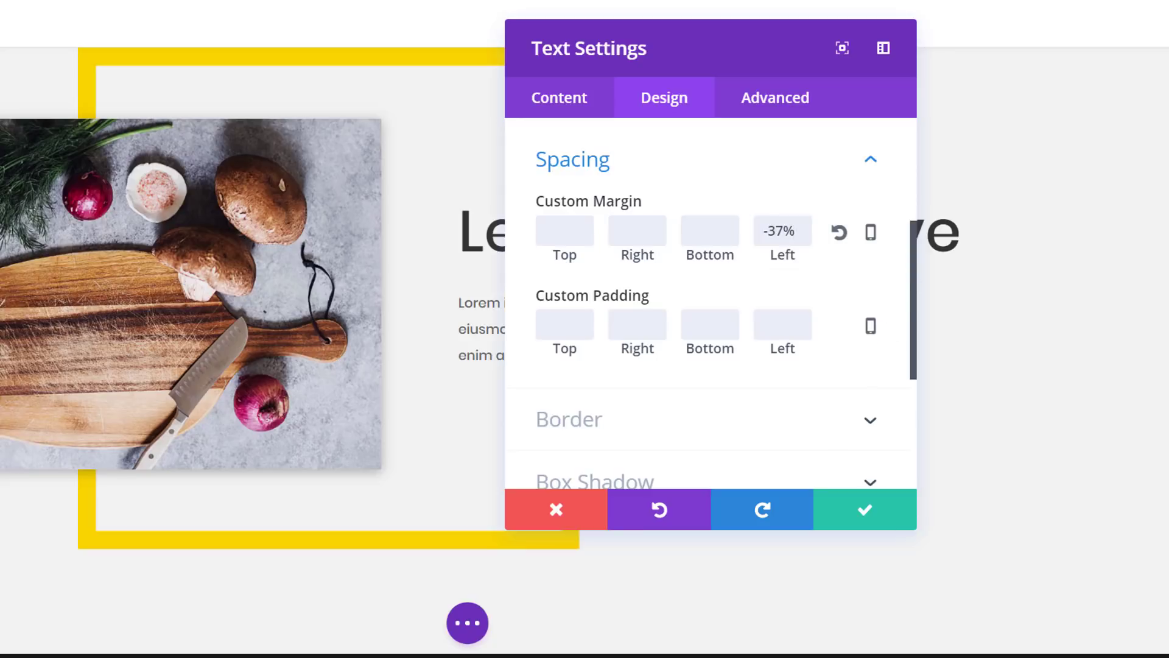
{"action": "left_click", "coordinate": [893, 522]}
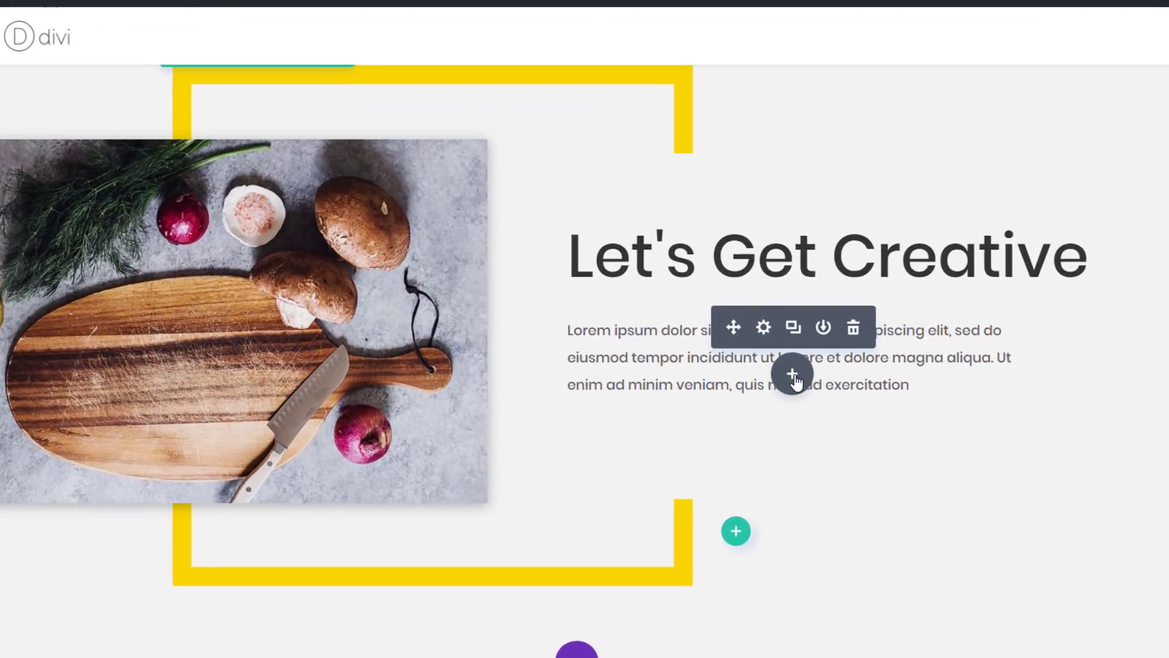
Insert a Button module below the paragraph with the text "learn more" and set its button alignment to left.
{"action": "left_click", "coordinate": [748, 364]}
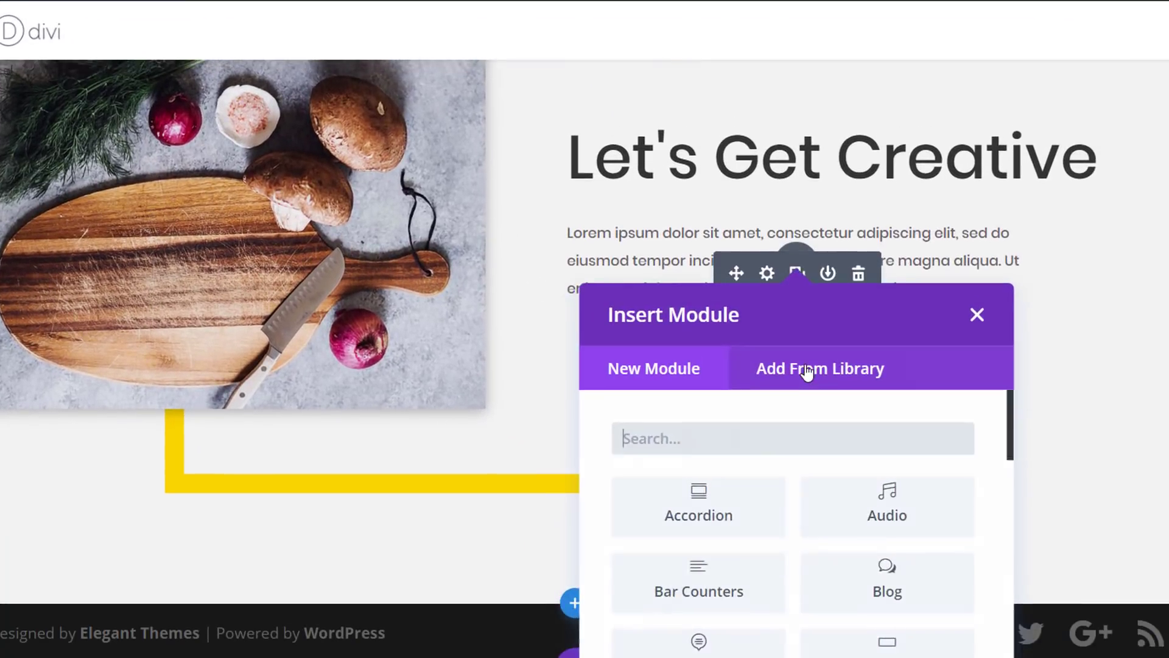
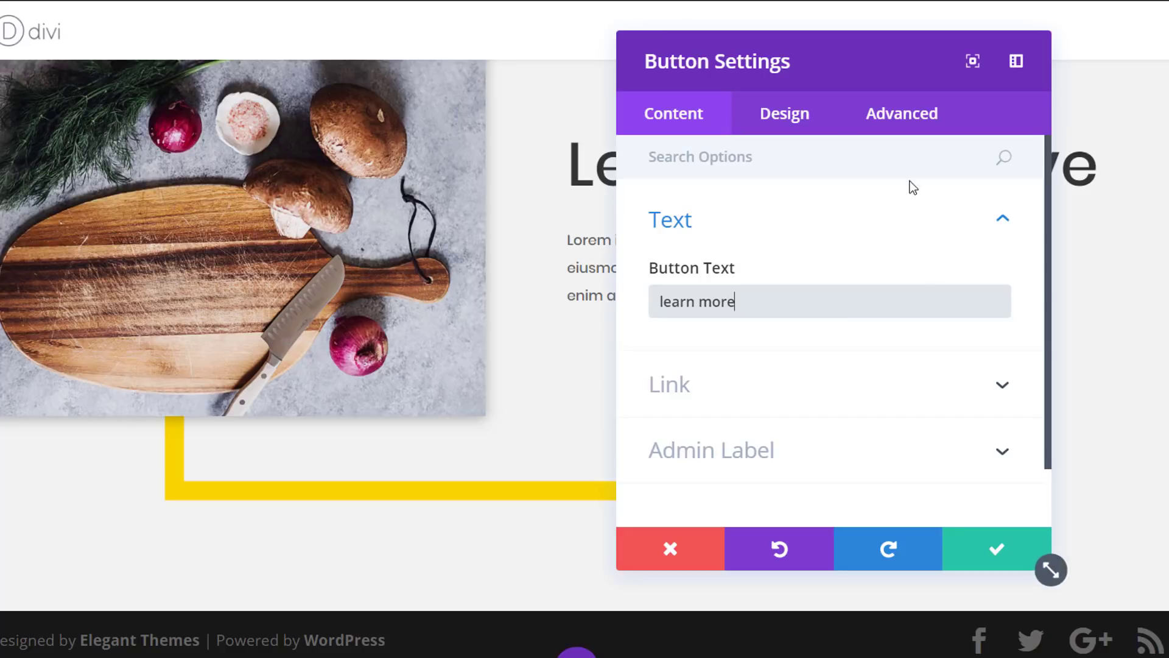
{"action": "left_click", "coordinate": [815, 113]}
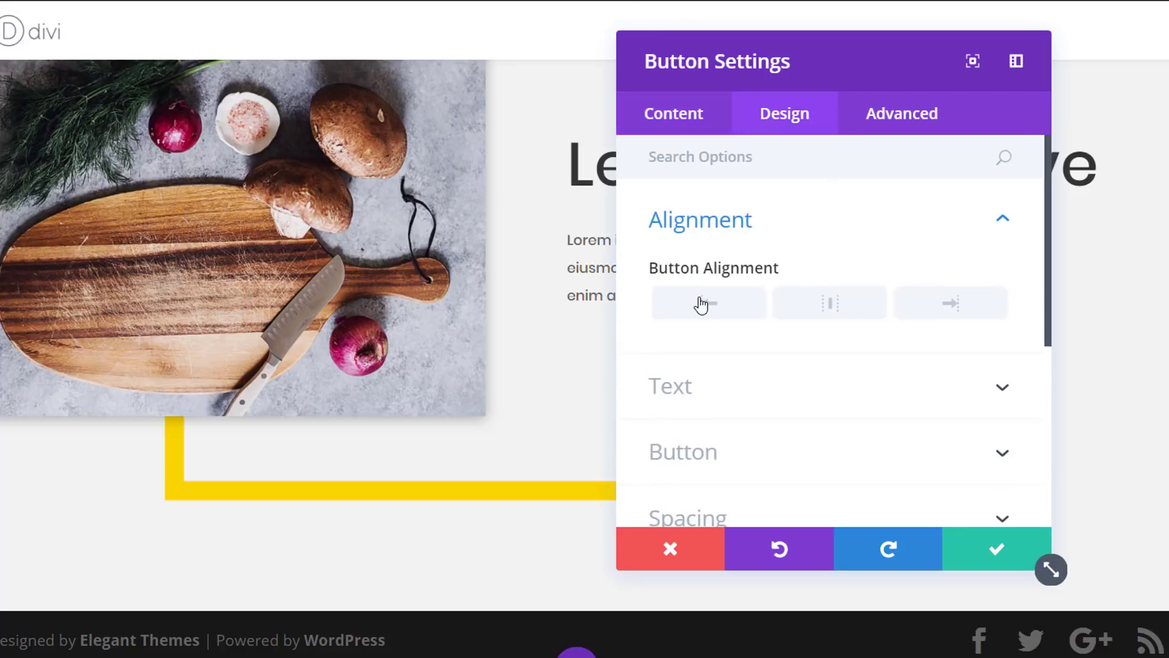
{"action": "left_click", "coordinate": [704, 312]}
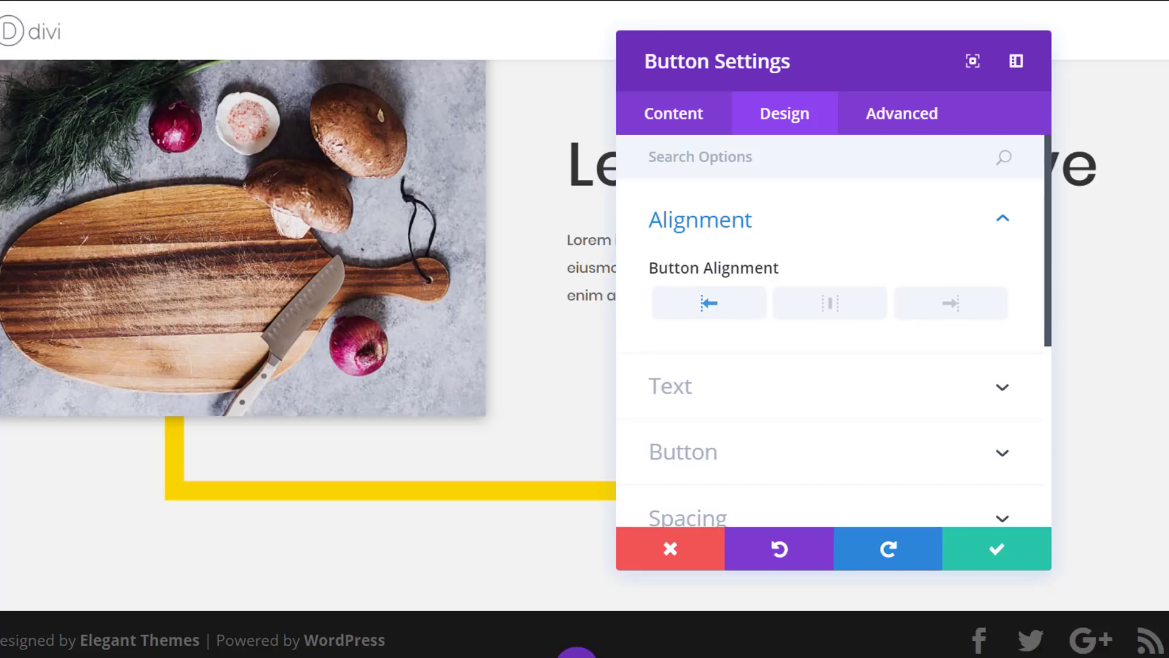
Enable custom styles for the button, with a text size of 14px and white (#ffffff) text.
{"action": "left_click", "coordinate": [895, 450]}
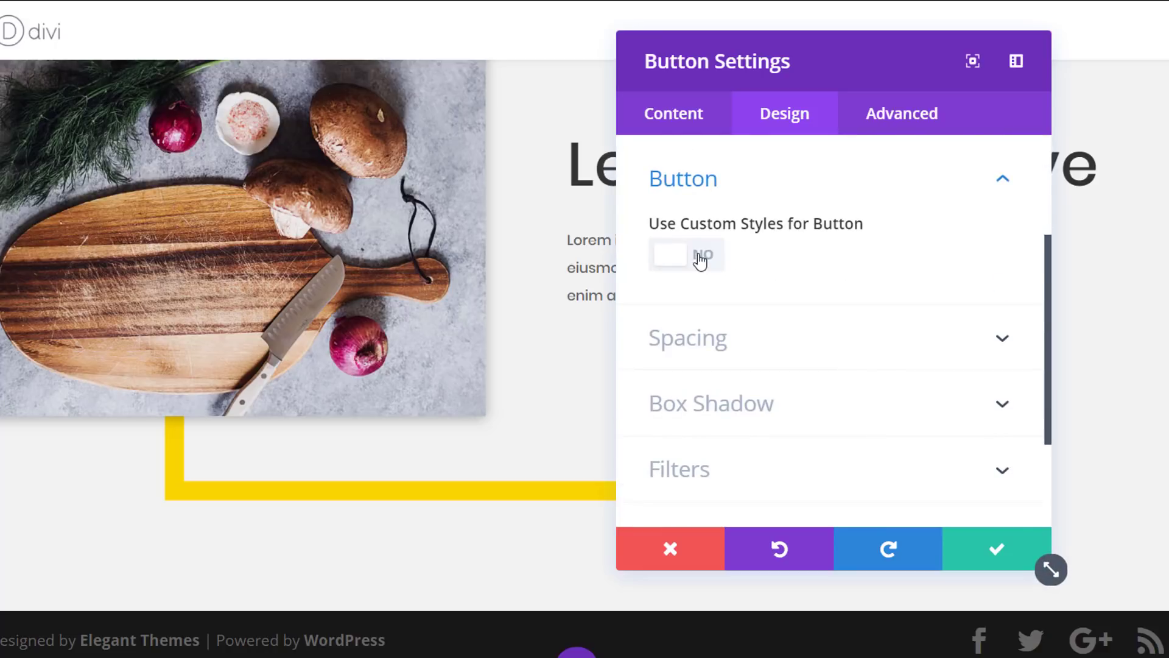
{"action": "left_click", "coordinate": [700, 261]}
{"action": "scroll", "coordinate": [865, 261], "scroll_direction": "down", "scroll_amount": 2}
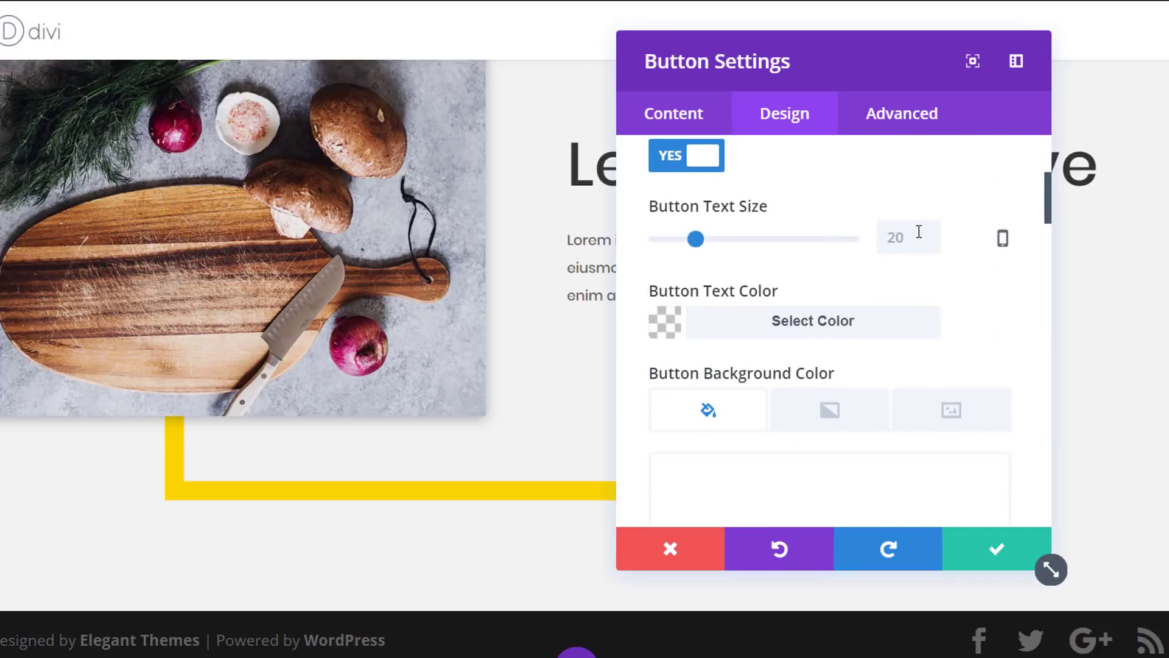
{"action": "left_click_drag", "start_coordinate": [695, 239], "coordinate": [689, 242]}
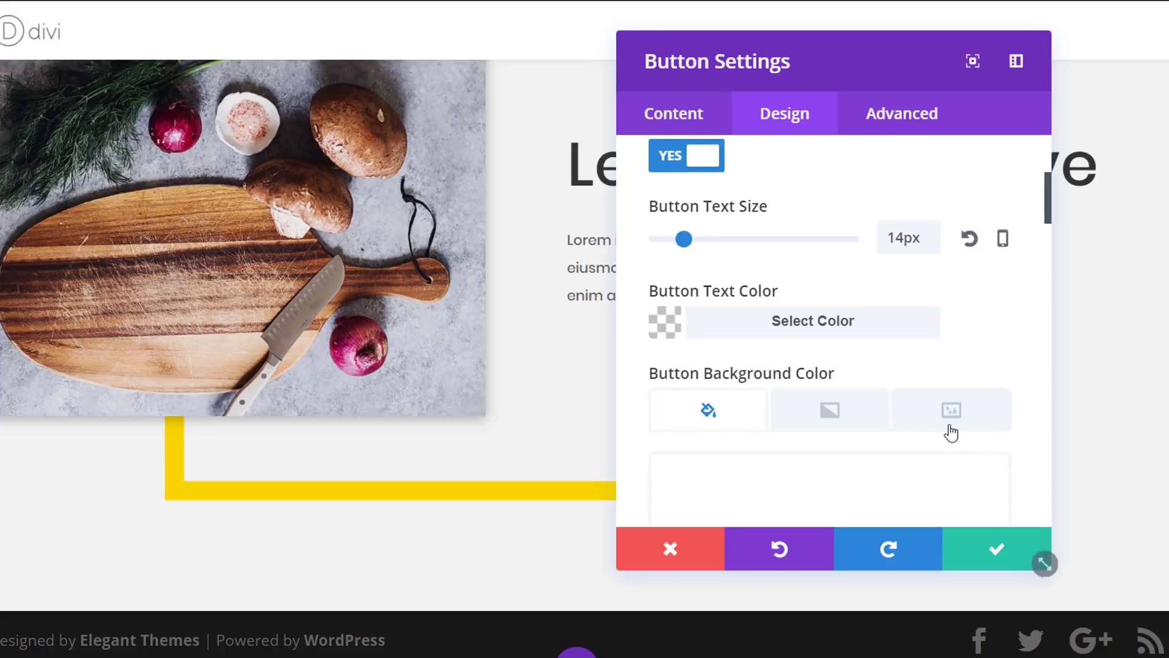
{"action": "left_click", "coordinate": [798, 324]}
{"action": "scroll", "coordinate": [728, 423], "scroll_direction": "down", "scroll_amount": 3}
{"action": "left_click", "coordinate": [720, 361]}
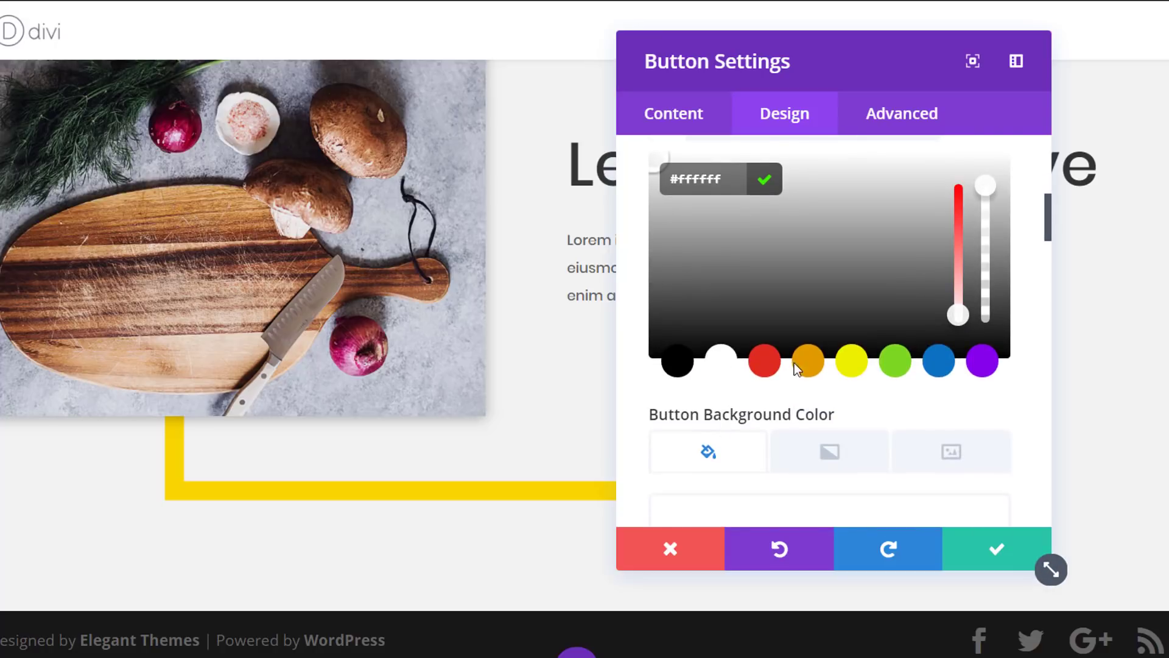
Give the button a black background and set its border width to 0px.
{"action": "scroll", "coordinate": [1021, 417], "scroll_direction": "down", "scroll_amount": 5}
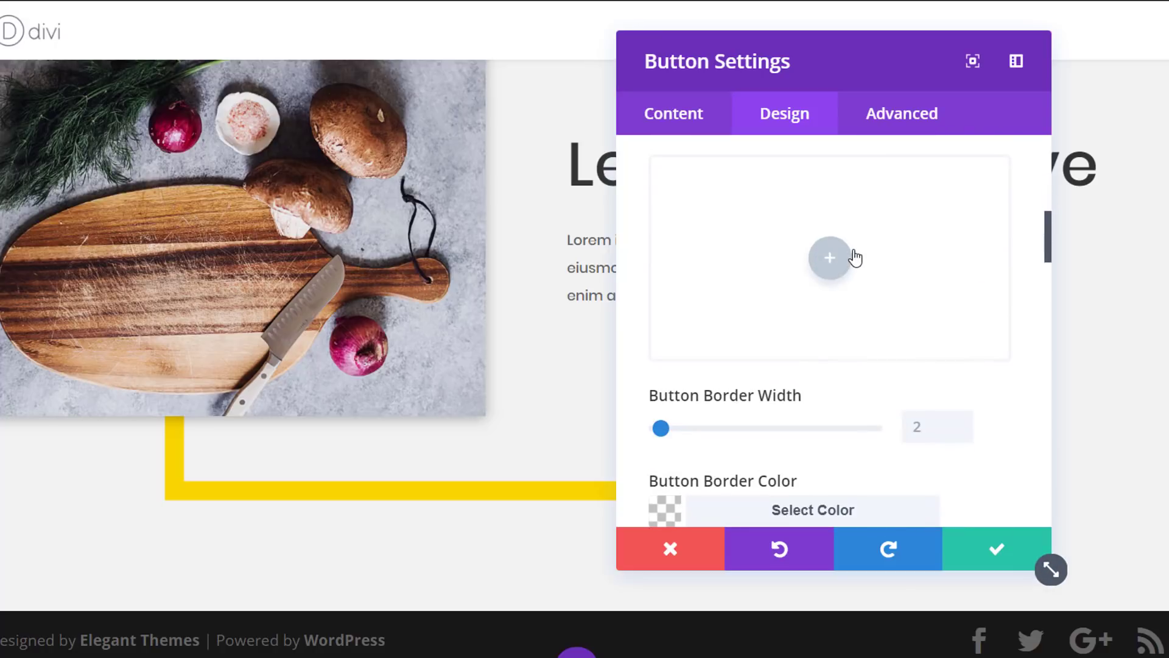
{"action": "left_click", "coordinate": [829, 258]}
{"action": "left_click", "coordinate": [683, 369]}
{"action": "scroll", "coordinate": [931, 332], "scroll_direction": "down", "scroll_amount": 4}
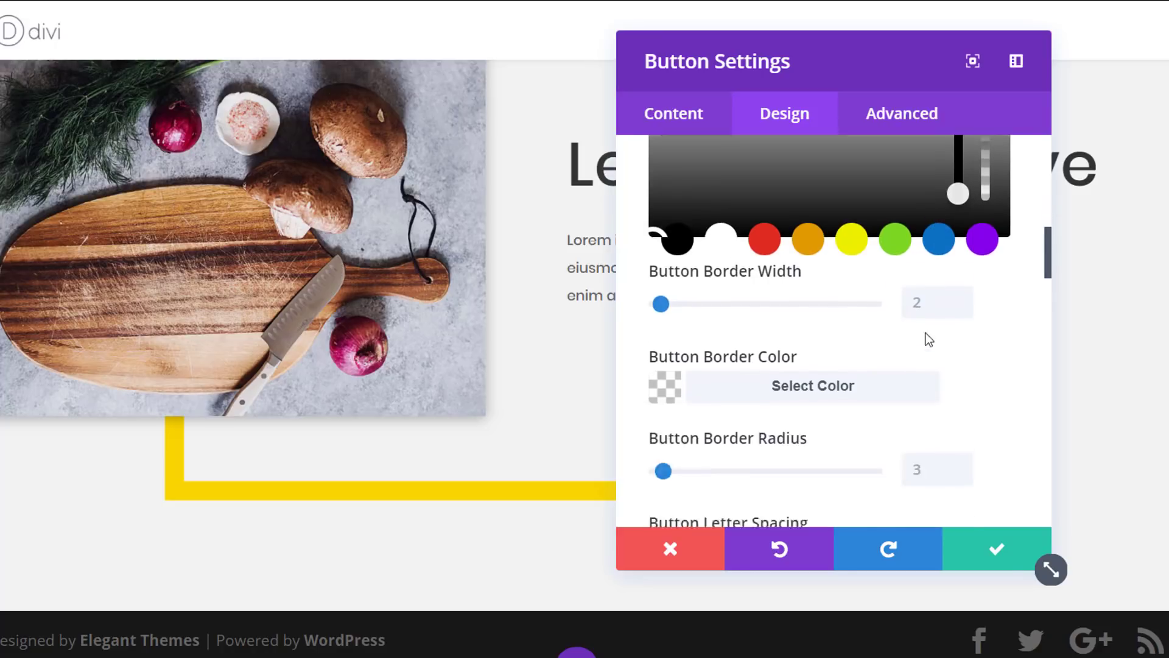
{"action": "left_click_drag", "start_coordinate": [663, 233], "coordinate": [637, 232]}
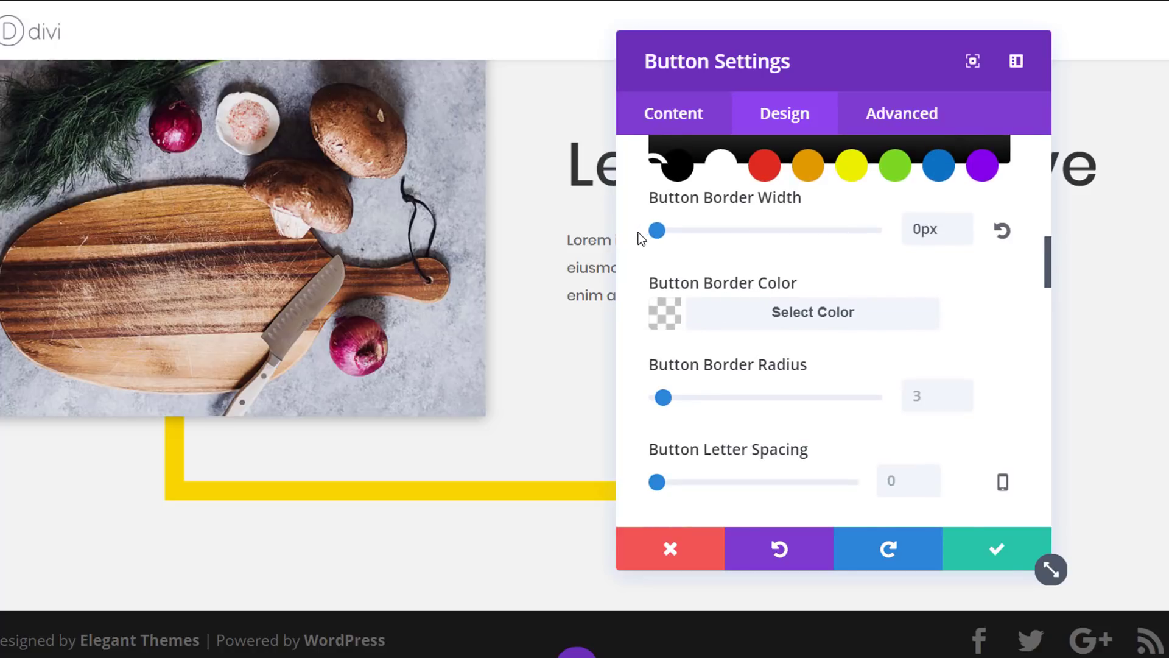
Set the button's letter spacing to 1px and its font to Poppins.
{"action": "scroll", "coordinate": [719, 352], "scroll_direction": "down", "scroll_amount": 2}
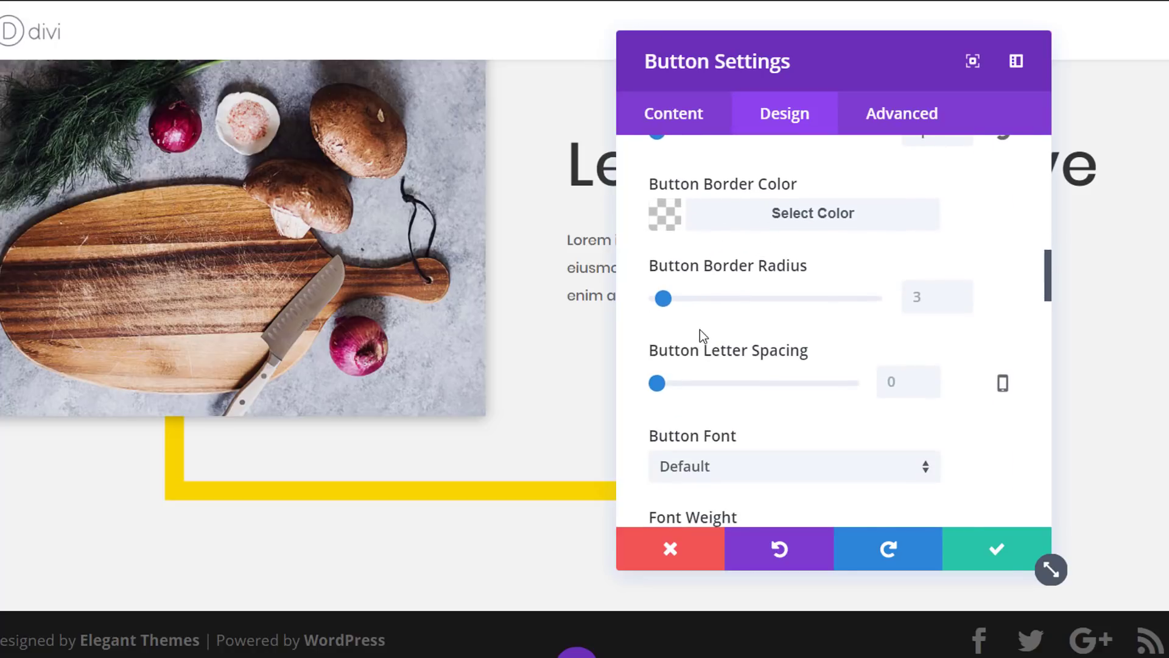
{"action": "left_click_drag", "start_coordinate": [657, 384], "coordinate": [661, 384]}
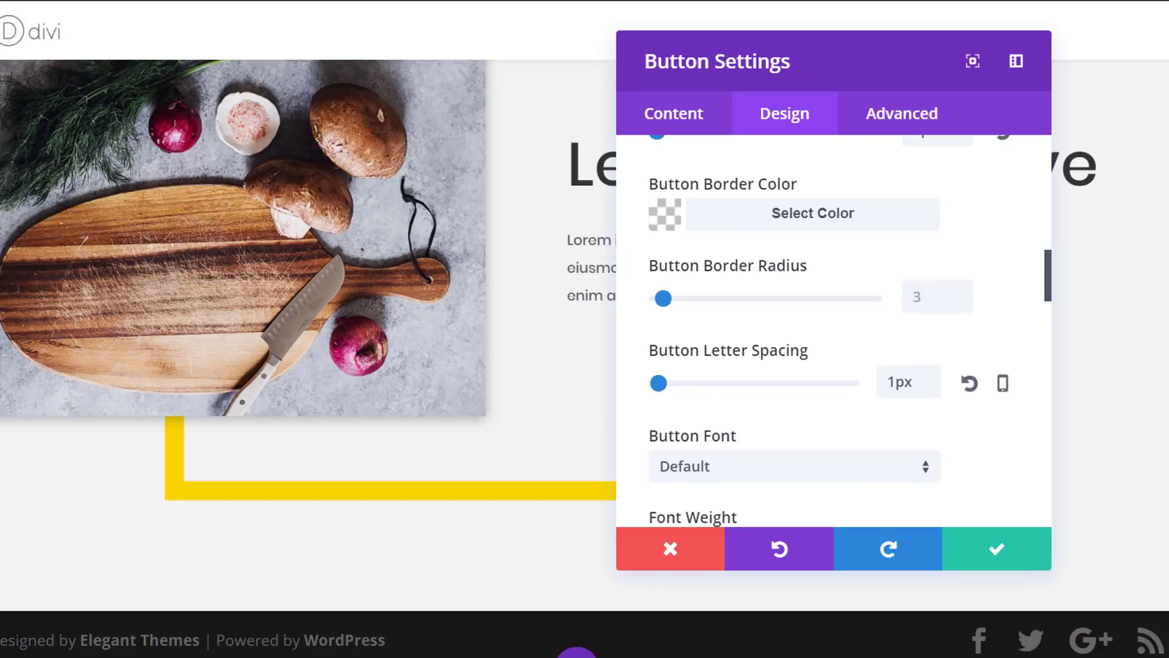
{"action": "scroll", "coordinate": [817, 407], "scroll_direction": "down", "scroll_amount": 4}
{"action": "left_click", "coordinate": [815, 278]}
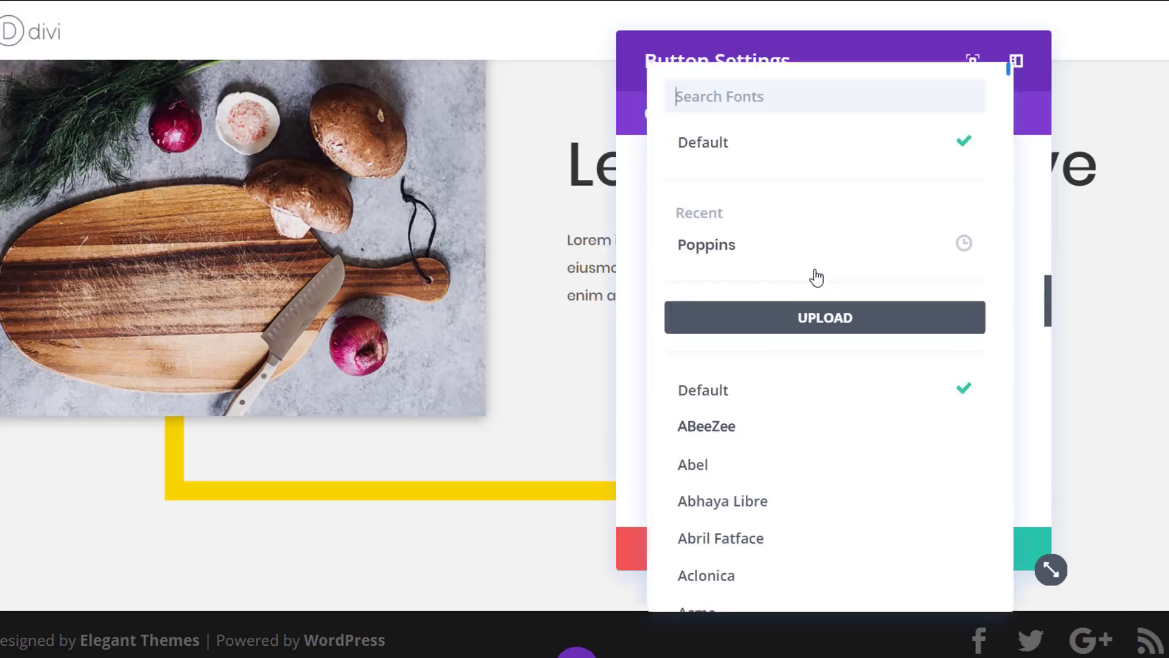
{"action": "type", "text": "pop"}
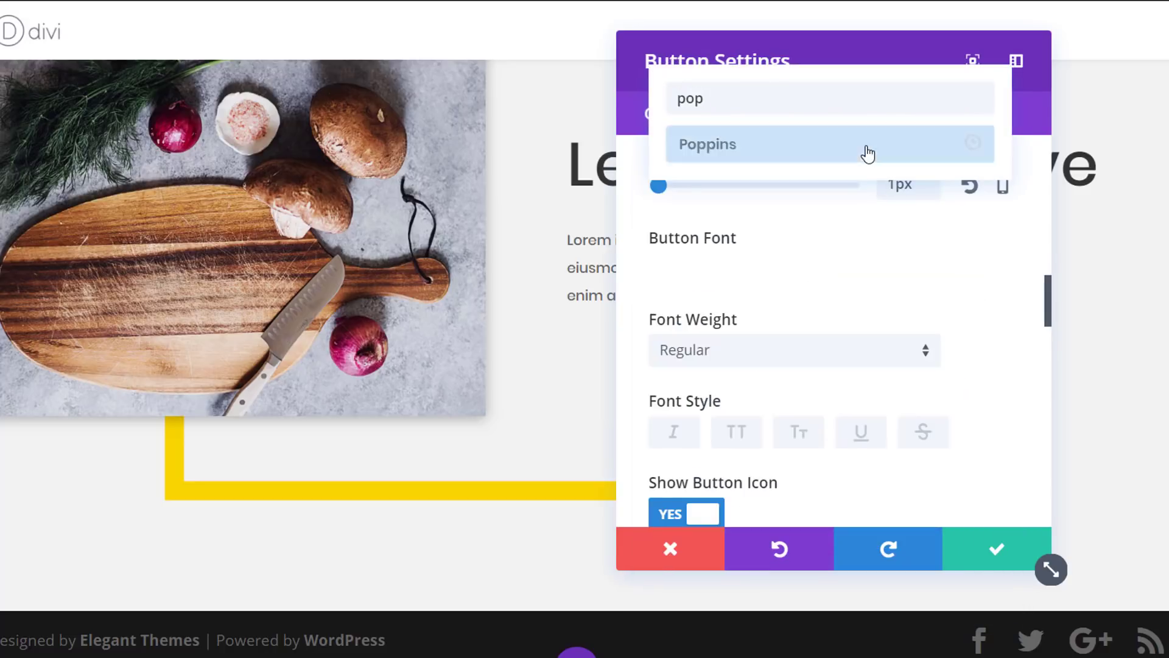
{"action": "left_click", "coordinate": [868, 155]}
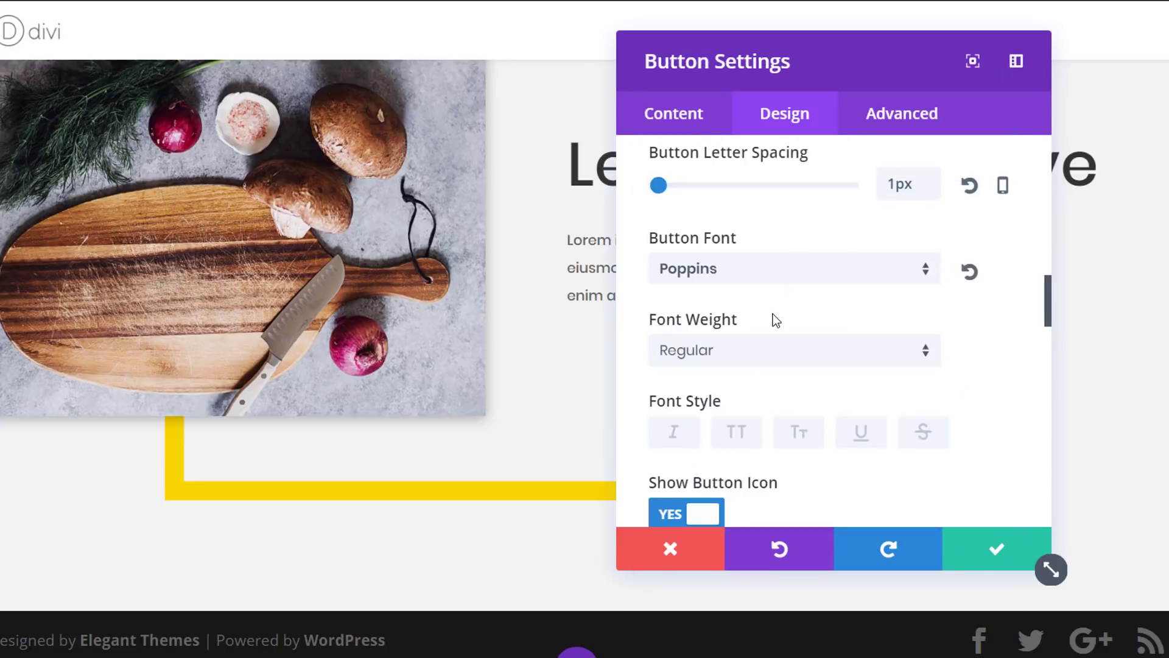
Set the button's font weight to Semi Bold and its font style to uppercase.
{"action": "left_click", "coordinate": [781, 361]}
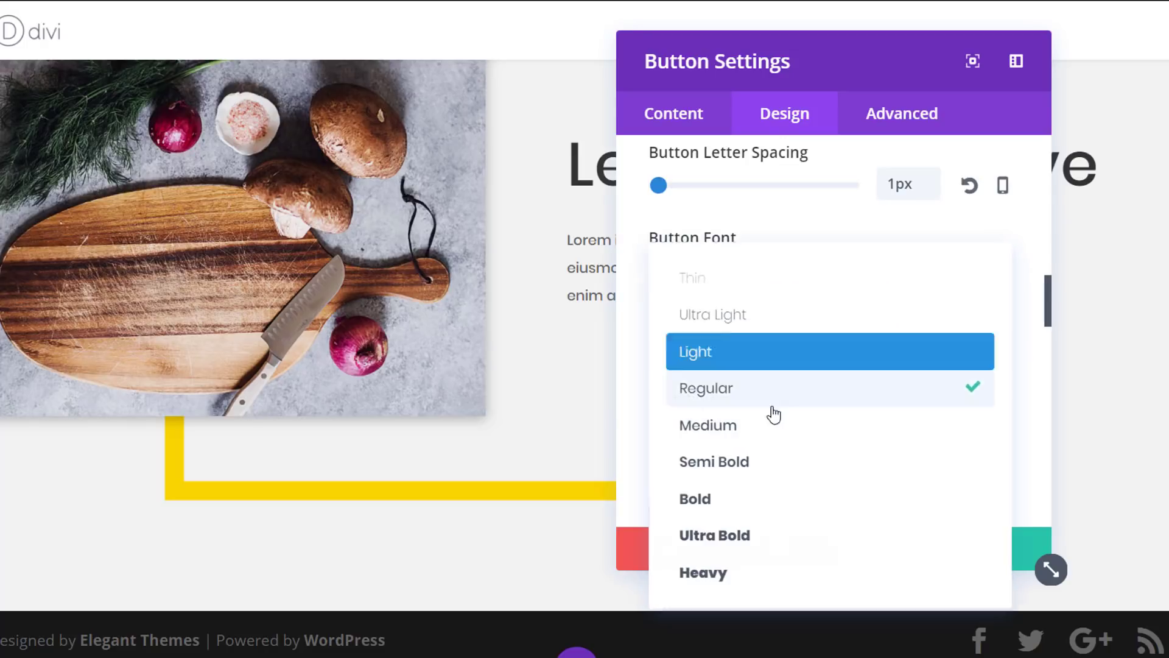
{"action": "left_click", "coordinate": [771, 465]}
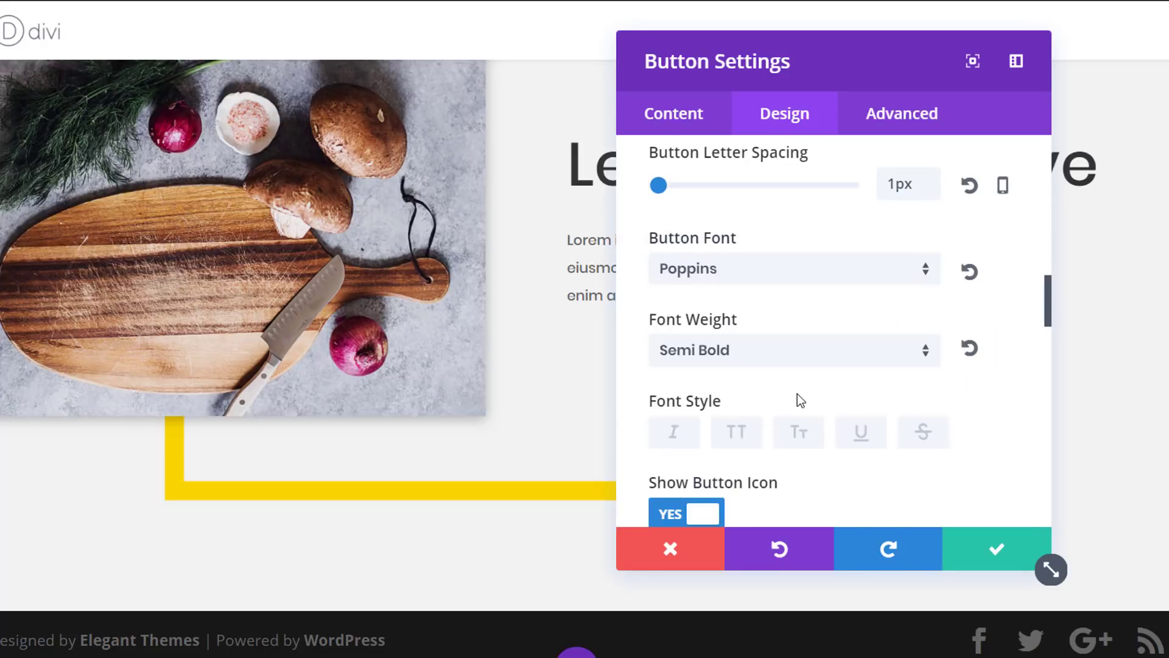
{"action": "scroll", "coordinate": [818, 311], "scroll_direction": "down", "scroll_amount": 2}
{"action": "left_click", "coordinate": [739, 333]}
{"action": "left_click_drag", "start_coordinate": [812, 53], "coordinate": [400, 81]}
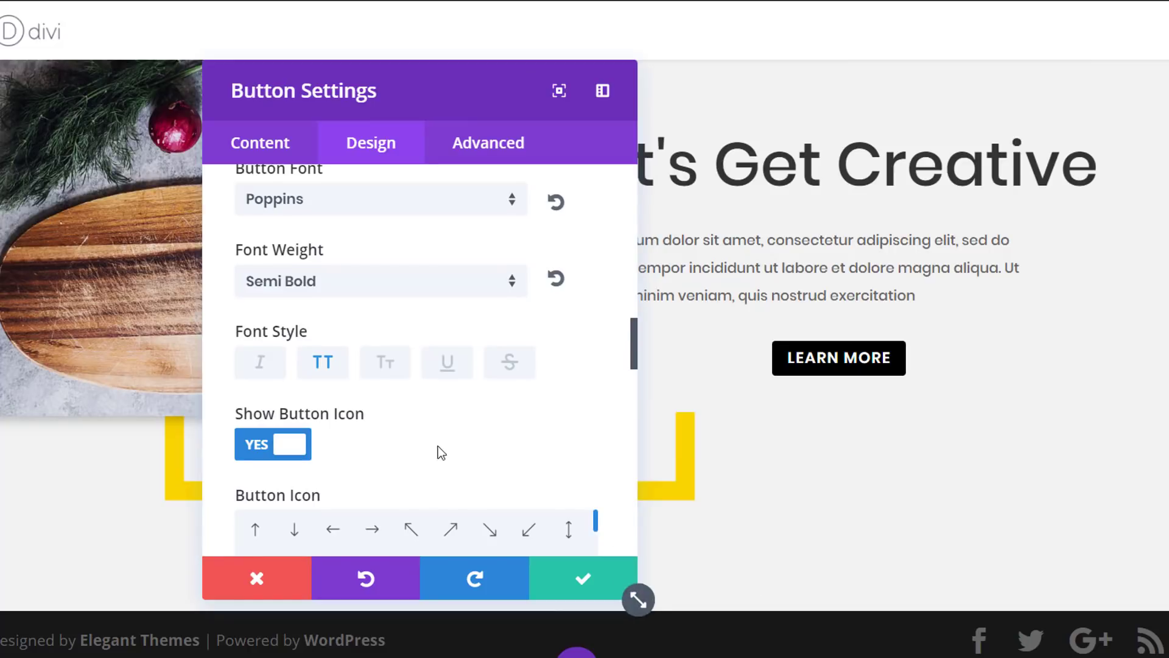
Set the button's left custom margin to -37% and move the settings window clear of the button.
{"action": "scroll", "coordinate": [426, 444], "scroll_direction": "down", "scroll_amount": 5}
{"action": "scroll", "coordinate": [616, 449], "scroll_direction": "down", "scroll_amount": 15}
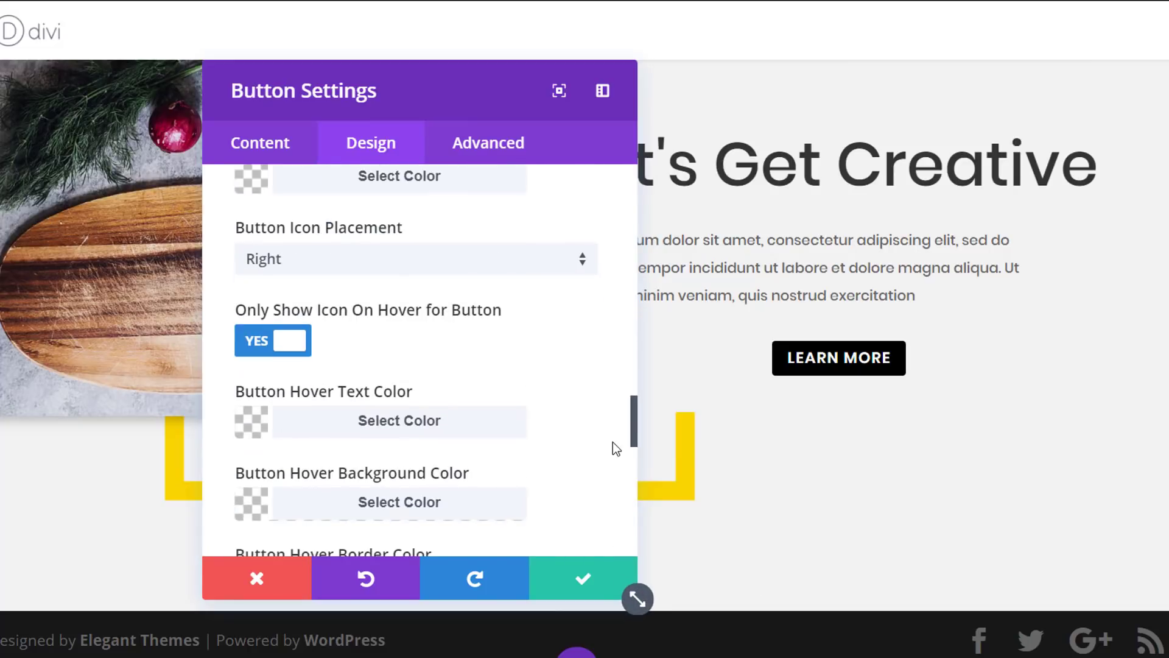
{"action": "left_click", "coordinate": [445, 359]}
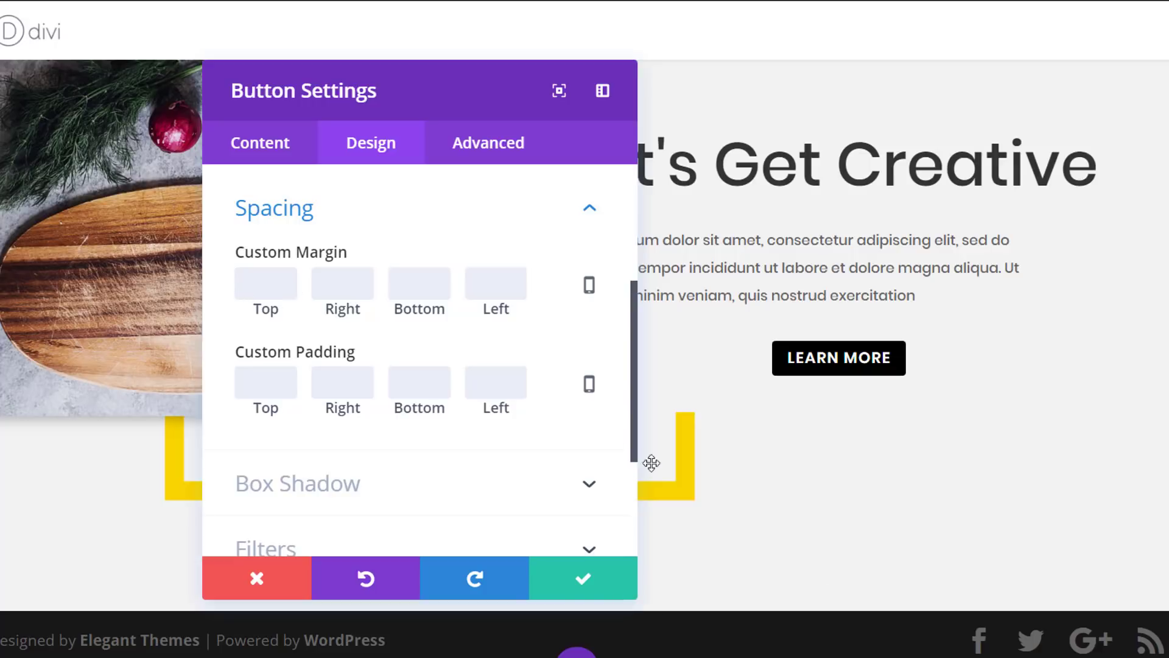
{"action": "type", "text": "-37%"}
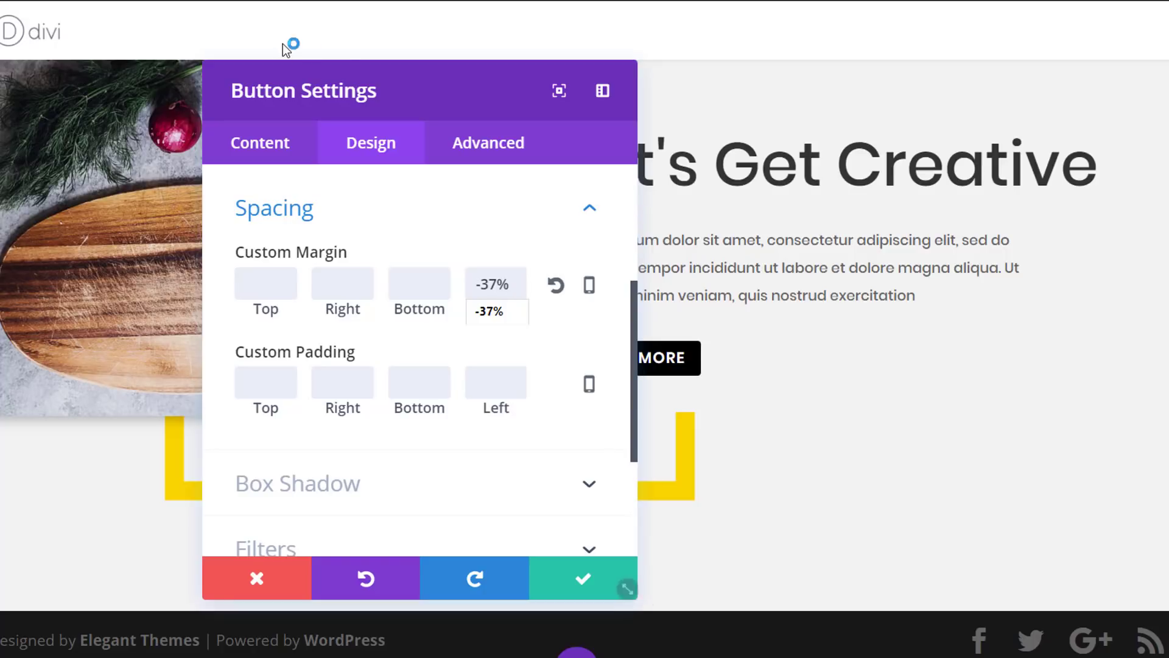
{"action": "left_click_drag", "start_coordinate": [349, 78], "coordinate": [192, 42]}
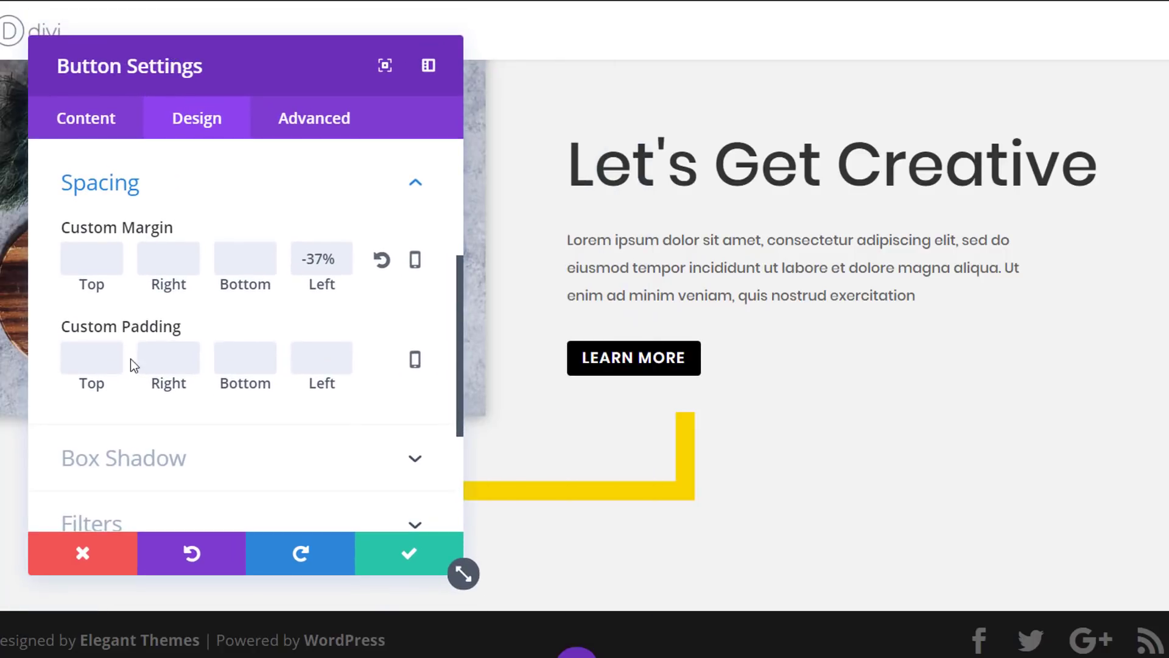
Set the button's custom padding to 12px top and bottom and 24px right and left, and save the module.
{"action": "type", "text": "12"}
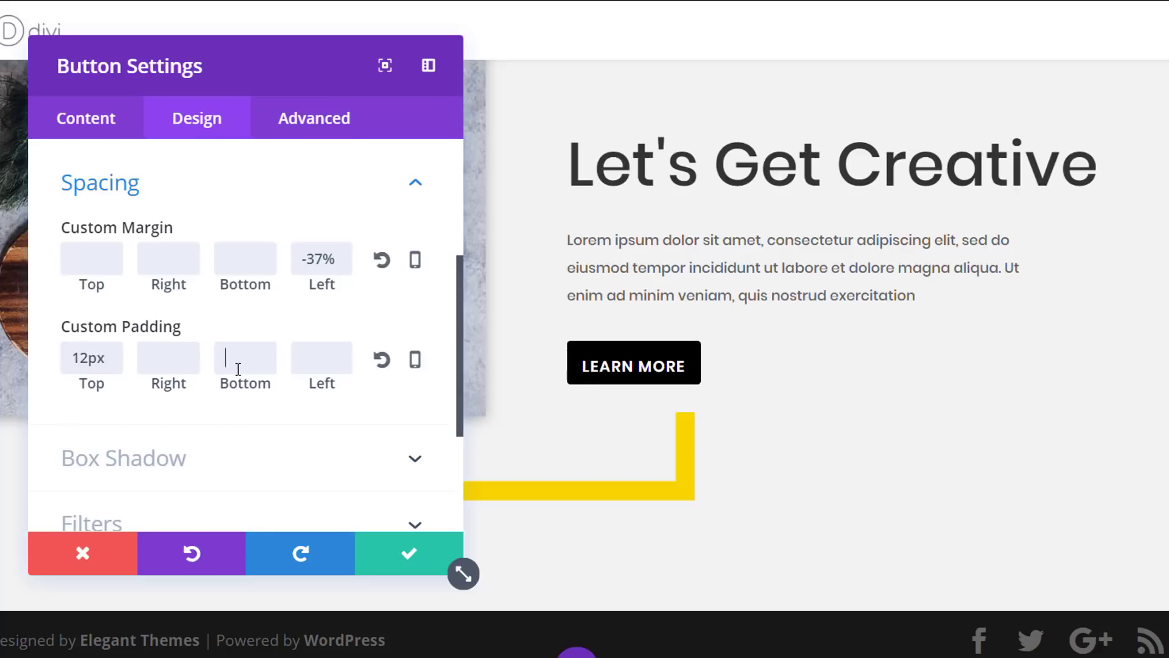
{"action": "type", "text": "12"}
{"action": "left_click", "coordinate": [155, 362]}
{"action": "type", "text": "24"}
{"action": "left_click", "coordinate": [352, 365]}
{"action": "type", "text": "24"}
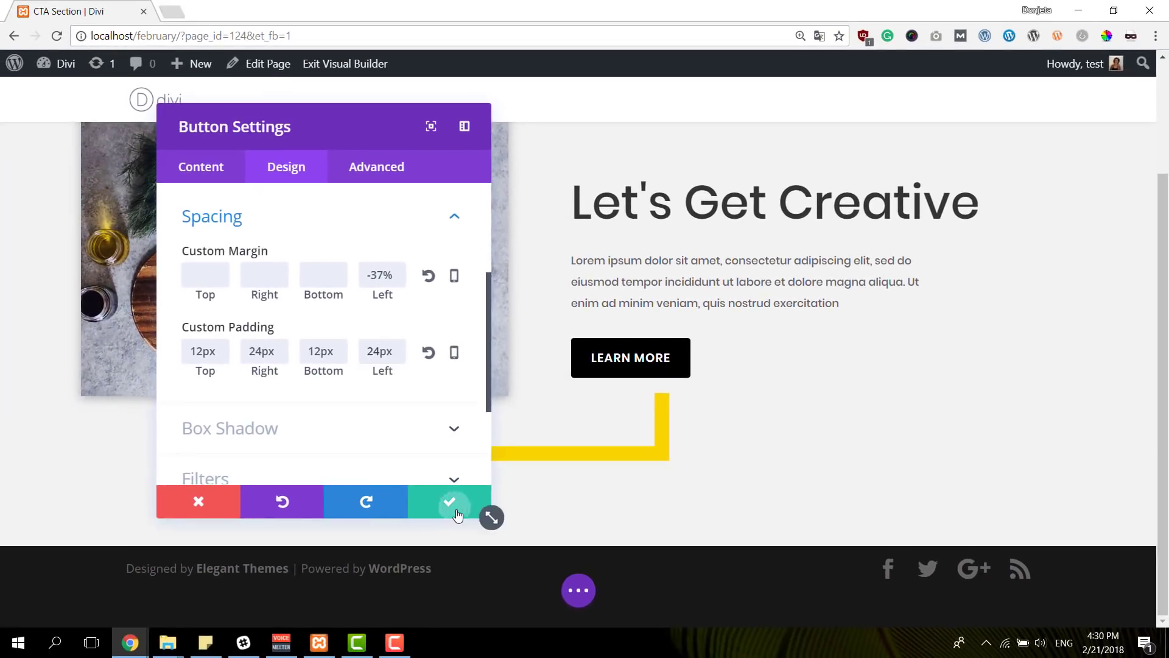
{"action": "left_click", "coordinate": [426, 558]}
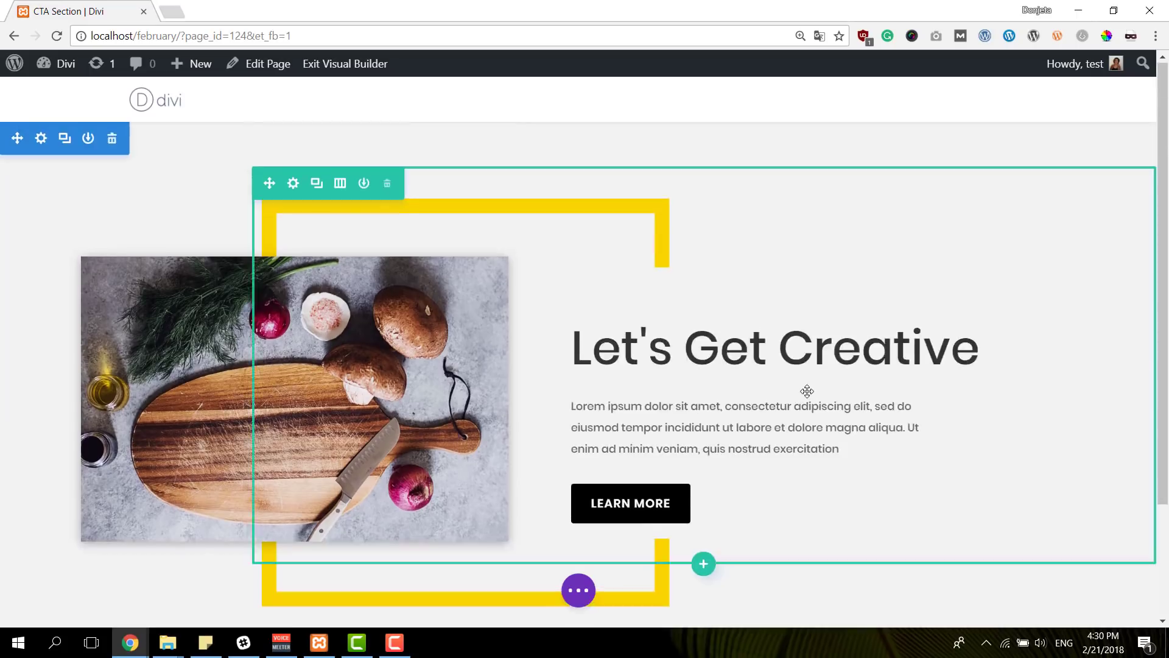
Duplicate the row containing the yellow frame, photo, heading, paragraph and button.
{"action": "scroll", "coordinate": [807, 391], "scroll_direction": "up", "scroll_amount": 1}
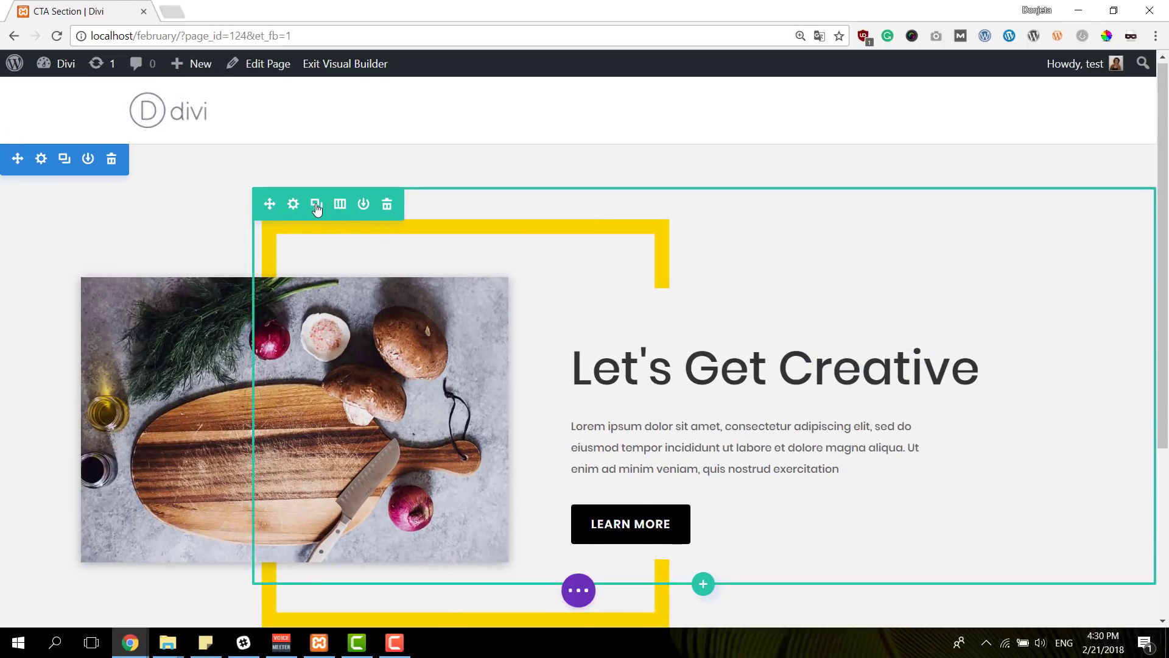
{"action": "left_click", "coordinate": [317, 208]}
{"action": "scroll", "coordinate": [316, 208], "scroll_direction": "down", "scroll_amount": 6}
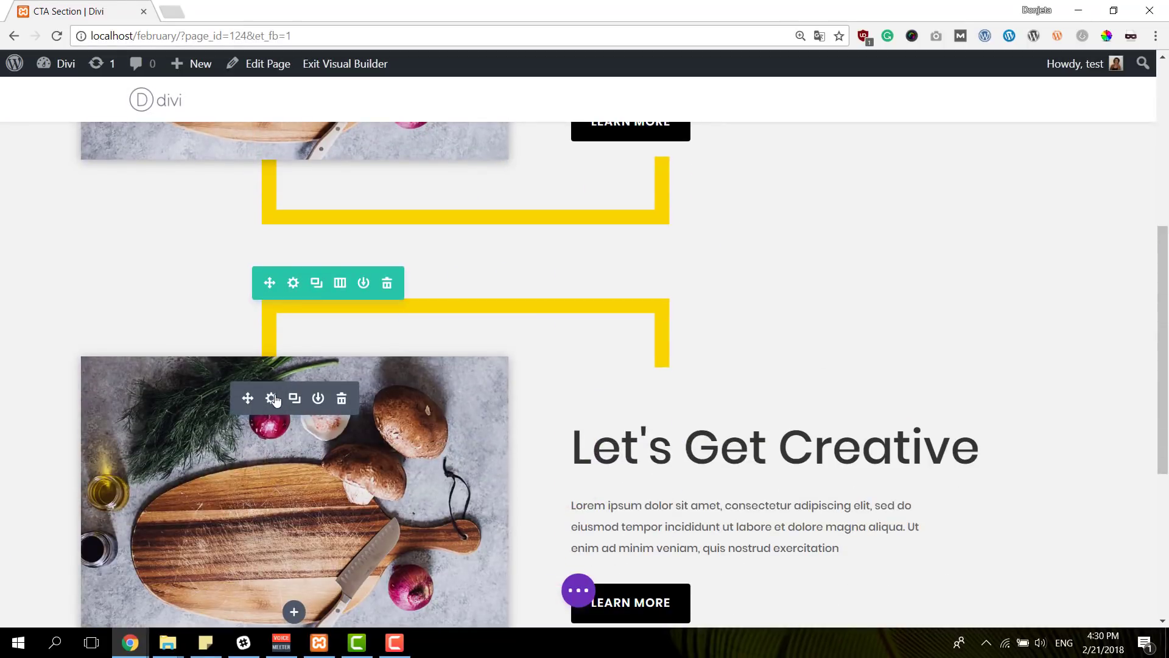
Replace the cutting board photo in the duplicated row with the baking ingredients and rolling pin photo, and save the module.
{"action": "left_click", "coordinate": [272, 398]}
{"action": "left_click", "coordinate": [421, 309]}
{"action": "scroll", "coordinate": [533, 327], "scroll_direction": "down", "scroll_amount": 1}
{"action": "left_click", "coordinate": [422, 335]}
{"action": "left_click", "coordinate": [1063, 536]}
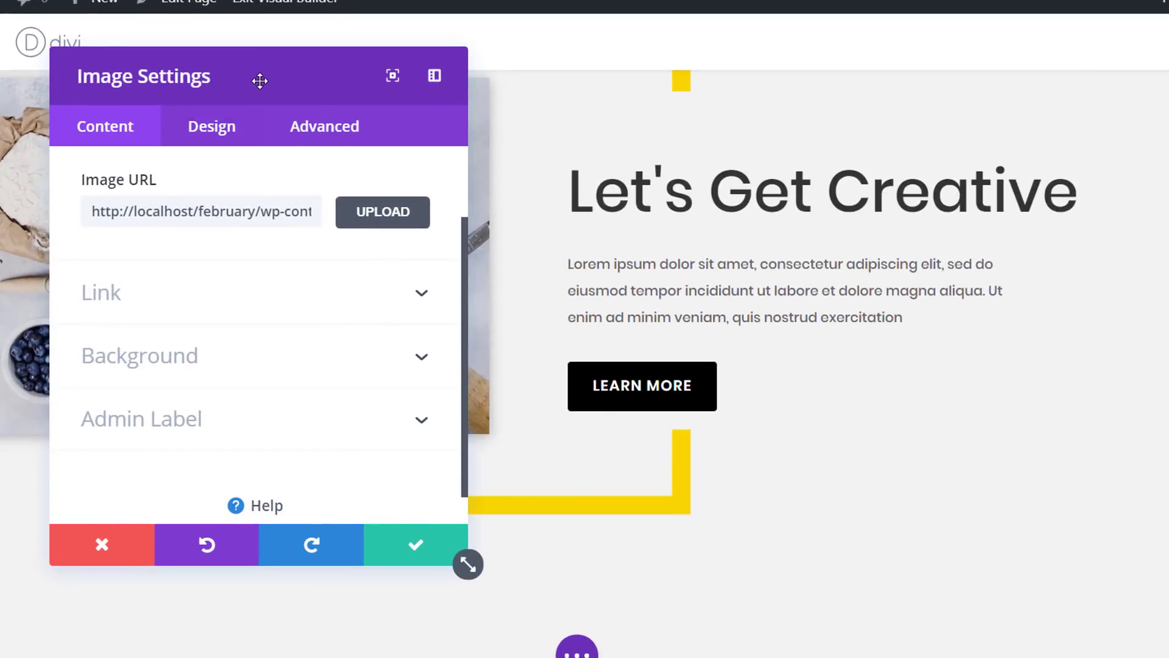
{"action": "left_click_drag", "start_coordinate": [259, 83], "coordinate": [1049, 175]}
{"action": "left_click", "coordinate": [1123, 595]}
Set the background color of the frame image in the duplicated row to #00dbd7 and save the module.
{"action": "scroll", "coordinate": [262, 304], "scroll_direction": "up", "scroll_amount": 3}
{"action": "left_click", "coordinate": [406, 236]}
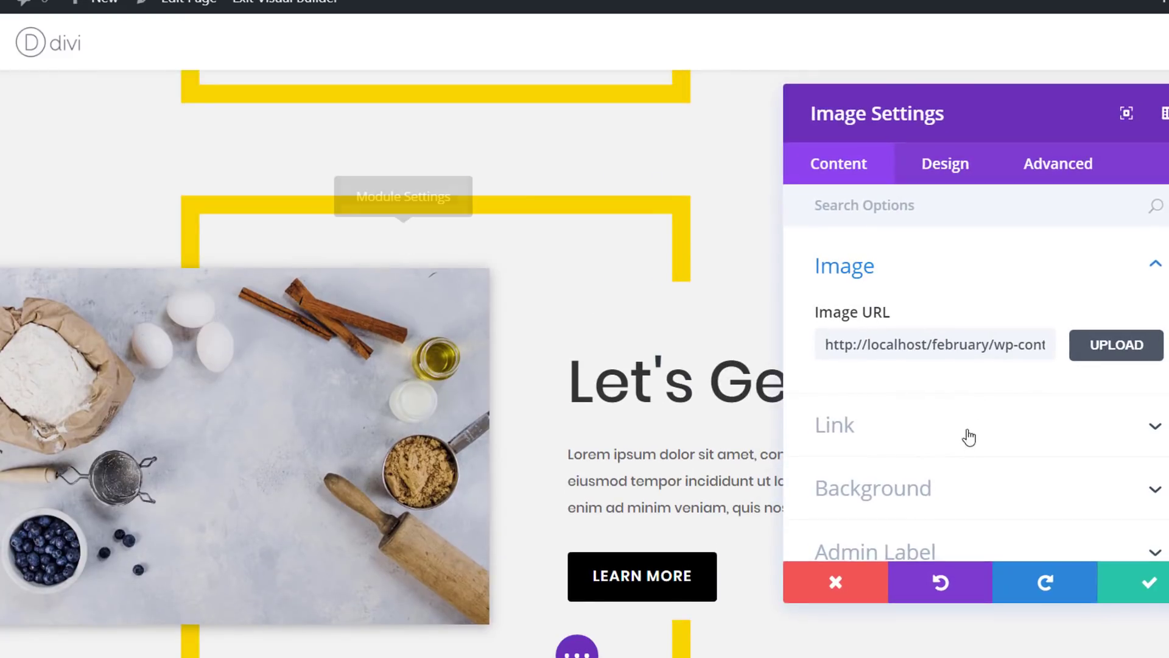
{"action": "left_click", "coordinate": [960, 495]}
{"action": "left_click", "coordinate": [928, 425]}
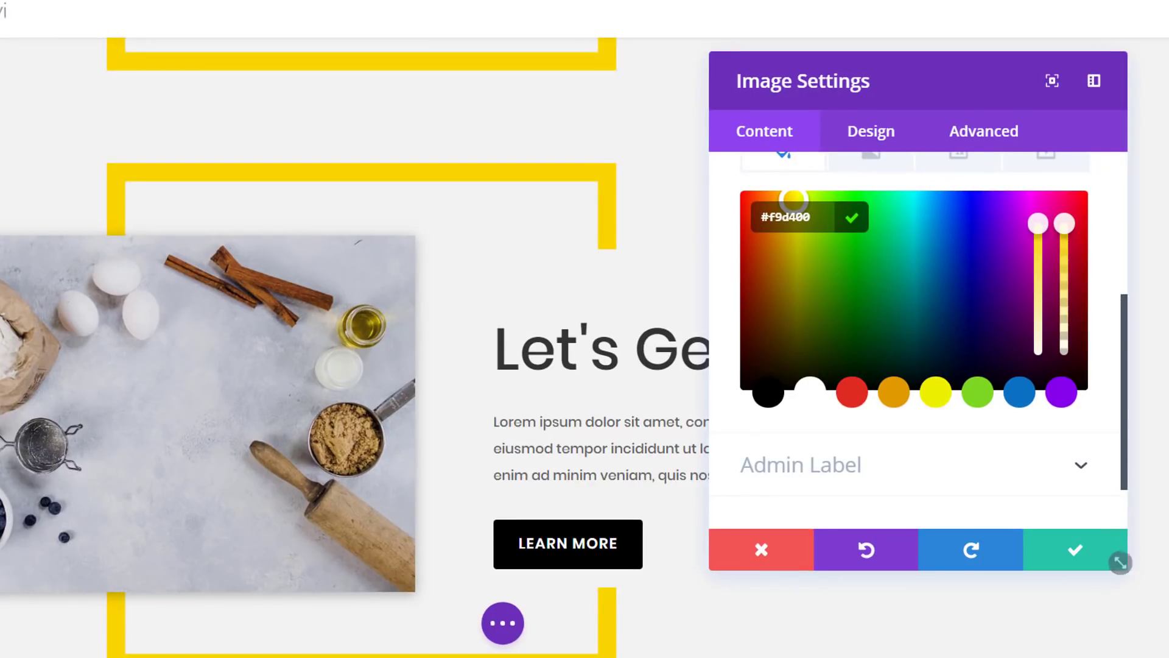
{"action": "left_click", "coordinate": [843, 220]}
{"action": "left_click", "coordinate": [825, 235]}
{"action": "left_click", "coordinate": [816, 220]}
{"action": "key", "text": "ctrl+a"}
{"action": "type", "text": "#00dbd7"}
{"action": "left_click", "coordinate": [1060, 563]}
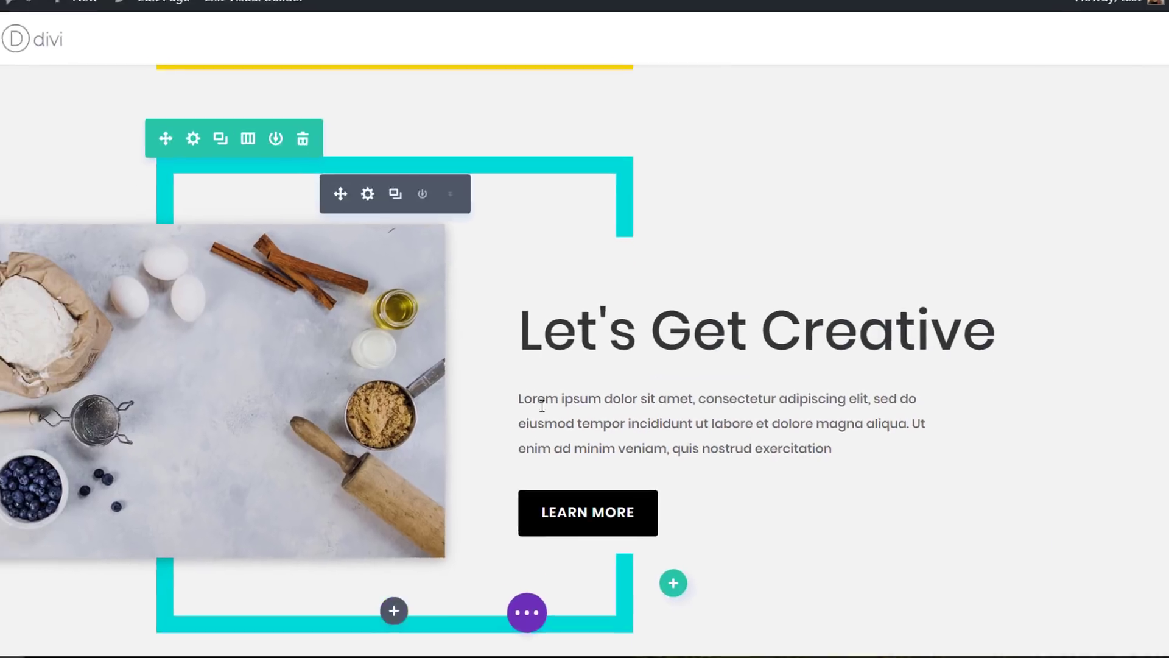
Add a single-column row below the turquoise-framed row without inserting a module in it.
{"action": "scroll", "coordinate": [585, 409], "scroll_direction": "up", "scroll_amount": 5}
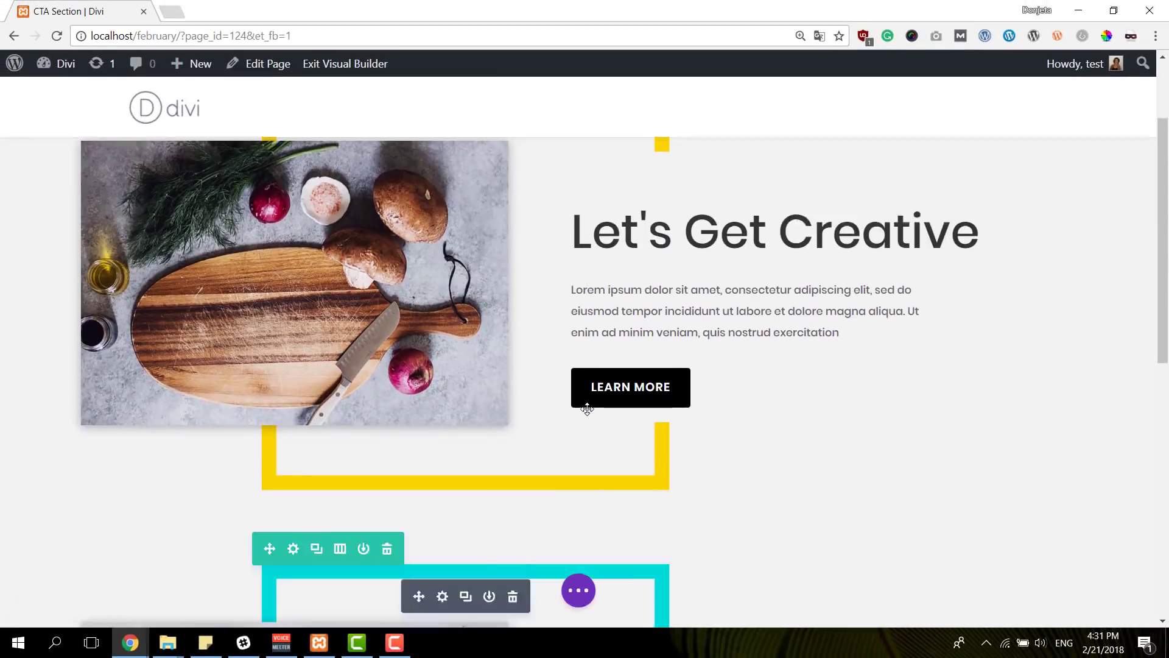
{"action": "scroll", "coordinate": [587, 409], "scroll_direction": "down", "scroll_amount": 8}
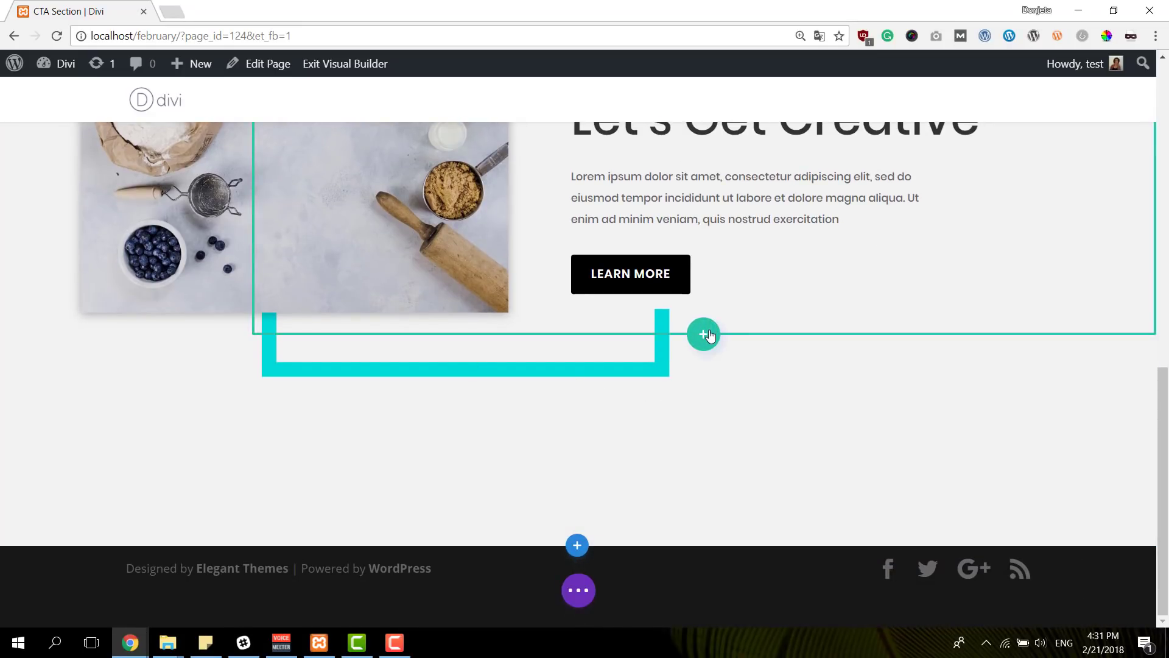
{"action": "left_click", "coordinate": [704, 335]}
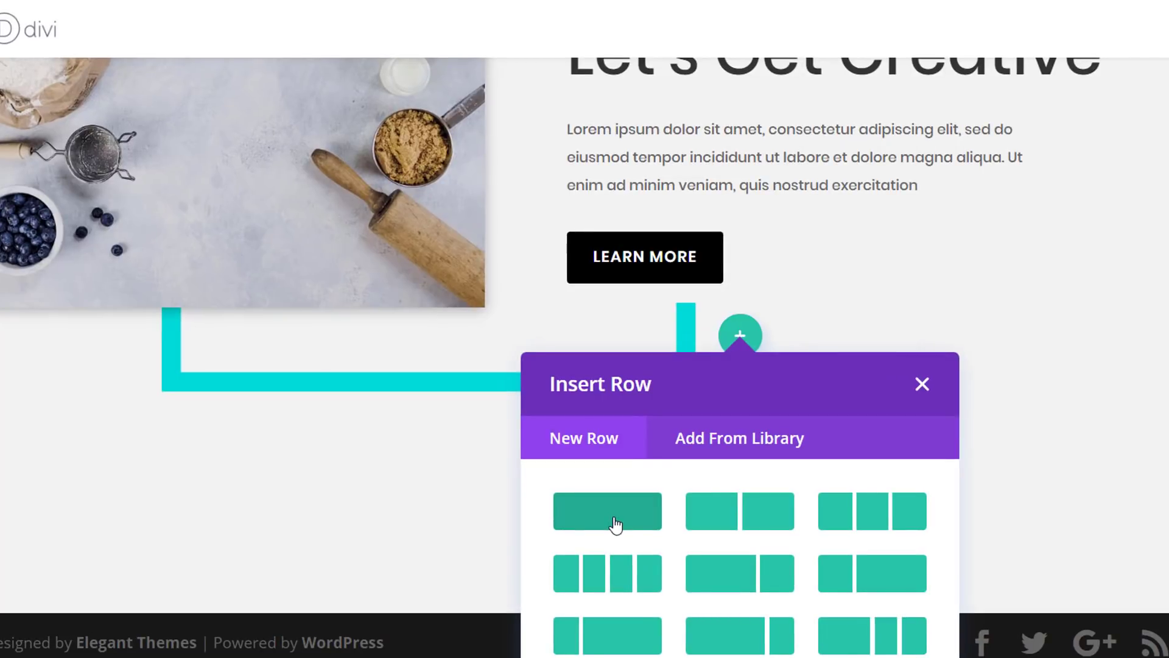
{"action": "left_click", "coordinate": [626, 510]}
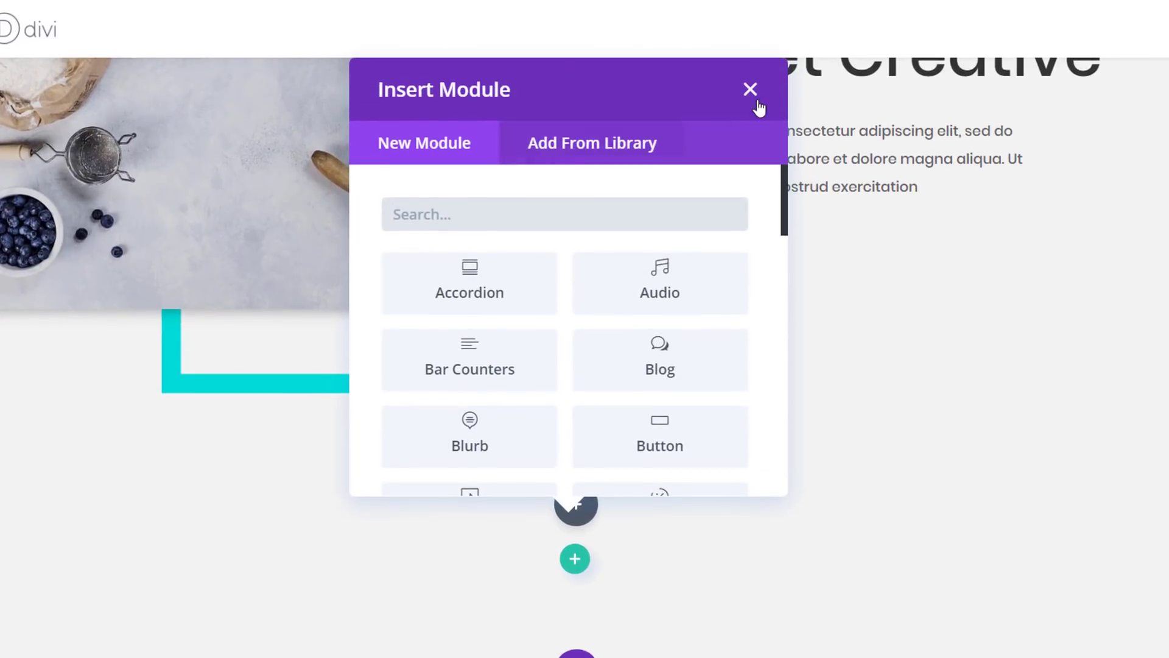
{"action": "left_click", "coordinate": [753, 96]}
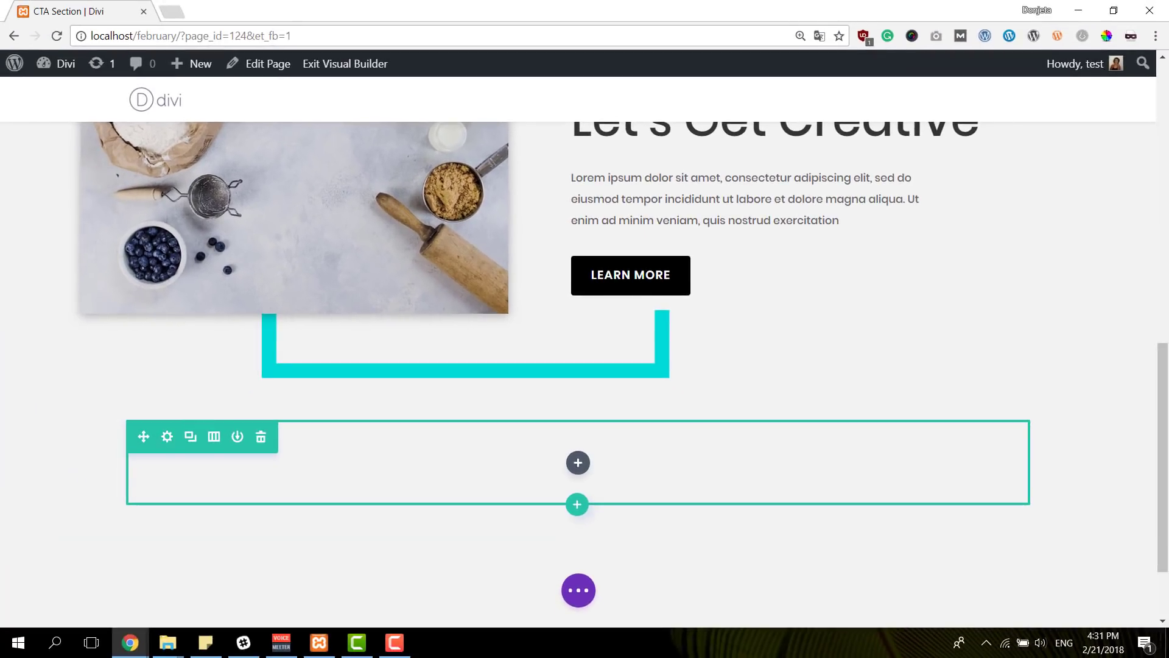
Open the background settings of the new row and switch the page preview to tablet view.
{"action": "left_click", "coordinate": [168, 438]}
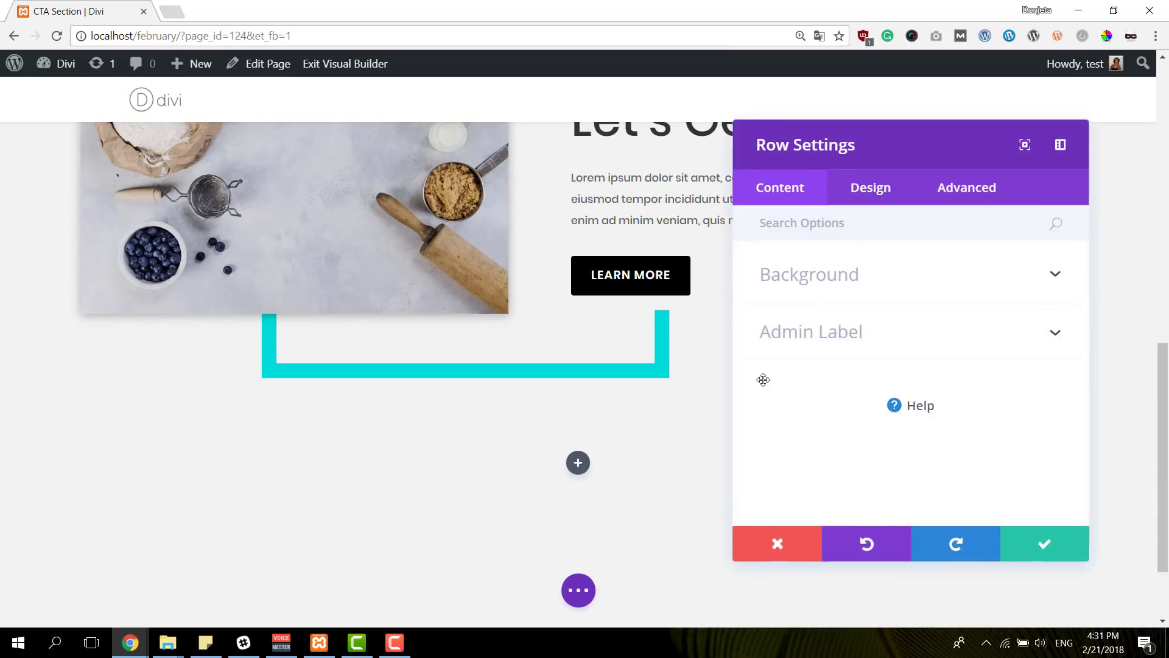
{"action": "left_click", "coordinate": [919, 279]}
{"action": "left_click", "coordinate": [584, 591]}
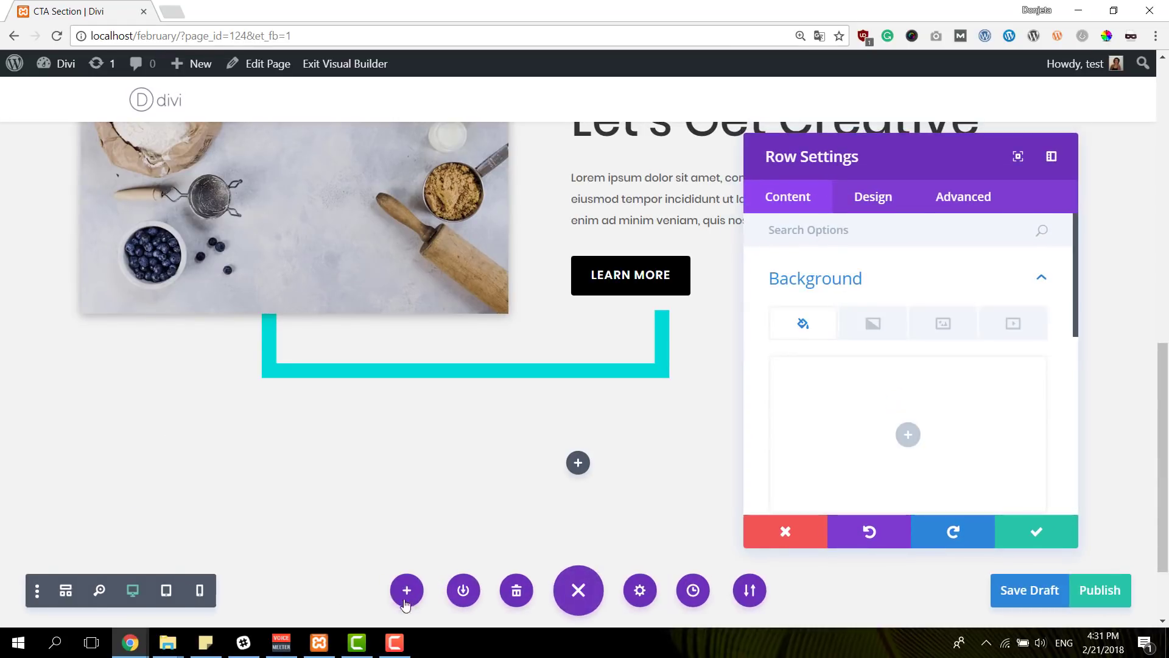
{"action": "left_click", "coordinate": [166, 590]}
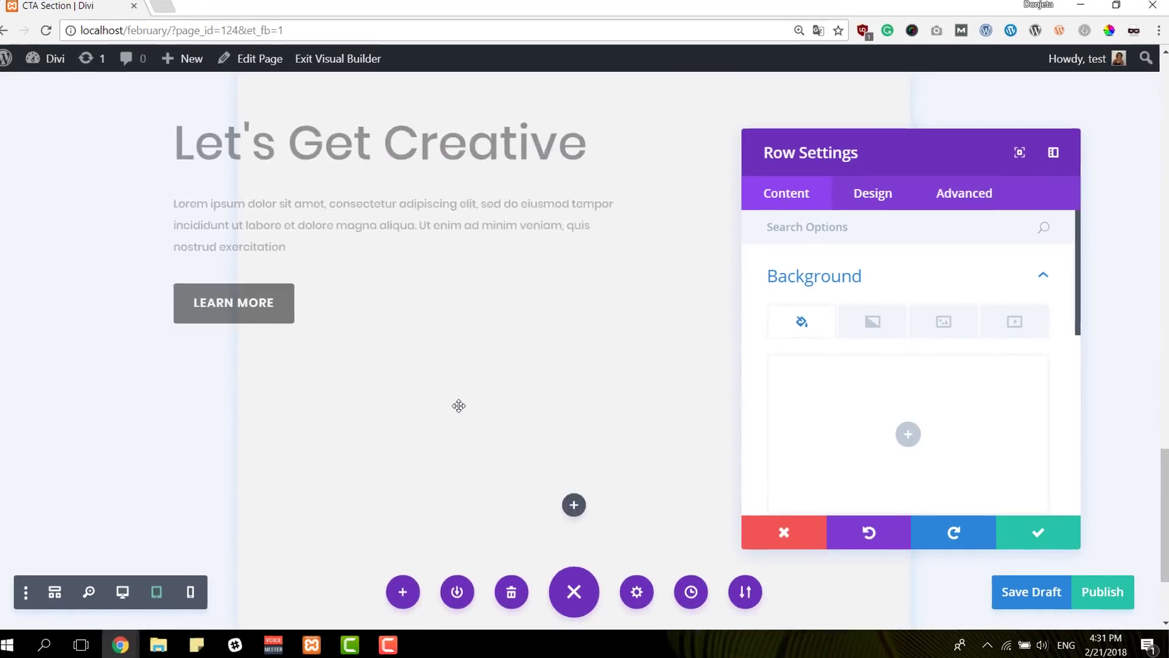
Set the light grey image with the transparent frame cutout as the Column 1 background image.
{"action": "scroll", "coordinate": [891, 521], "scroll_direction": "down", "scroll_amount": 4}
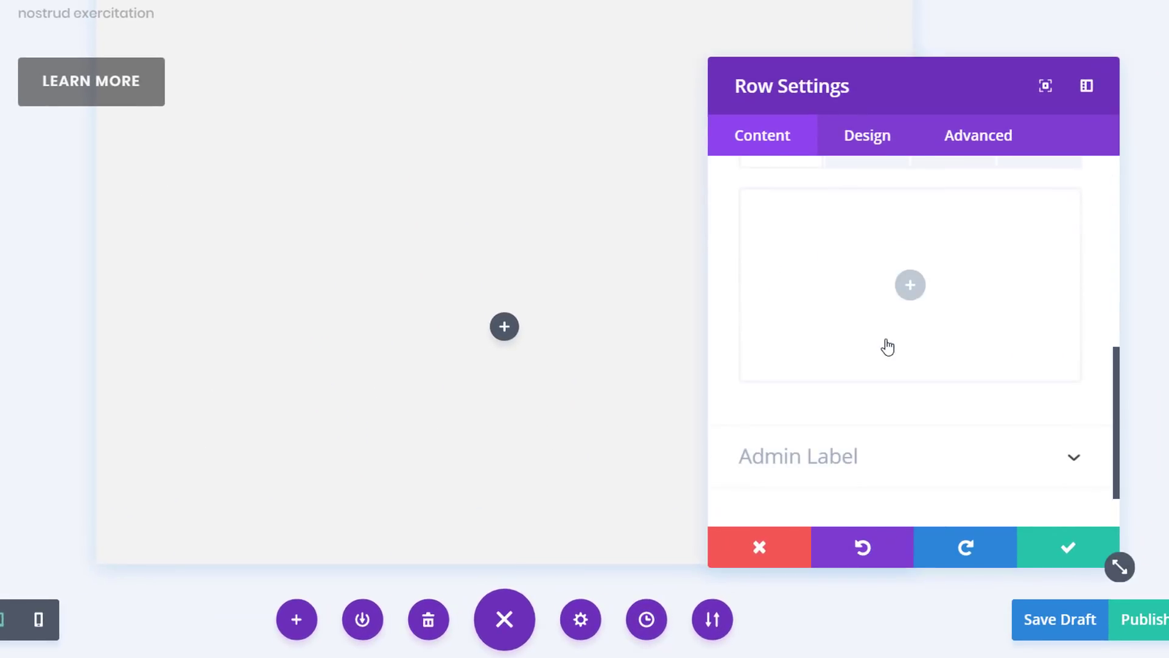
{"action": "scroll", "coordinate": [907, 335], "scroll_direction": "up", "scroll_amount": 4}
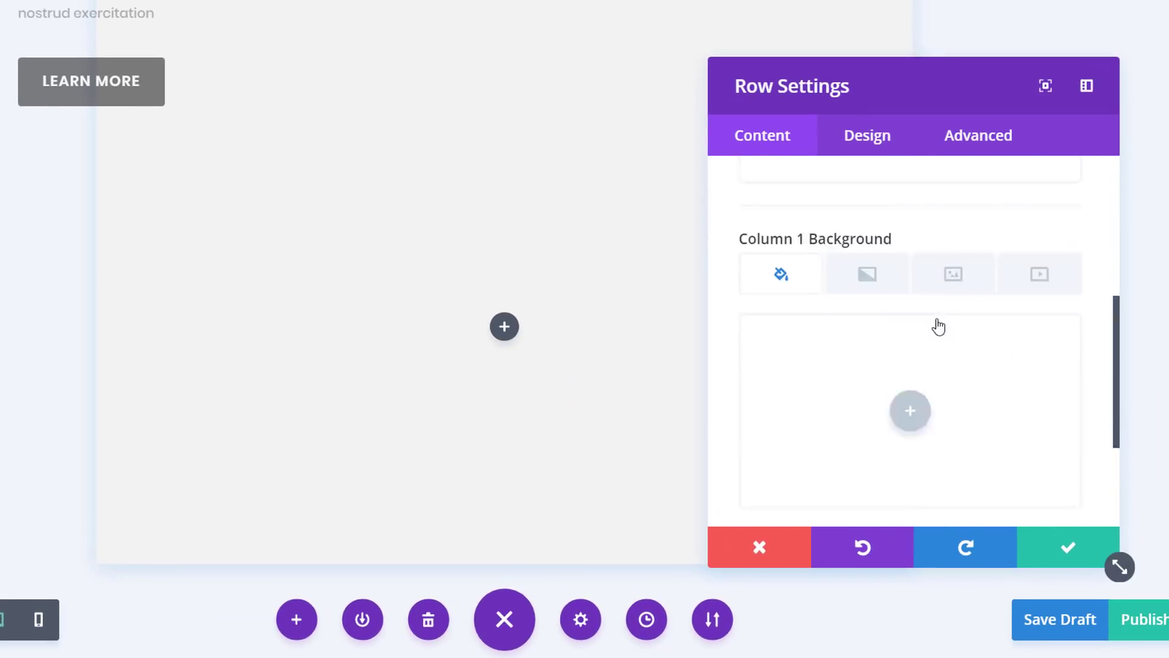
{"action": "left_click", "coordinate": [950, 338]}
{"action": "left_click", "coordinate": [875, 422]}
{"action": "left_click", "coordinate": [156, 230]}
{"action": "left_click", "coordinate": [1045, 549]}
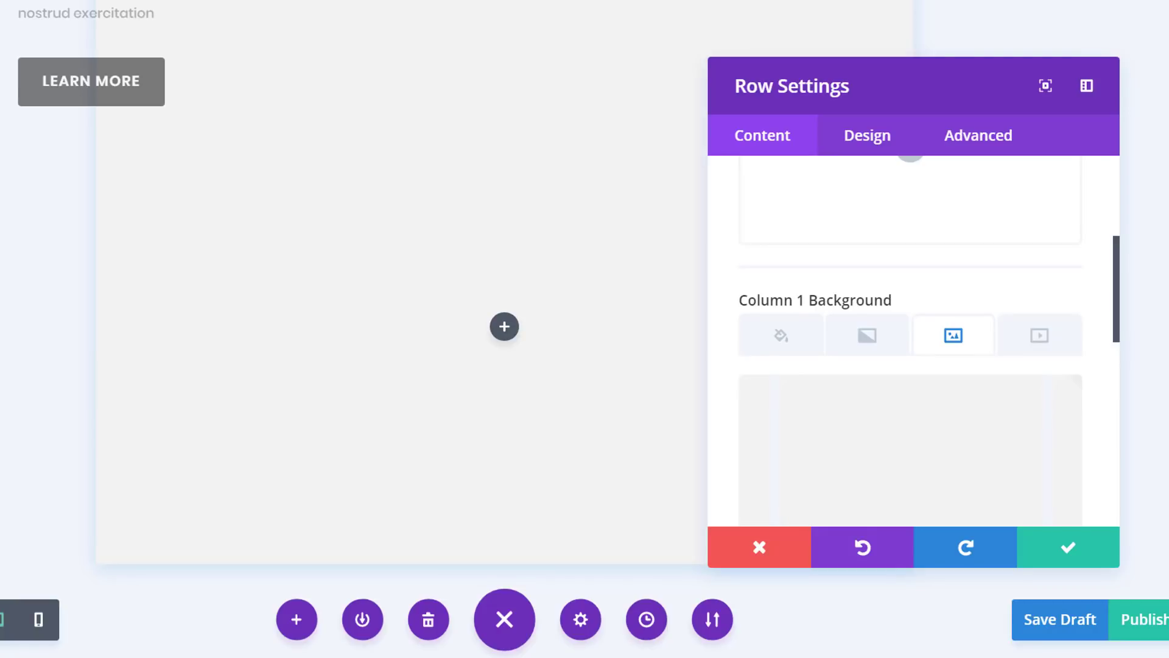
Set the column background image repeat to No Repeat.
{"action": "scroll", "coordinate": [886, 363], "scroll_direction": "down", "scroll_amount": 8}
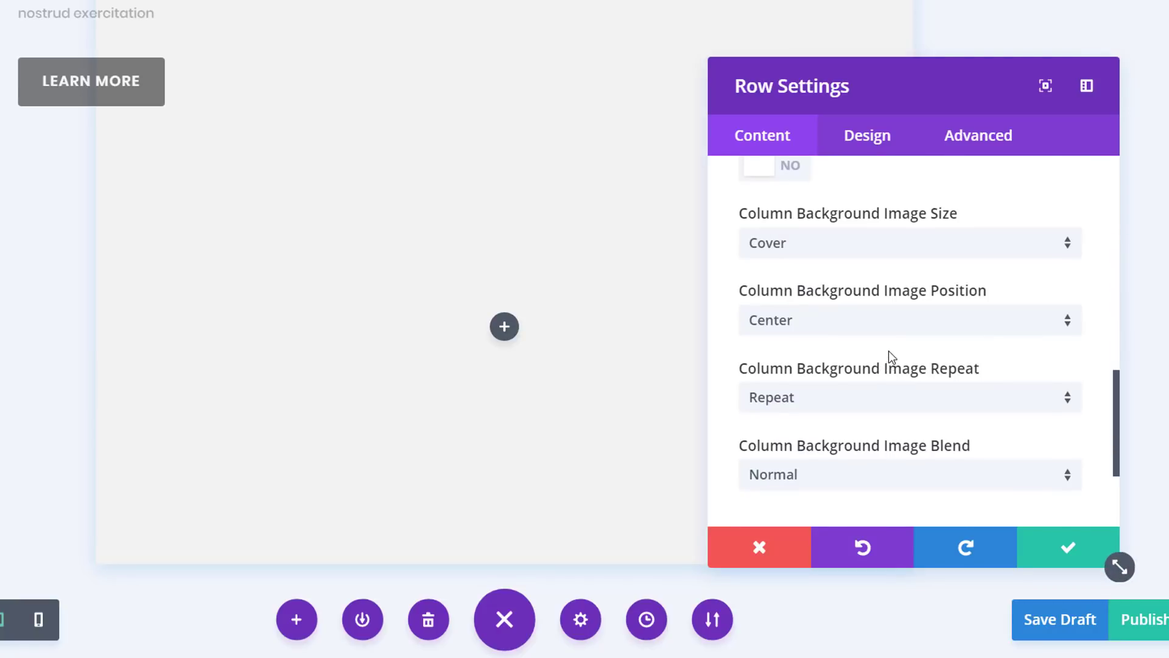
{"action": "left_click", "coordinate": [898, 411]}
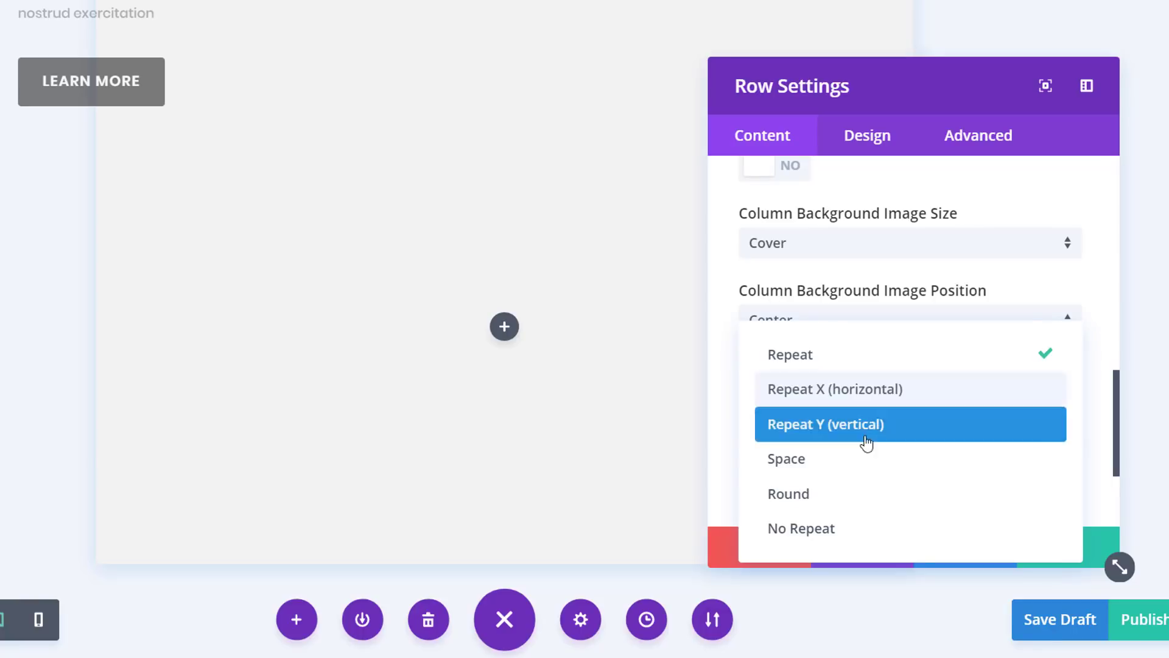
{"action": "left_click", "coordinate": [851, 528]}
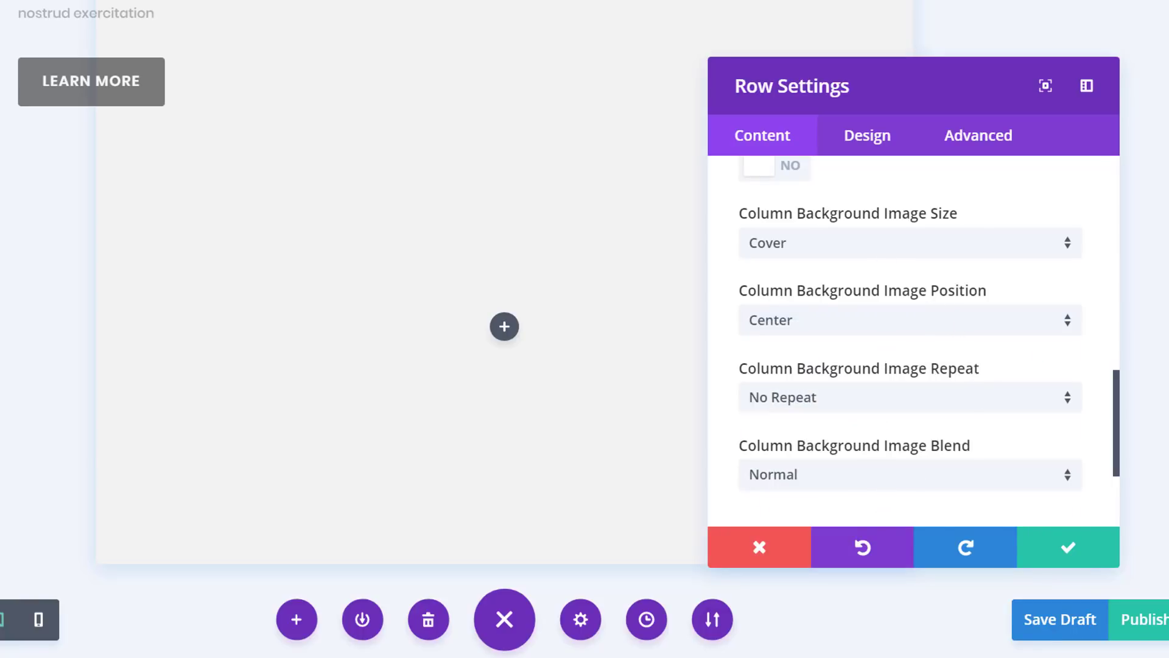
Set the Column 1 background color of the new row to #f9d400.
{"action": "scroll", "coordinate": [792, 256], "scroll_direction": "up", "scroll_amount": 10}
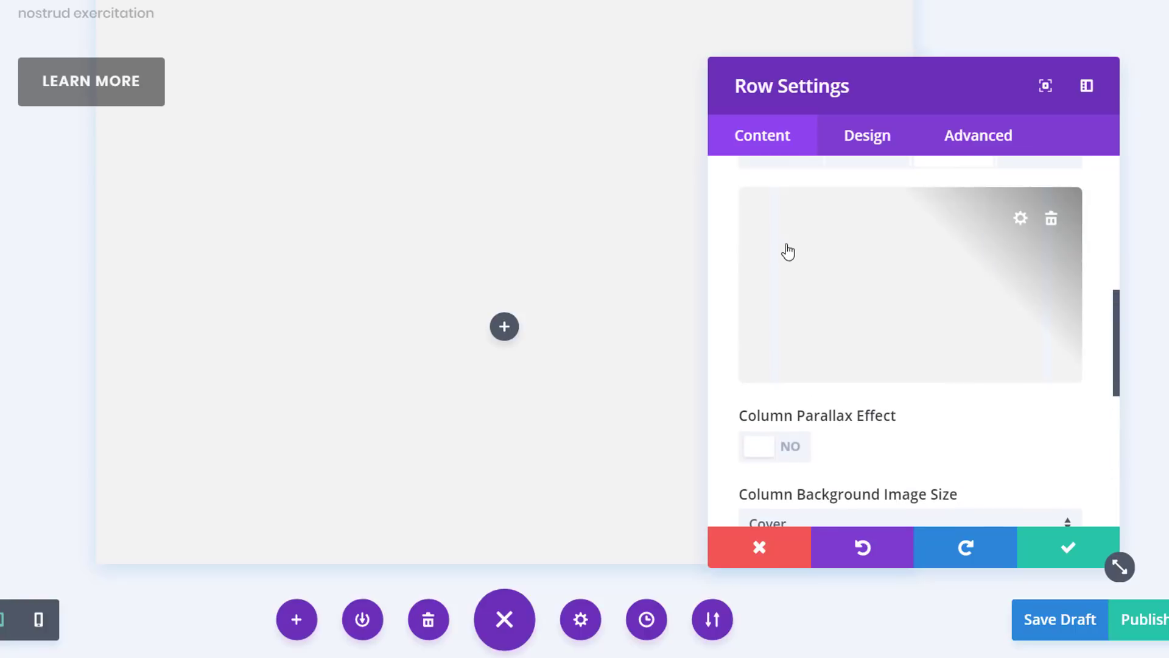
{"action": "left_click", "coordinate": [782, 335]}
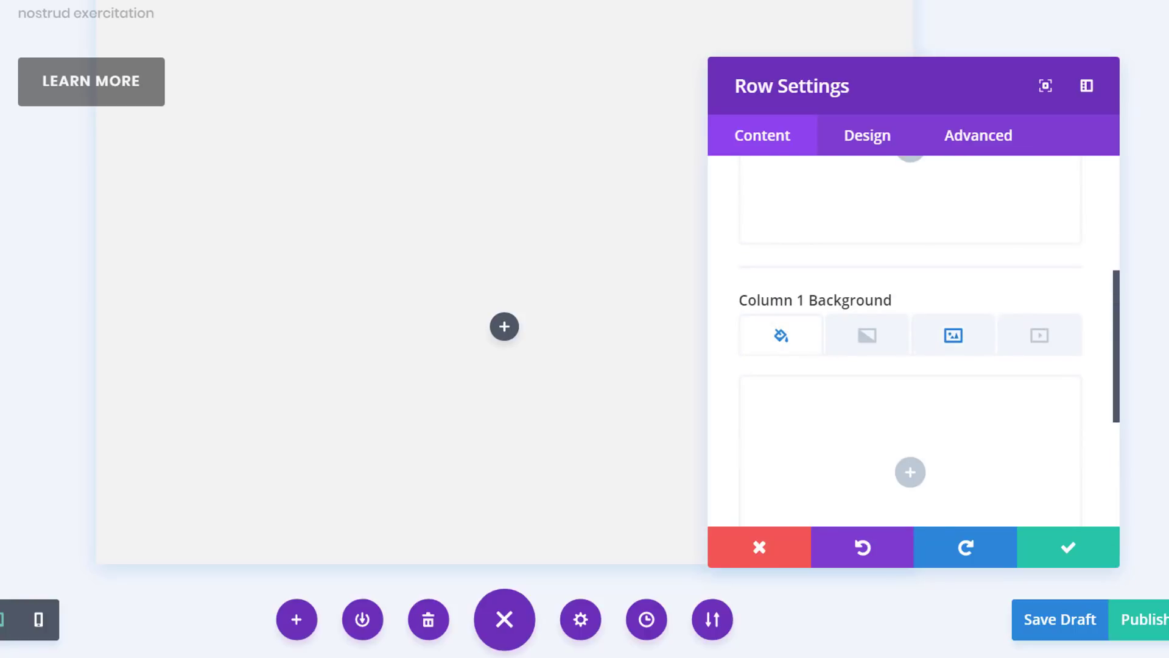
{"action": "left_click", "coordinate": [909, 472]}
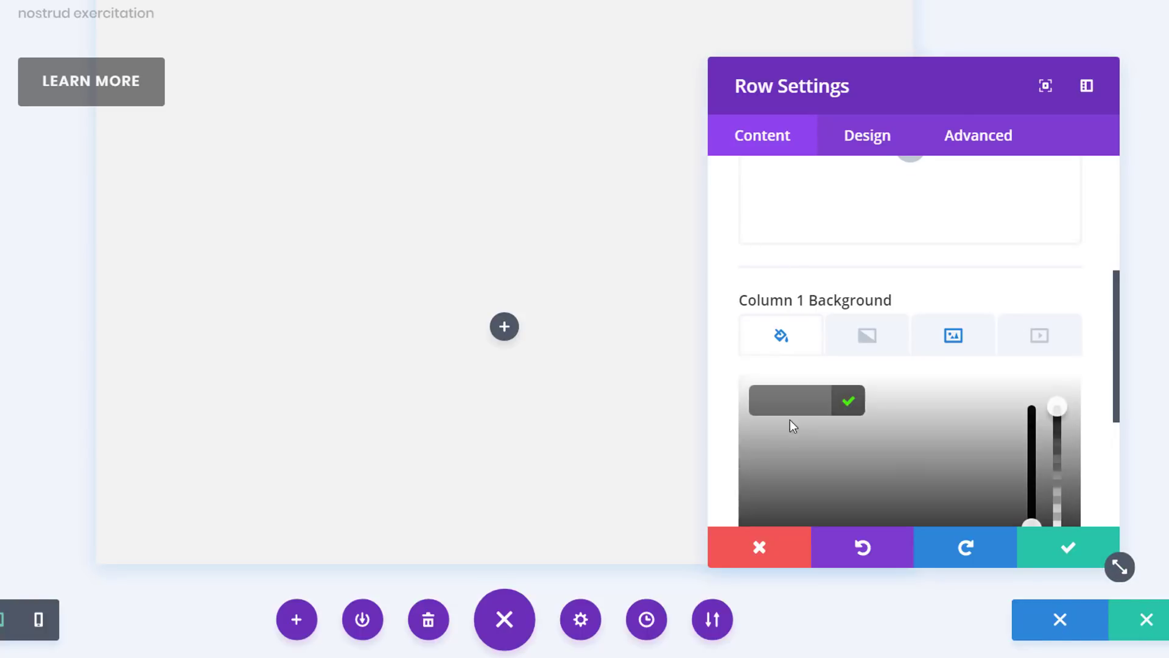
{"action": "type", "text": "#f9d400"}
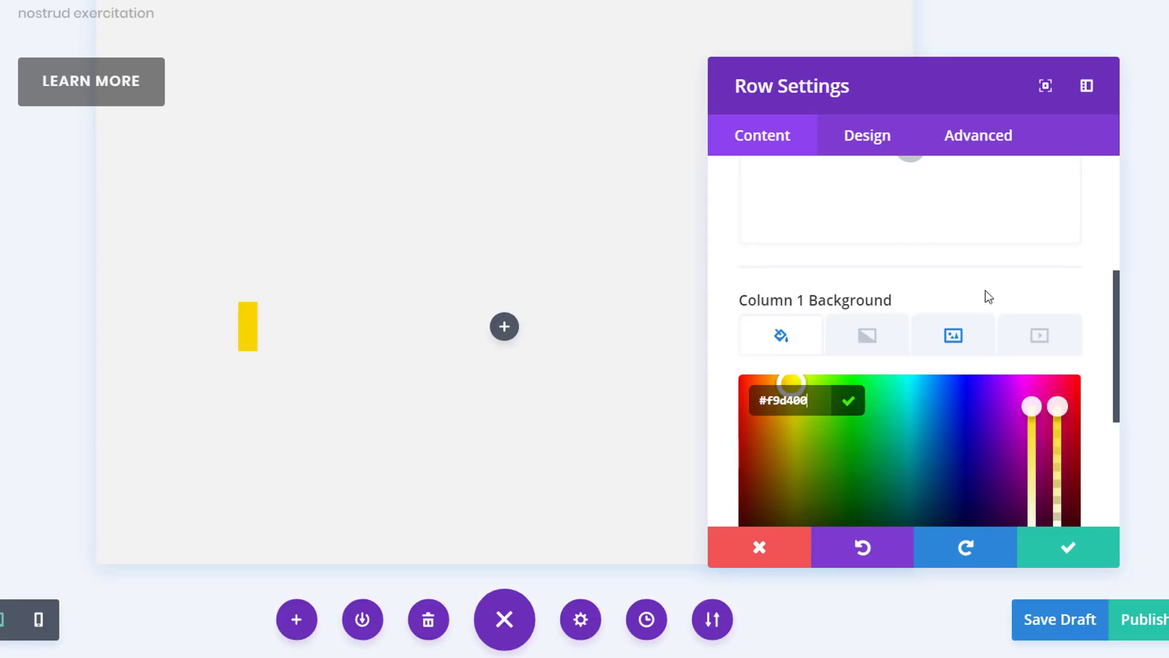
Enable a custom gutter width for the row and set it to 1.
{"action": "left_click", "coordinate": [869, 133]}
{"action": "left_click", "coordinate": [850, 305]}
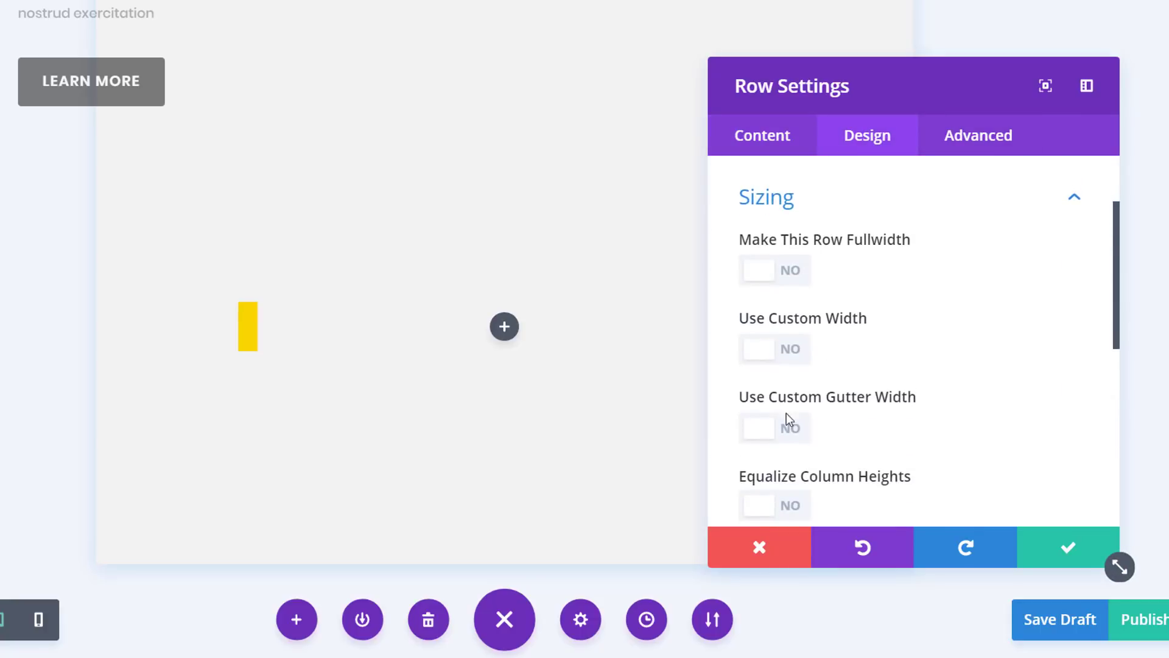
{"action": "left_click", "coordinate": [787, 439]}
{"action": "scroll", "coordinate": [896, 421], "scroll_direction": "down", "scroll_amount": 2}
{"action": "left_click_drag", "start_coordinate": [902, 416], "coordinate": [799, 415]}
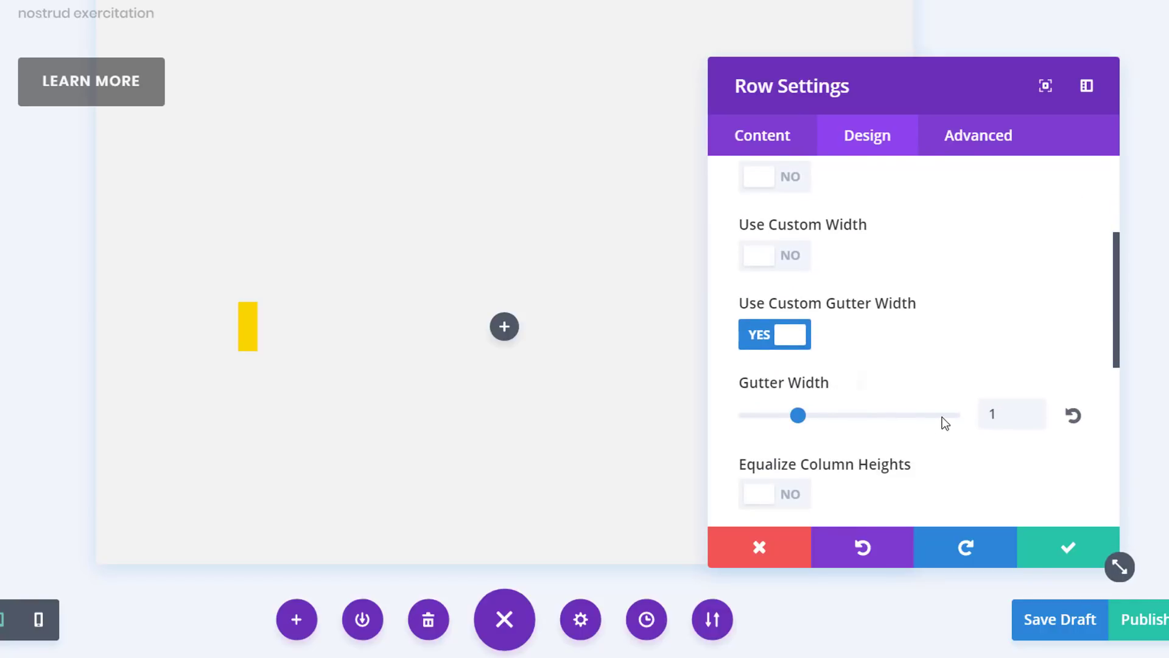
Set the bottom custom margin of the row to 70.
{"action": "scroll", "coordinate": [943, 416], "scroll_direction": "down", "scroll_amount": 5}
{"action": "left_click", "coordinate": [857, 310]}
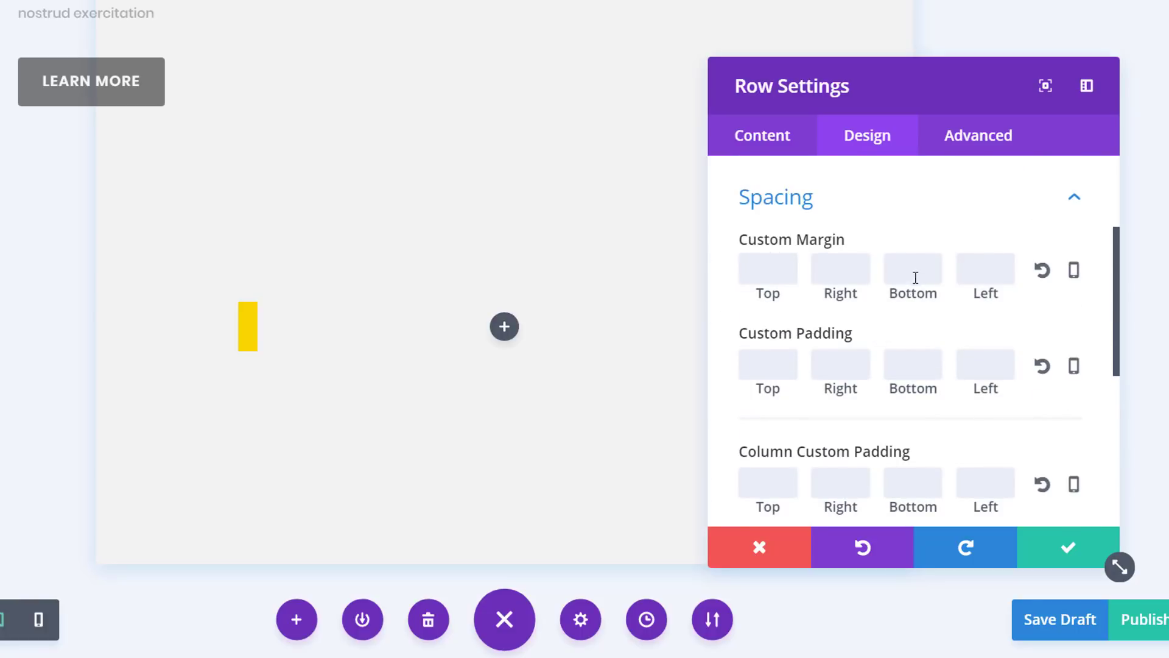
{"action": "left_click", "coordinate": [940, 257]}
{"action": "type", "text": "70"}
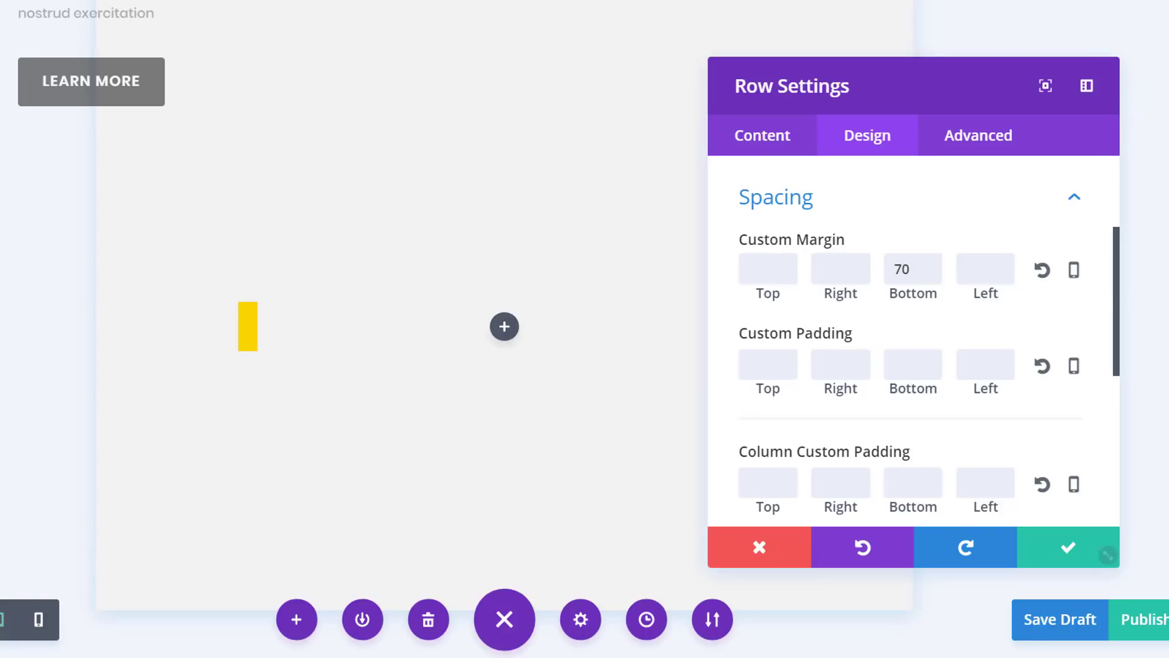
Disable the row on desktop and save the row settings.
{"action": "left_click", "coordinate": [961, 149]}
{"action": "left_click", "coordinate": [883, 372]}
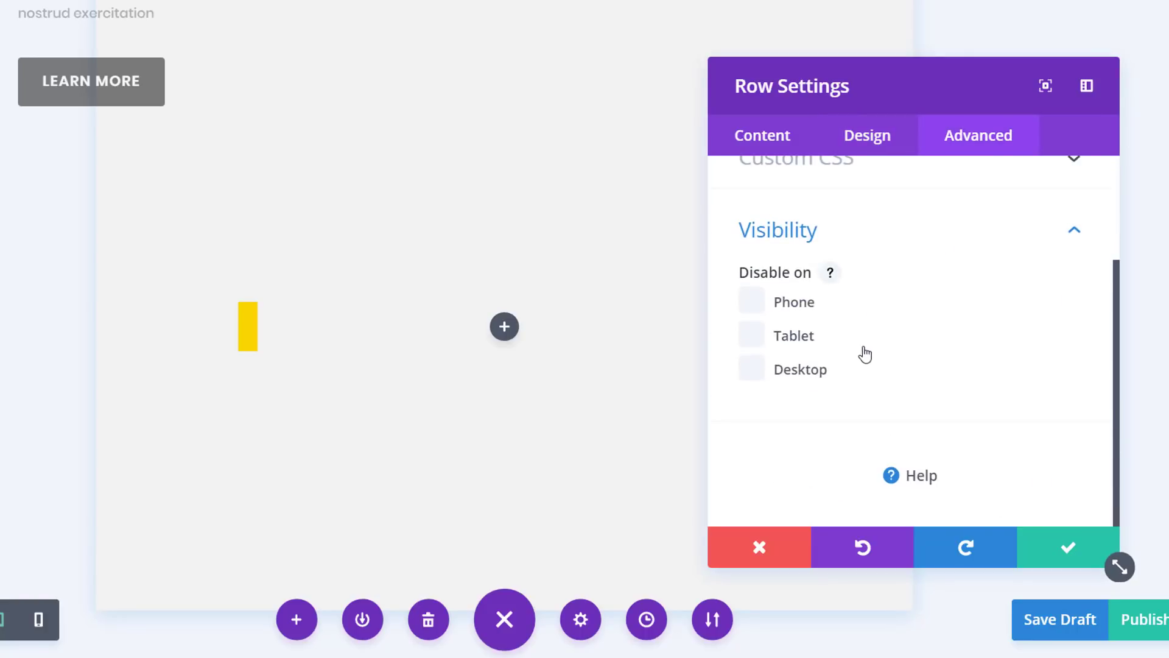
{"action": "left_click", "coordinate": [749, 372]}
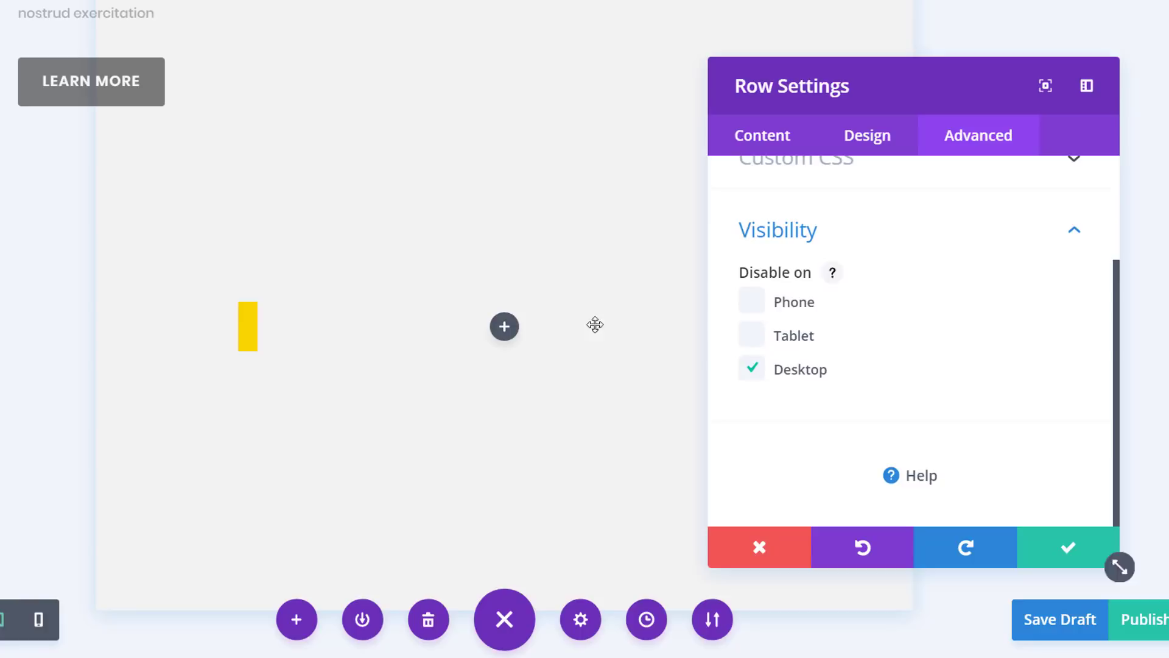
{"action": "left_click", "coordinate": [1064, 547]}
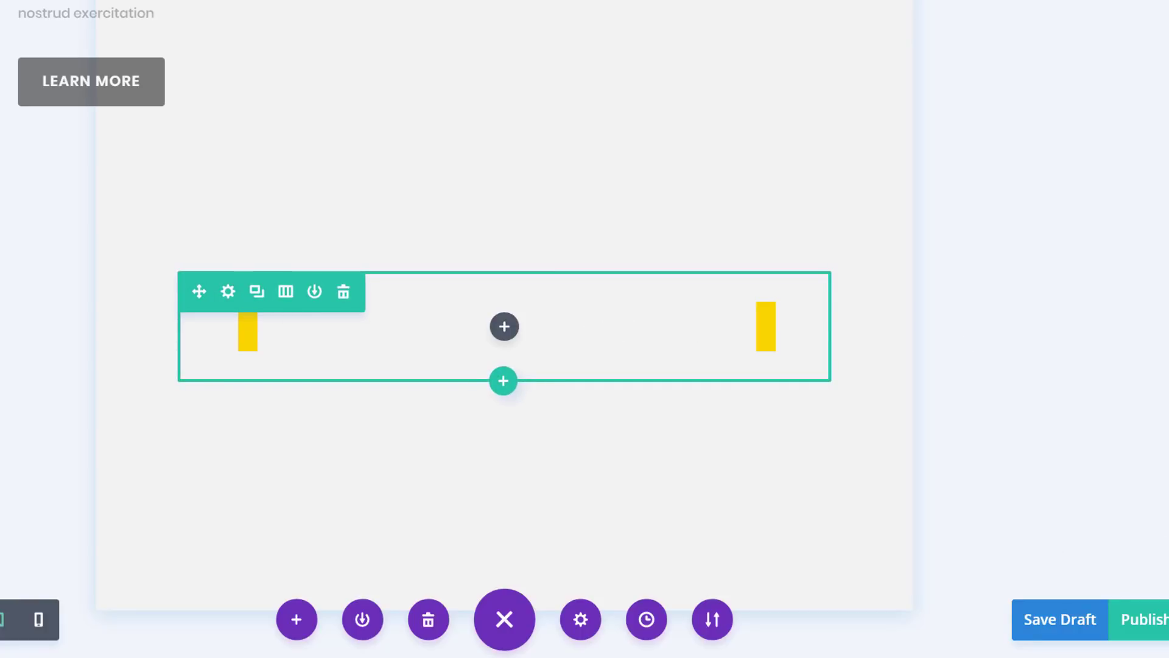
Insert an Image module in the new yellow-framed row and choose the cutting board photo for it.
{"action": "left_click", "coordinate": [505, 327]}
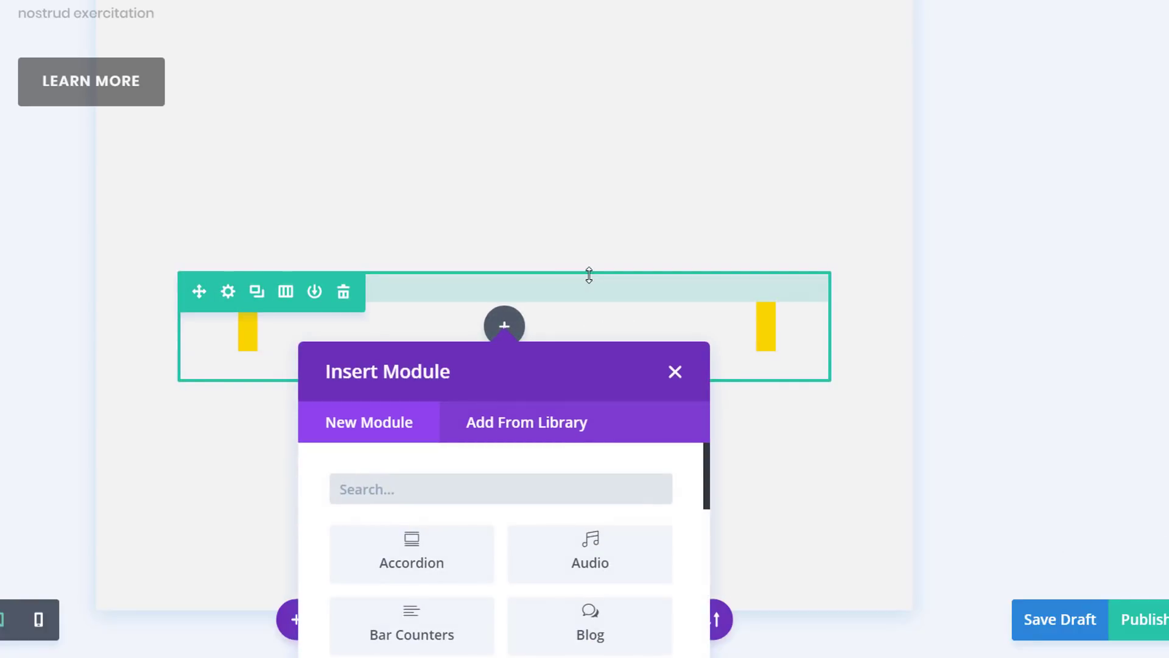
{"action": "type", "text": "im"}
{"action": "left_click", "coordinate": [614, 561]}
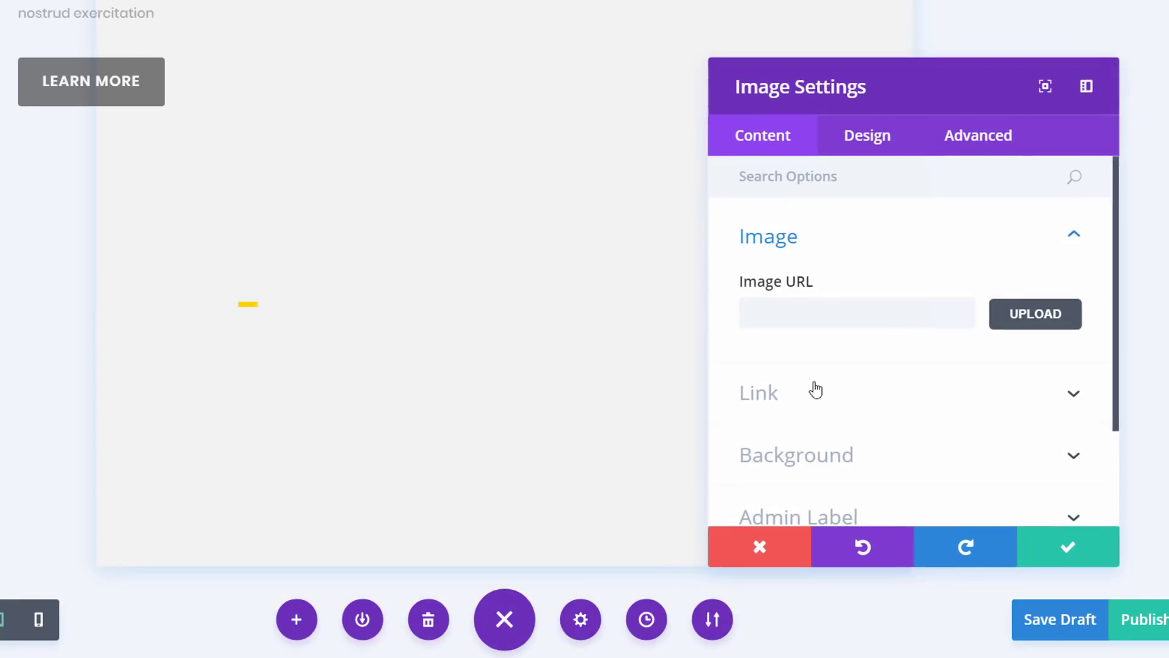
{"action": "left_click", "coordinate": [1034, 322]}
{"action": "scroll", "coordinate": [812, 282], "scroll_direction": "down", "scroll_amount": 3}
{"action": "scroll", "coordinate": [658, 282], "scroll_direction": "up", "scroll_amount": 2}
{"action": "left_click", "coordinate": [658, 281]}
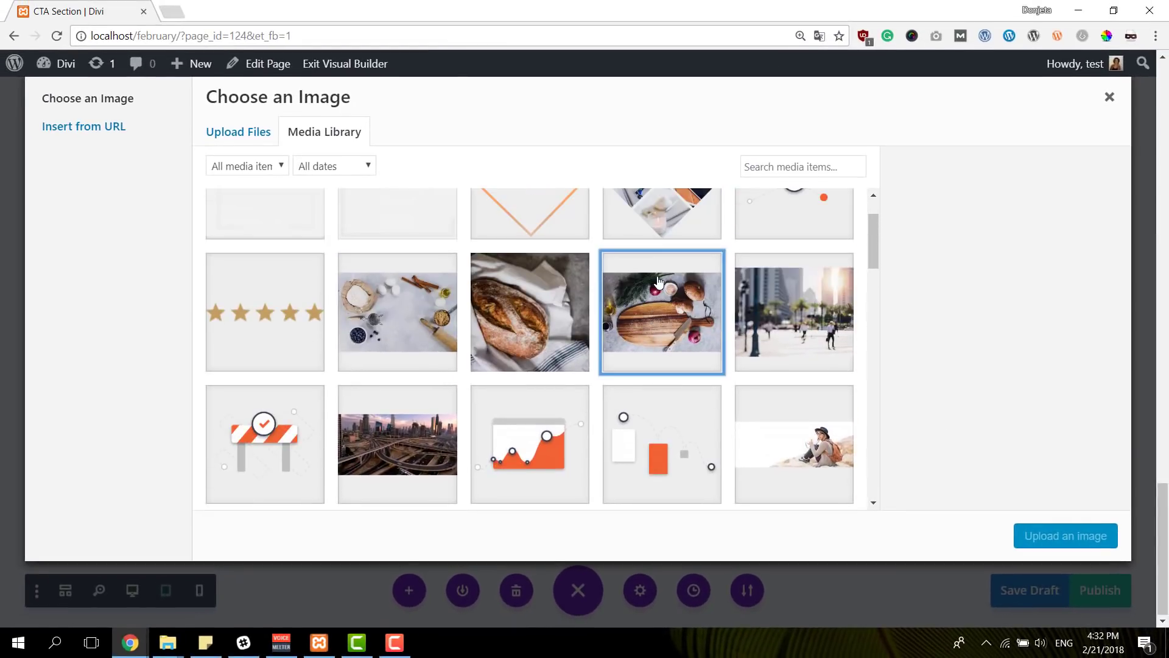
{"action": "left_click", "coordinate": [1023, 534]}
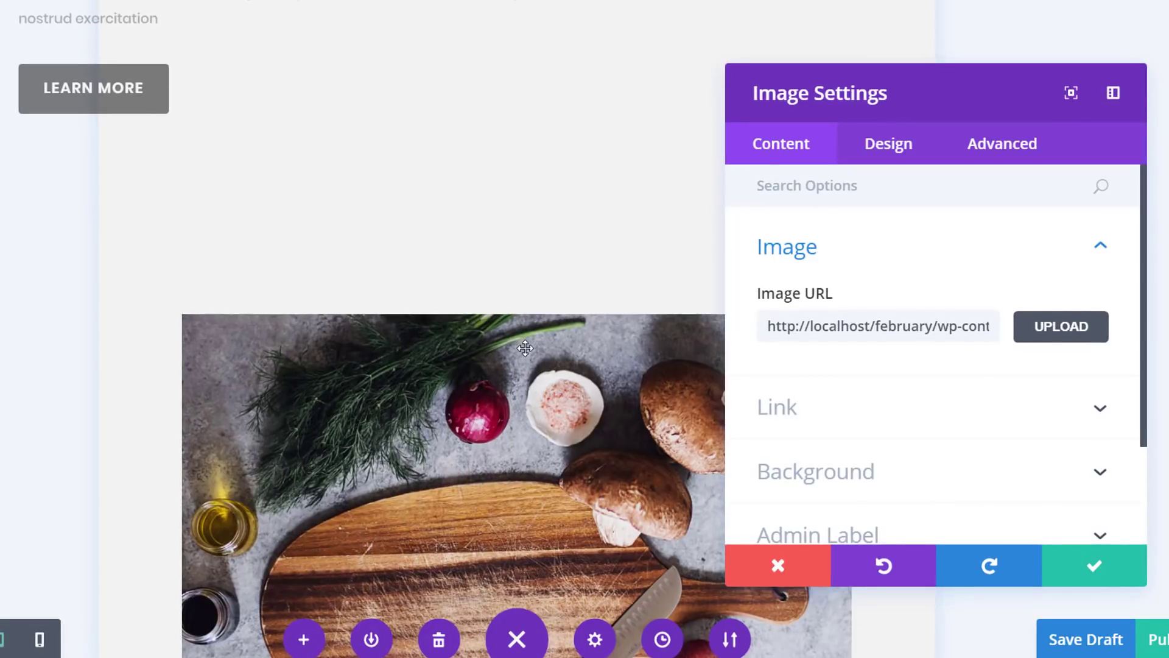
Set the width of the cutting board image to 71%.
{"action": "scroll", "coordinate": [524, 347], "scroll_direction": "down", "scroll_amount": 7}
{"action": "scroll", "coordinate": [528, 348], "scroll_direction": "up", "scroll_amount": 5}
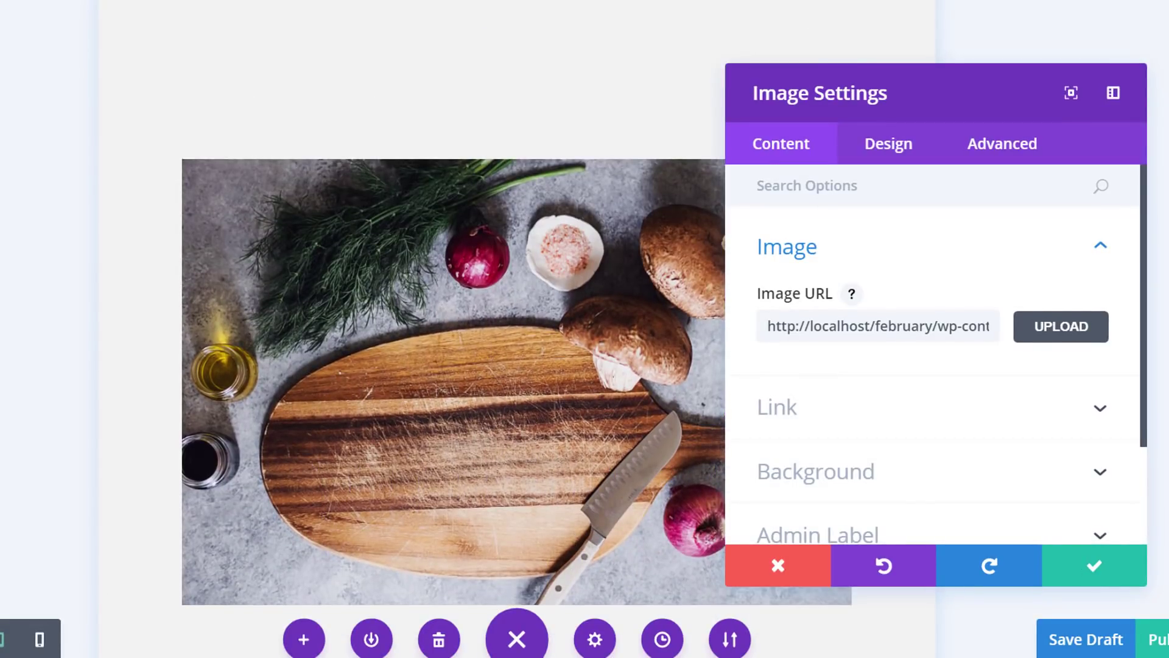
{"action": "left_click", "coordinate": [891, 159]}
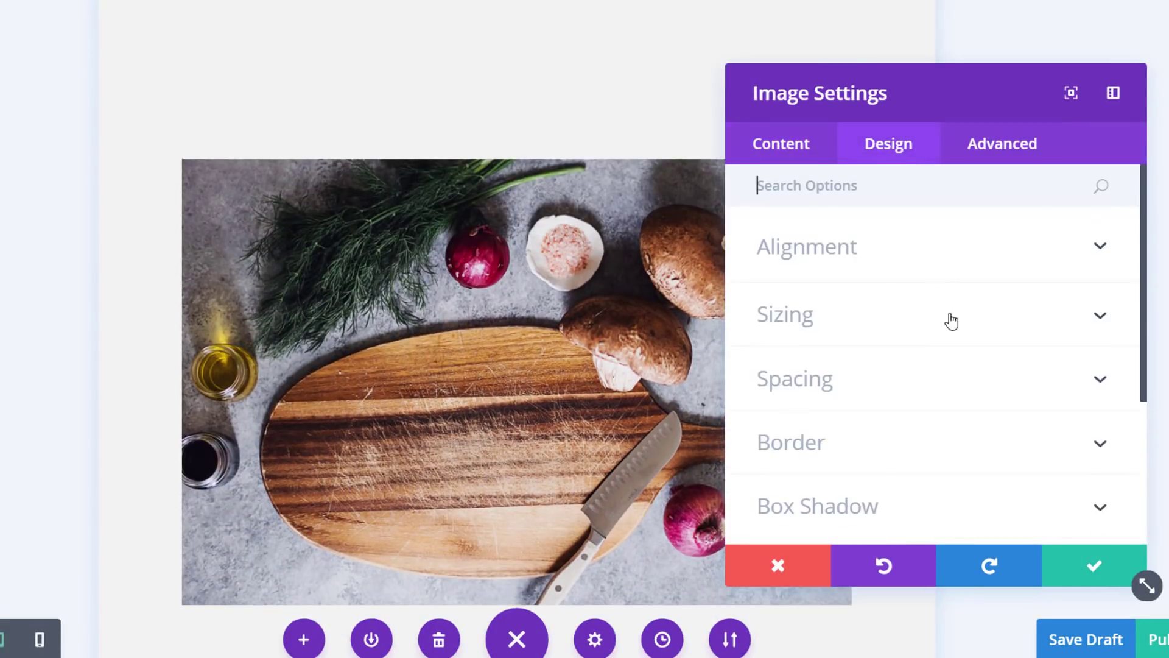
{"action": "left_click", "coordinate": [873, 314]}
{"action": "left_click_drag", "start_coordinate": [953, 299], "coordinate": [900, 309]}
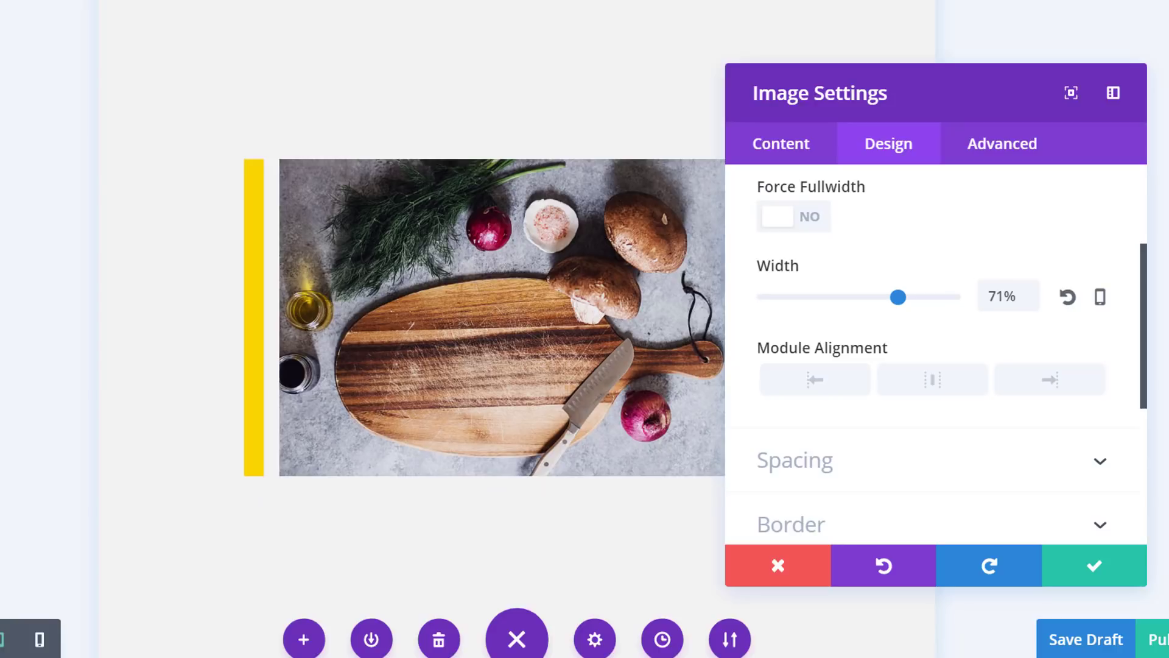
Center the cutting board image module and set its custom margins to -50px at the top and 10 at the bottom.
{"action": "left_click", "coordinate": [968, 385]}
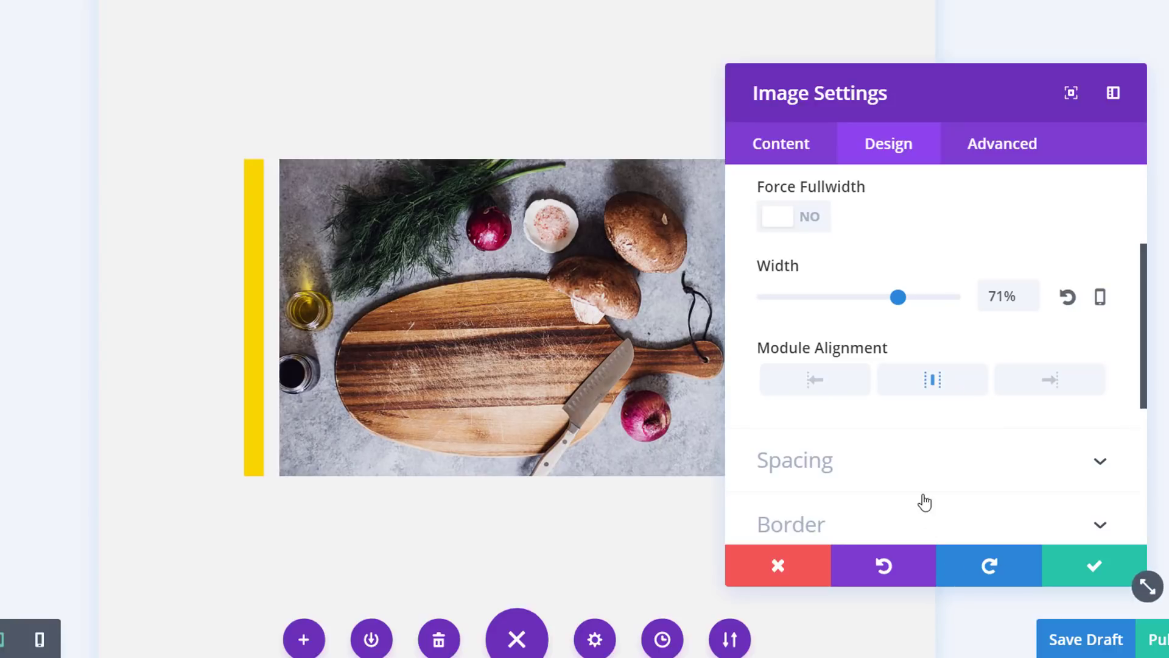
{"action": "left_click", "coordinate": [923, 471]}
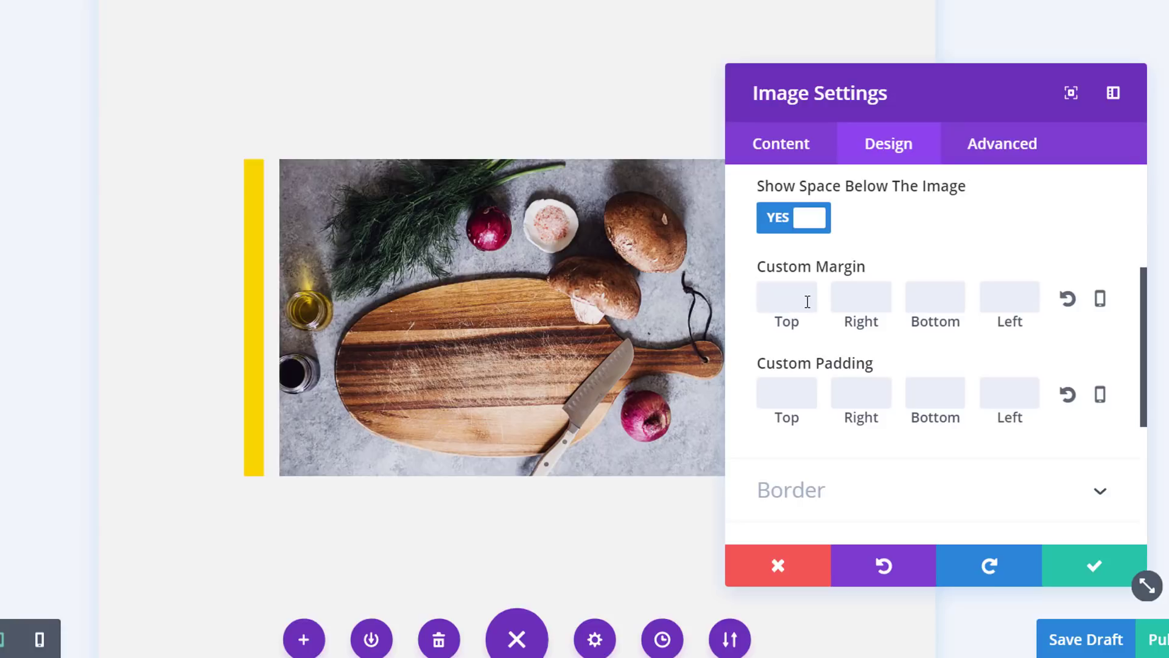
{"action": "type", "text": "-50"}
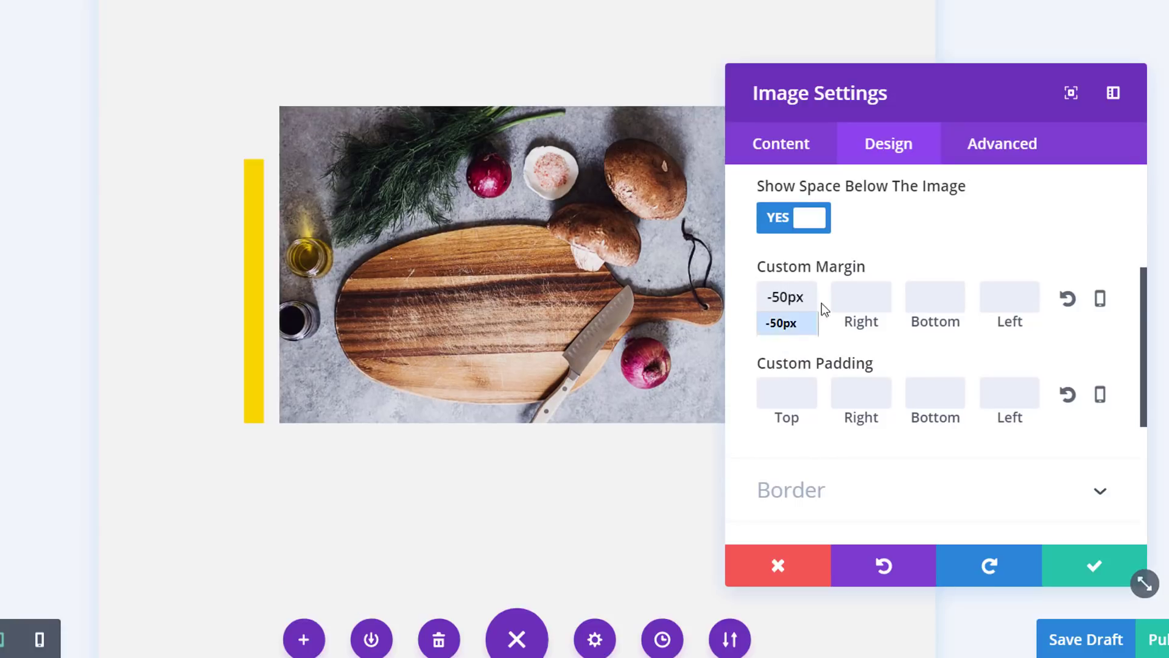
{"action": "left_click", "coordinate": [956, 297]}
{"action": "type", "text": "10"}
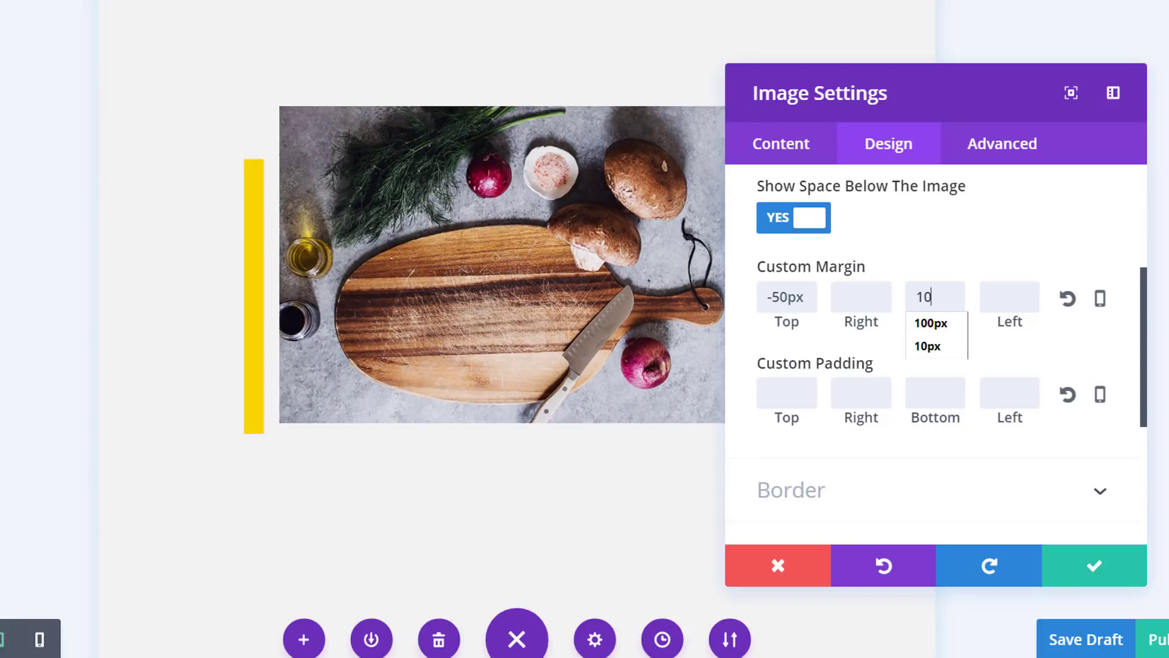
Apply the first box shadow preset to the cutting board image and save the image settings.
{"action": "scroll", "coordinate": [905, 483], "scroll_direction": "down", "scroll_amount": 6}
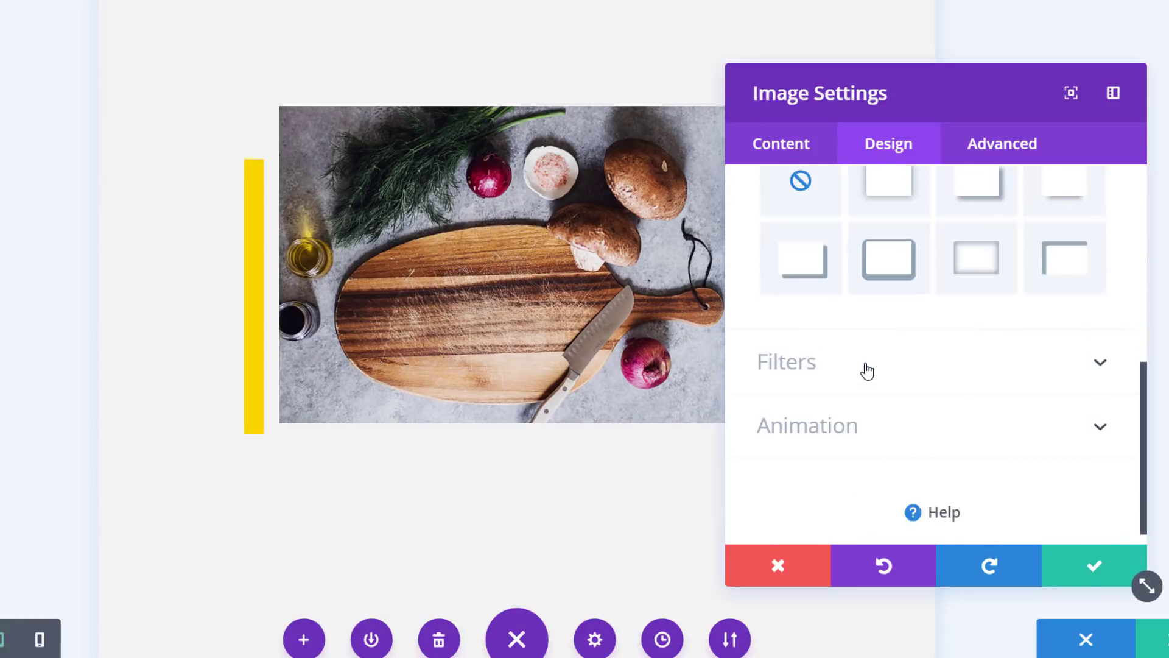
{"action": "left_click", "coordinate": [889, 239]}
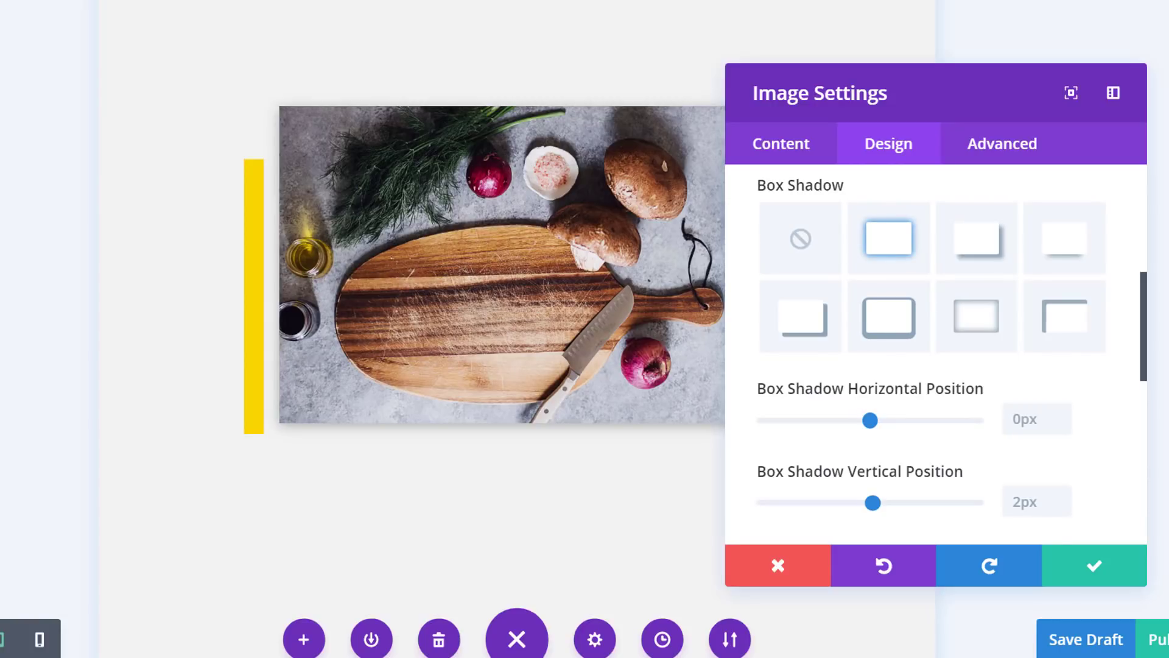
{"action": "left_click", "coordinate": [1134, 576]}
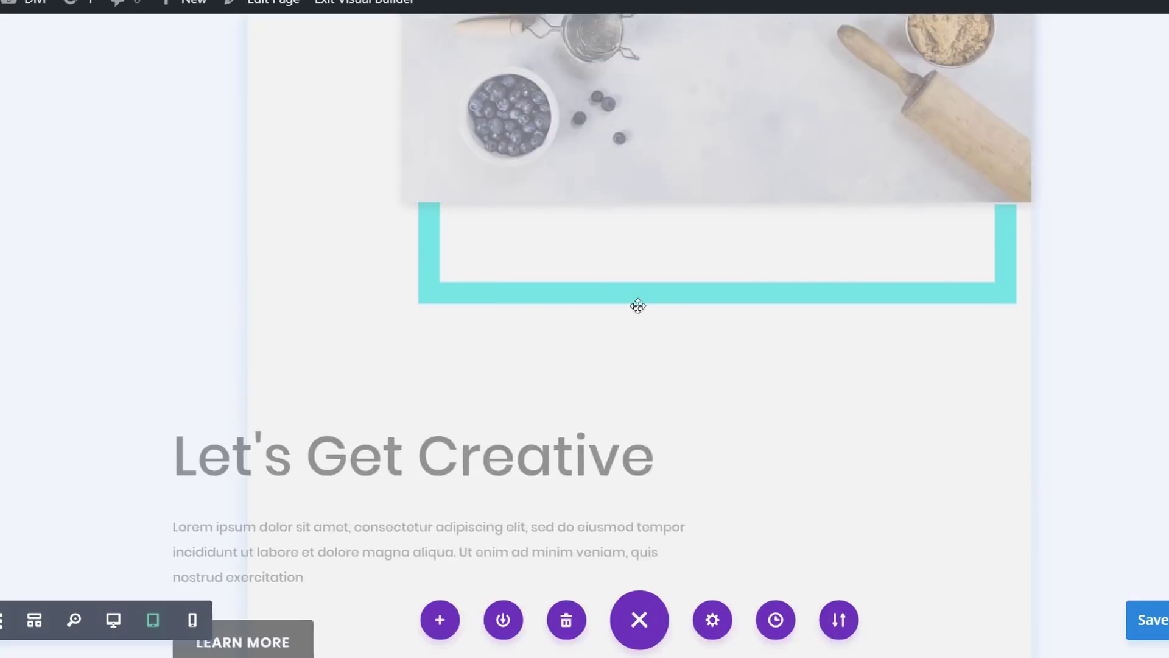
Duplicate the "Let's Get Creative" heading module and move the copy into the yellow-framed row below the cutting board image.
{"action": "scroll", "coordinate": [638, 305], "scroll_direction": "down", "scroll_amount": 5}
{"action": "left_click", "coordinate": [600, 109]}
{"action": "left_click_drag", "start_coordinate": [600, 109], "coordinate": [506, 277]}
{"action": "scroll", "coordinate": [506, 277], "scroll_direction": "up", "scroll_amount": 3}
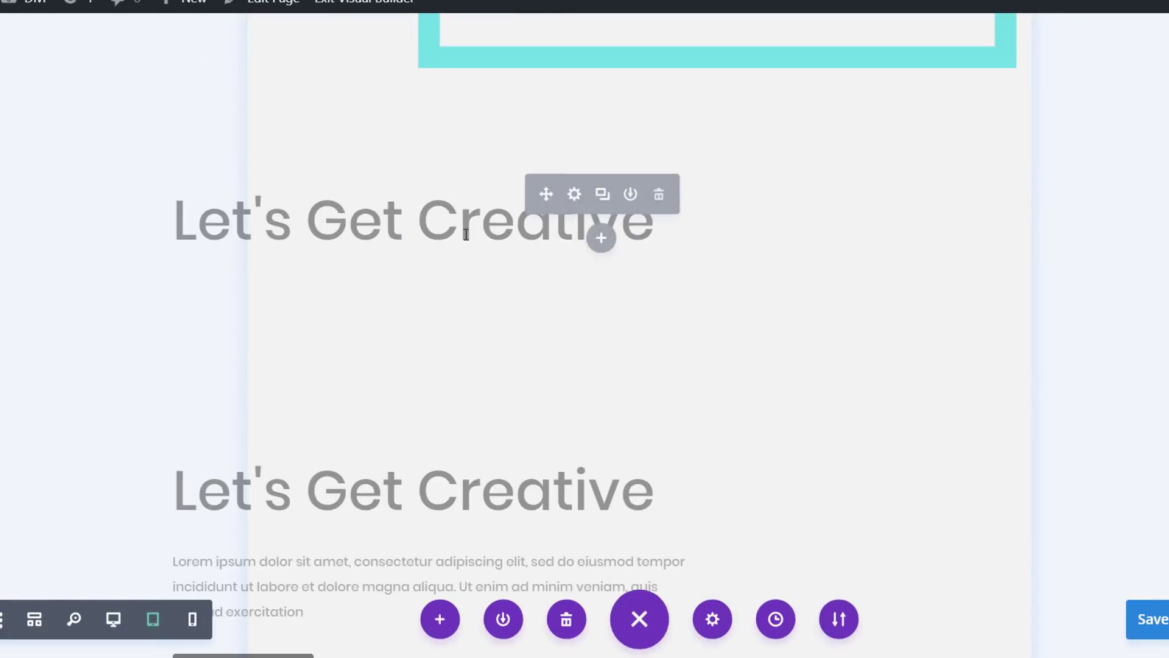
{"action": "left_click_drag", "start_coordinate": [543, 193], "coordinate": [692, 264]}
{"action": "scroll", "coordinate": [776, 363], "scroll_direction": "up", "scroll_amount": 10}
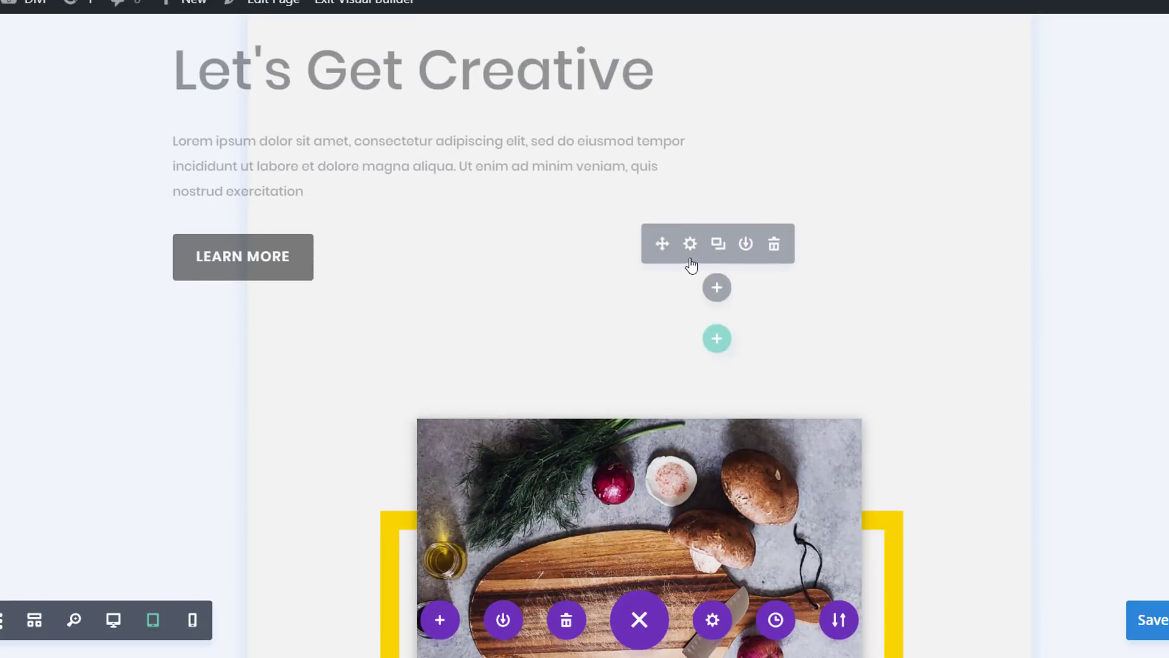
Duplicate the paragraph and Learn More button modules and move the copies below the heading in the yellow-framed row.
{"action": "left_click", "coordinate": [718, 243]}
{"action": "left_click_drag", "start_coordinate": [695, 340], "coordinate": [966, 480]}
{"action": "left_click_drag", "start_coordinate": [548, 502], "coordinate": [465, 390]}
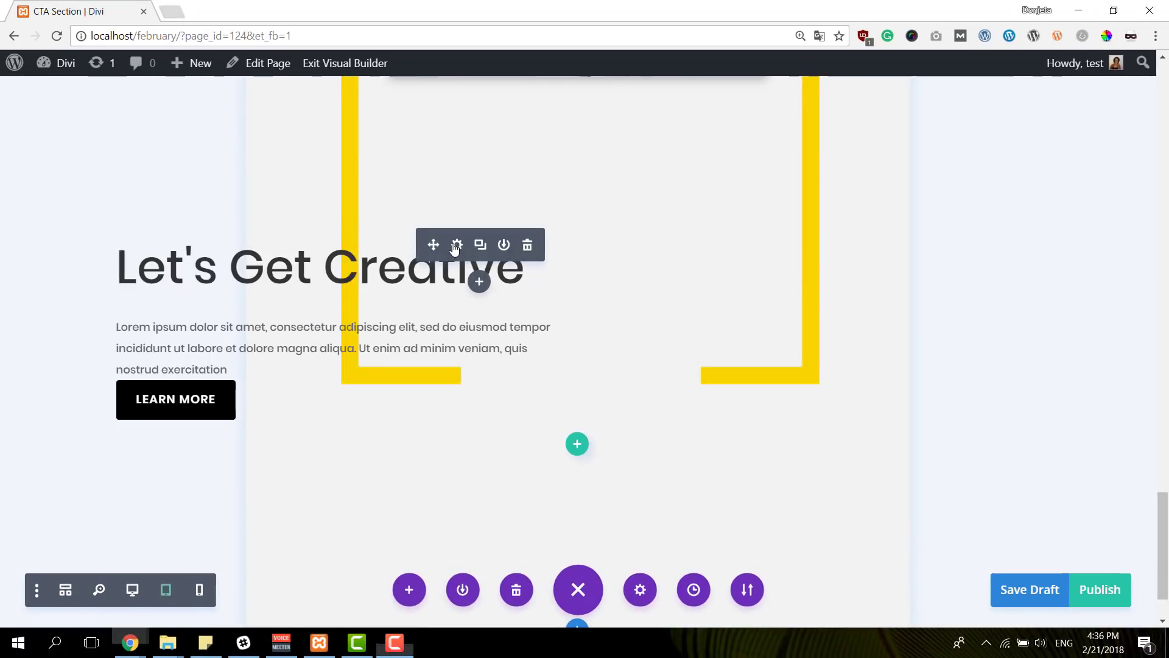
Set the Heading 2 text size of the copied "Let's Get Creative" module to 36px and center its text.
{"action": "left_click", "coordinate": [455, 245]}
{"action": "left_click", "coordinate": [874, 223]}
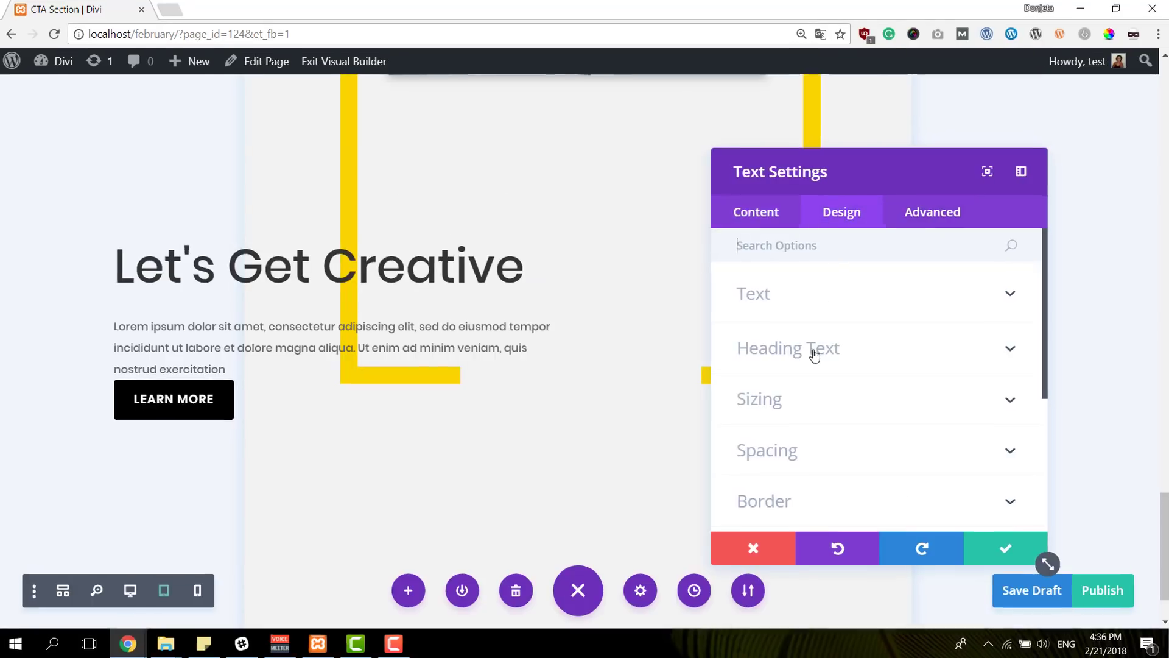
{"action": "left_click", "coordinate": [814, 352]}
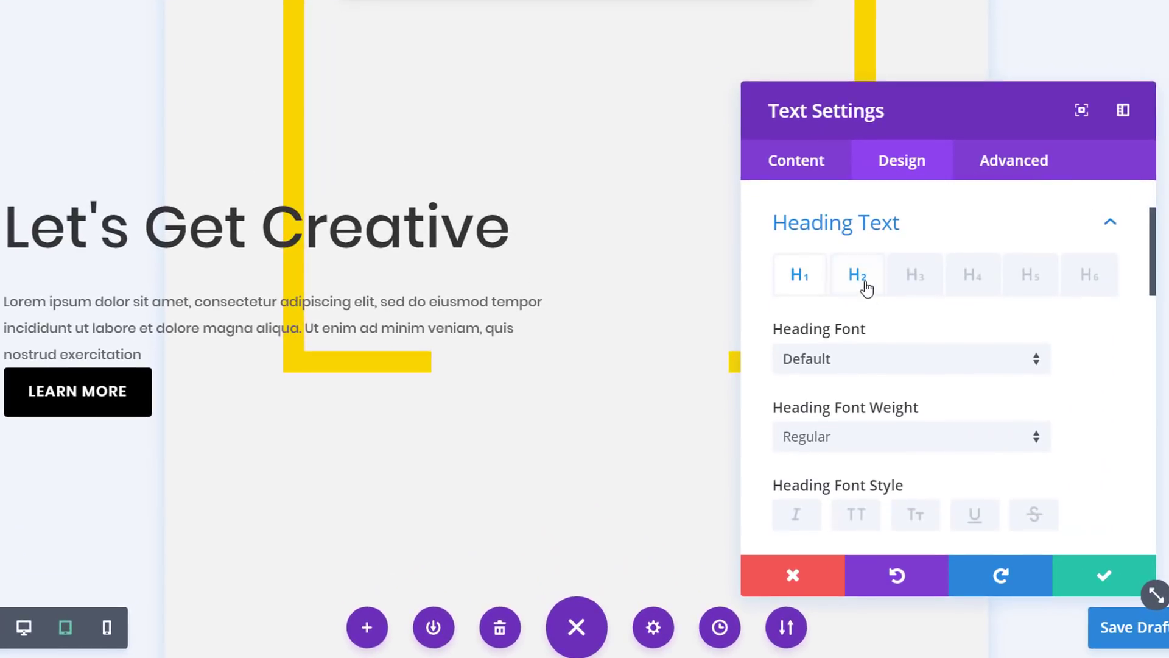
{"action": "left_click", "coordinate": [867, 287]}
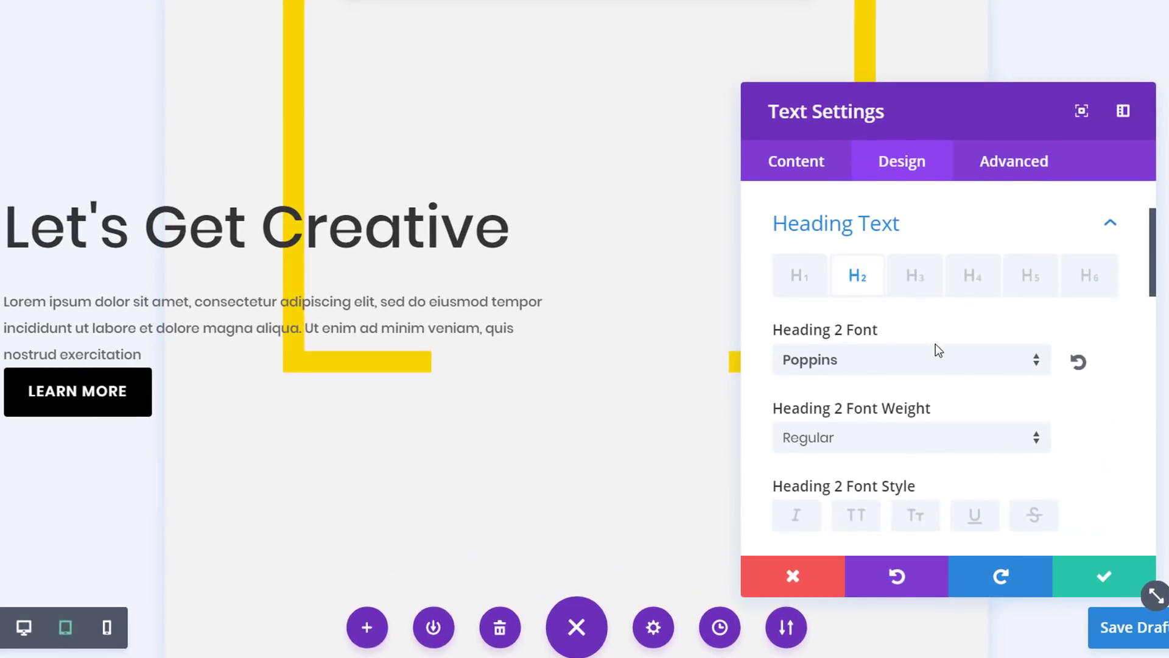
{"action": "scroll", "coordinate": [936, 342], "scroll_direction": "down", "scroll_amount": 5}
{"action": "left_click_drag", "start_coordinate": [884, 292], "coordinate": [846, 293]}
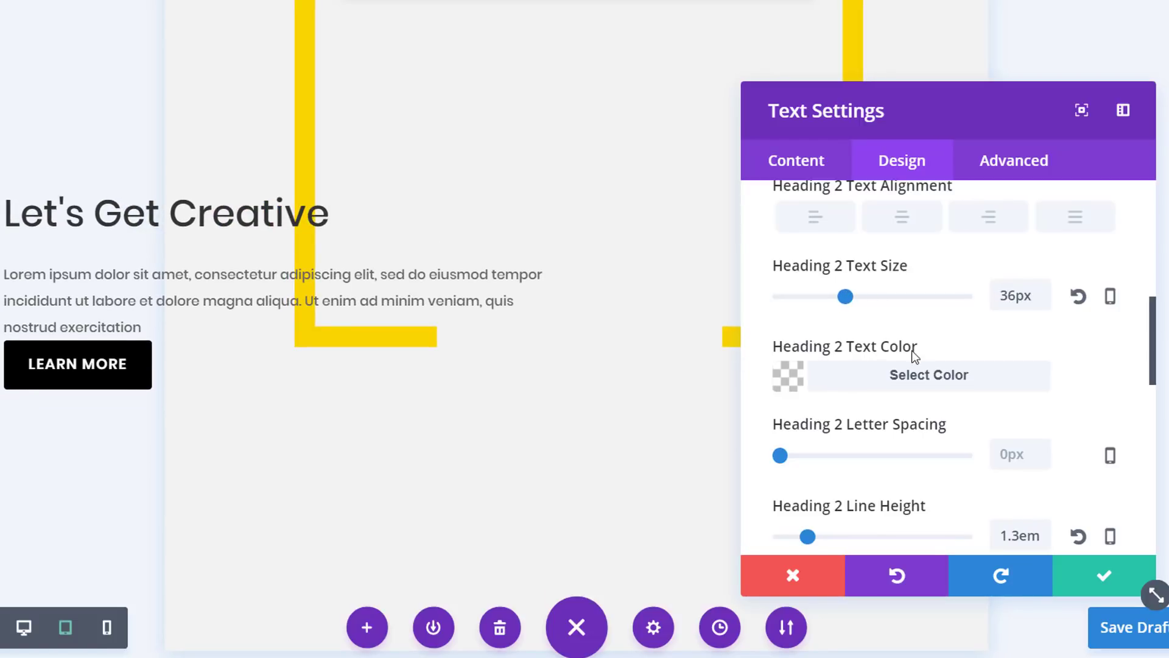
{"action": "scroll", "coordinate": [915, 359], "scroll_direction": "down", "scroll_amount": 4}
{"action": "scroll", "coordinate": [915, 363], "scroll_direction": "up", "scroll_amount": 5}
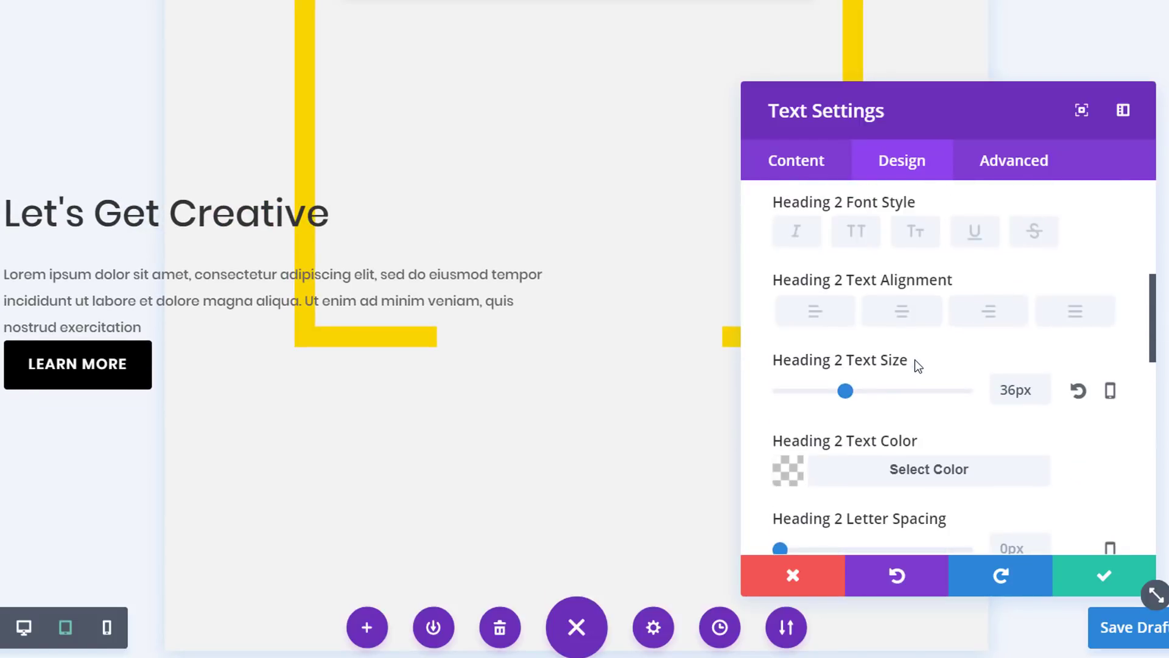
{"action": "left_click", "coordinate": [906, 320]}
Clear the heading module's top and bottom custom margins, set its left margin to 0, and save the settings.
{"action": "scroll", "coordinate": [1043, 420], "scroll_direction": "down", "scroll_amount": 5}
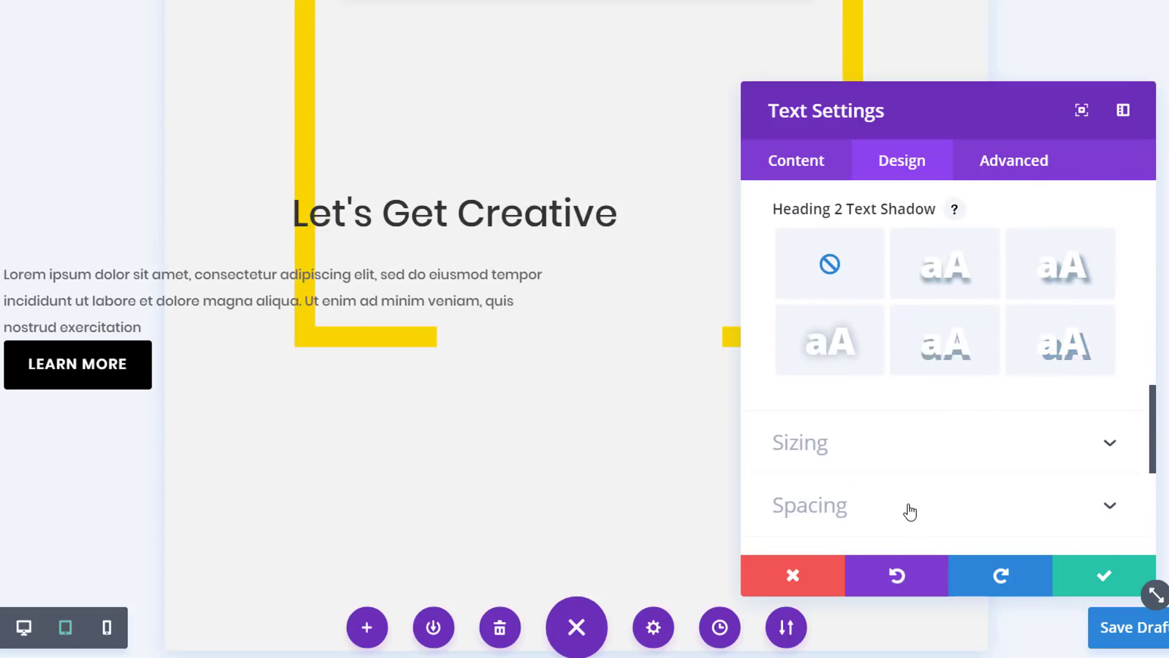
{"action": "left_click", "coordinate": [835, 509]}
{"action": "scroll", "coordinate": [906, 502], "scroll_direction": "down", "scroll_amount": 3}
{"action": "scroll", "coordinate": [1018, 314], "scroll_direction": "up", "scroll_amount": 3}
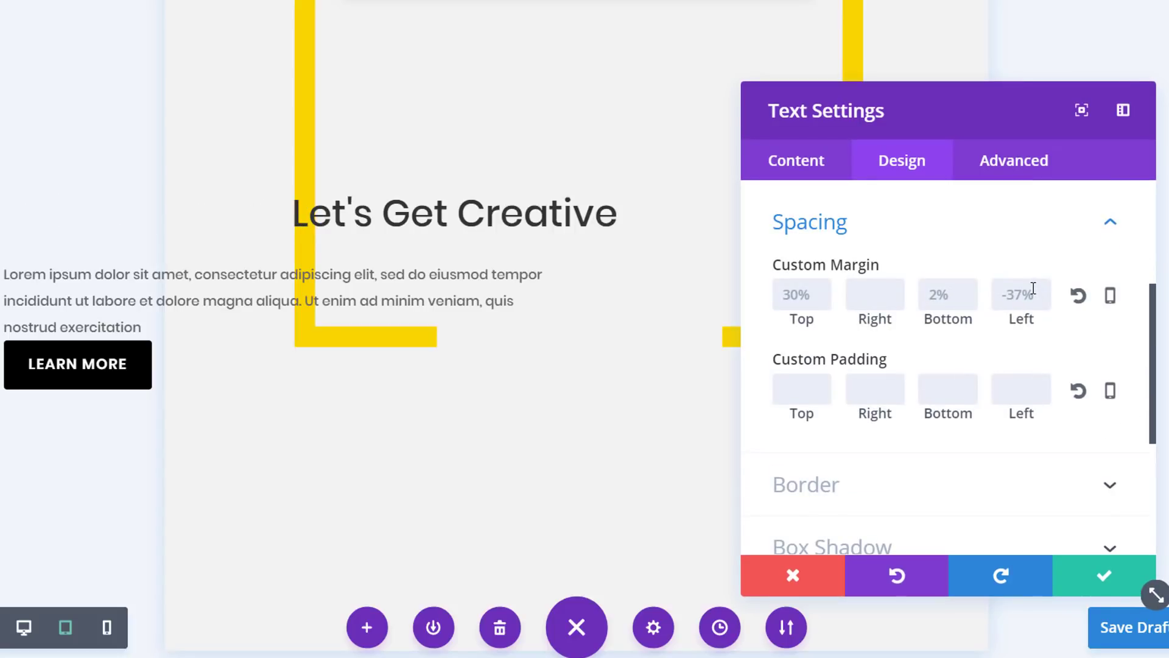
{"action": "type", "text": "0"}
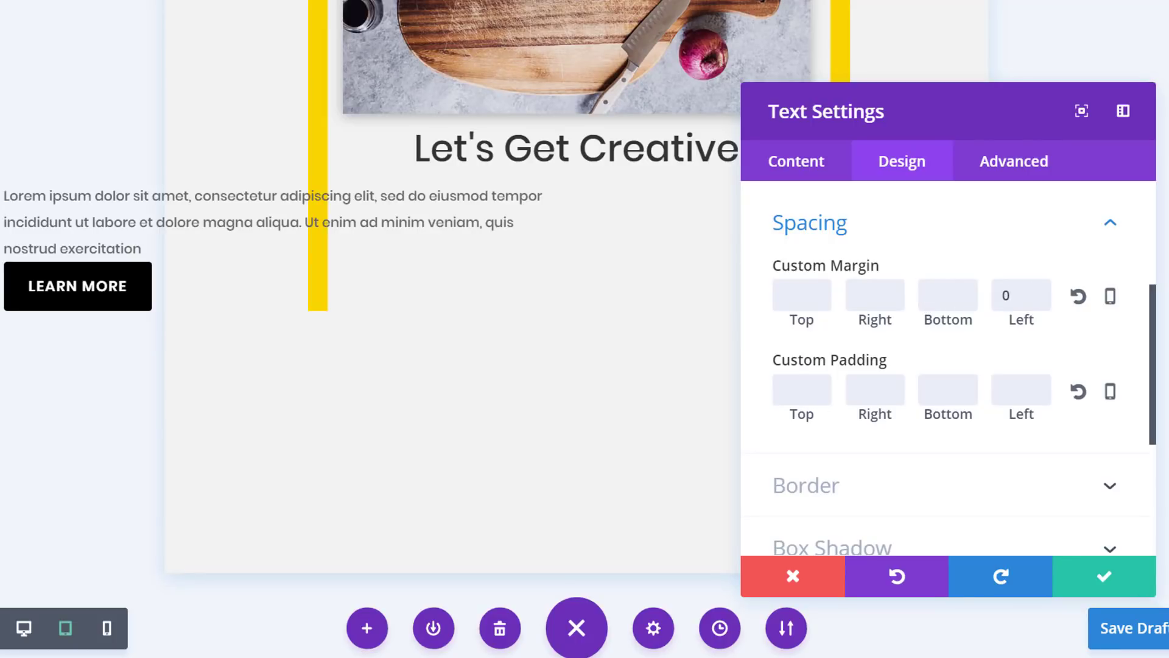
{"action": "left_click", "coordinate": [978, 249]}
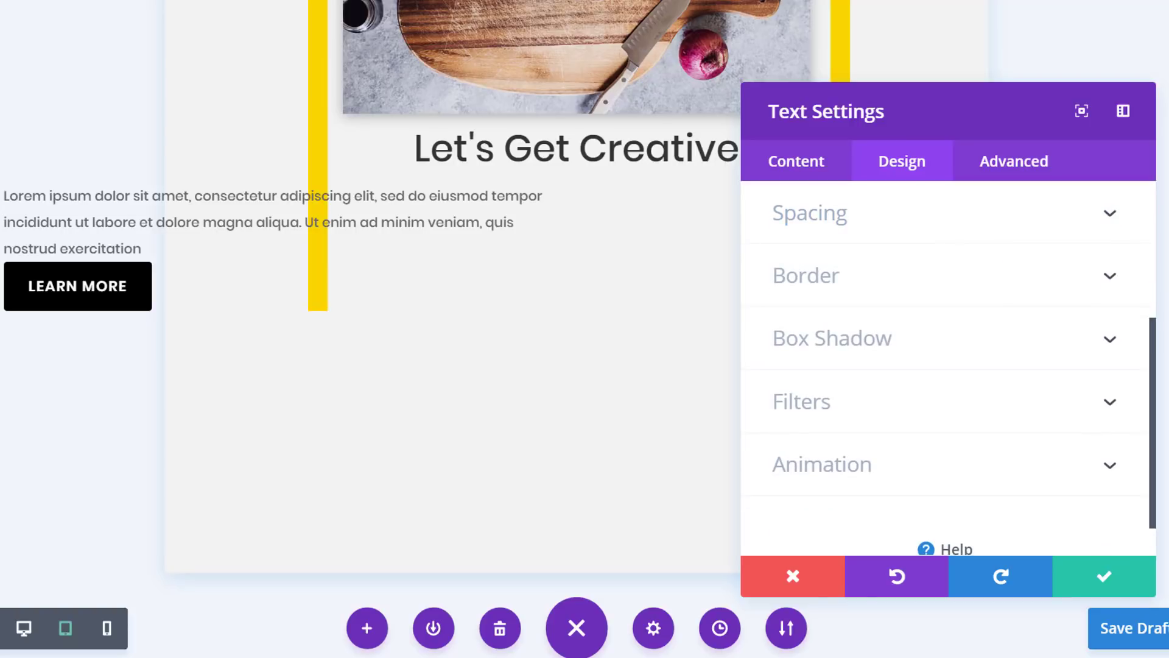
{"action": "left_click", "coordinate": [1104, 575]}
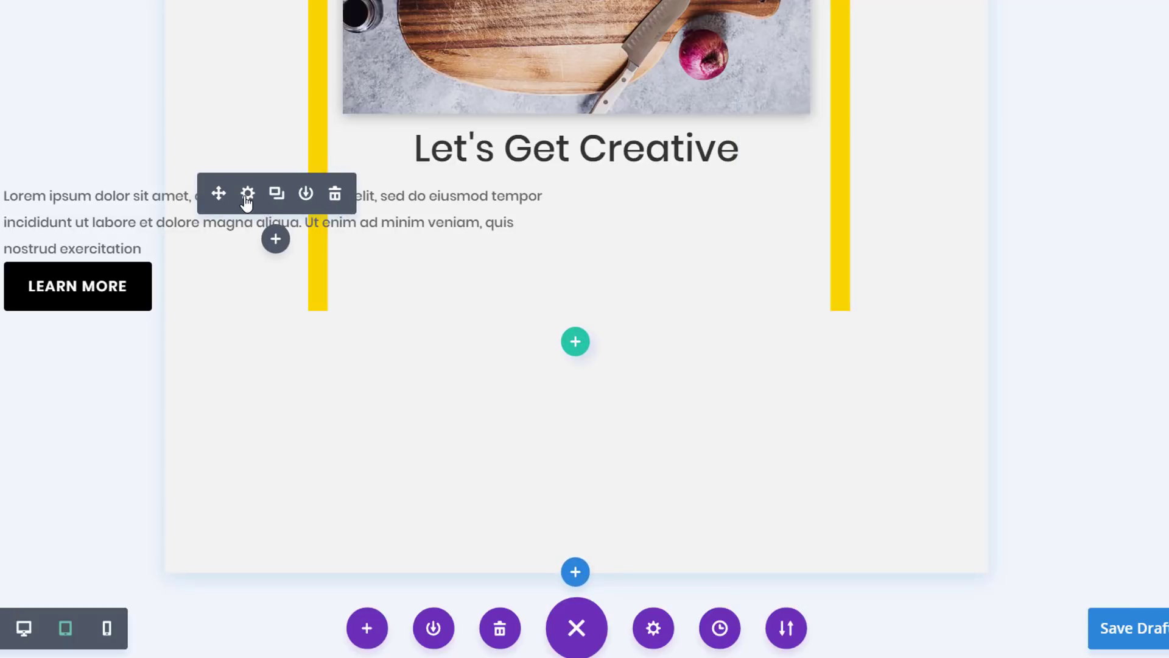
Center-align the text of the copied Lorem ipsum paragraph in the yellow-framed row.
{"action": "left_click", "coordinate": [247, 194]}
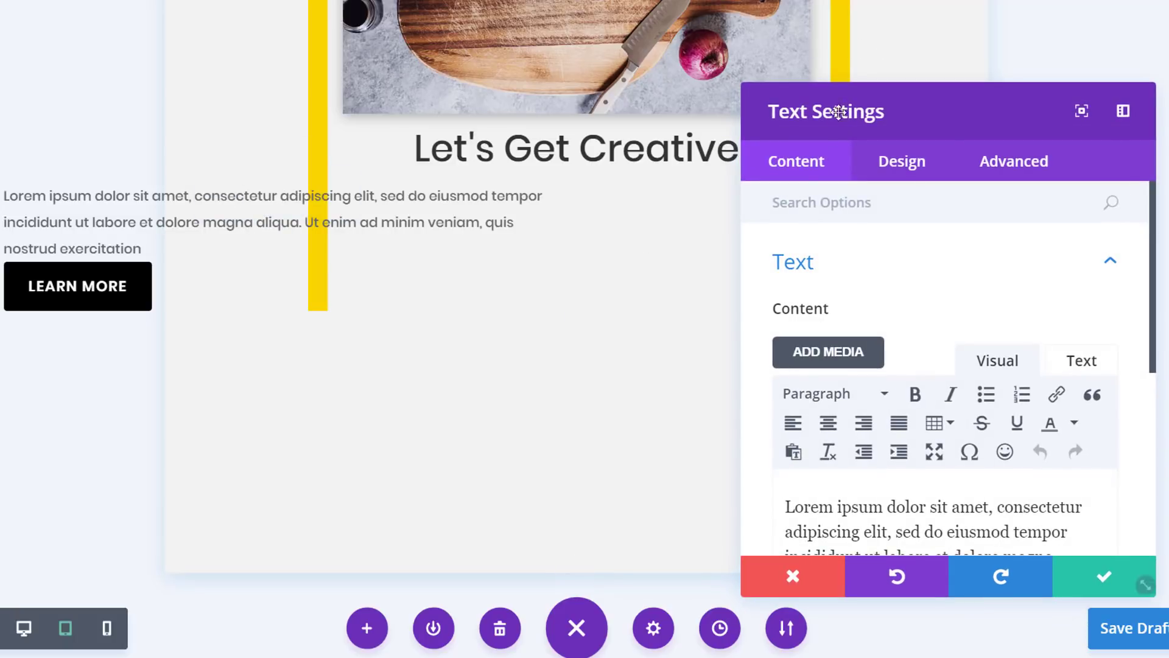
{"action": "left_click", "coordinate": [903, 160]}
{"action": "left_click", "coordinate": [876, 260]}
{"action": "scroll", "coordinate": [901, 316], "scroll_direction": "down", "scroll_amount": 15}
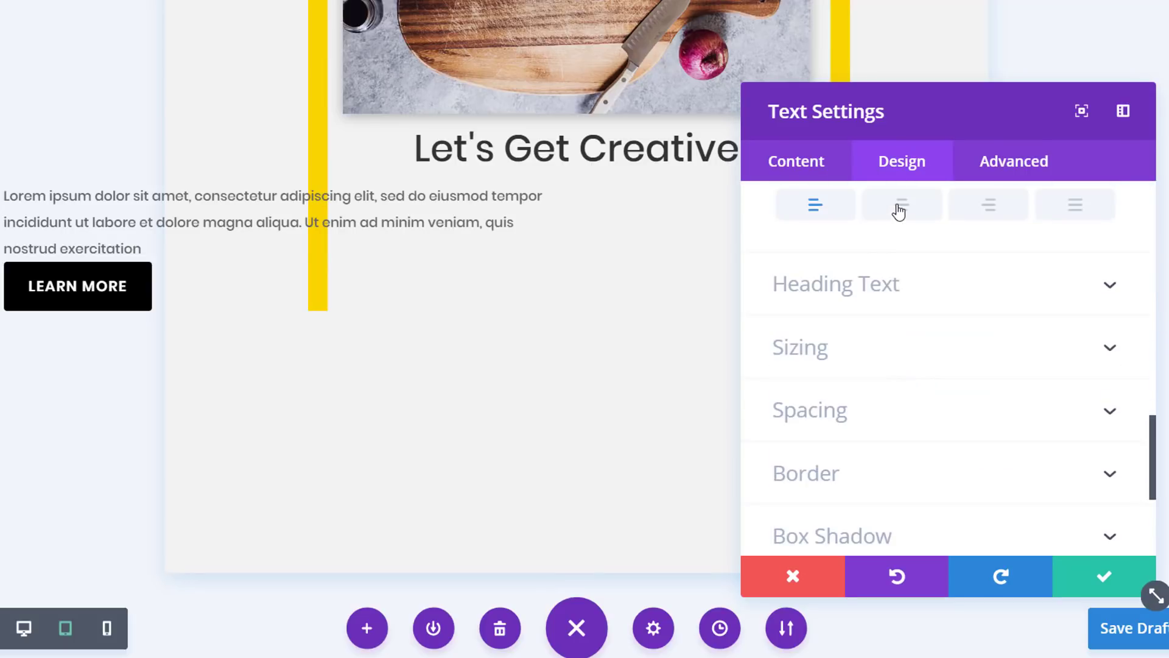
{"action": "left_click", "coordinate": [898, 210]}
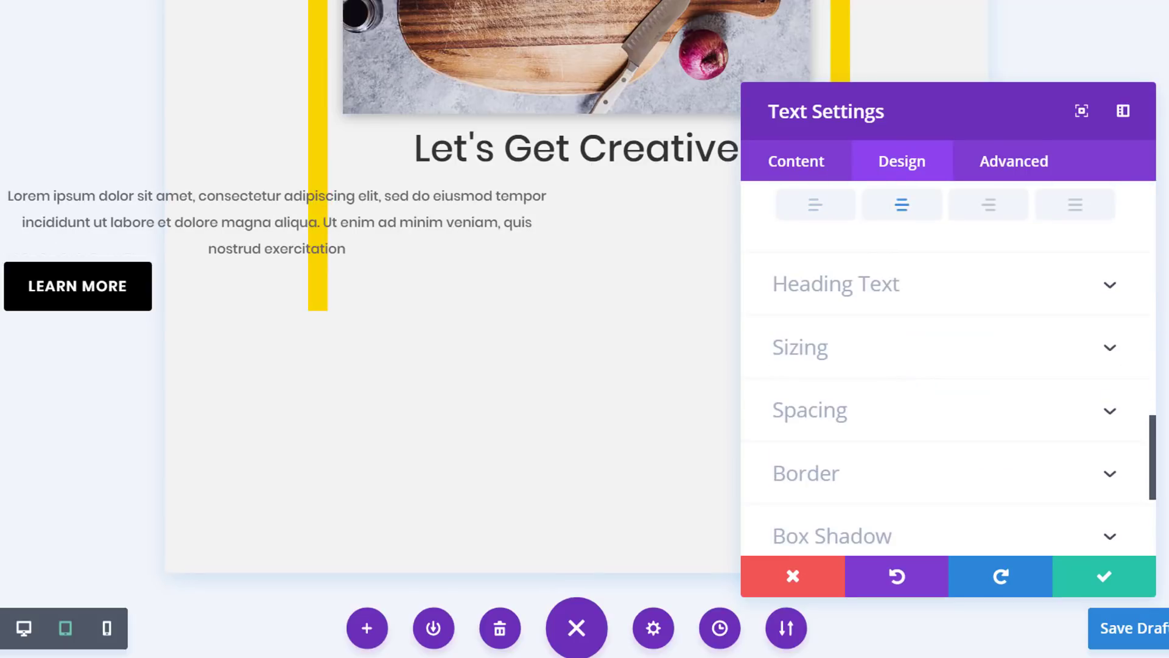
Center the paragraph module and set its width to 62%.
{"action": "left_click", "coordinate": [889, 363]}
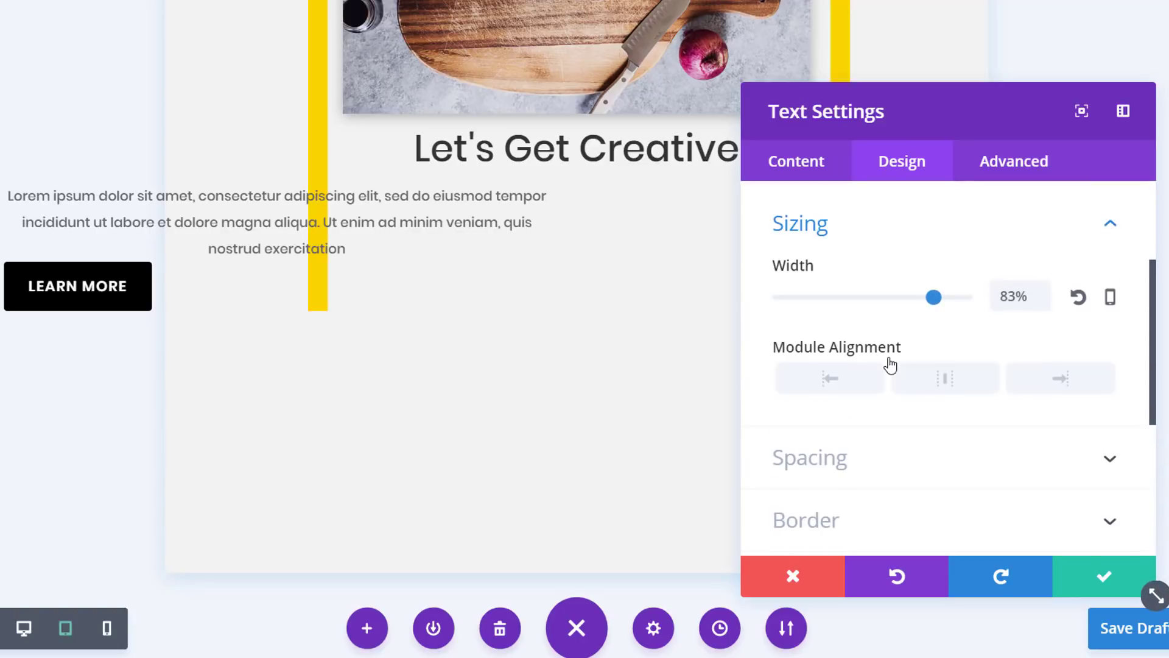
{"action": "left_click", "coordinate": [940, 396]}
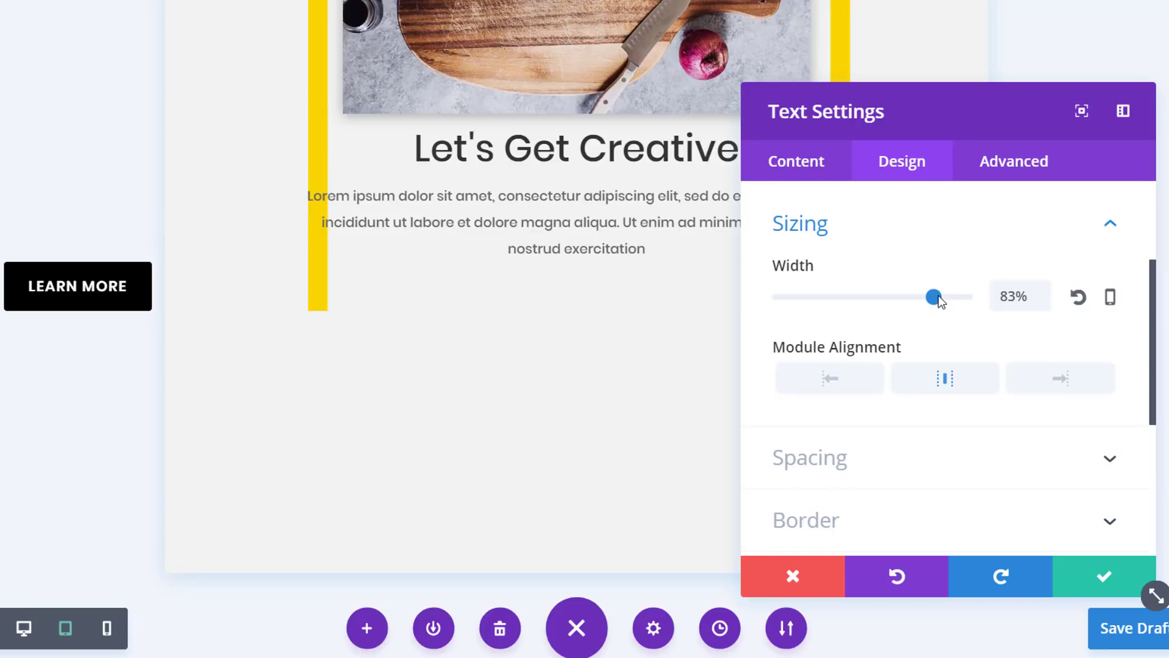
{"action": "left_click_drag", "start_coordinate": [931, 299], "coordinate": [894, 296]}
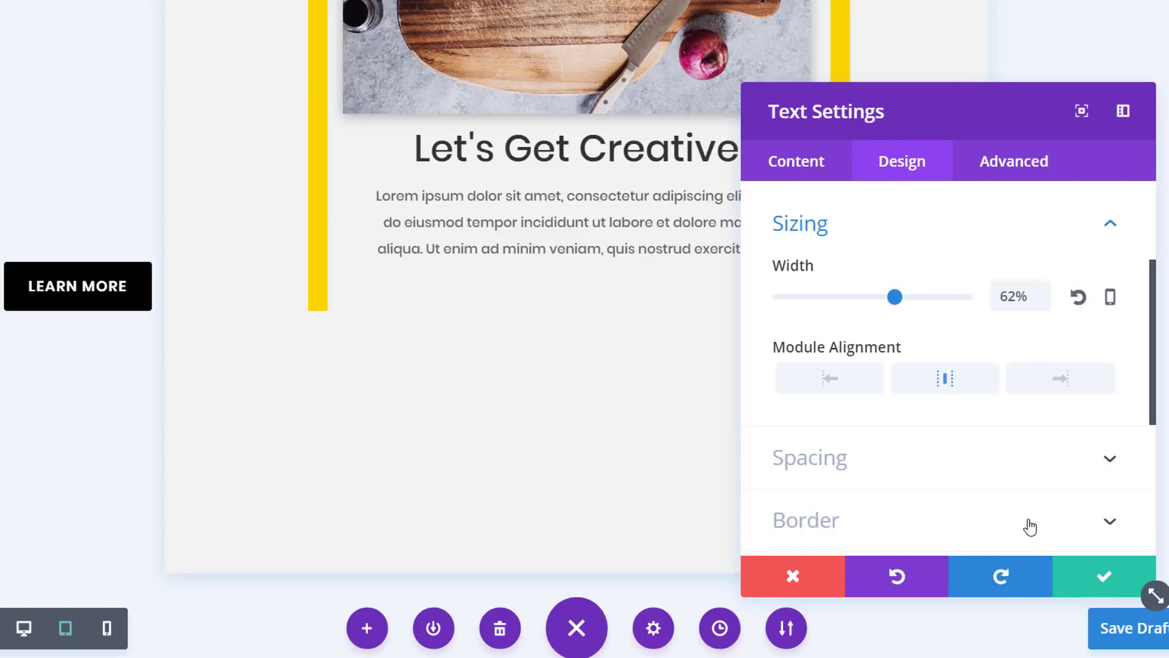
Set the paragraph module's custom margins to 0px left and 50 bottom, and save the settings.
{"action": "scroll", "coordinate": [964, 351], "scroll_direction": "down", "scroll_amount": 2}
{"action": "left_click", "coordinate": [915, 384]}
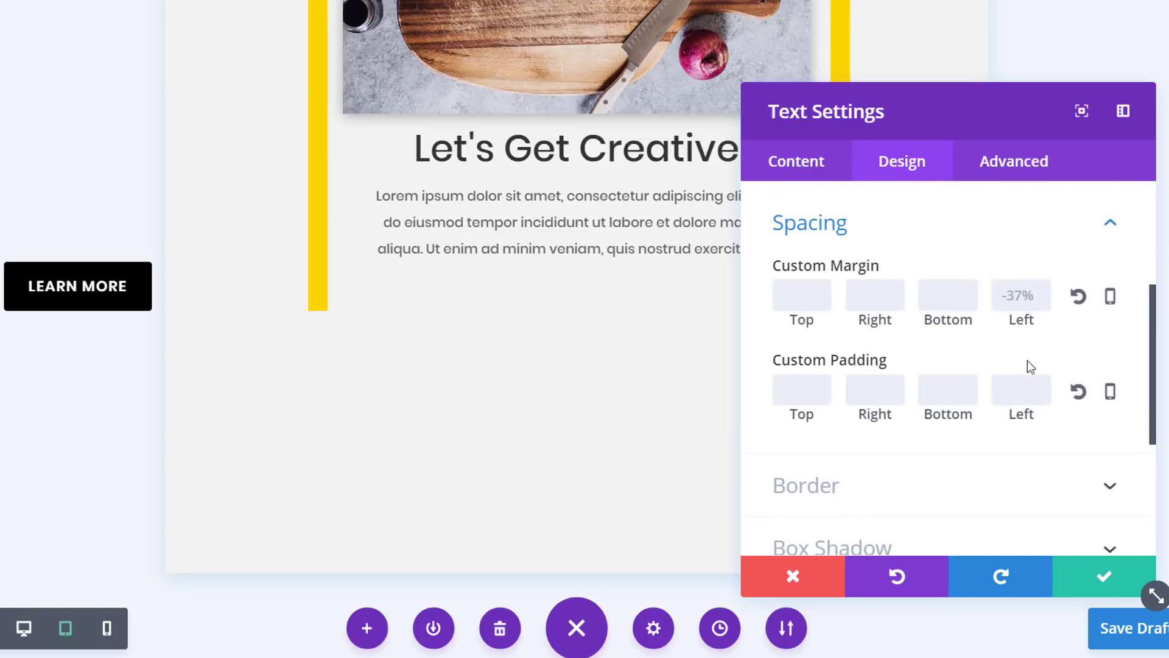
{"action": "type", "text": "0"}
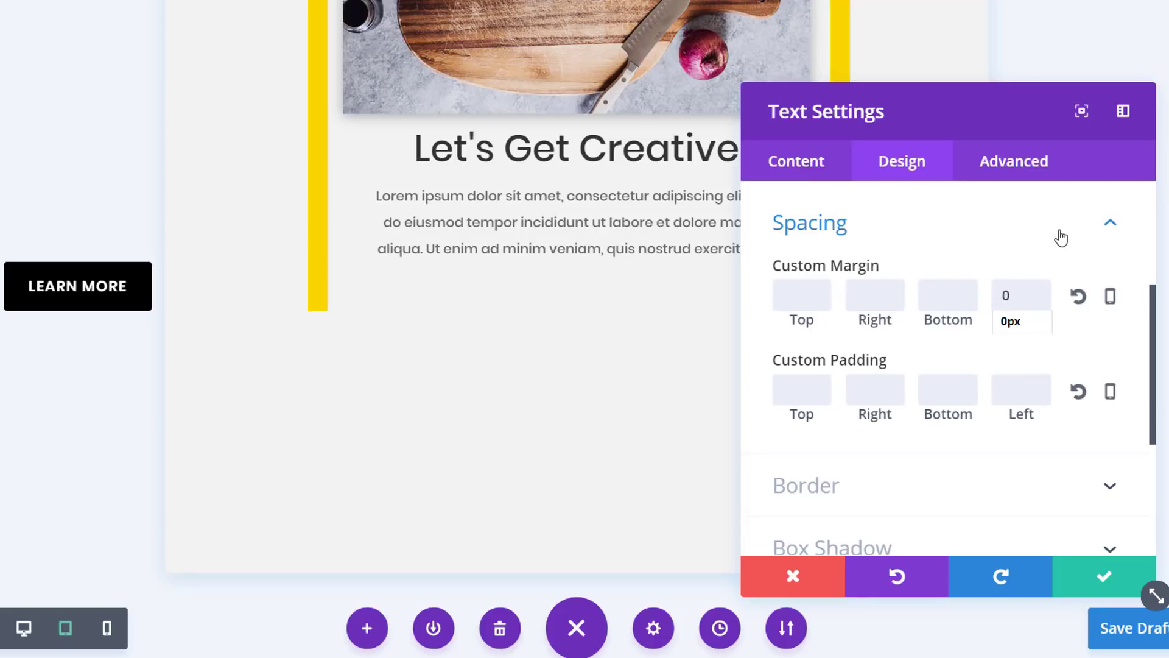
{"action": "left_click", "coordinate": [1130, 257]}
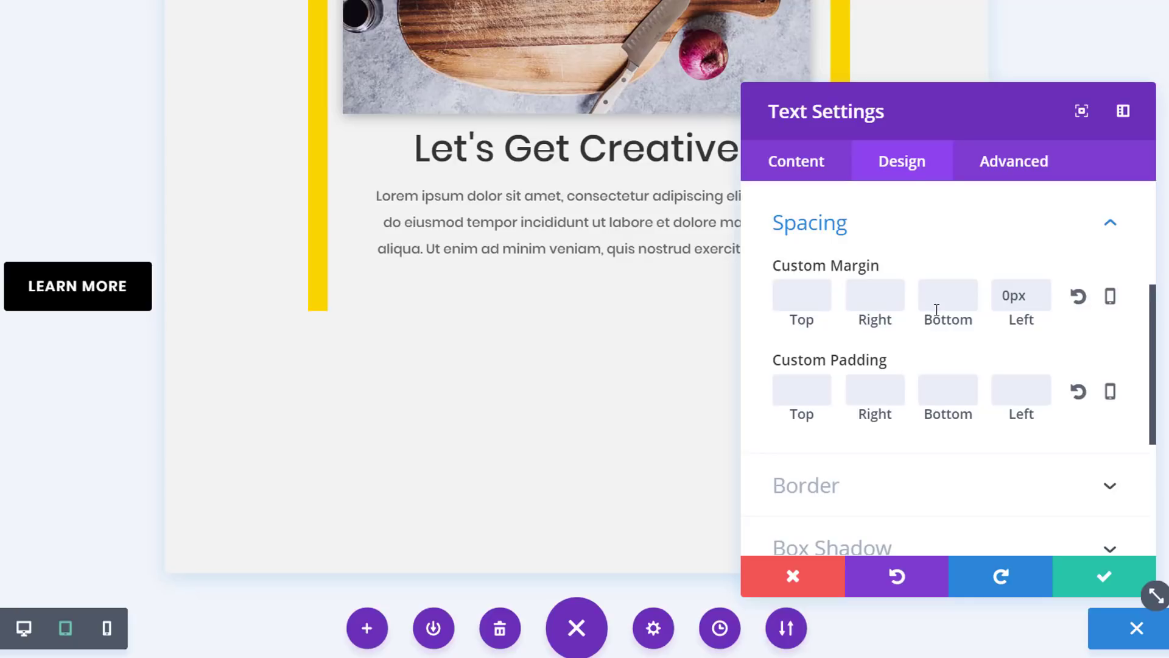
{"action": "type", "text": "50"}
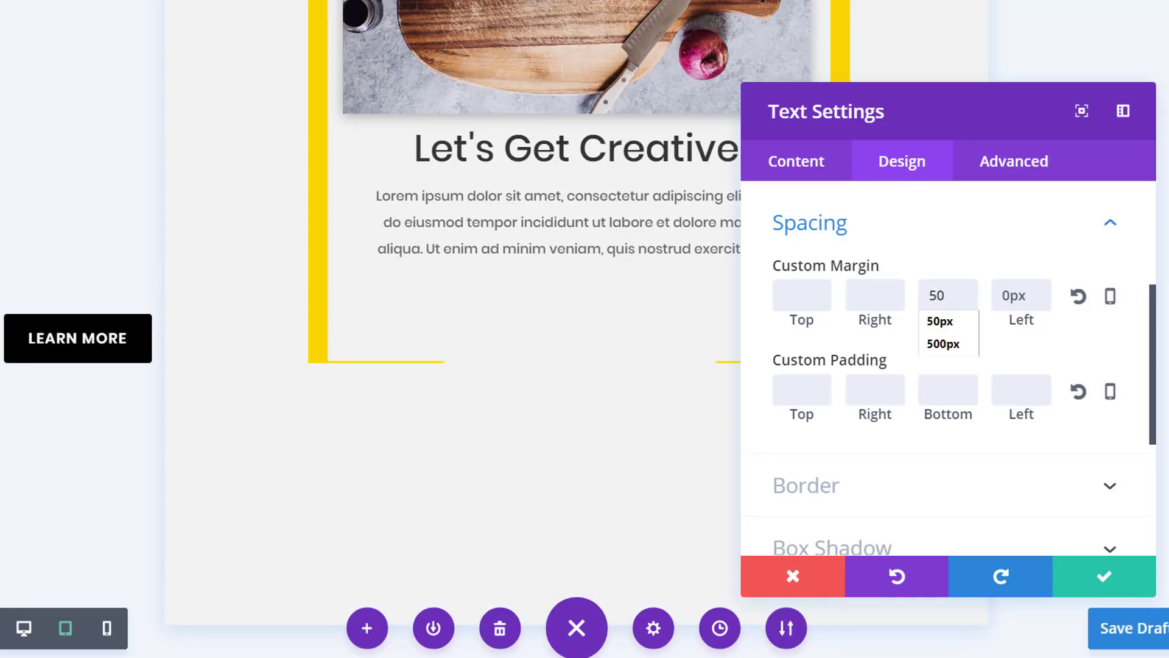
{"action": "left_click", "coordinate": [1082, 581]}
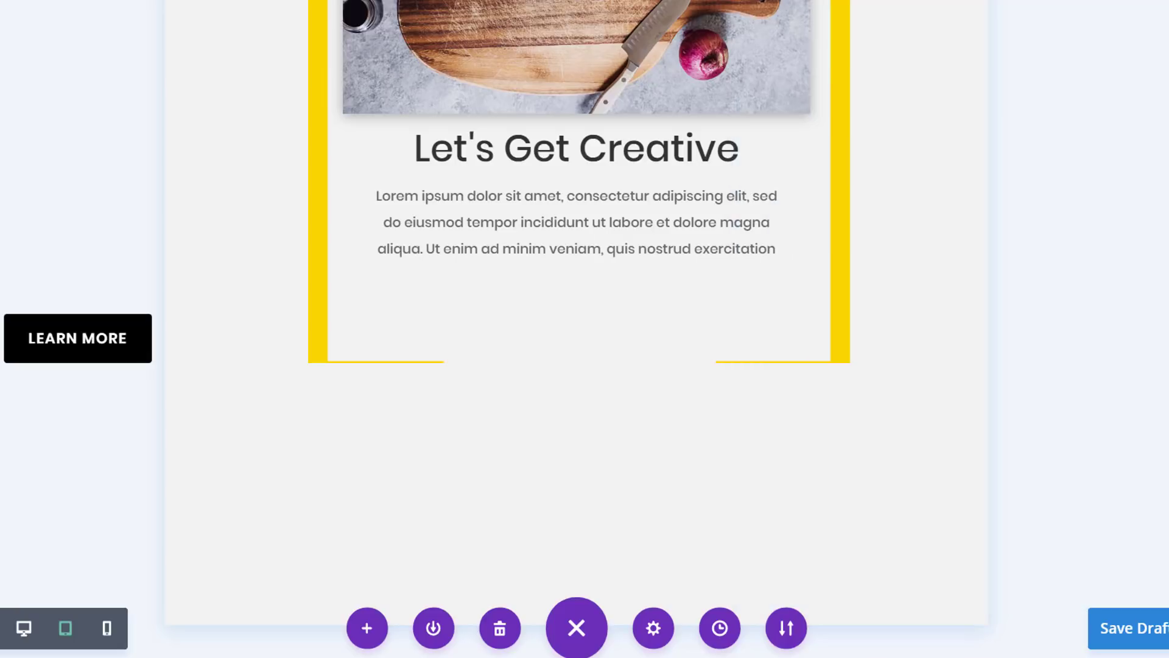
Set the alignment of the copied Learn More button in the yellow-framed row to center.
{"action": "left_click", "coordinate": [548, 324]}
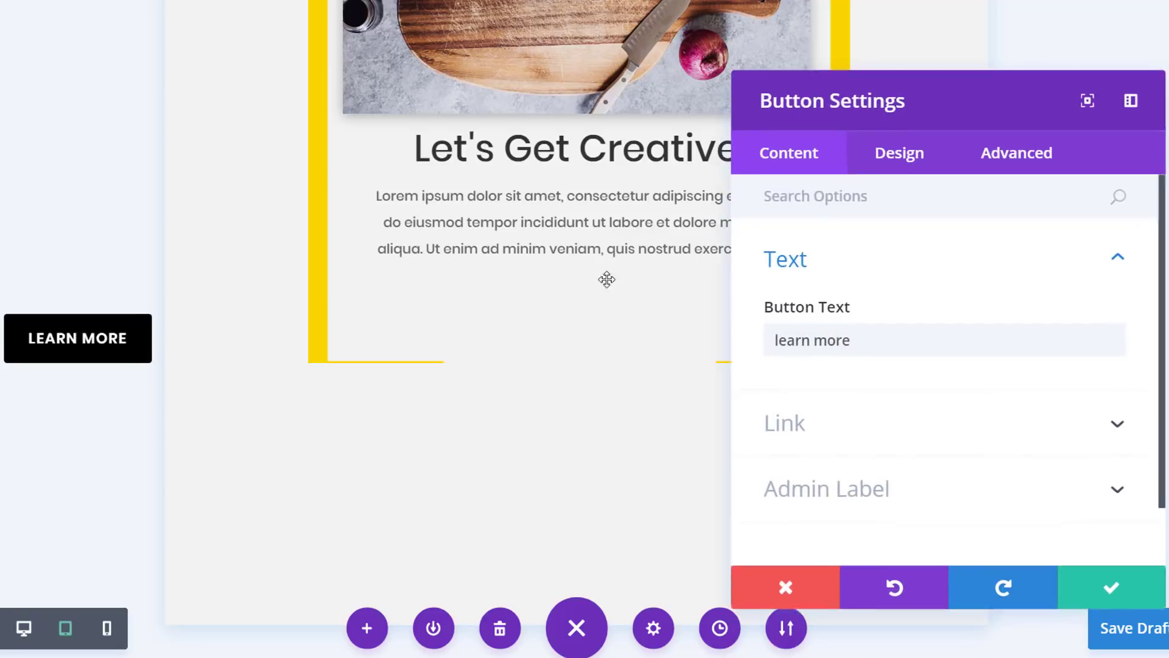
{"action": "left_click", "coordinate": [920, 174]}
{"action": "left_click", "coordinate": [981, 275]}
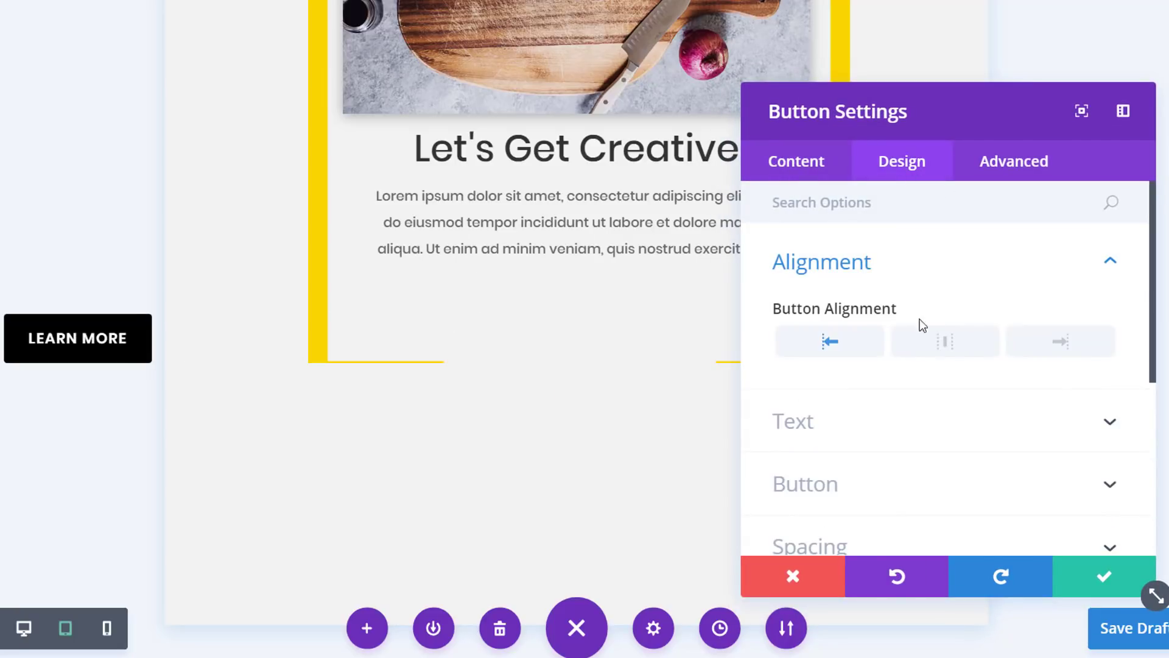
{"action": "left_click", "coordinate": [945, 341]}
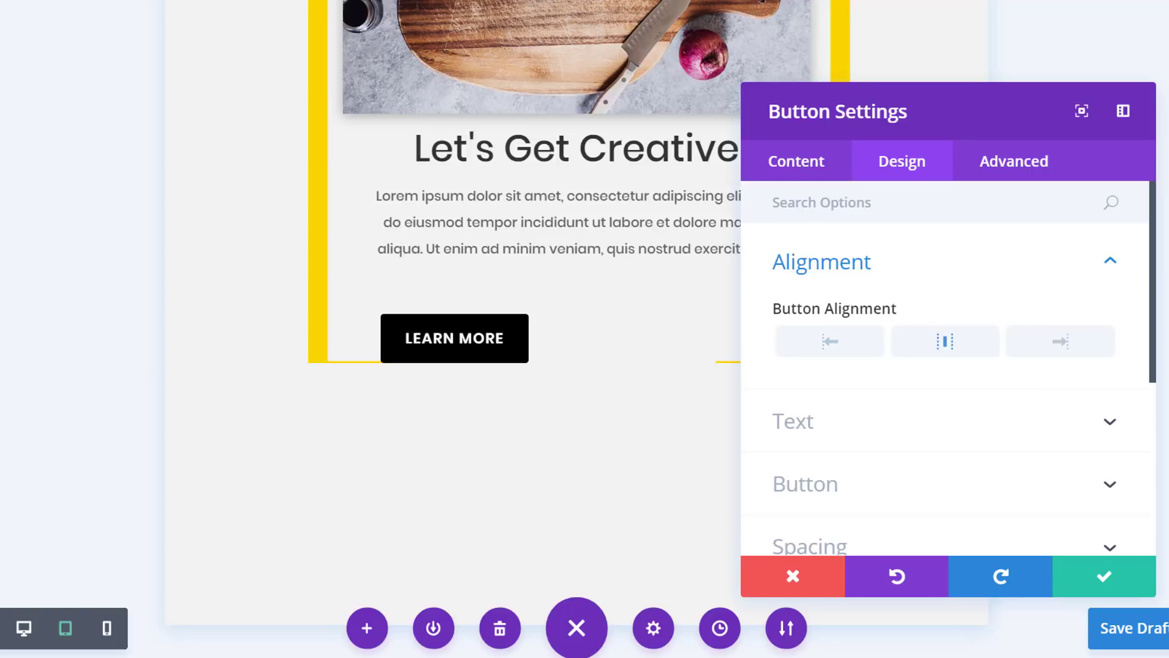
Set the centered Learn More button's custom margins to 150px bottom and 0px left, and save the settings.
{"action": "scroll", "coordinate": [919, 462], "scroll_direction": "down", "scroll_amount": 2}
{"action": "left_click", "coordinate": [918, 461]}
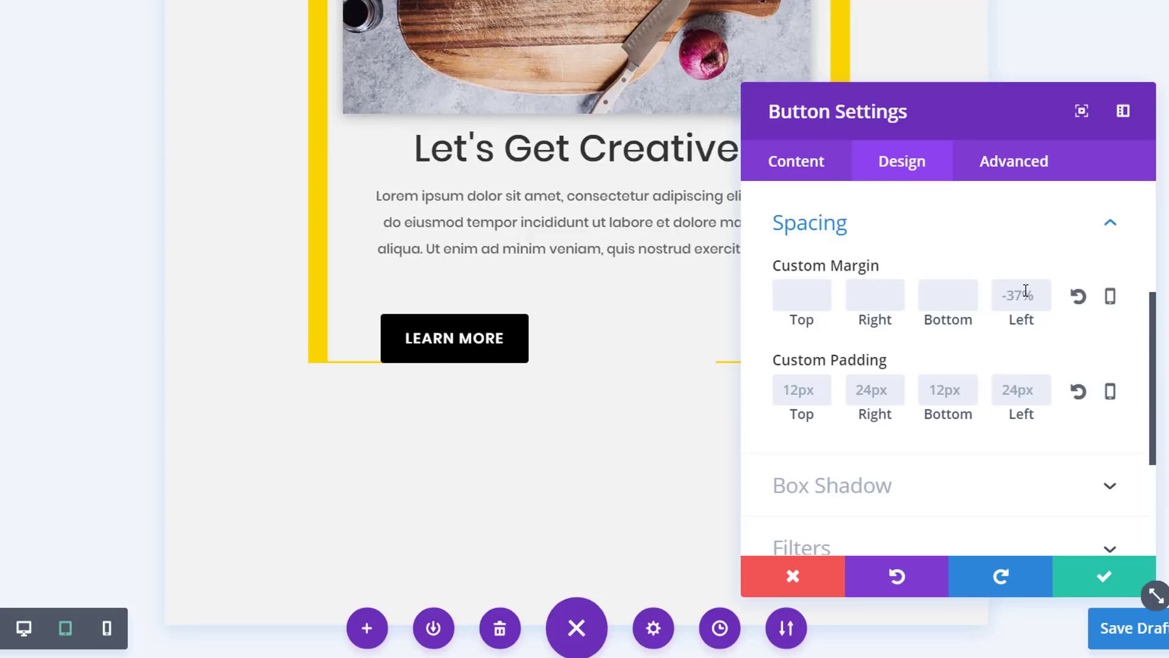
{"action": "left_click", "coordinate": [963, 299]}
{"action": "type", "text": "150"}
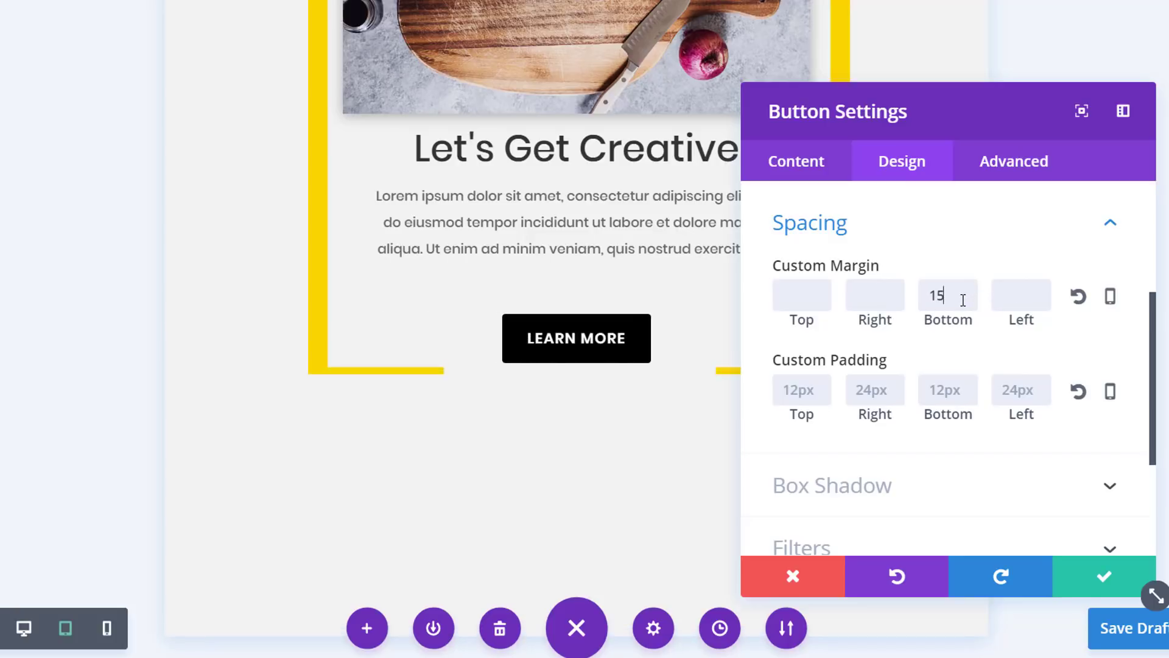
{"action": "left_click", "coordinate": [1026, 297]}
{"action": "type", "text": "0"}
{"action": "left_click", "coordinate": [1102, 267]}
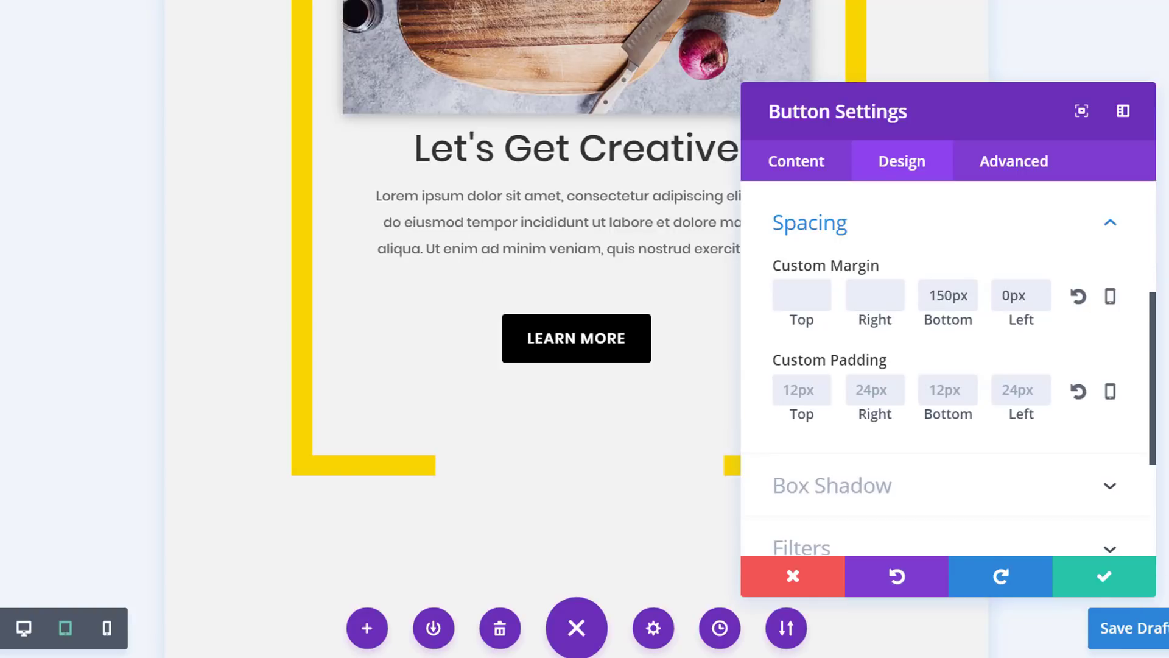
{"action": "left_click", "coordinate": [1090, 572]}
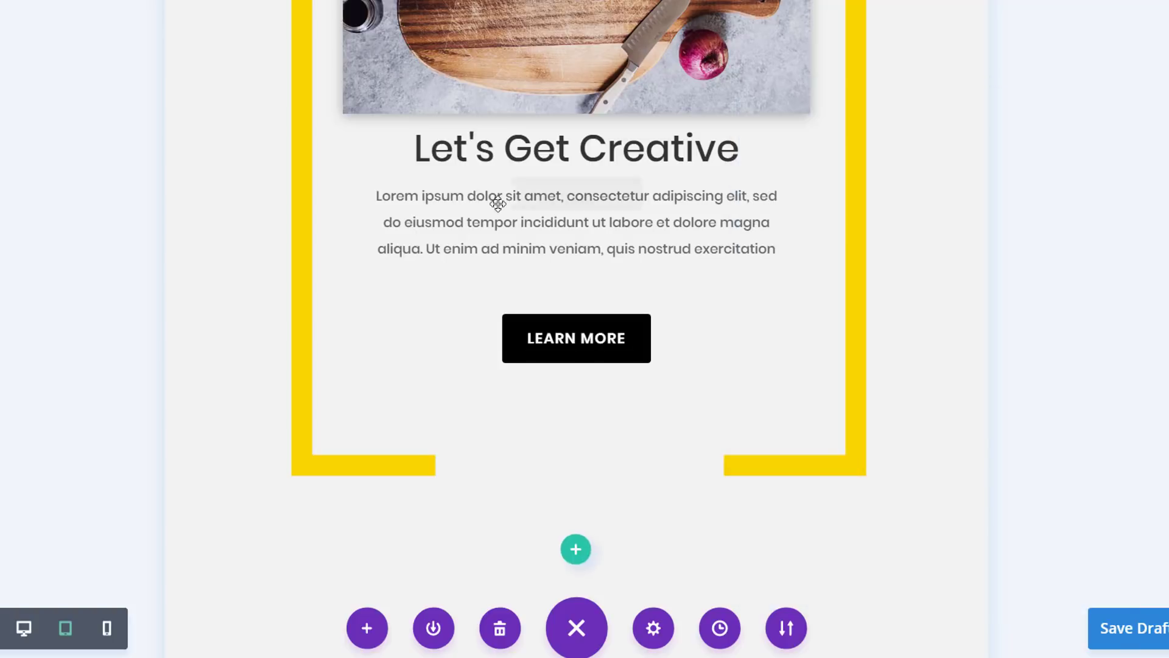
Duplicate the yellow-framed row, replace the copy's photo with restaurant-hero-04.jpg from the media library, and save the image settings.
{"action": "scroll", "coordinate": [469, 191], "scroll_direction": "up", "scroll_amount": 4}
{"action": "scroll", "coordinate": [669, 288], "scroll_direction": "down", "scroll_amount": 8}
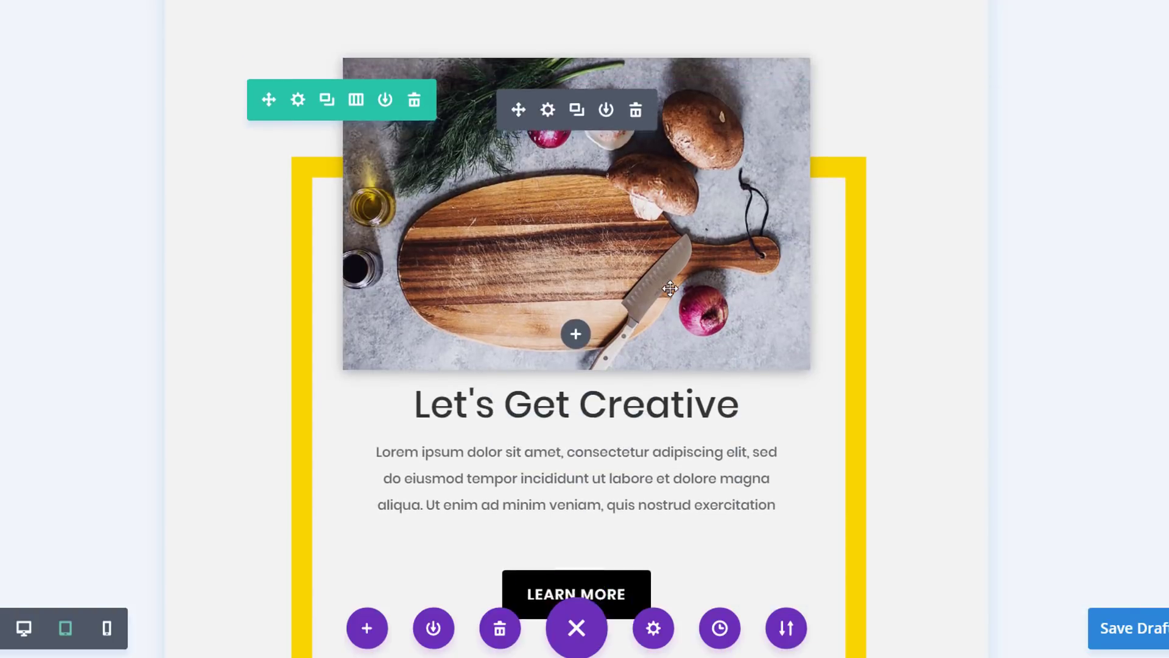
{"action": "scroll", "coordinate": [669, 288], "scroll_direction": "down", "scroll_amount": 2}
{"action": "left_click", "coordinate": [545, 275]}
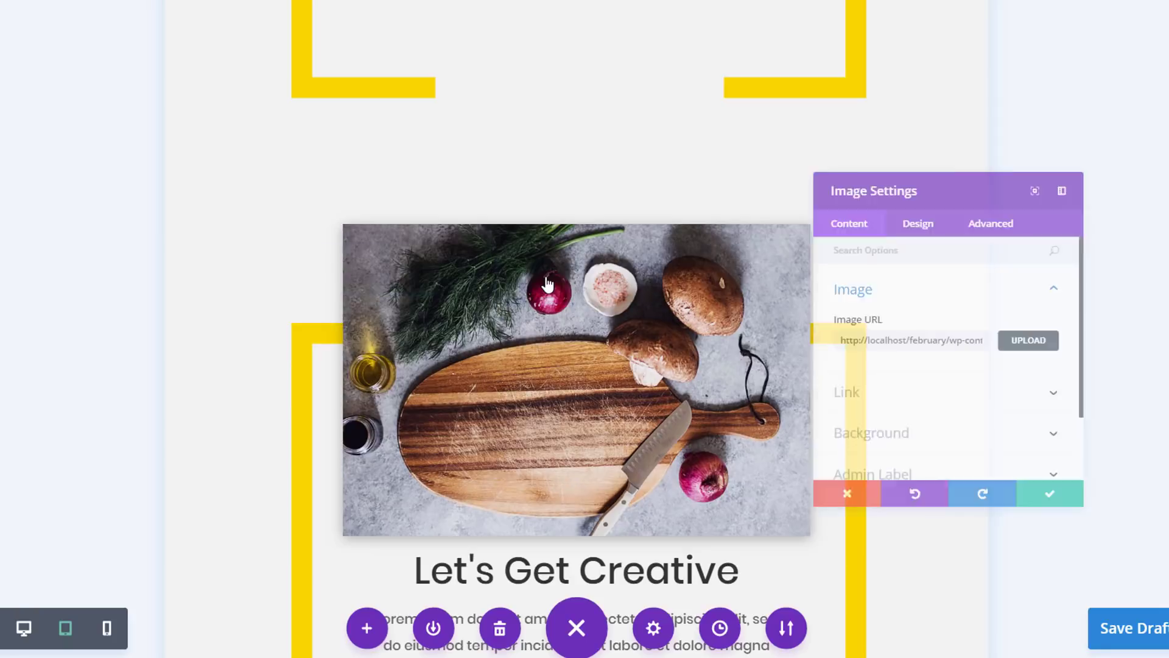
{"action": "left_click", "coordinate": [1072, 342]}
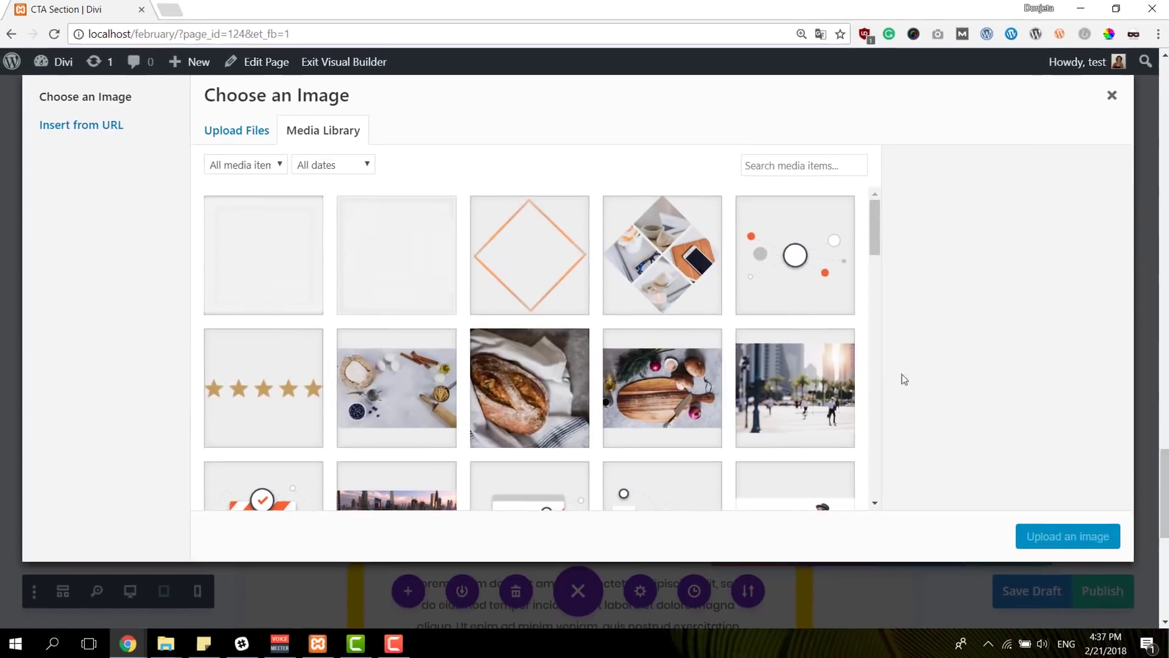
{"action": "scroll", "coordinate": [491, 352], "scroll_direction": "down", "scroll_amount": 2}
{"action": "left_click", "coordinate": [395, 311]}
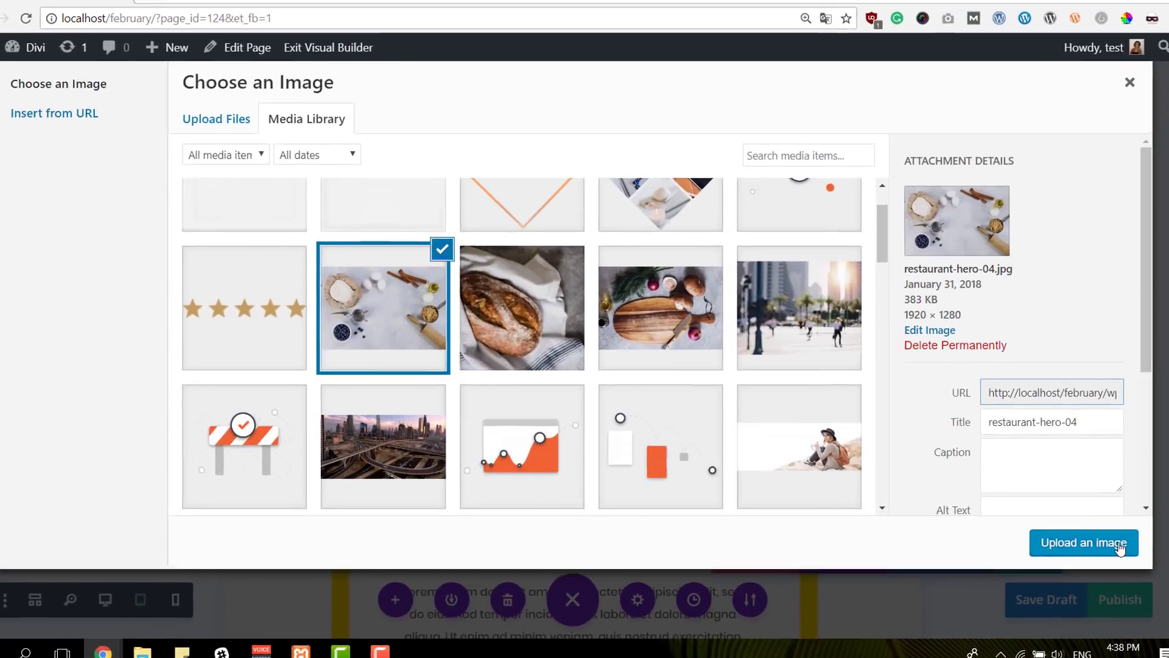
{"action": "left_click", "coordinate": [1091, 537]}
{"action": "left_click", "coordinate": [1075, 586]}
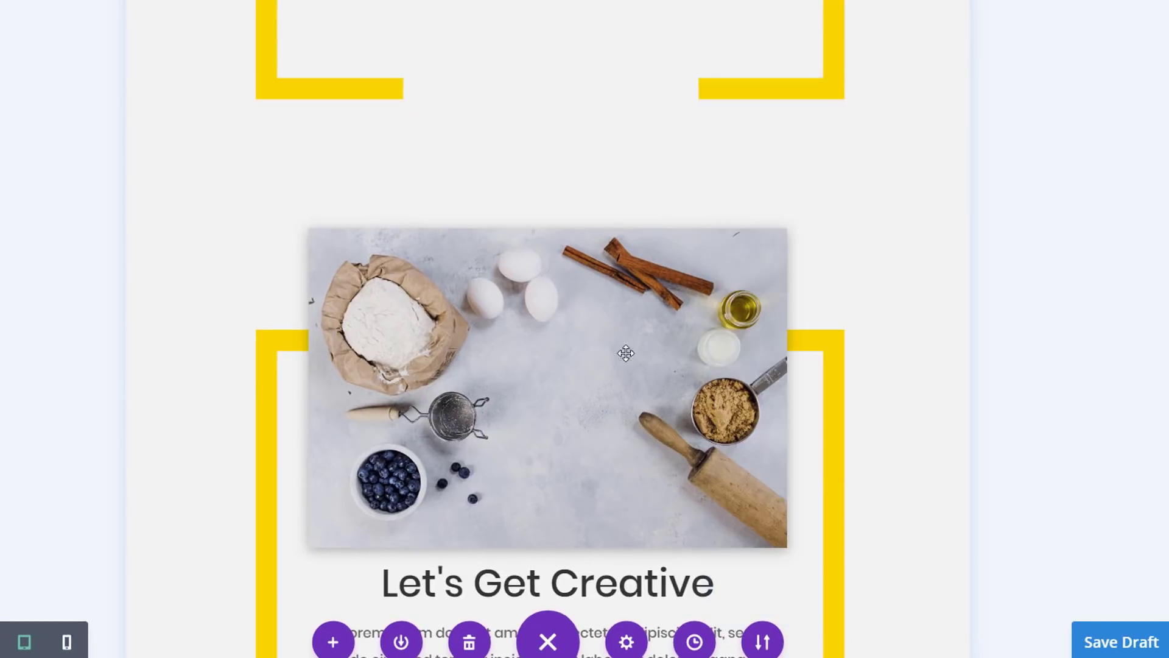
Change the copied row's column 1 background color to #00dbd7 and save the row settings.
{"action": "scroll", "coordinate": [567, 327], "scroll_direction": "down", "scroll_amount": 5}
{"action": "scroll", "coordinate": [568, 327], "scroll_direction": "up", "scroll_amount": 2}
{"action": "left_click", "coordinate": [262, 81]}
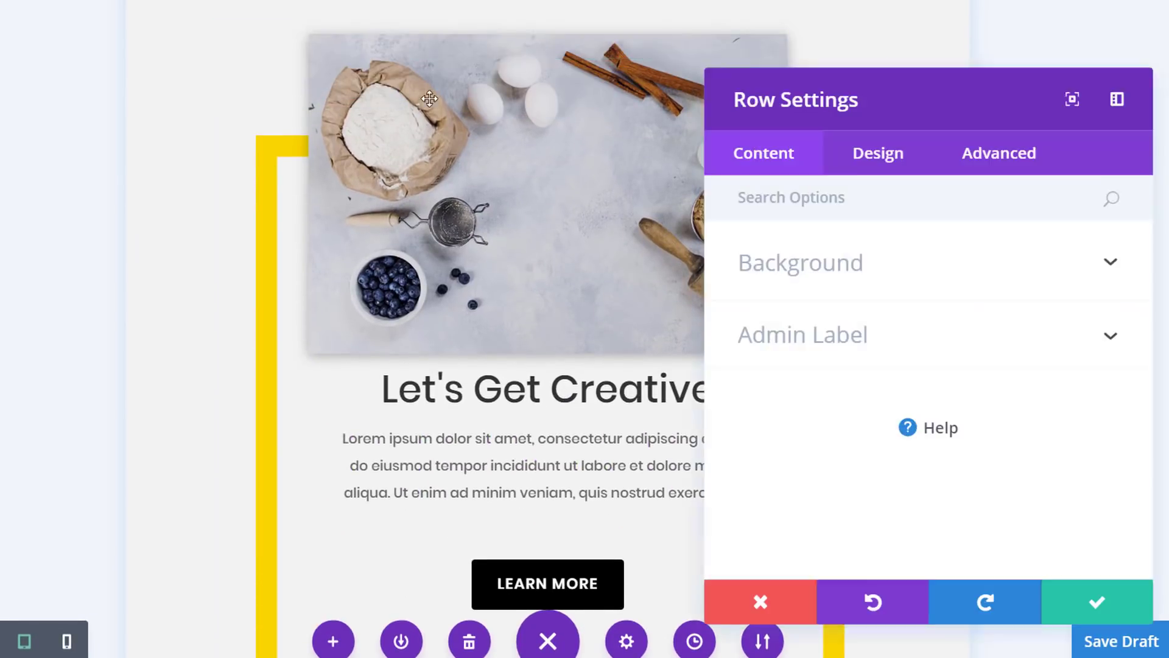
{"action": "left_click", "coordinate": [982, 285]}
{"action": "scroll", "coordinate": [892, 378], "scroll_direction": "down", "scroll_amount": 4}
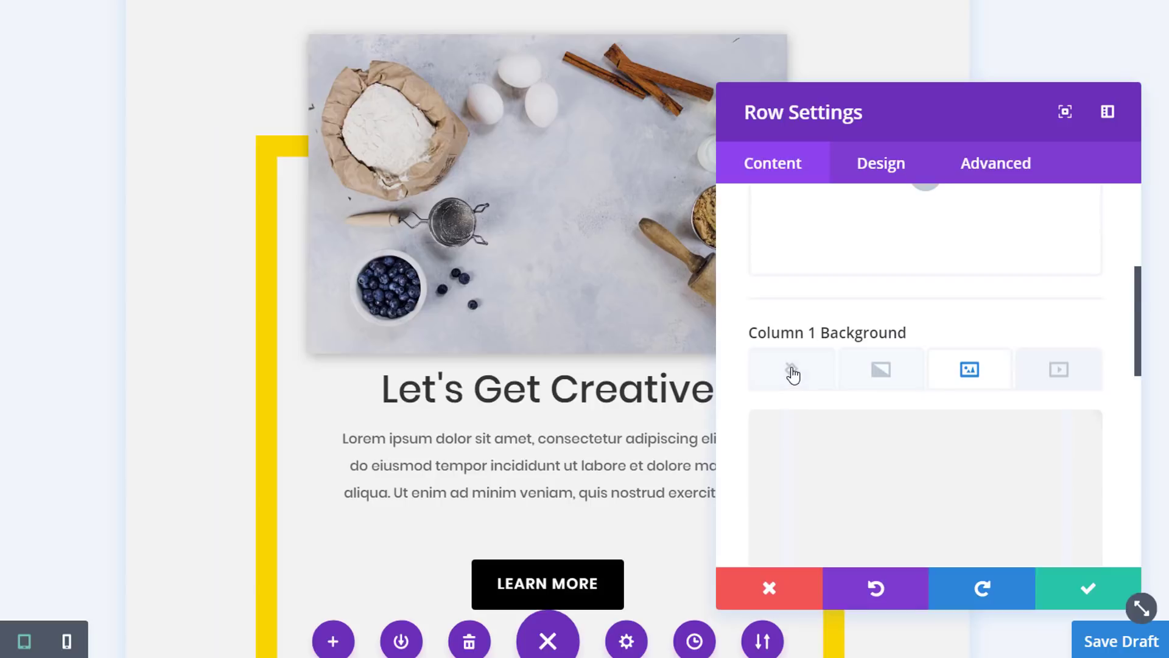
{"action": "left_click", "coordinate": [792, 370]}
{"action": "scroll", "coordinate": [821, 385], "scroll_direction": "down", "scroll_amount": 3}
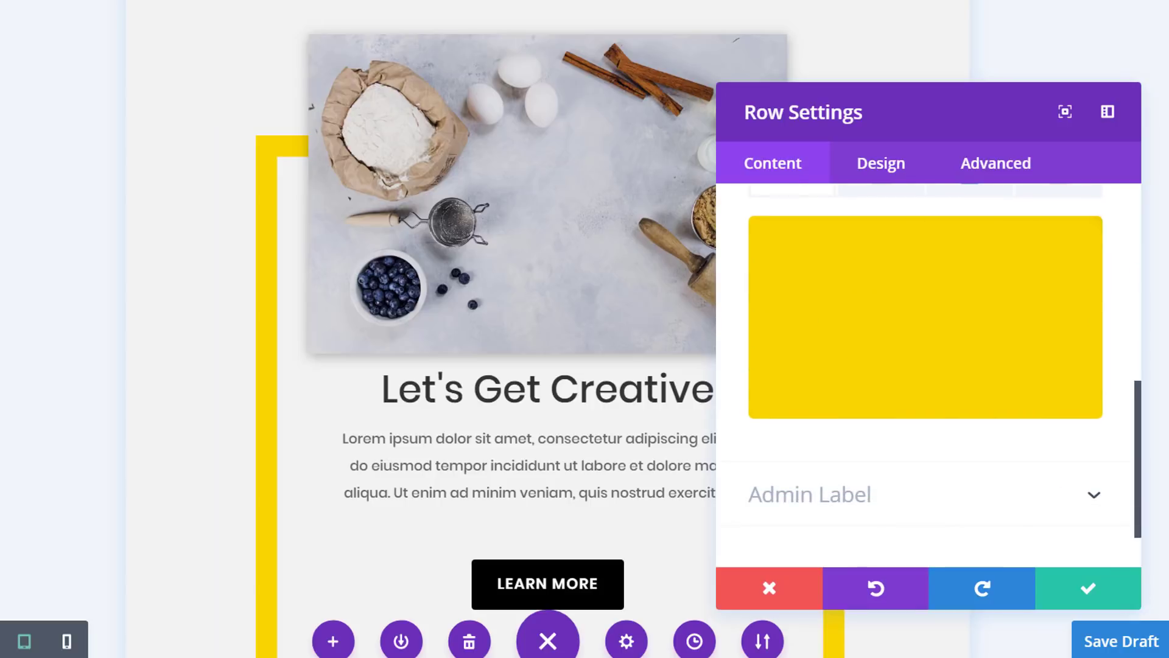
{"action": "key", "text": "ctrl+s"}
{"action": "left_click", "coordinate": [934, 235]}
{"action": "left_click", "coordinate": [827, 247]}
{"action": "type", "text": "#00dbd7"}
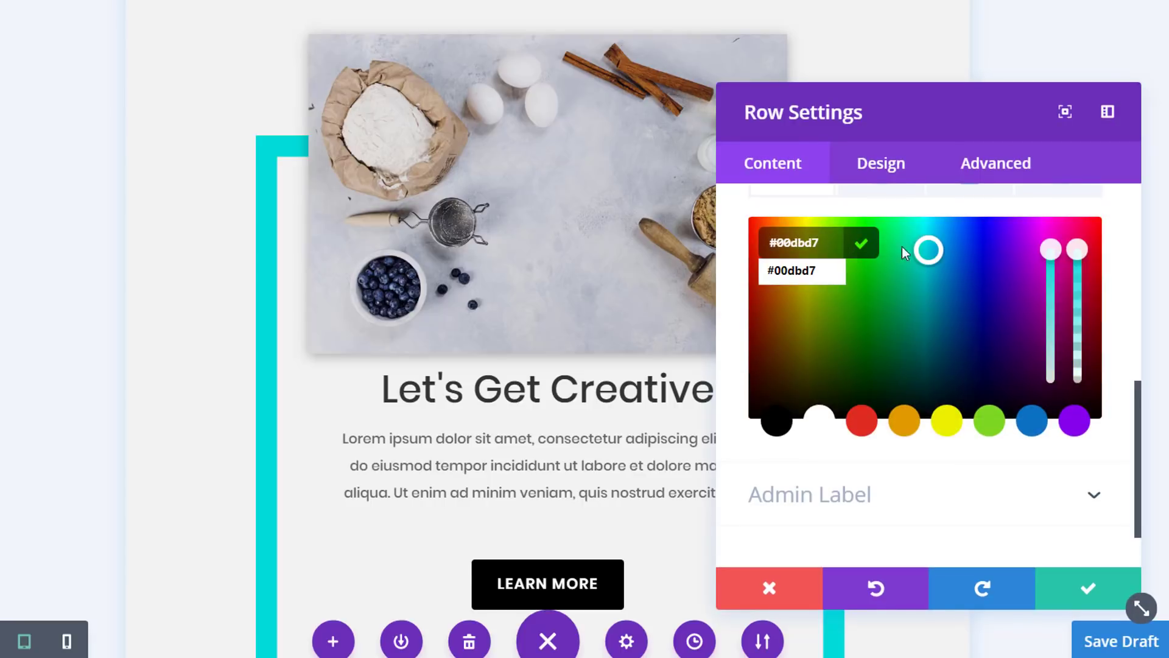
{"action": "left_click", "coordinate": [1088, 588]}
Review the yellow-framed row and its recolored copy in the tablet layout.
{"action": "scroll", "coordinate": [561, 334], "scroll_direction": "down", "scroll_amount": 2}
{"action": "scroll", "coordinate": [591, 342], "scroll_direction": "up", "scroll_amount": 1}
{"action": "scroll", "coordinate": [591, 342], "scroll_direction": "up", "scroll_amount": 10}
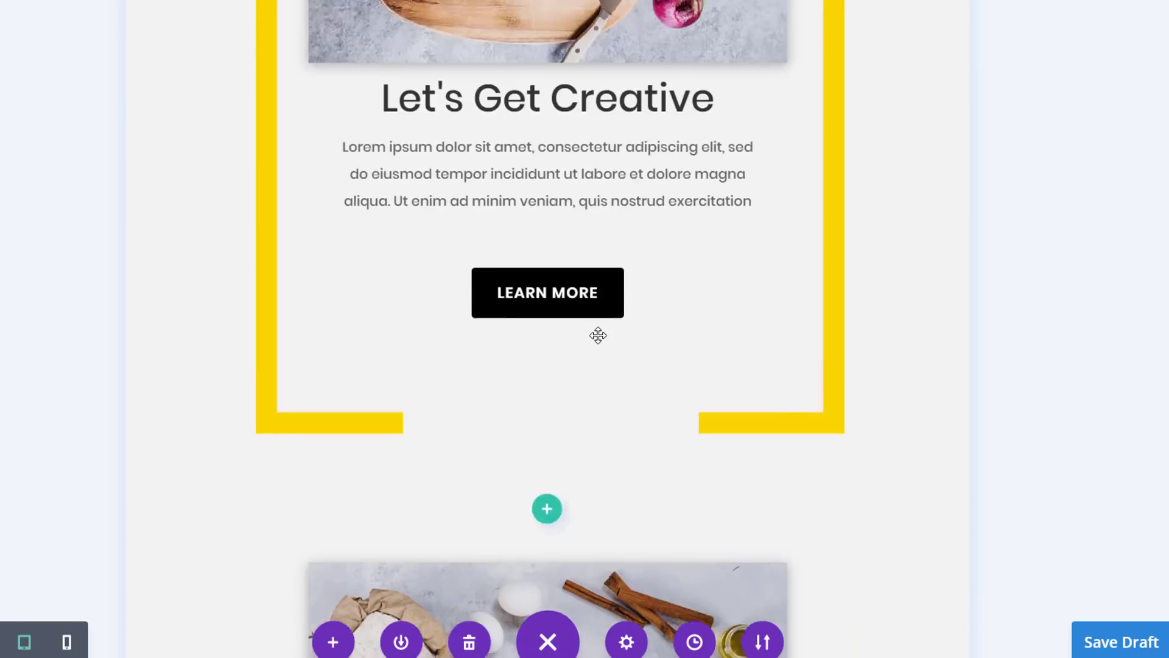
{"action": "scroll", "coordinate": [621, 317], "scroll_direction": "down", "scroll_amount": 5}
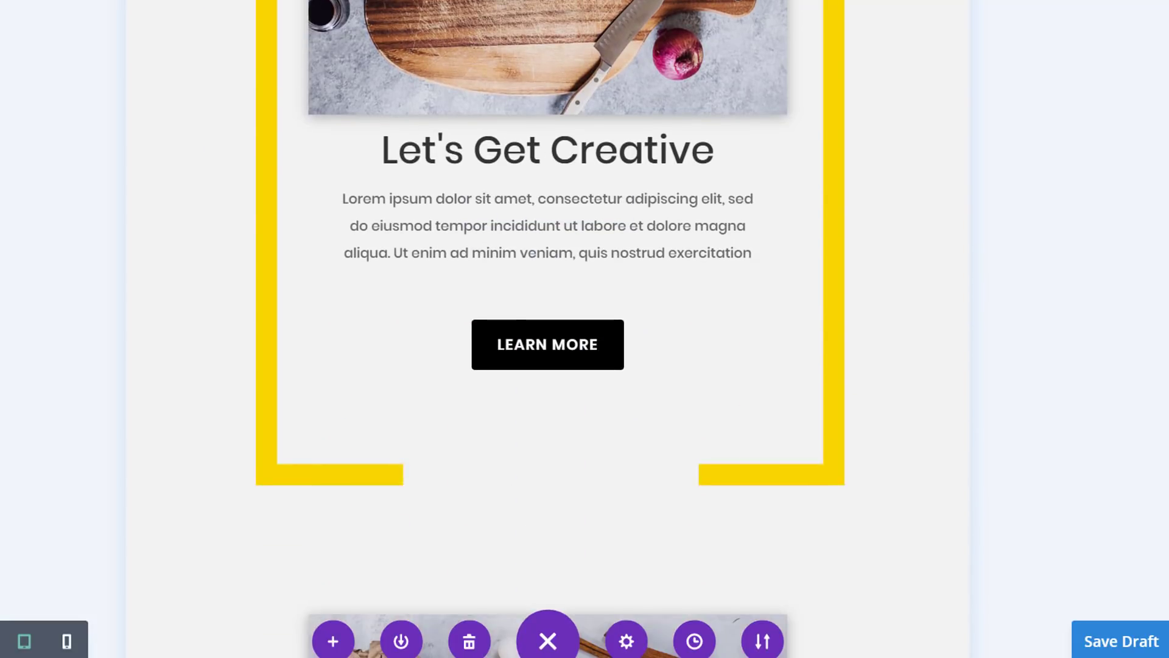
{"action": "scroll", "coordinate": [631, 384], "scroll_direction": "down", "scroll_amount": 10}
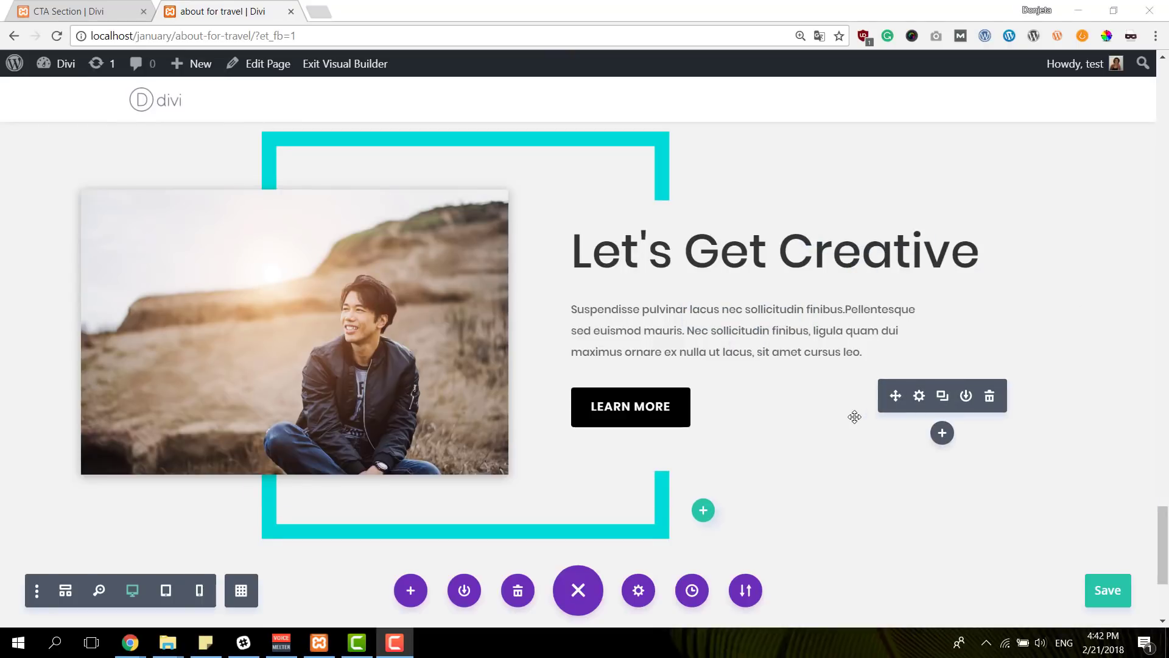
Inspect the framed rows on the about for travel page, previewing them in tablet and phone layouts.
{"action": "scroll", "coordinate": [788, 425], "scroll_direction": "up", "scroll_amount": 4}
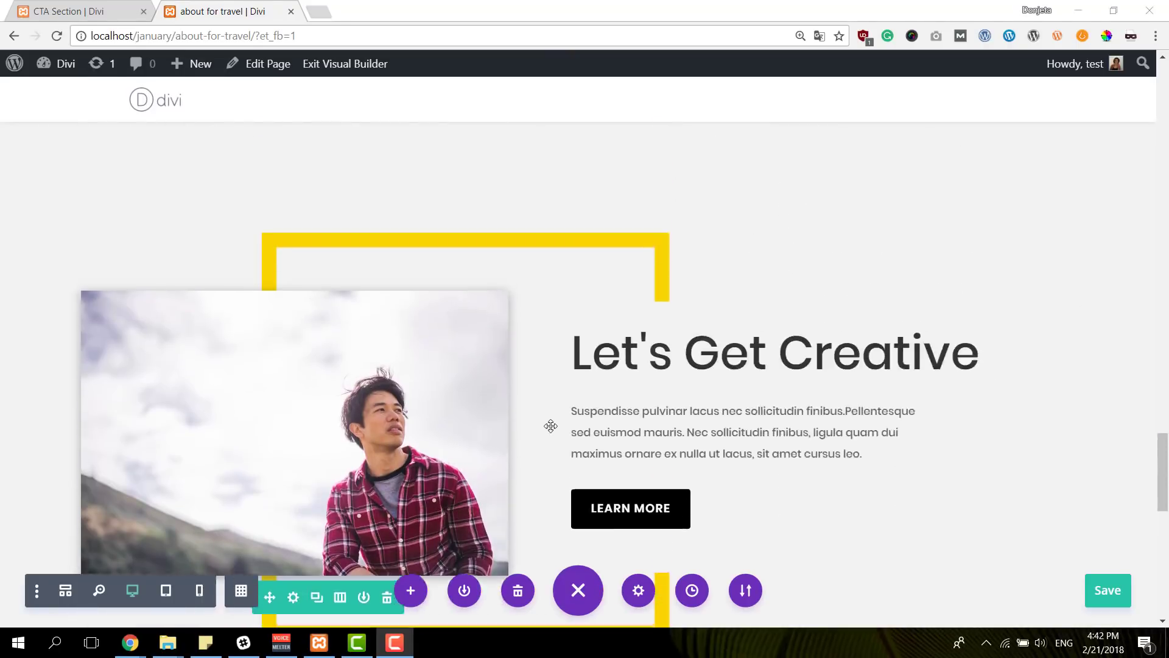
{"action": "left_click", "coordinate": [165, 590]}
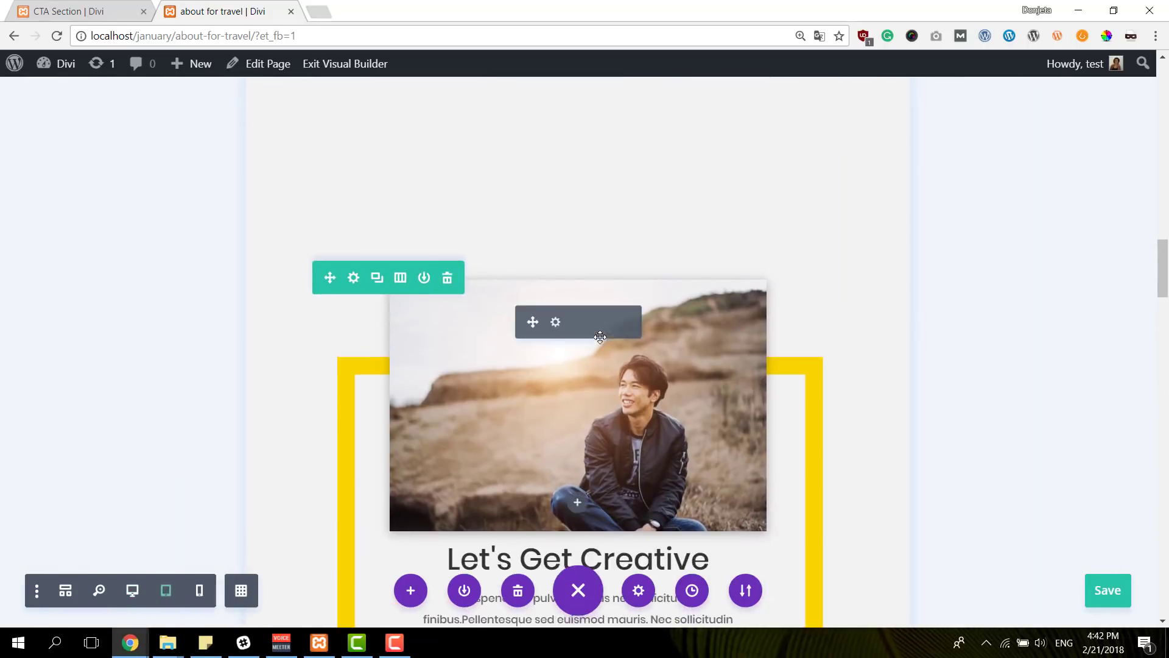
{"action": "left_click", "coordinate": [199, 590]}
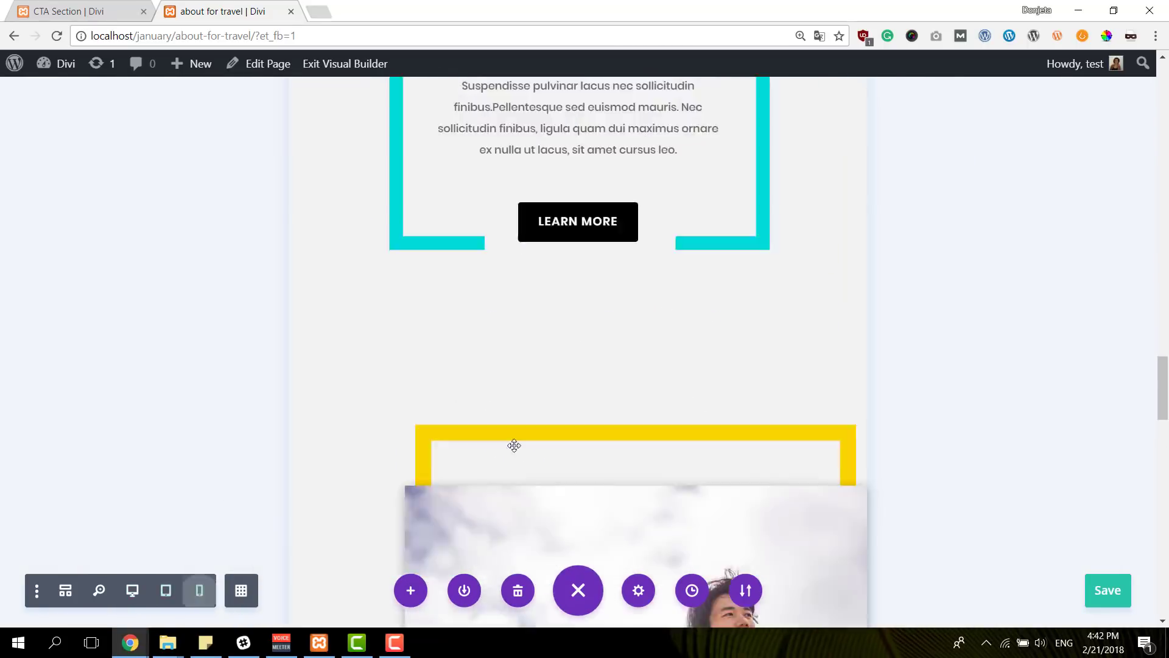